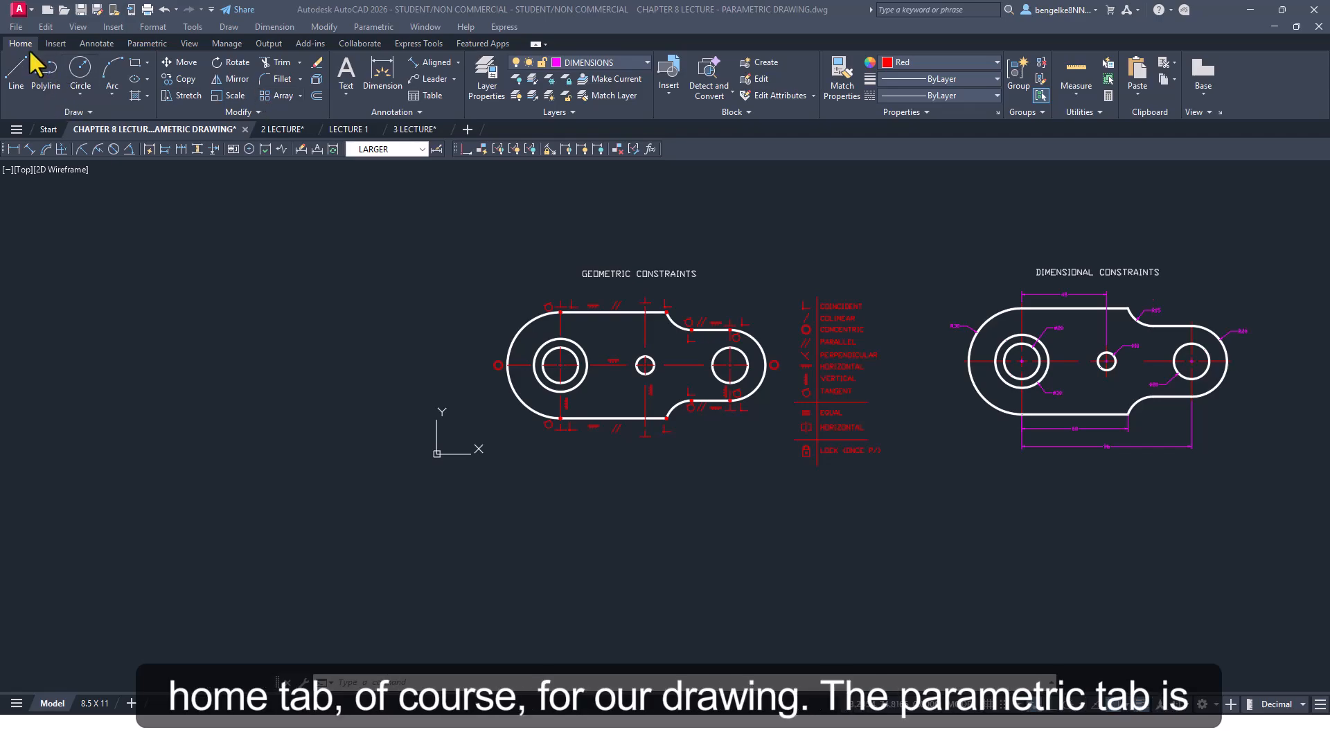
Look over the parametric constraint tools and the geometric constraints example, and make OBJECT LINES the current layer
click(146, 44)
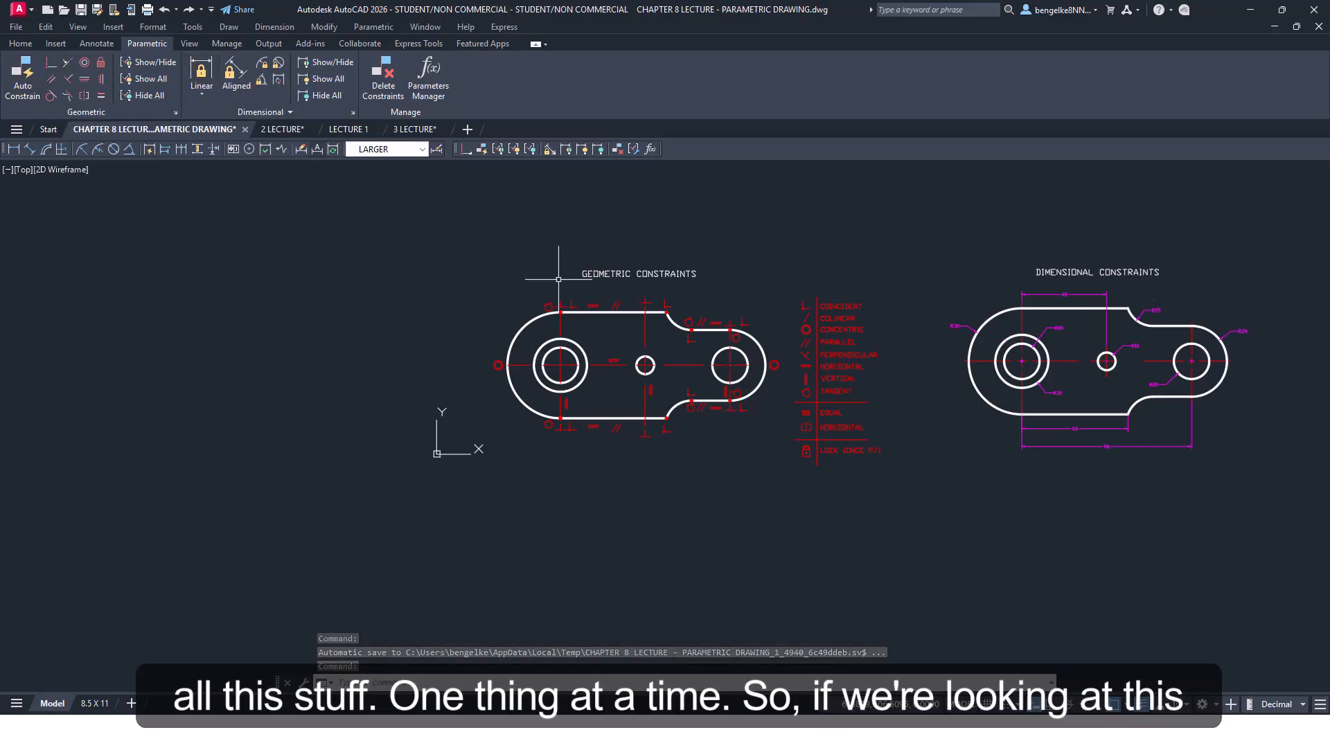
scroll(731, 402, up, 1)
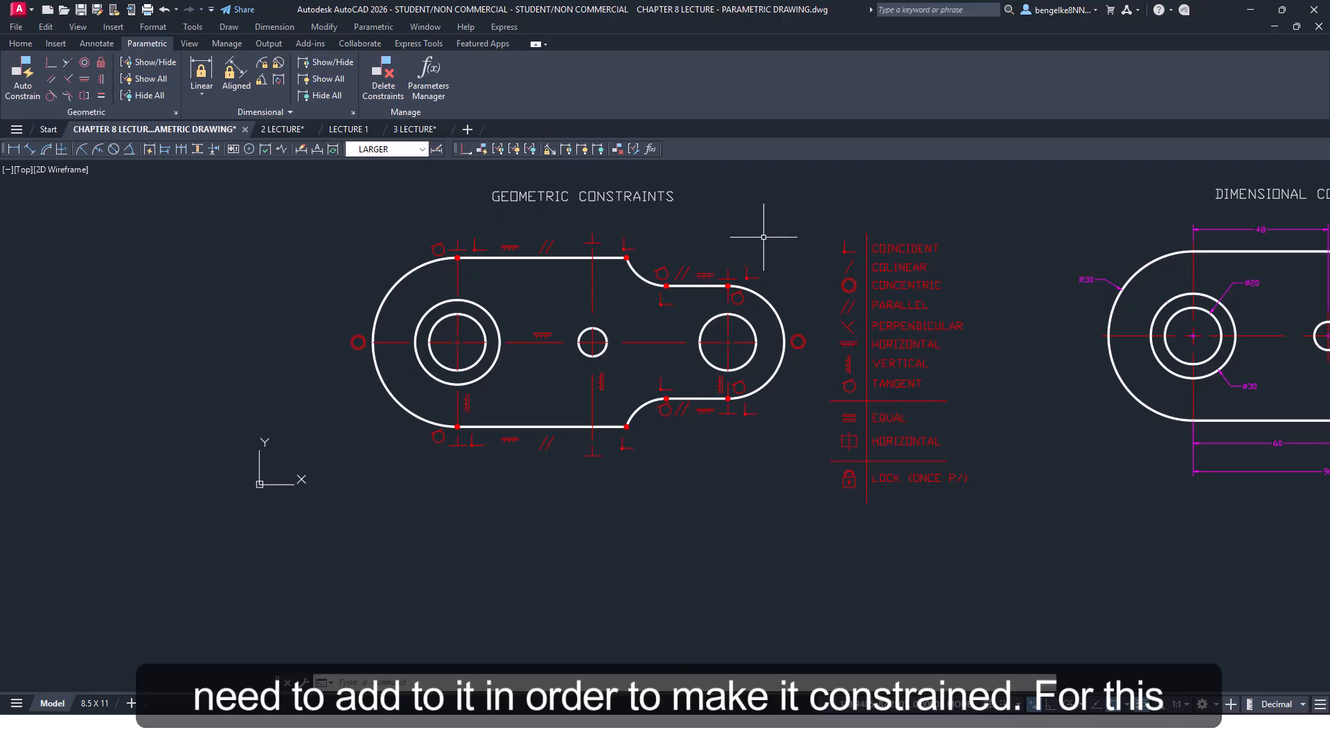
middle_drag(764, 239, 764, 253)
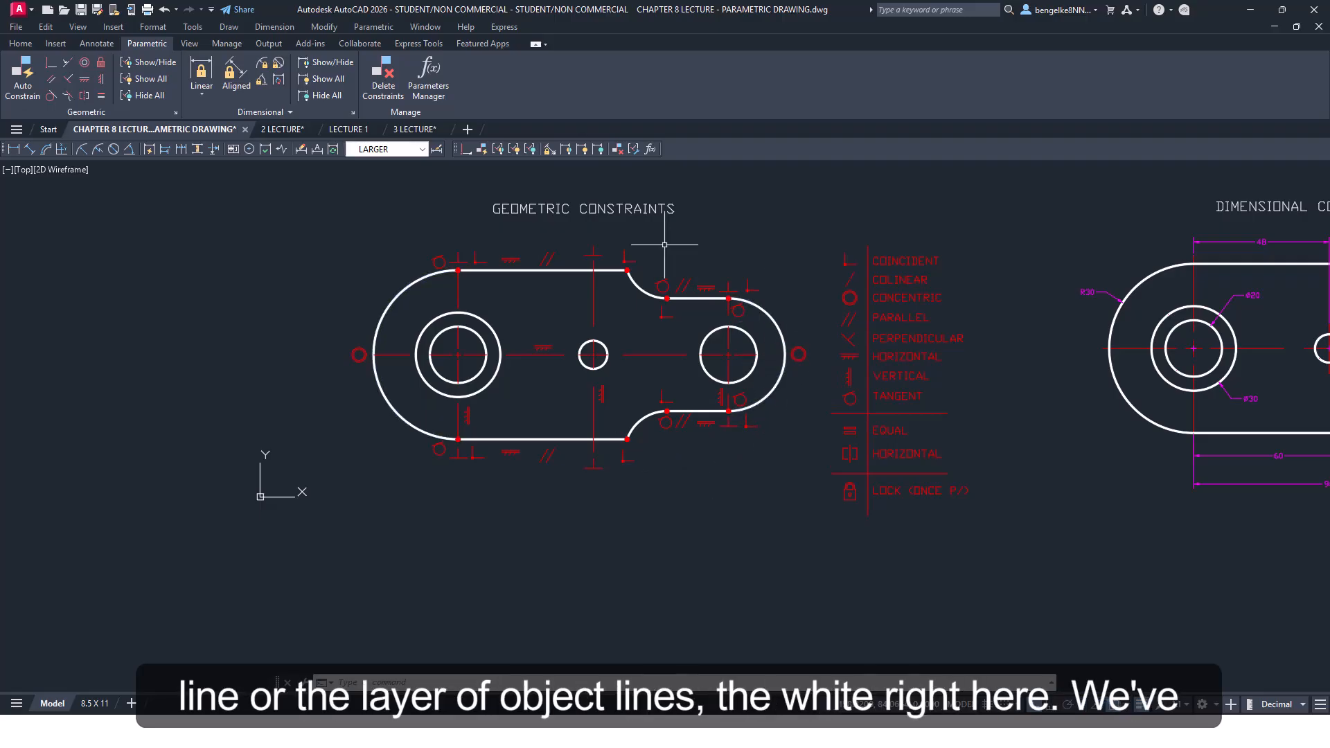
click(21, 43)
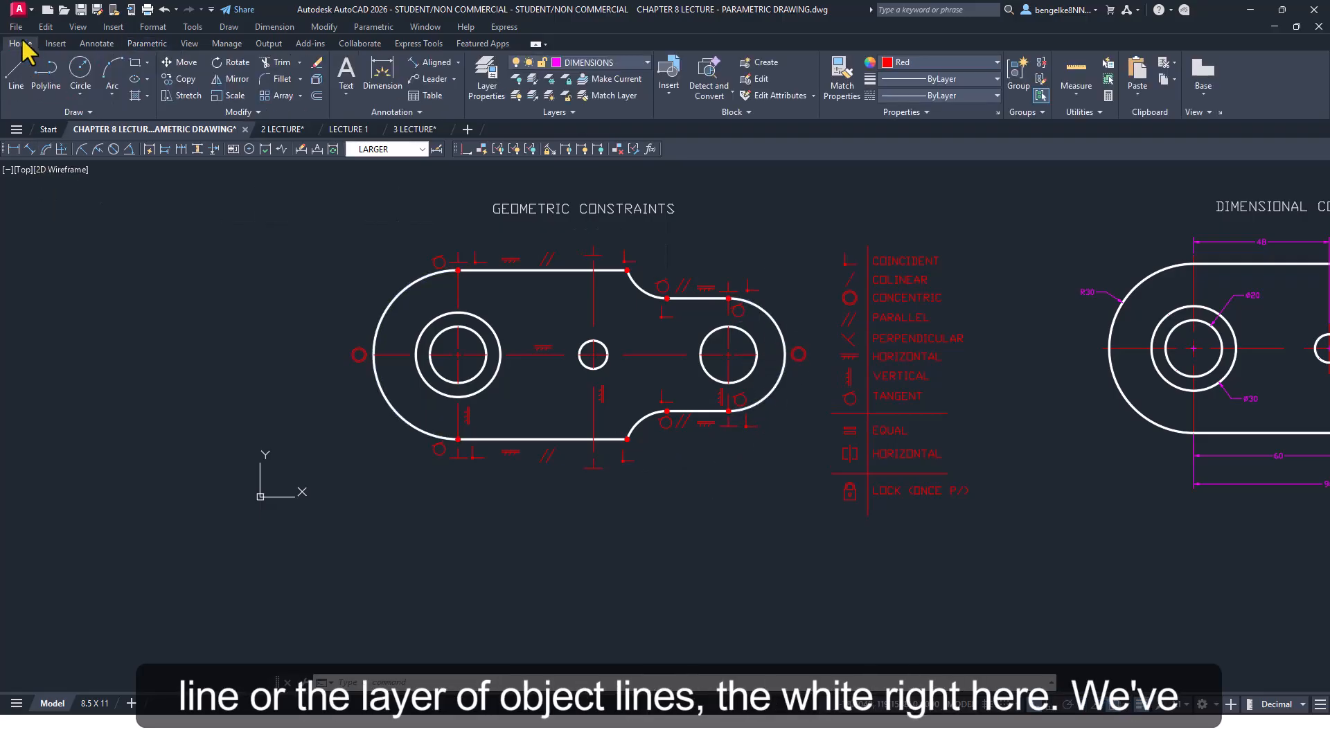
click(644, 62)
click(592, 195)
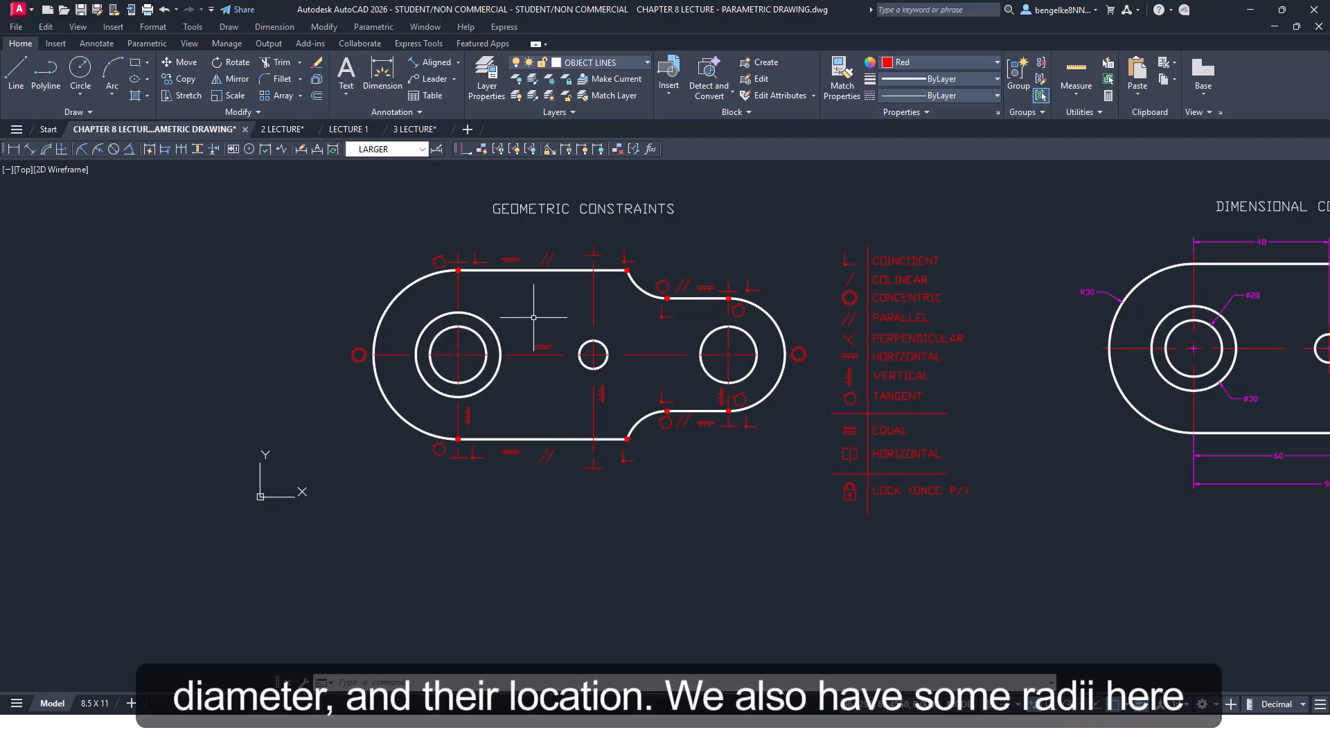
Highlight the two end arcs and both concave transition arcs of the geometric constraints plate, and clear the selection
click(403, 291)
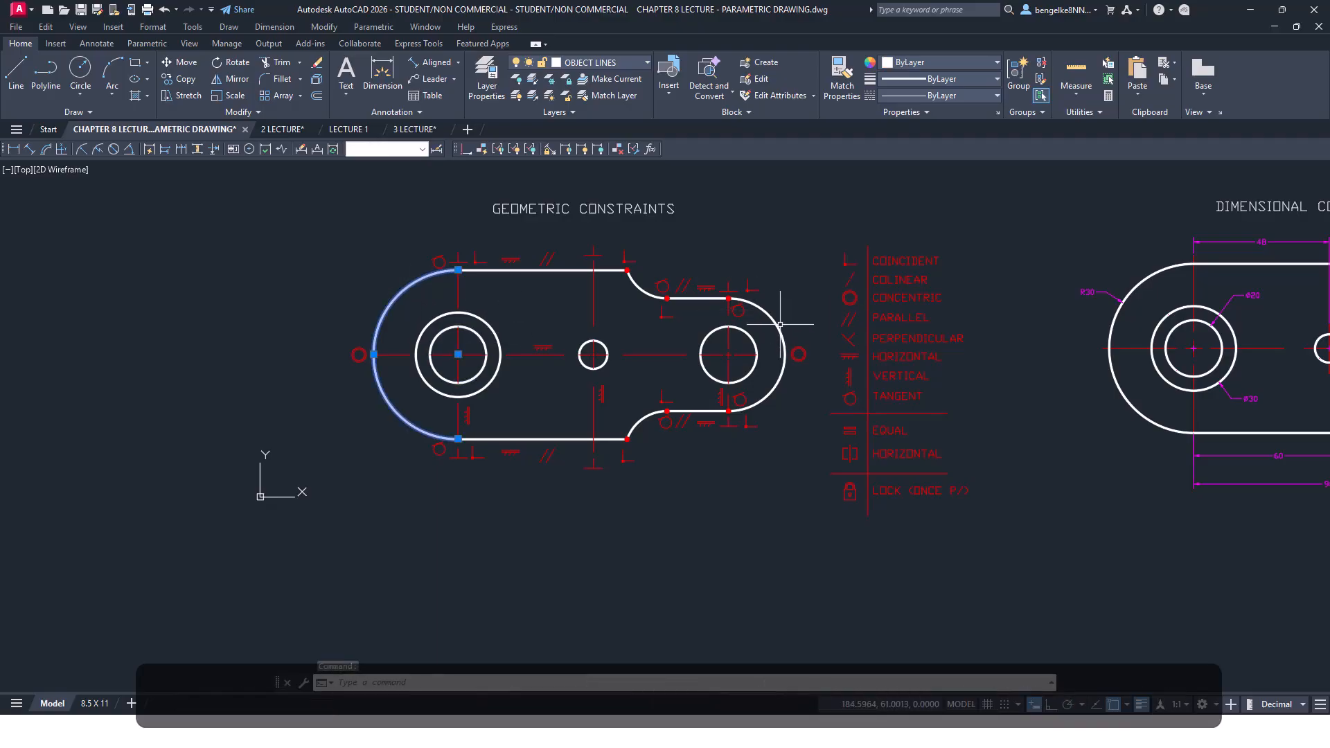
click(756, 298)
click(644, 290)
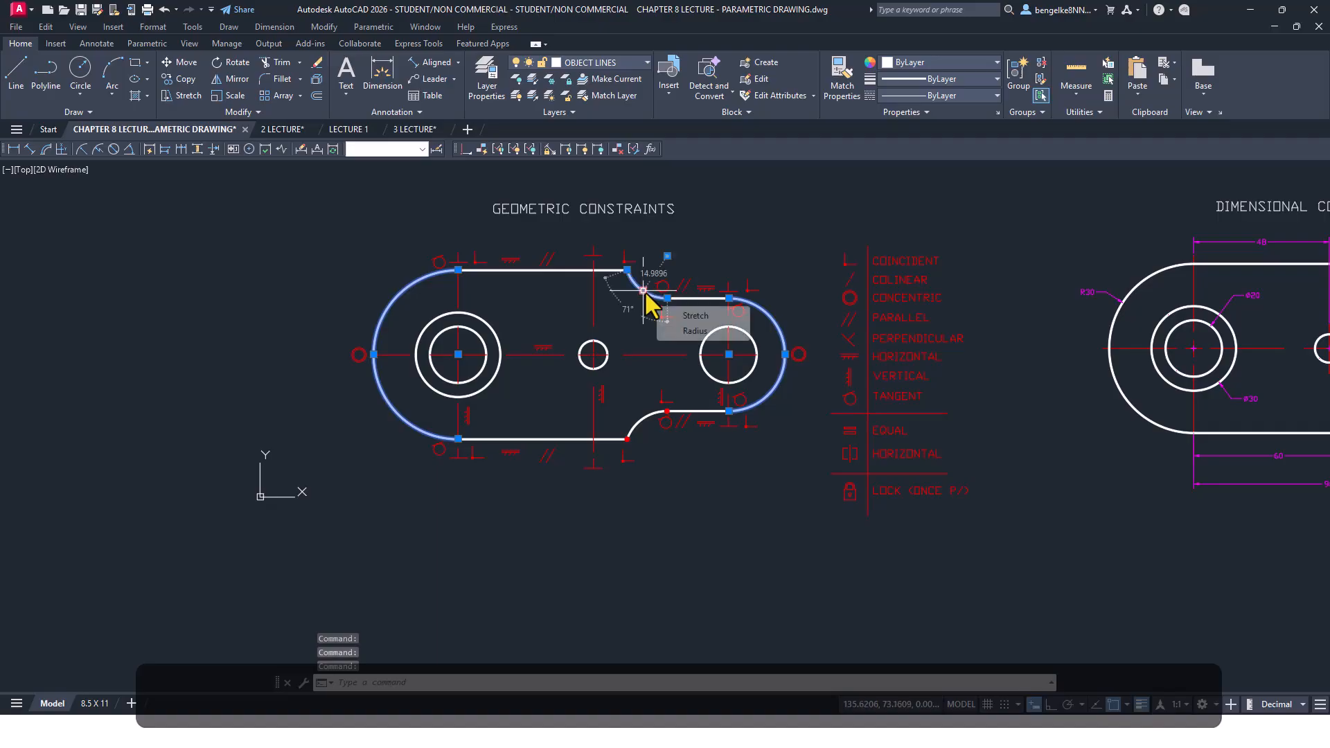
click(645, 416)
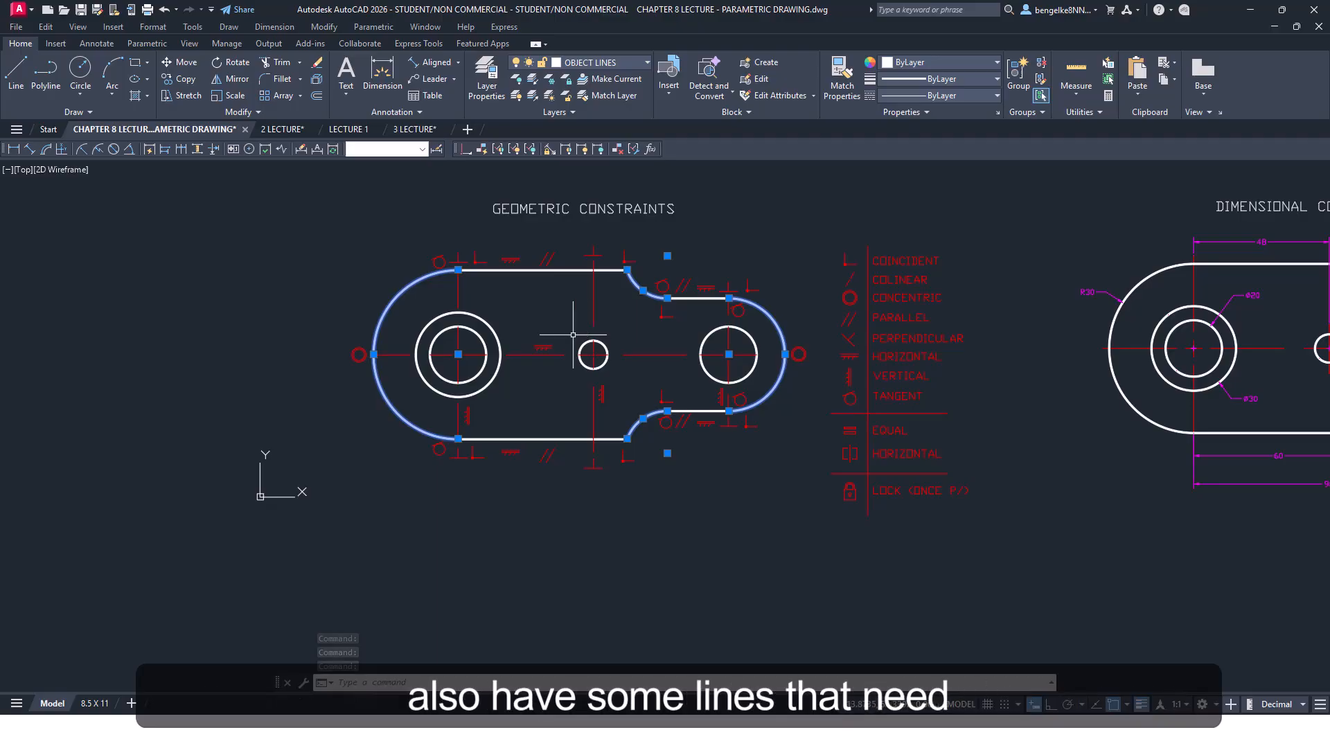
key(Escape)
key(Escape)
Highlight the four straight horizontal edges of the geometric constraints plate, and clear the selection
click(533, 270)
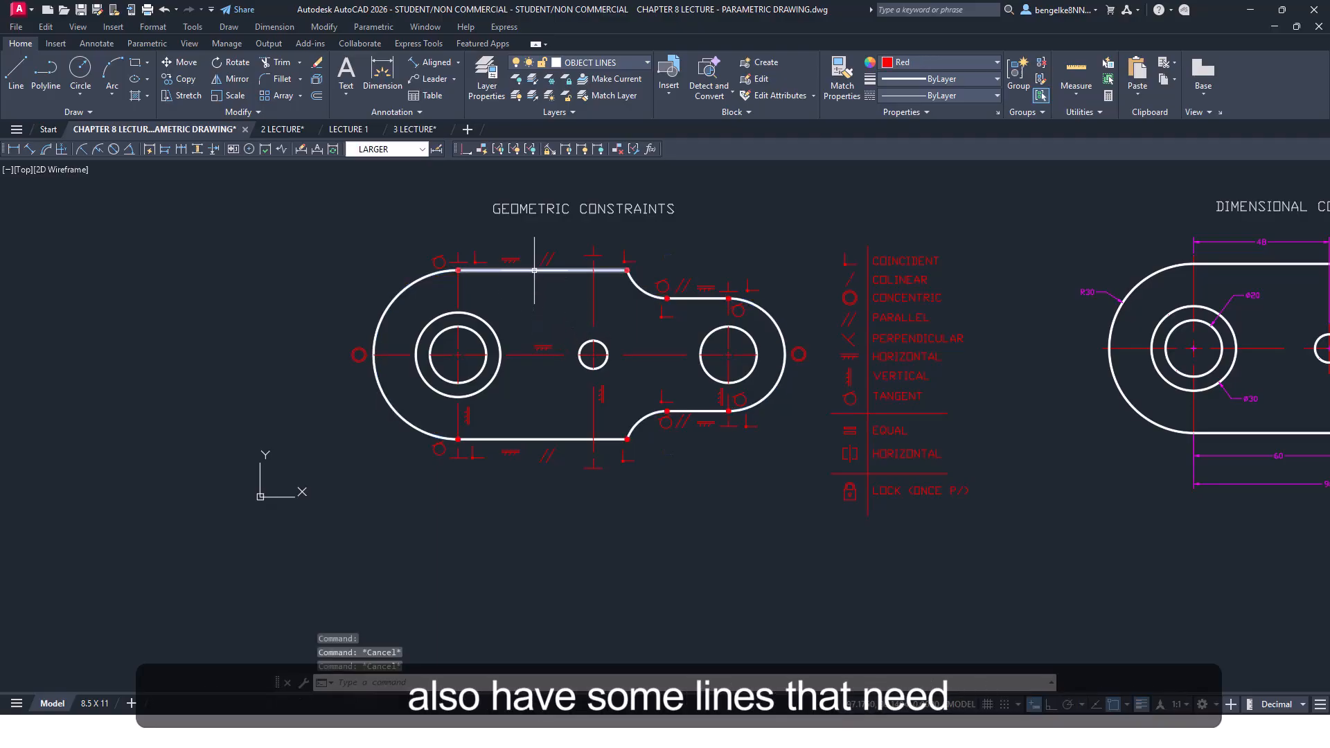
click(559, 439)
click(703, 410)
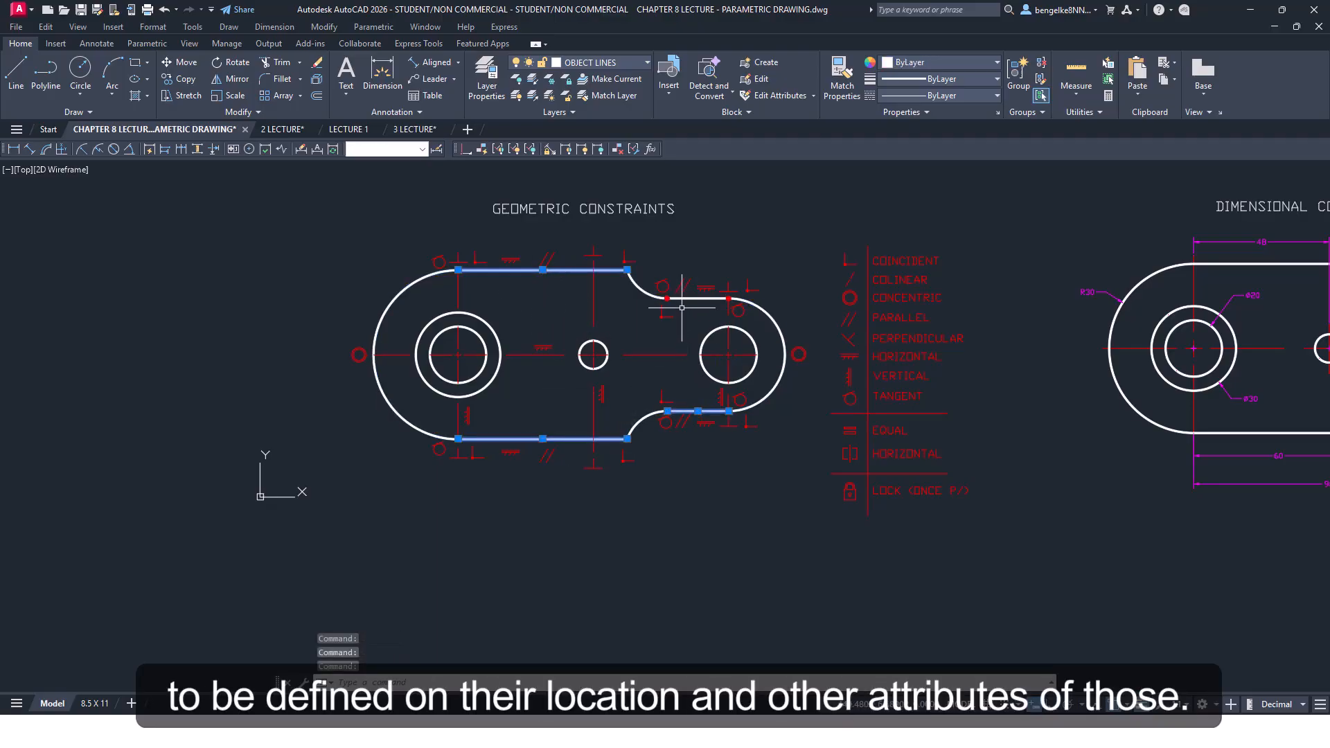
click(695, 298)
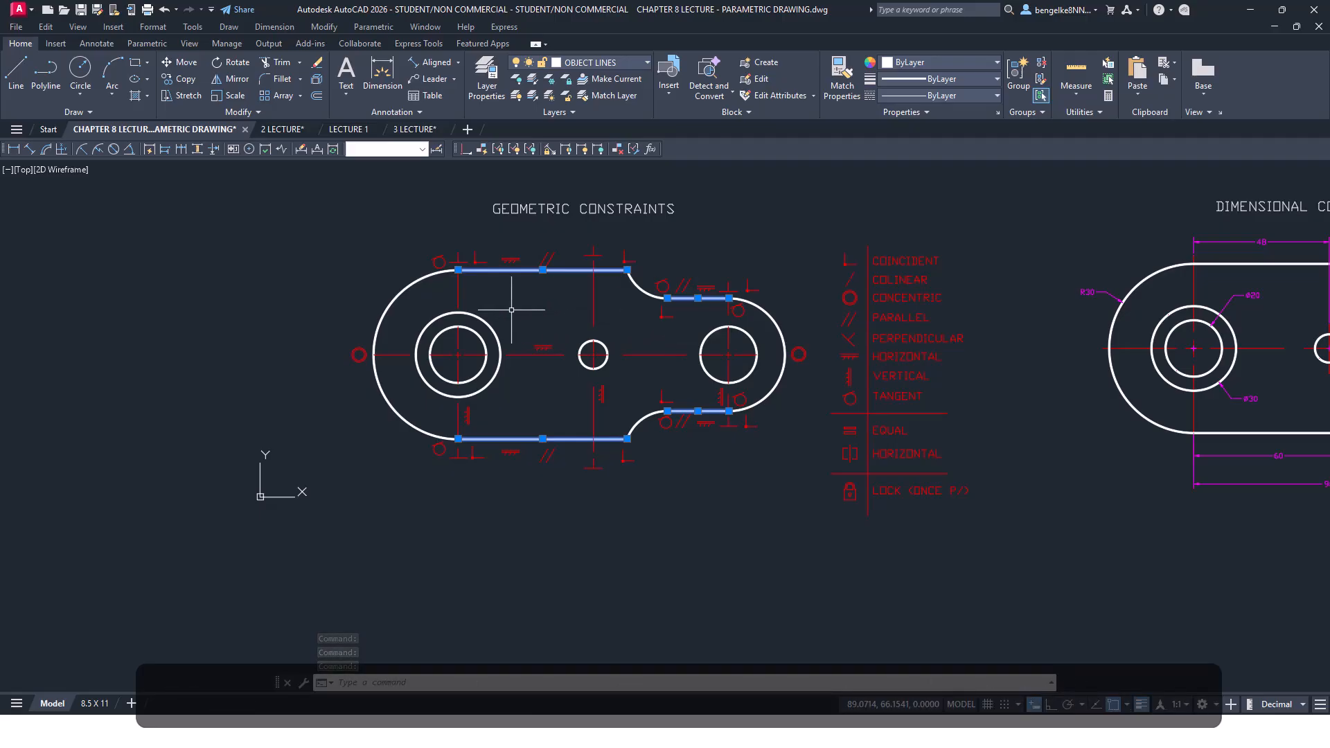
key(Escape)
key(Escape)
key(Escape)
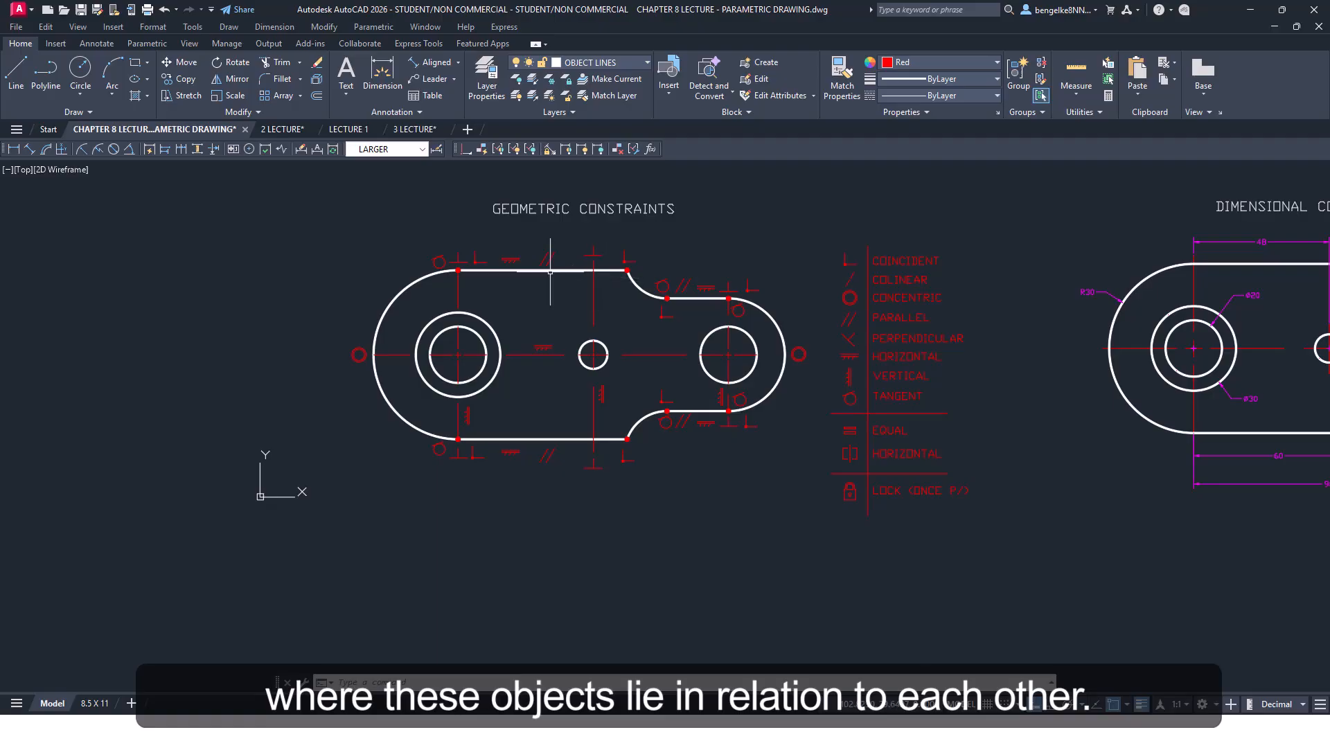
Examine the constraint symbols and legend of the geometric constraints plate and the dimensions on the dimensional constraints plate
scroll(562, 354, down, 2)
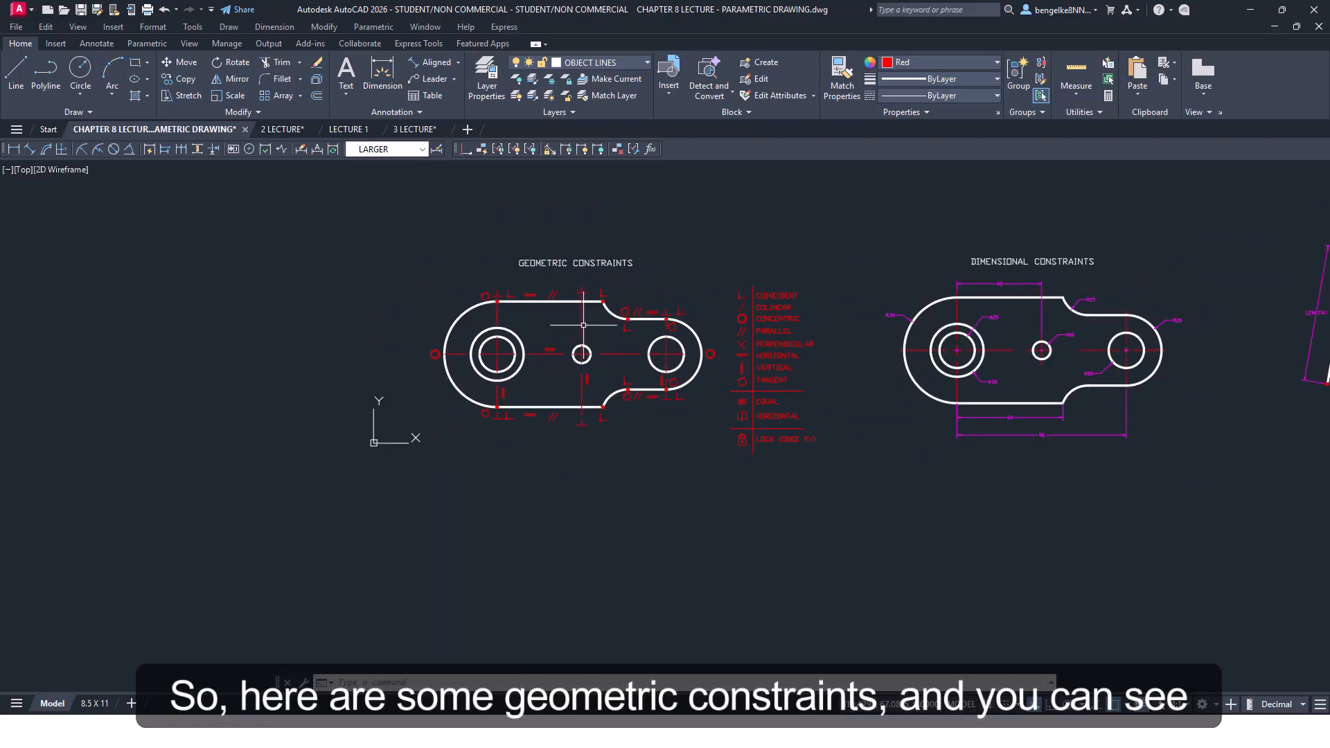
scroll(593, 371, up, 2)
middle_drag(655, 281, 641, 317)
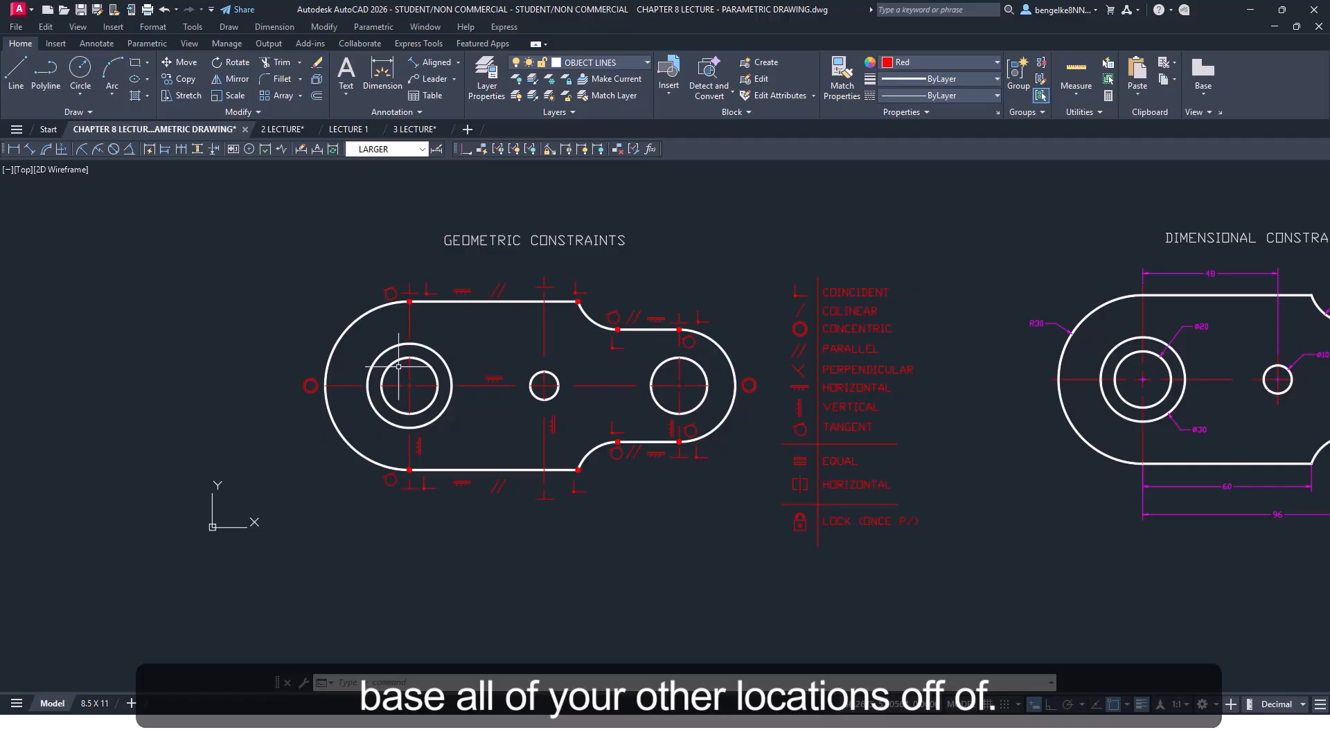
scroll(1021, 208, down, 3)
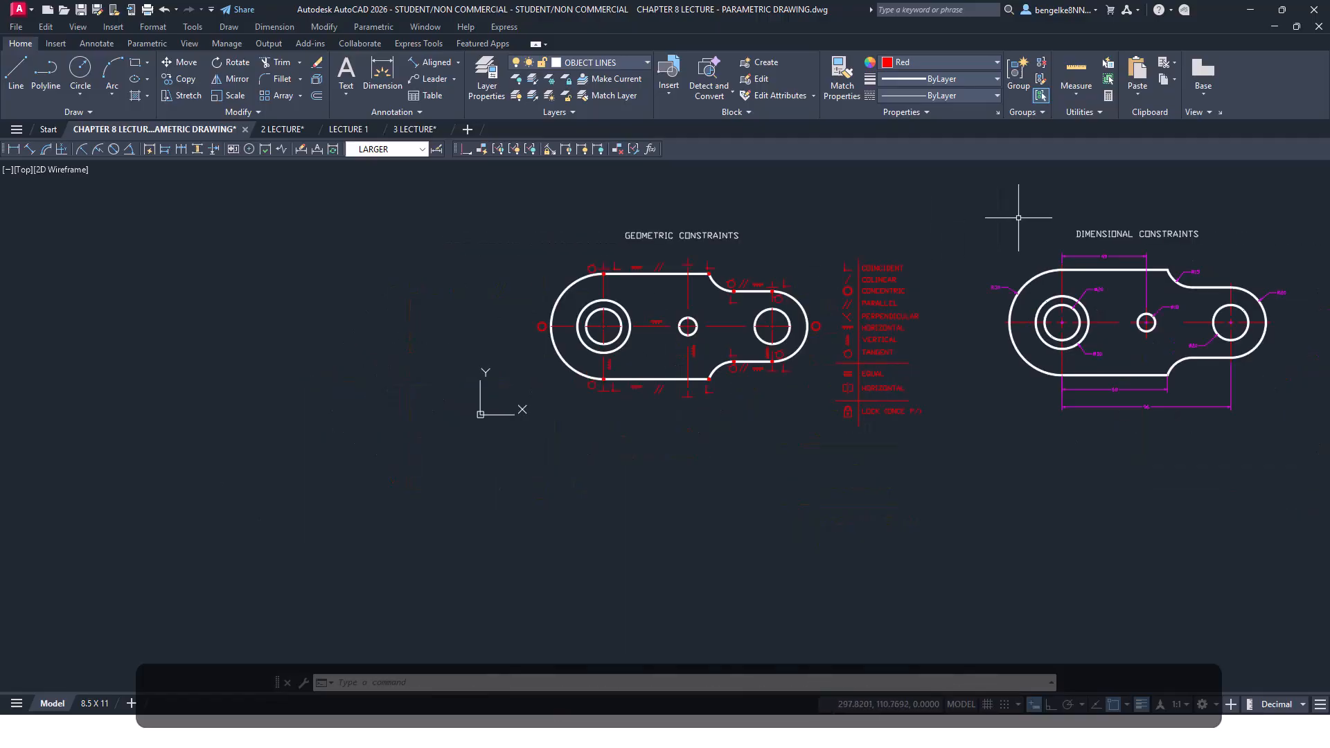
middle_drag(1021, 208, 656, 288)
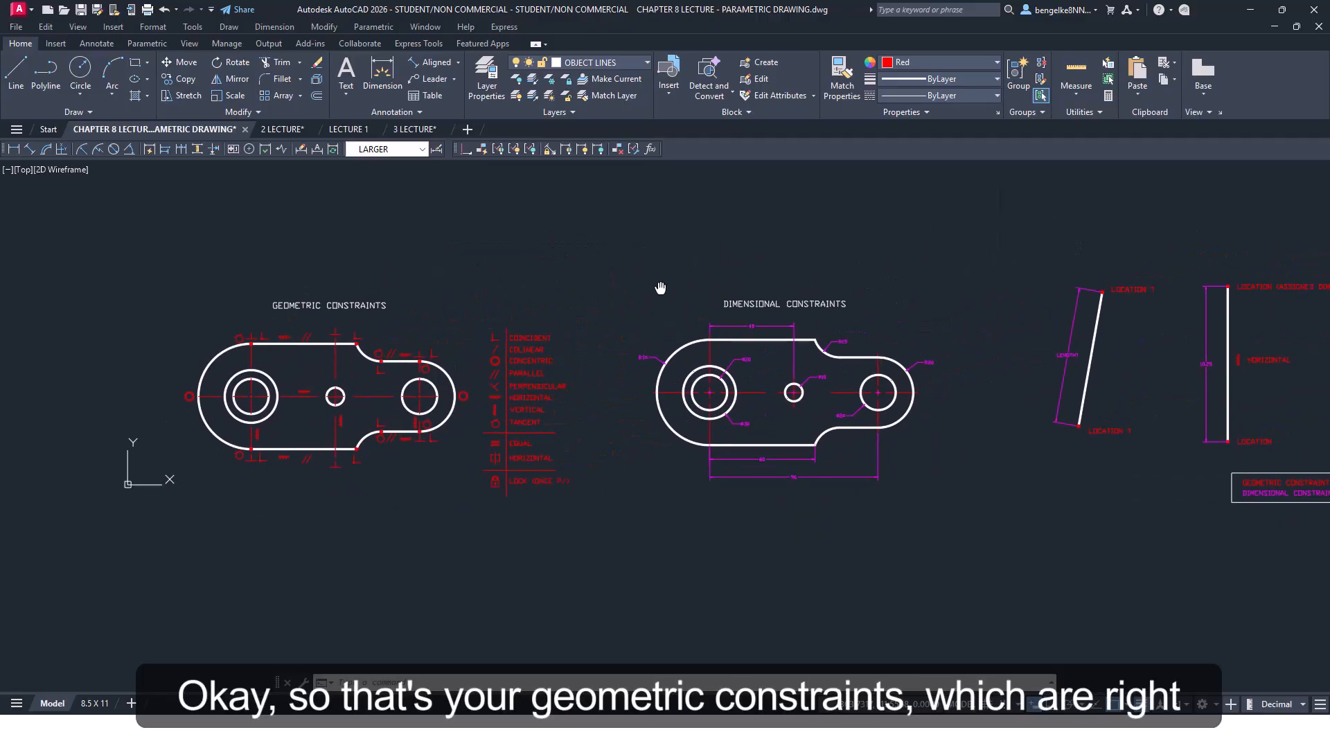
click(149, 45)
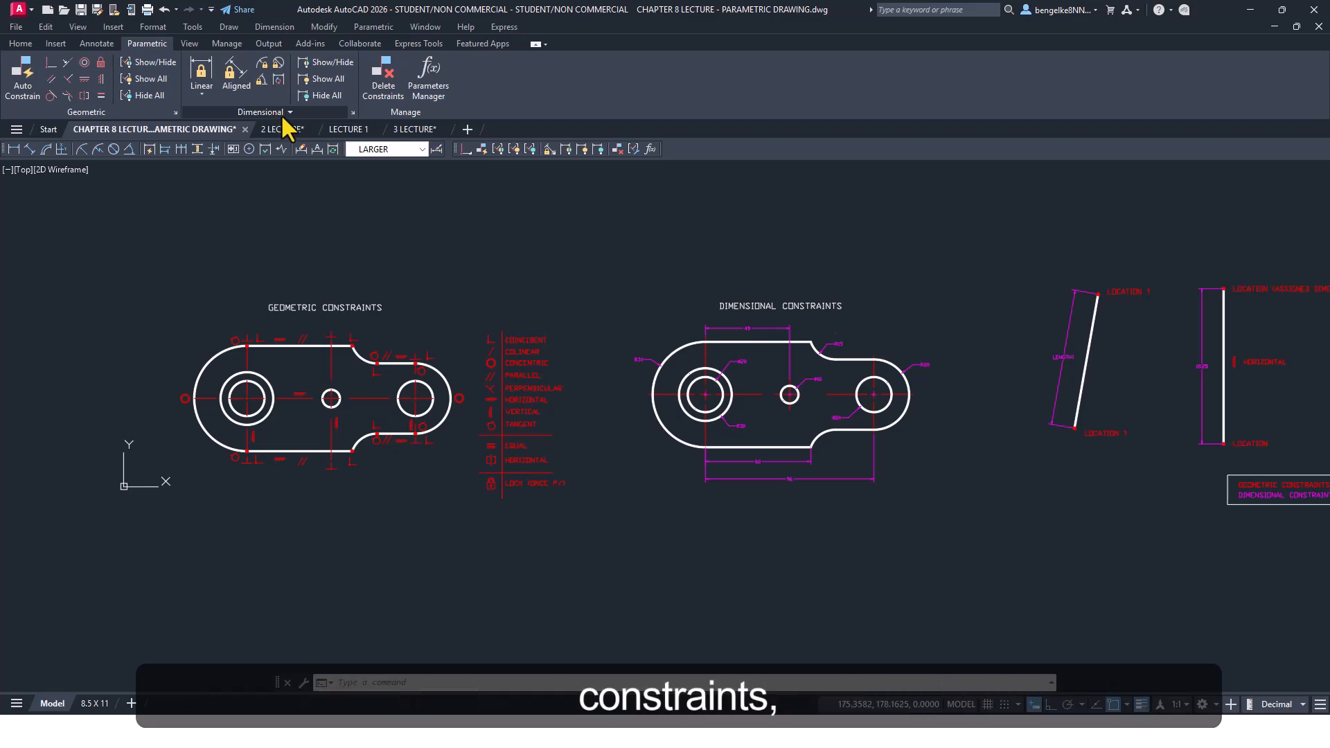
scroll(825, 421, up, 2)
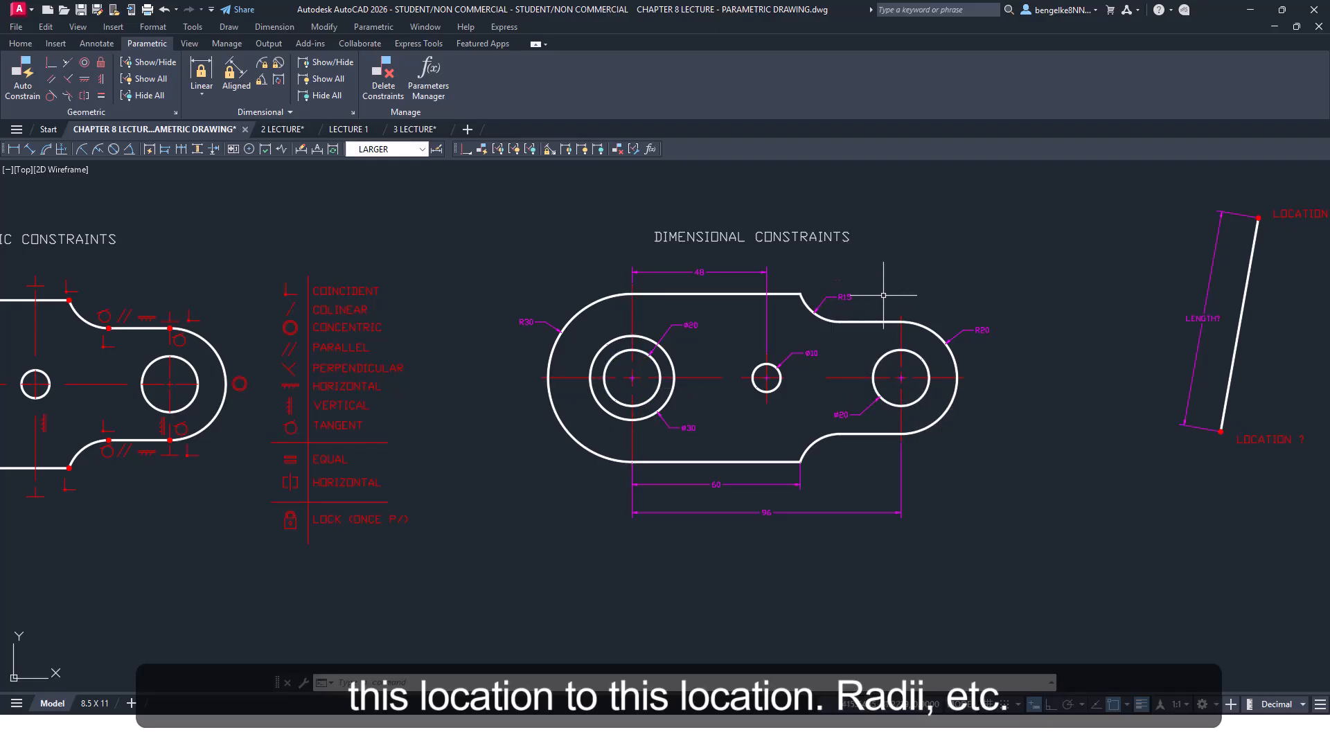
Examine the single-line and circle examples for the location, orientation, length and diameter constraints each one needs
scroll(979, 293, down, 4)
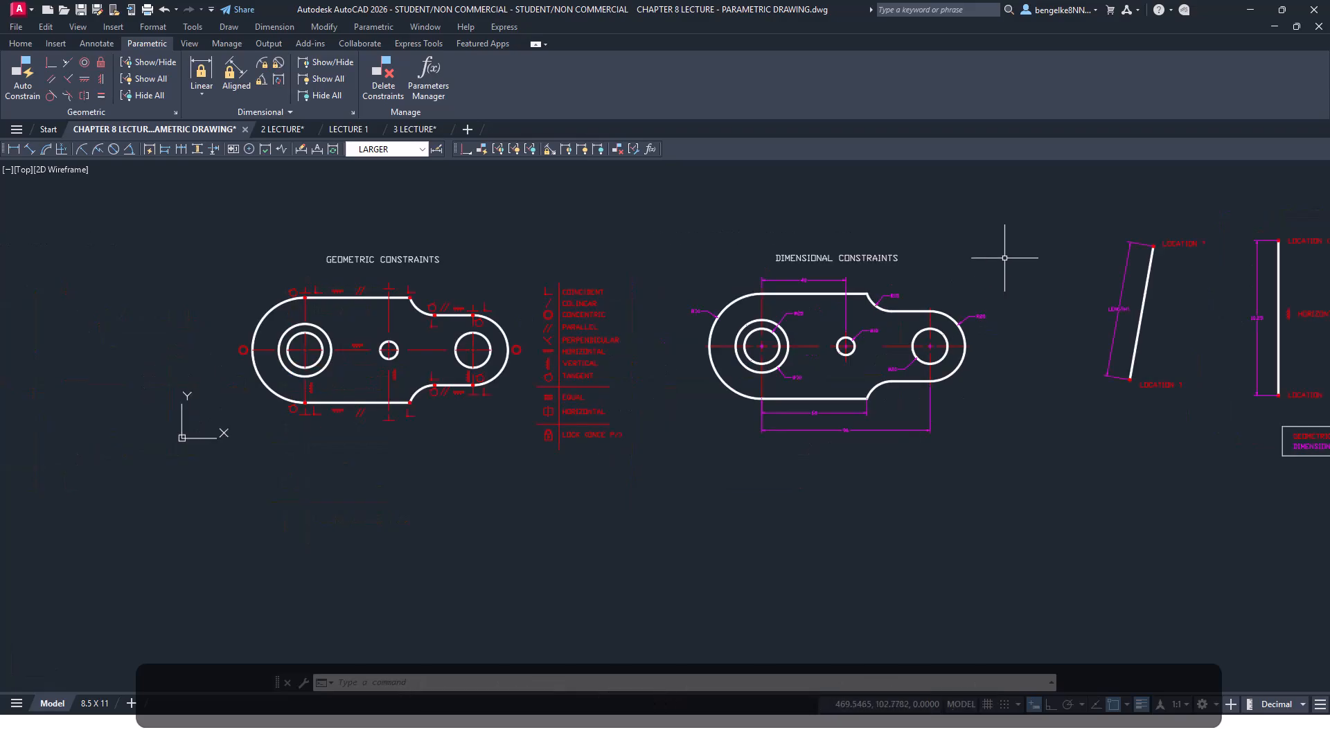
mouse_move(1012, 262)
middle_down()
mouse_move(870, 282)
mouse_move(556, 286)
middle_up()
scroll(678, 373, up, 2)
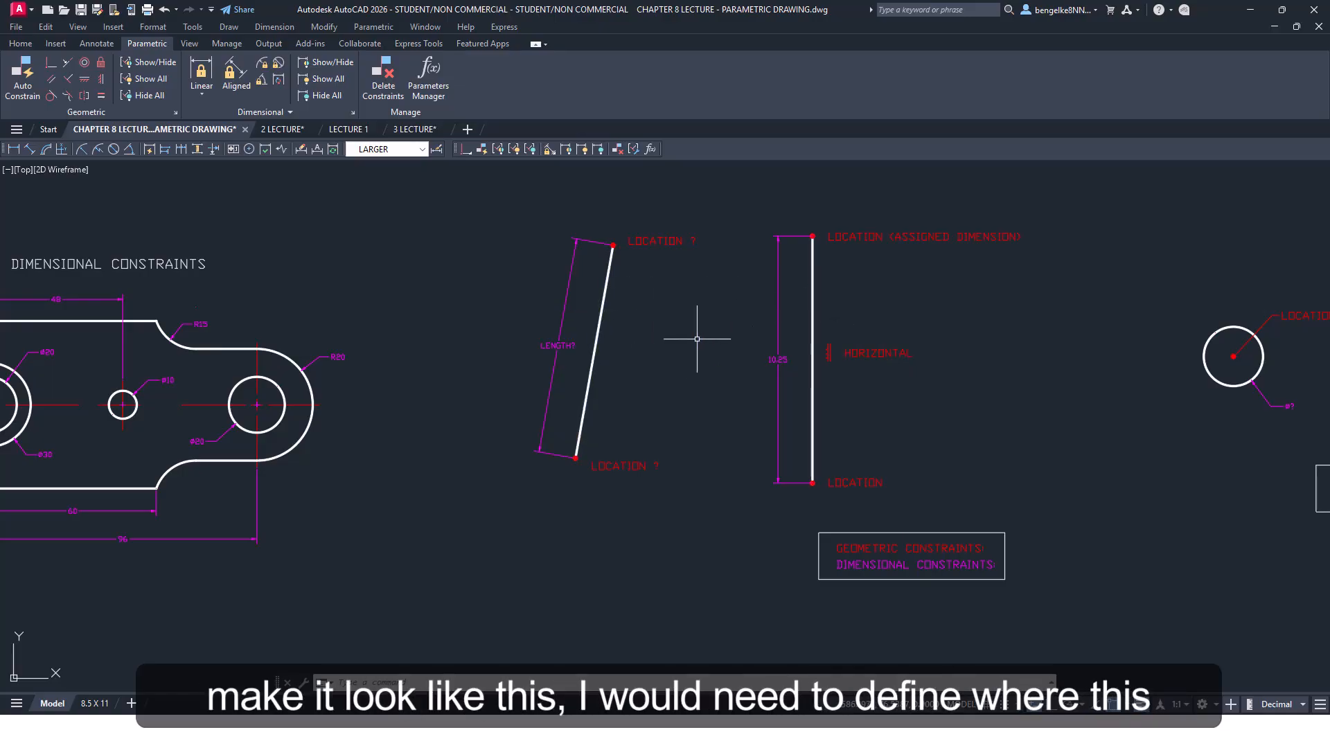
middle_drag(698, 380, 662, 414)
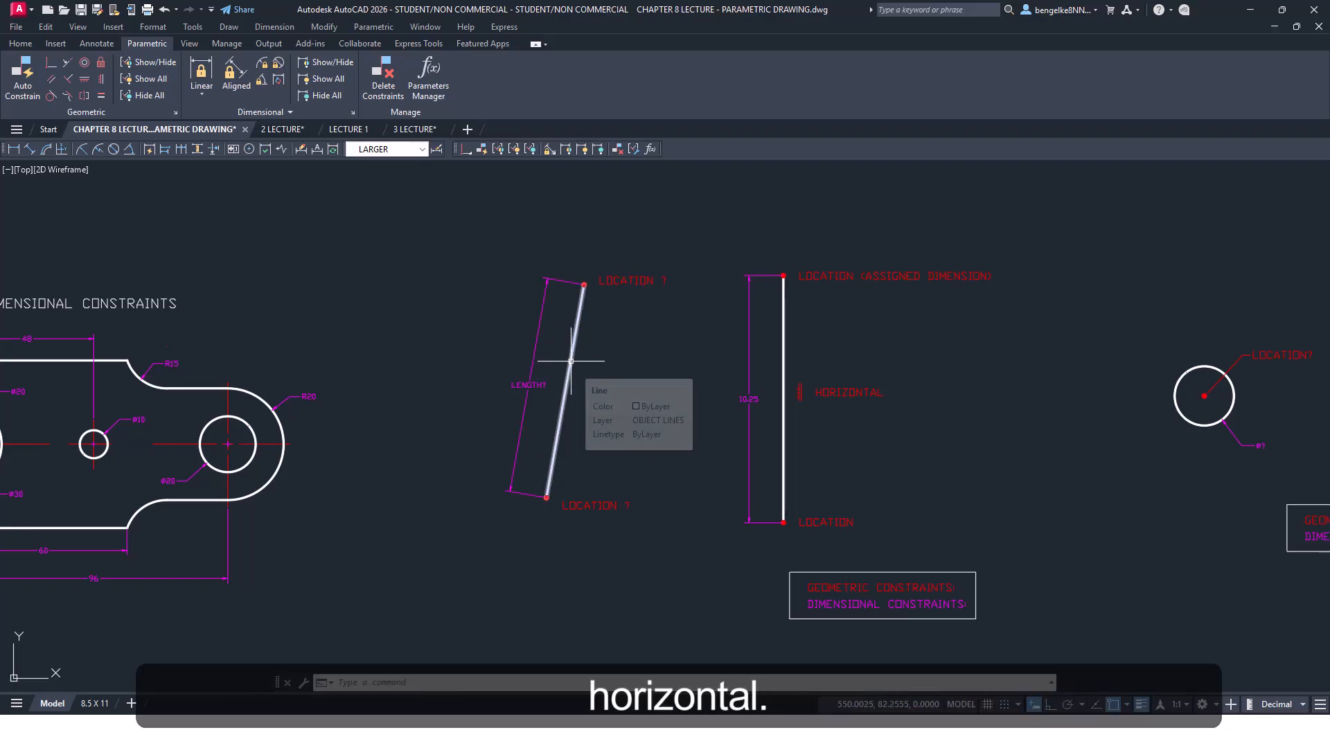
mouse_move(1032, 374)
middle_down()
mouse_move(891, 380)
mouse_move(900, 366)
middle_up()
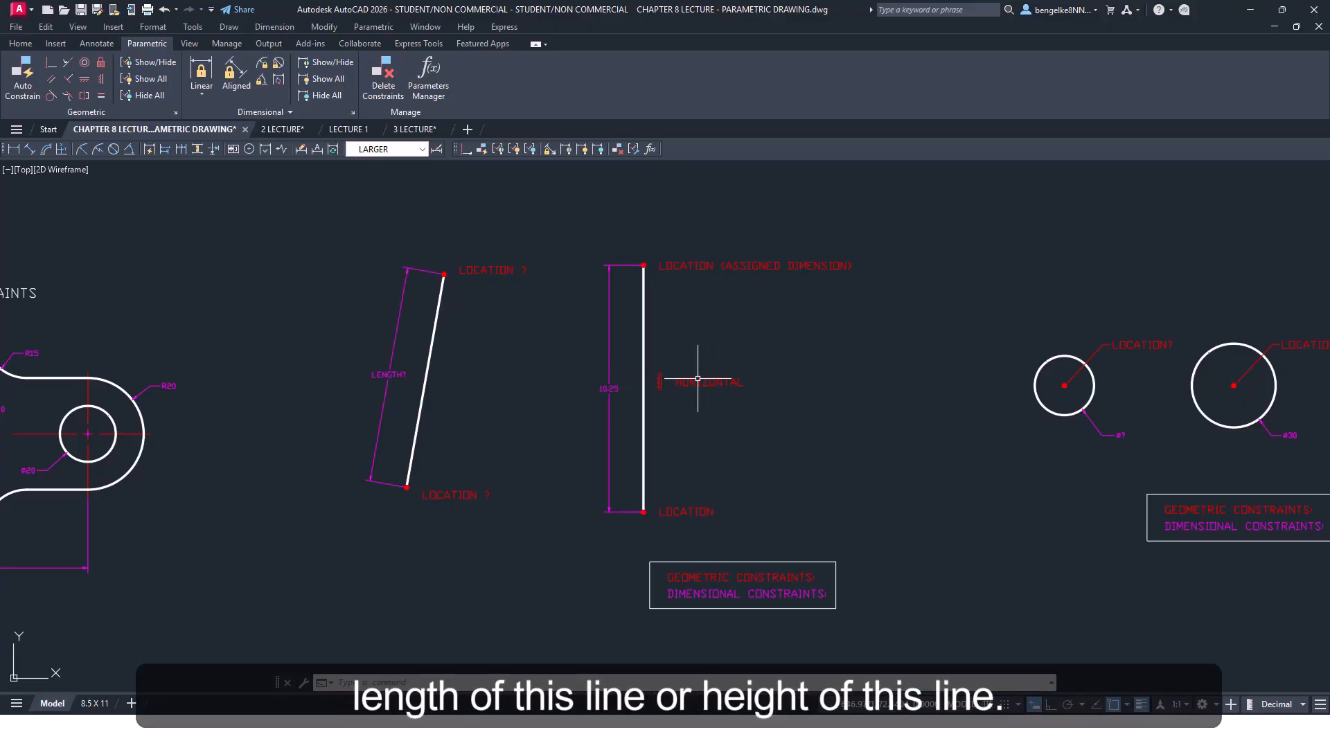
scroll(850, 355, down, 3)
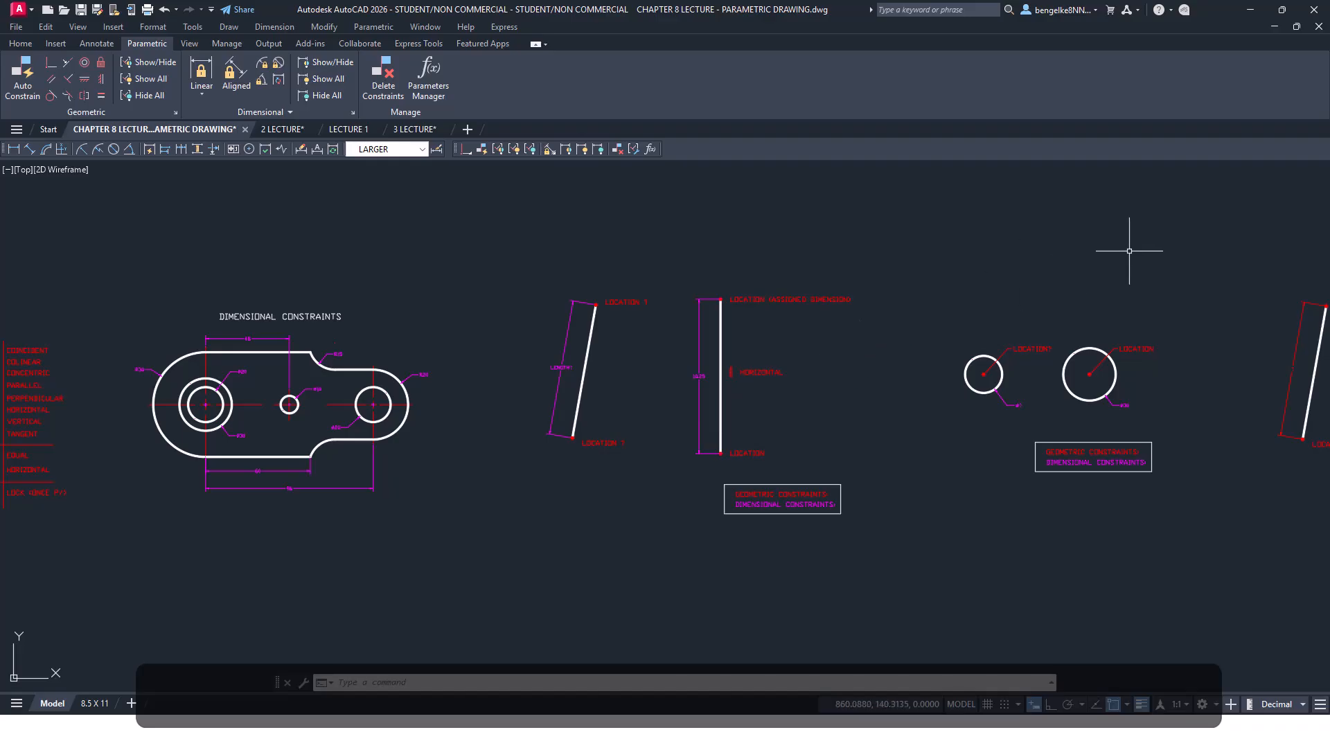
middle_drag(1131, 277, 760, 298)
scroll(691, 426, up, 4)
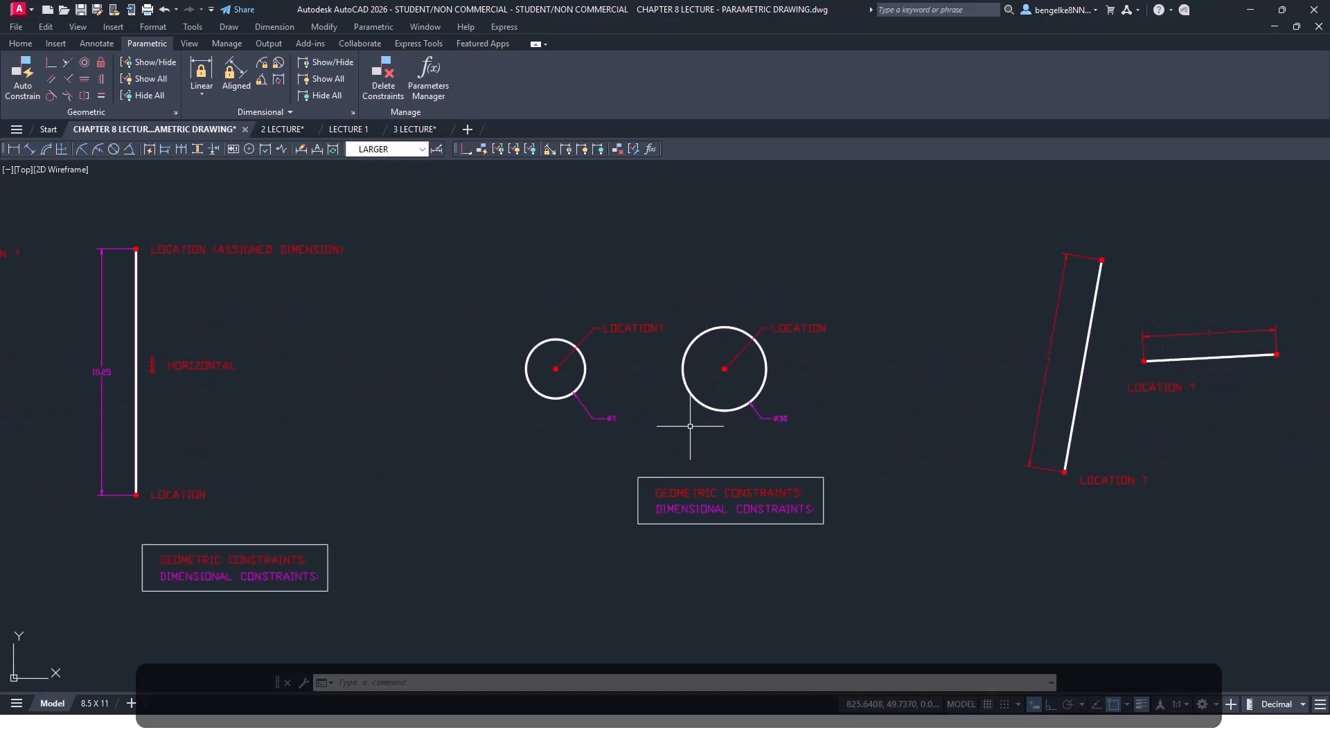
mouse_move(647, 386)
middle_down()
mouse_move(647, 404)
mouse_move(635, 385)
middle_up()
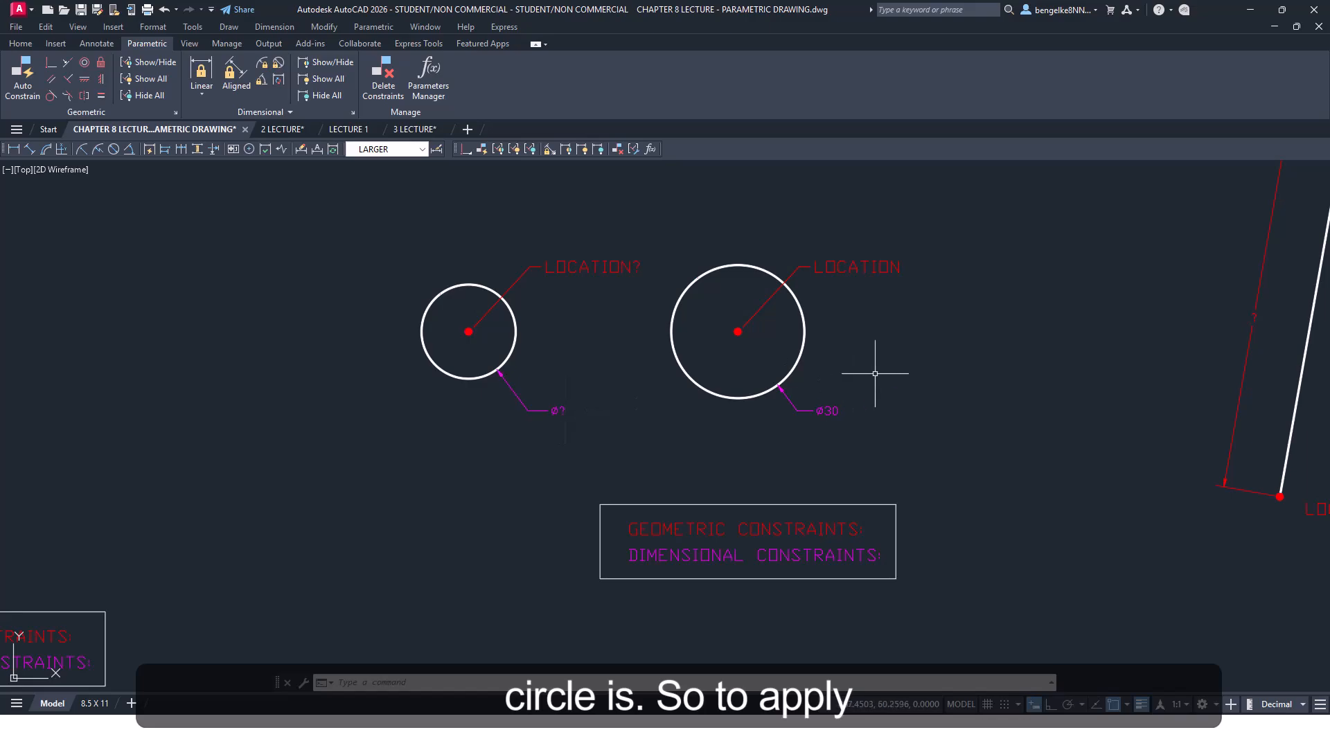
mouse_move(876, 372)
middle_down()
mouse_move(757, 383)
mouse_move(782, 392)
middle_up()
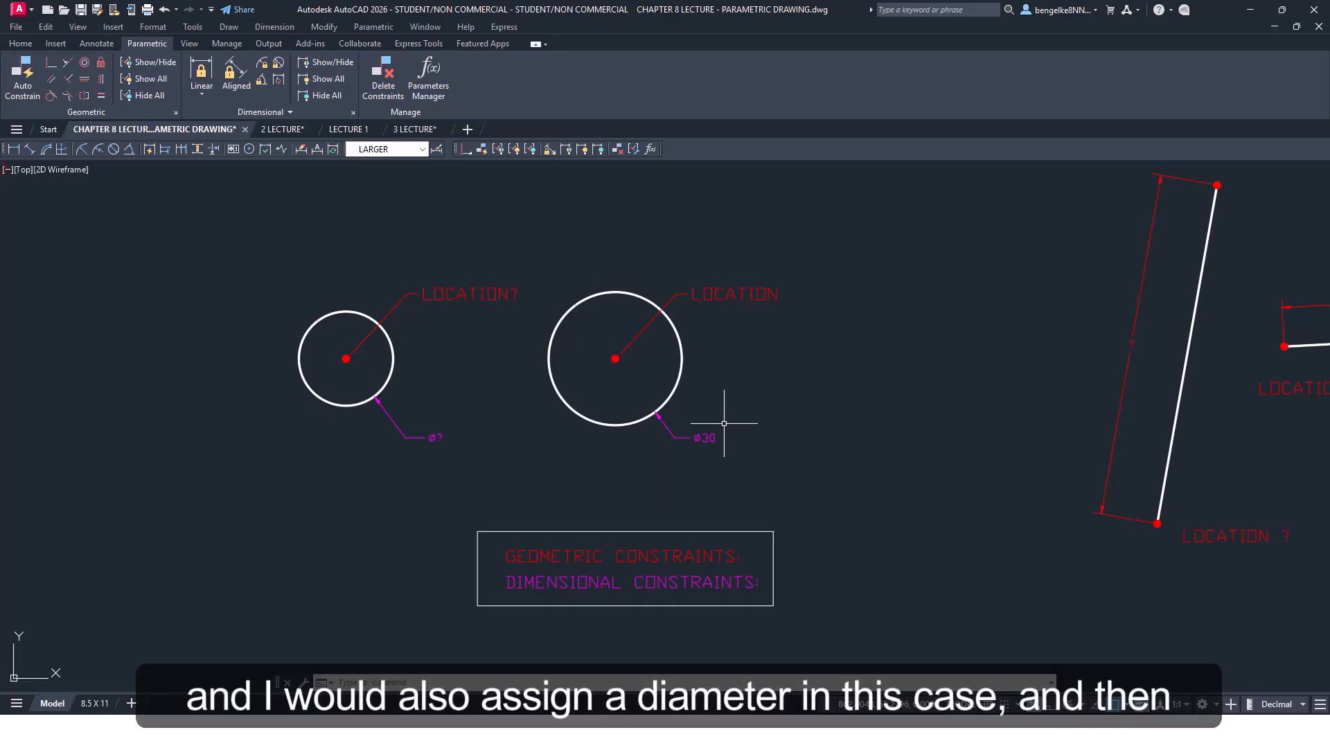
Examine the two-line examples for how location, horizontal, vertical, perpendicular, coincident and dimensional constraints define the joined lines
scroll(723, 422, down, 4)
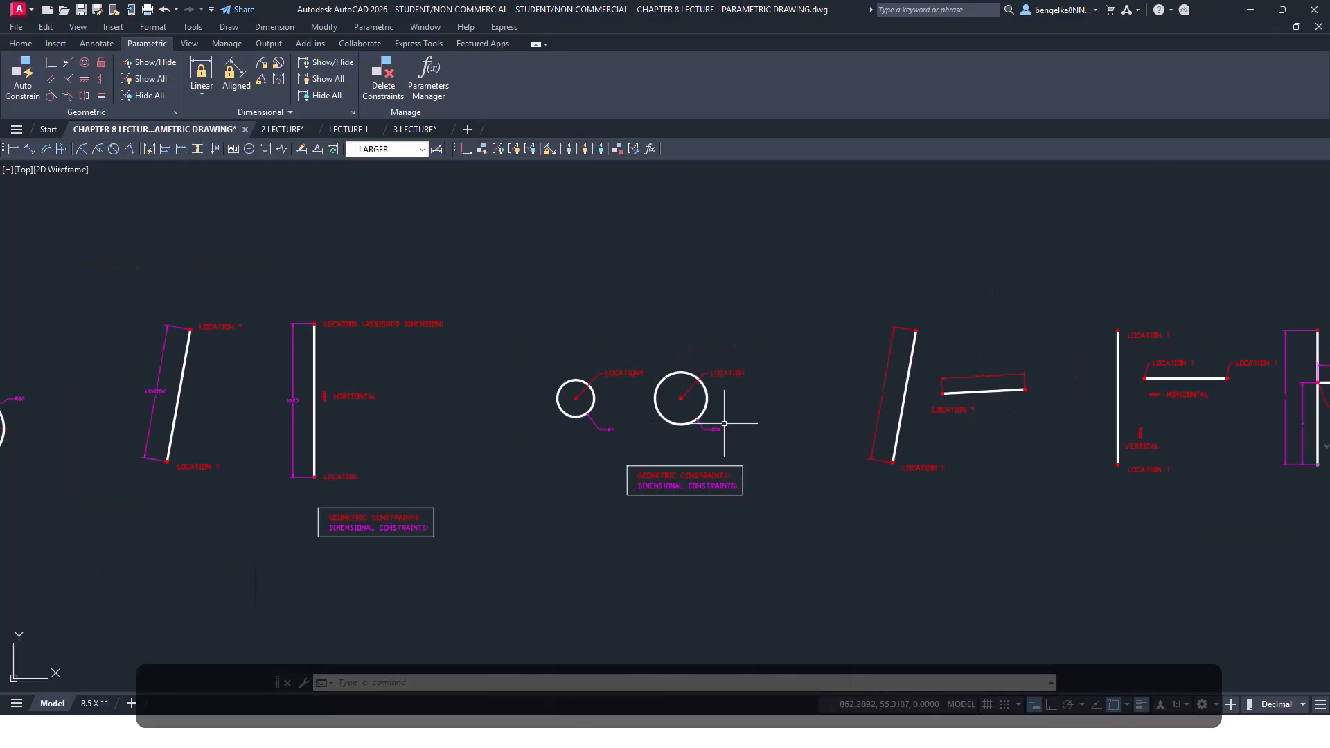
mouse_move(1008, 449)
middle_down()
mouse_move(851, 463)
mouse_move(735, 442)
middle_up()
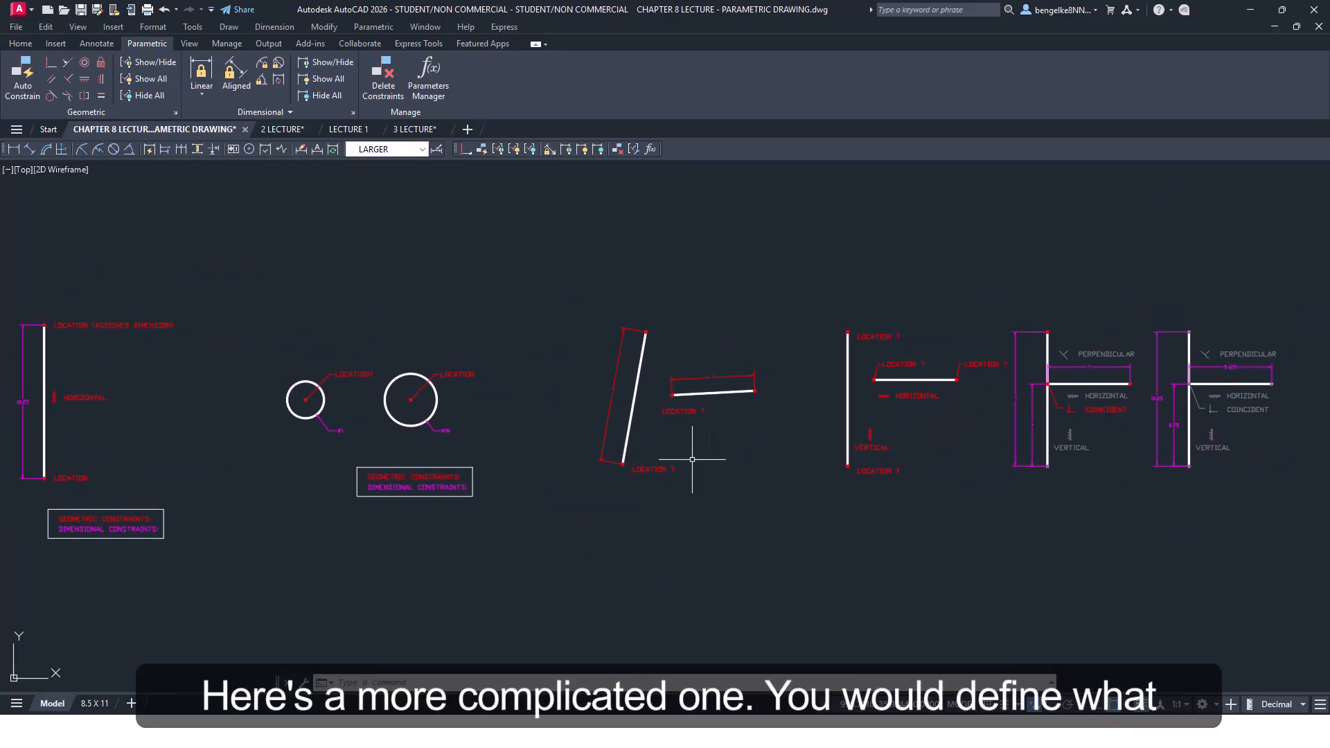
scroll(694, 448, up, 5)
scroll(592, 461, down, 2)
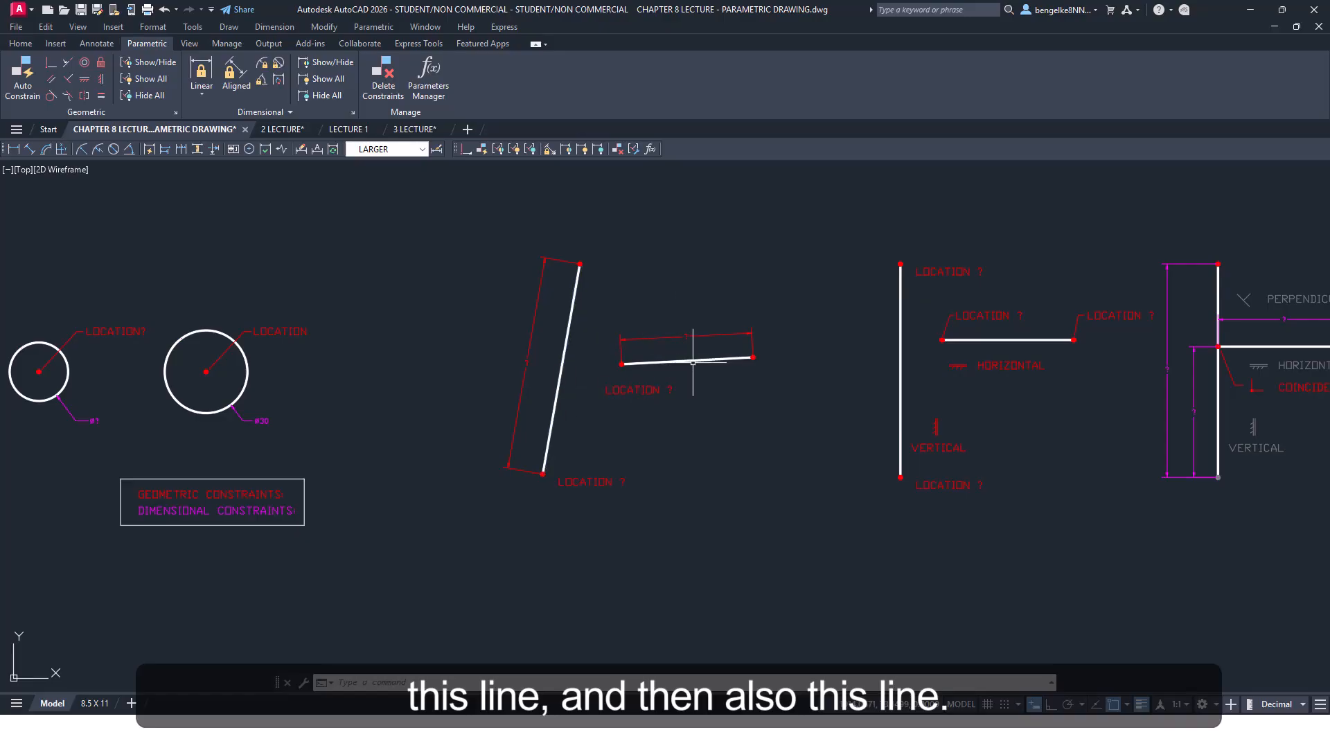
middle_drag(841, 316, 550, 335)
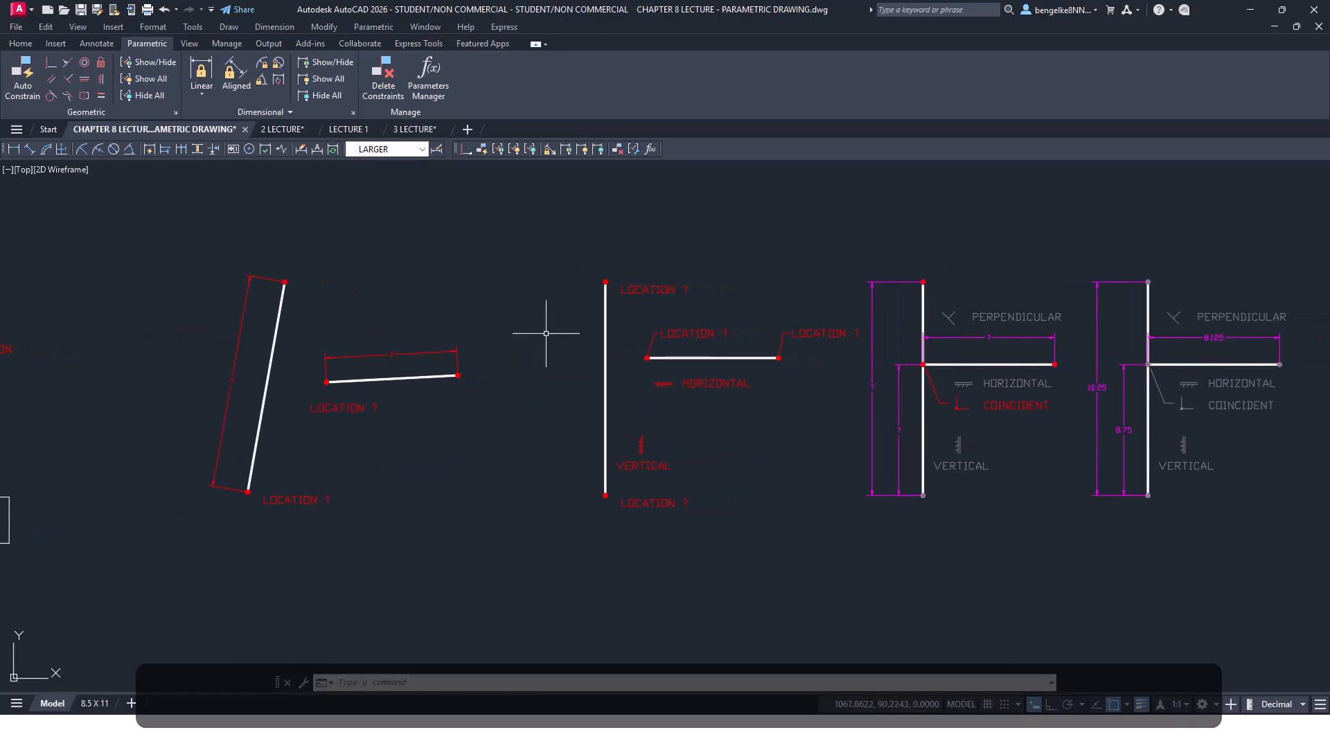
scroll(706, 417, up, 2)
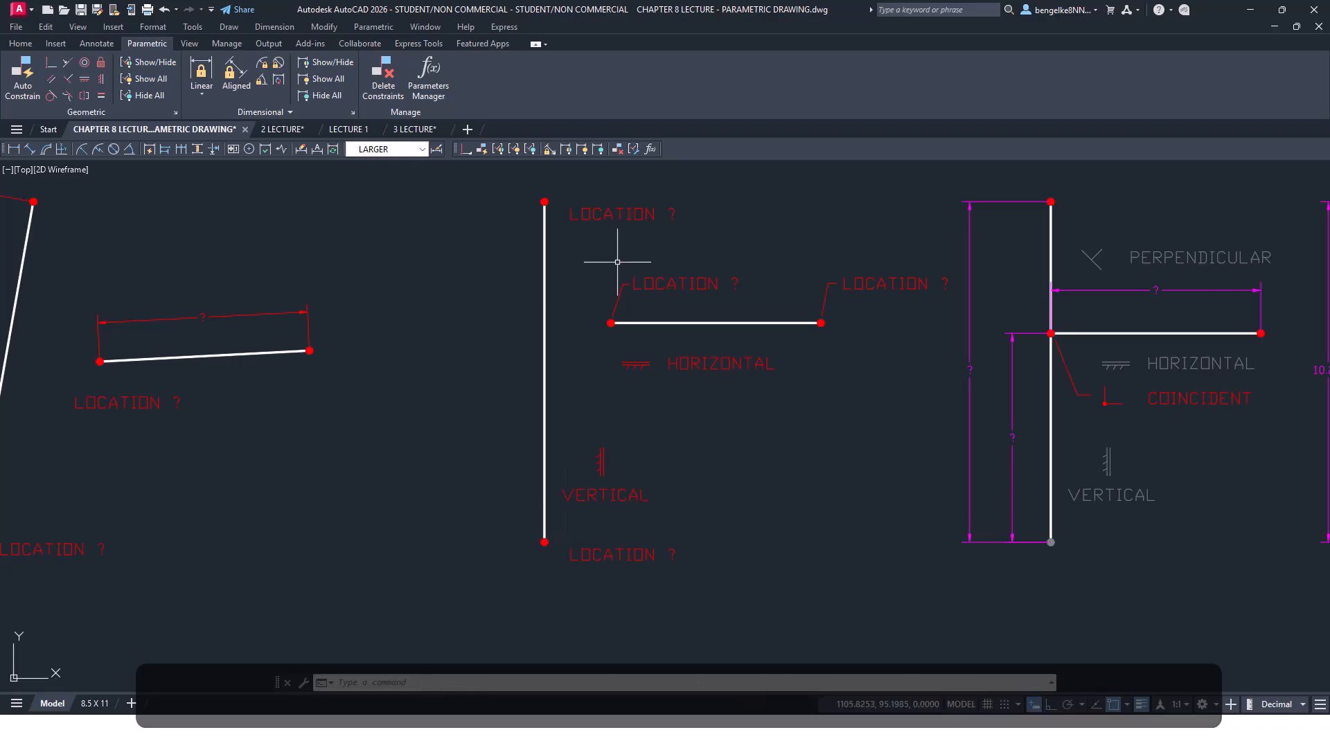
middle_drag(614, 261, 606, 292)
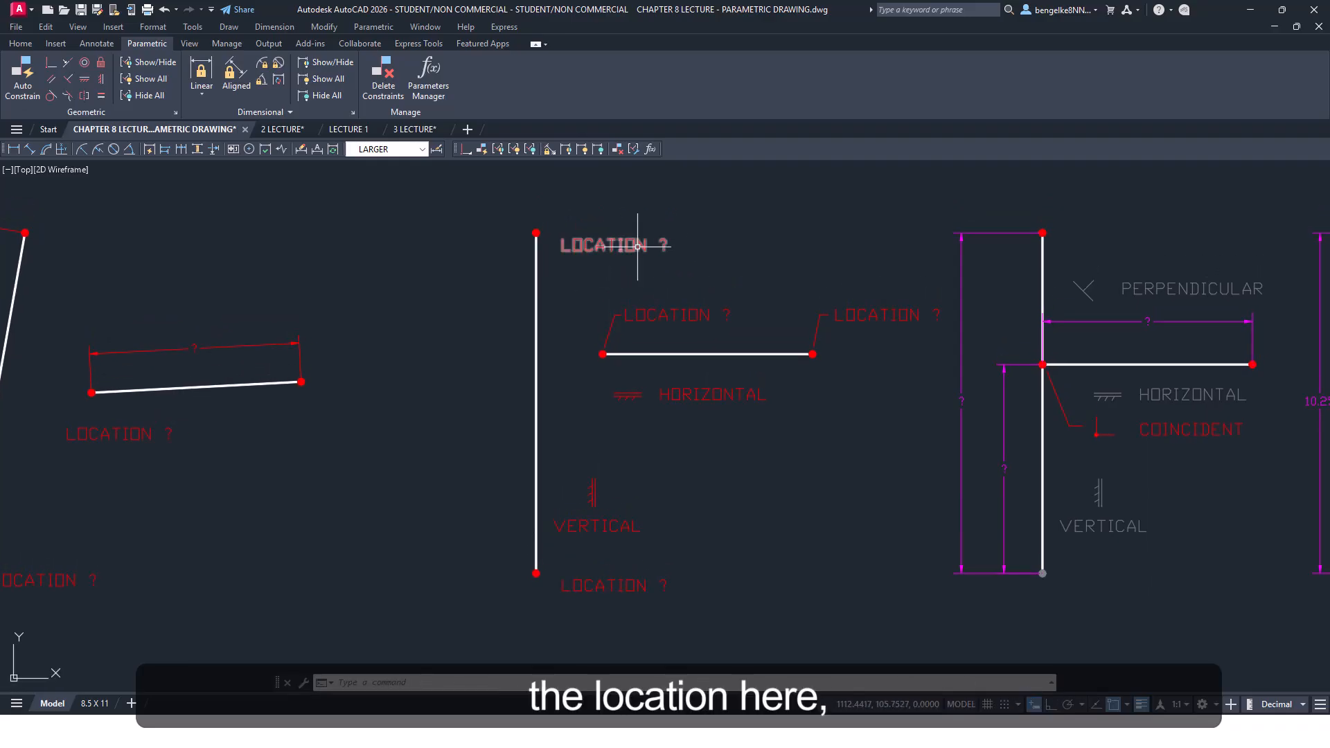
middle_drag(744, 316, 627, 315)
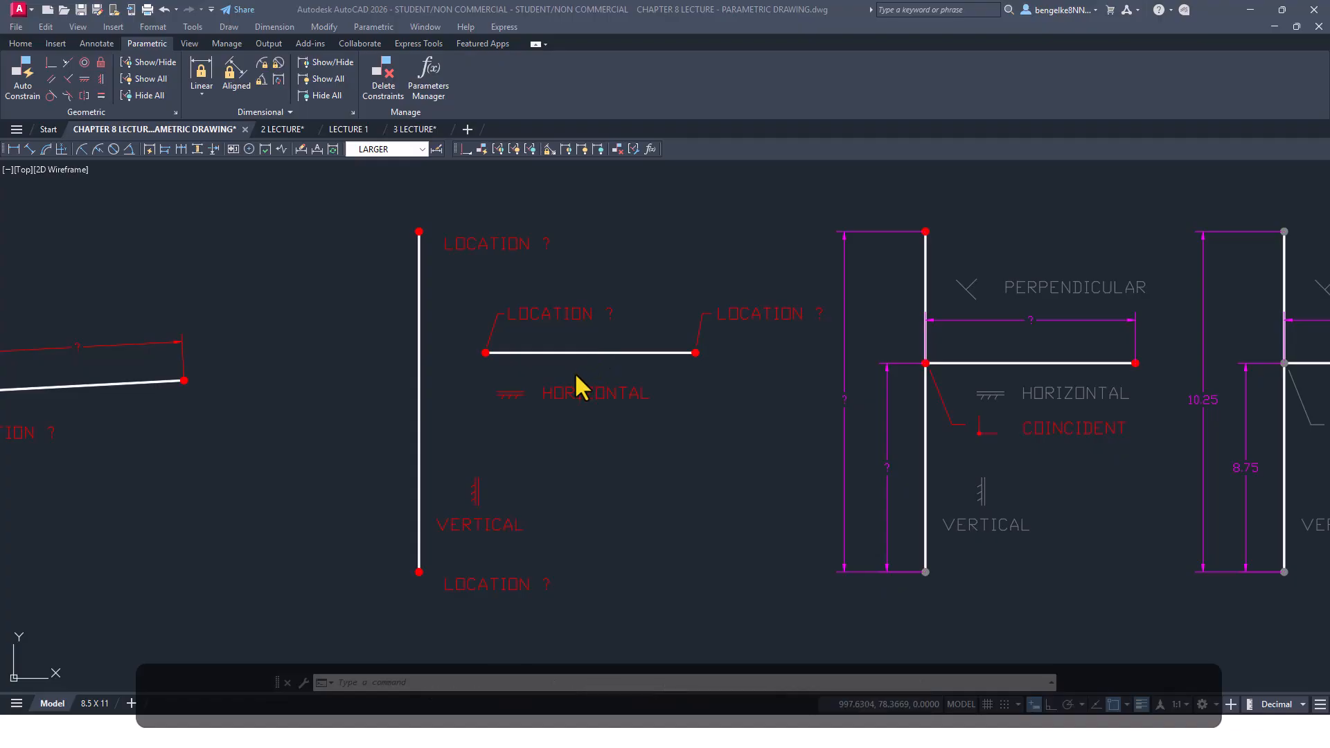
scroll(614, 364, down, 3)
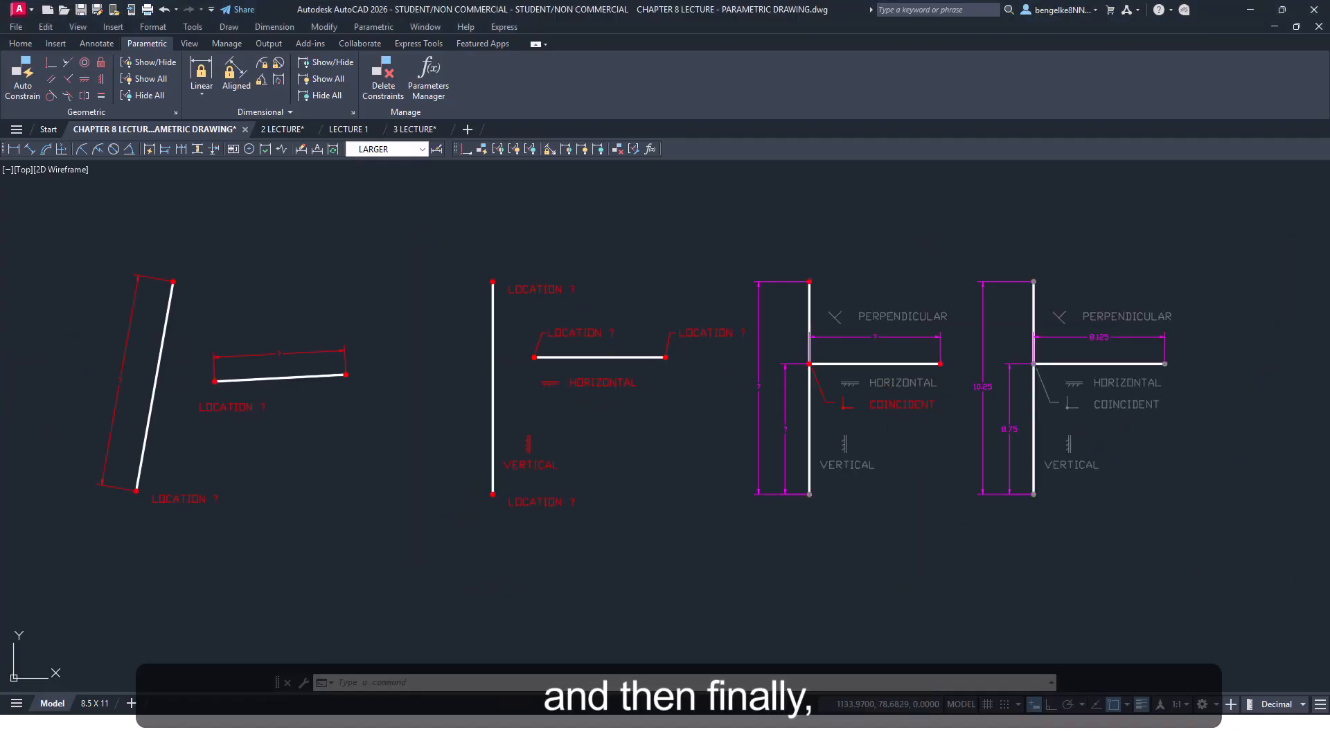
scroll(942, 385, up, 2)
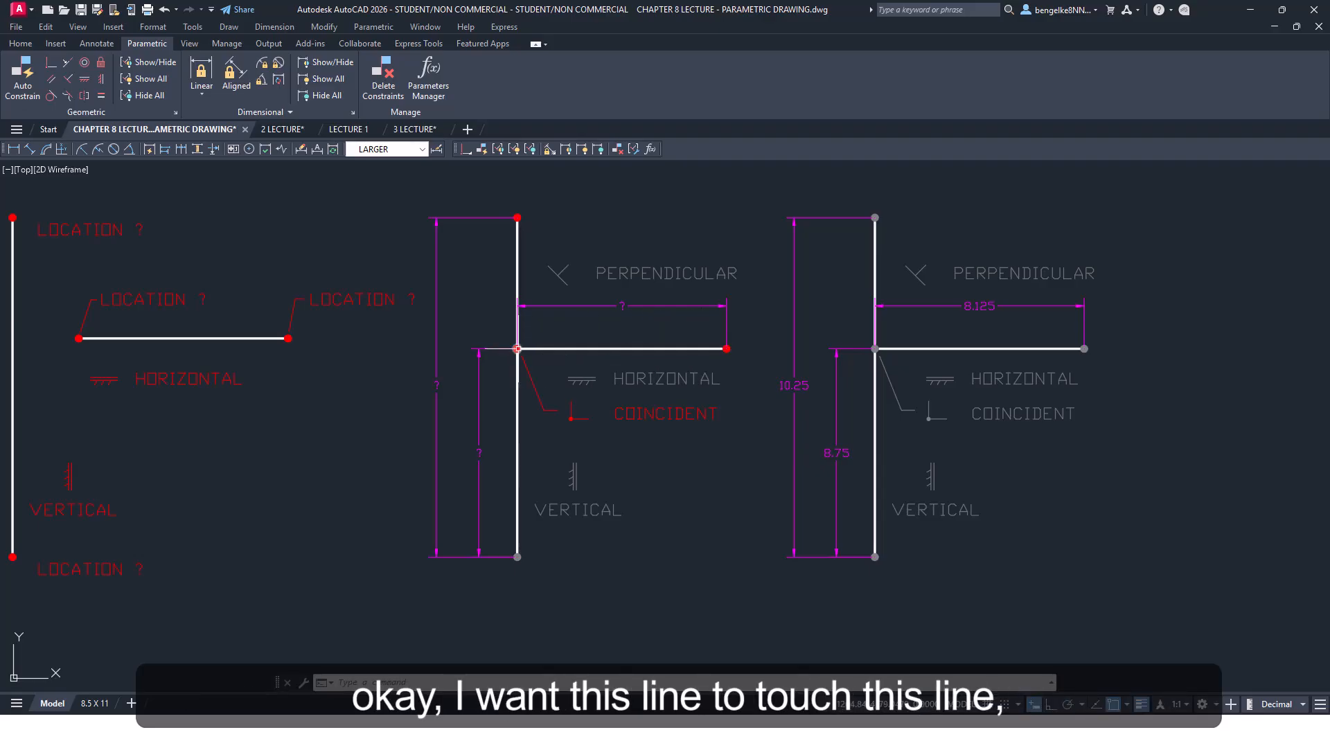
Examine the fully dimensioned two-line example, and review the geometric constraints plate with its symbols and legend again
middle_drag(1031, 439, 896, 453)
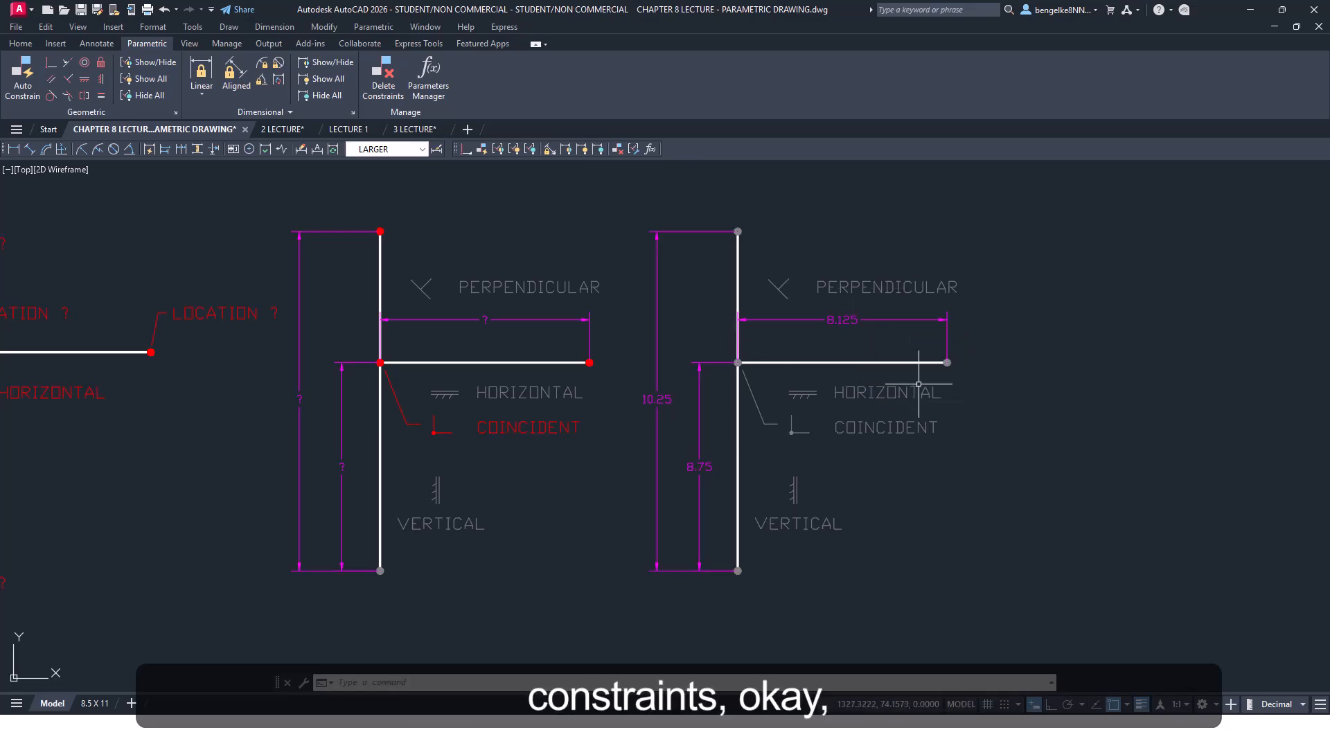
scroll(921, 388, down, 6)
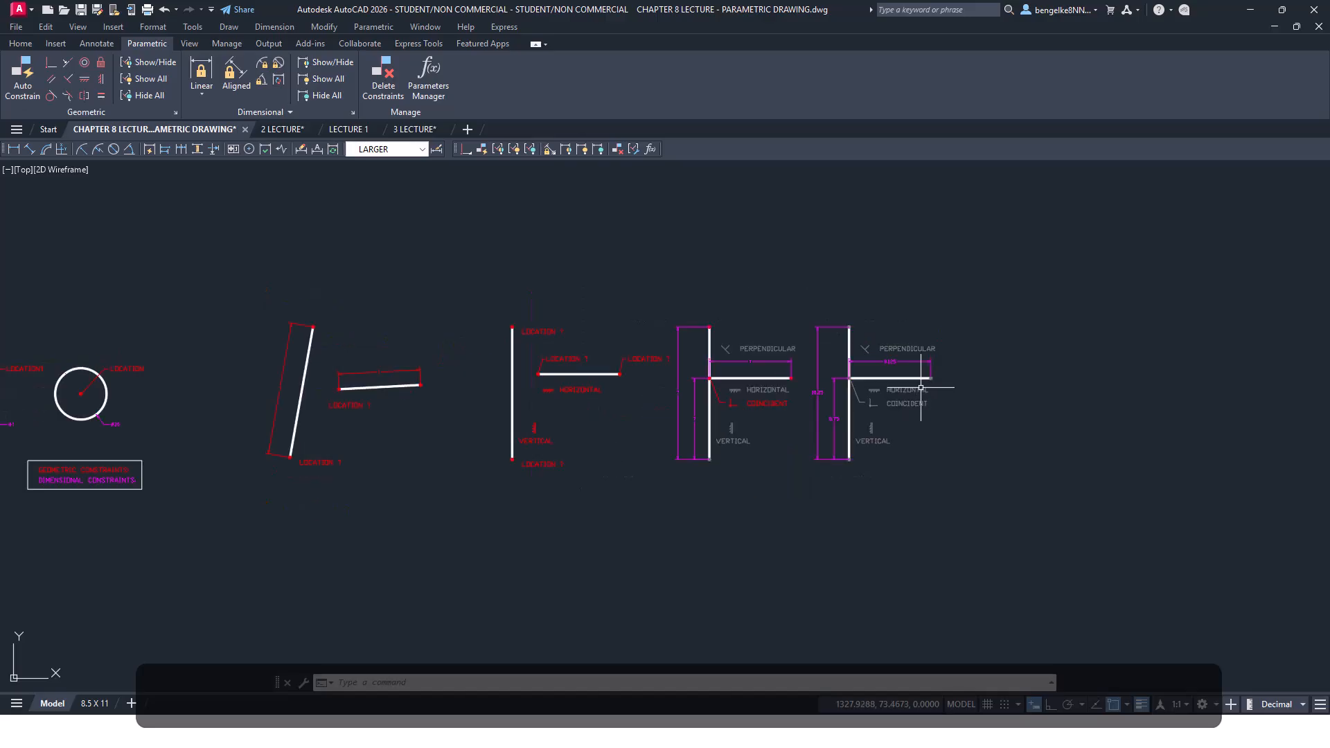
mouse_move(568, 392)
middle_down()
mouse_move(978, 343)
mouse_move(1040, 355)
middle_up()
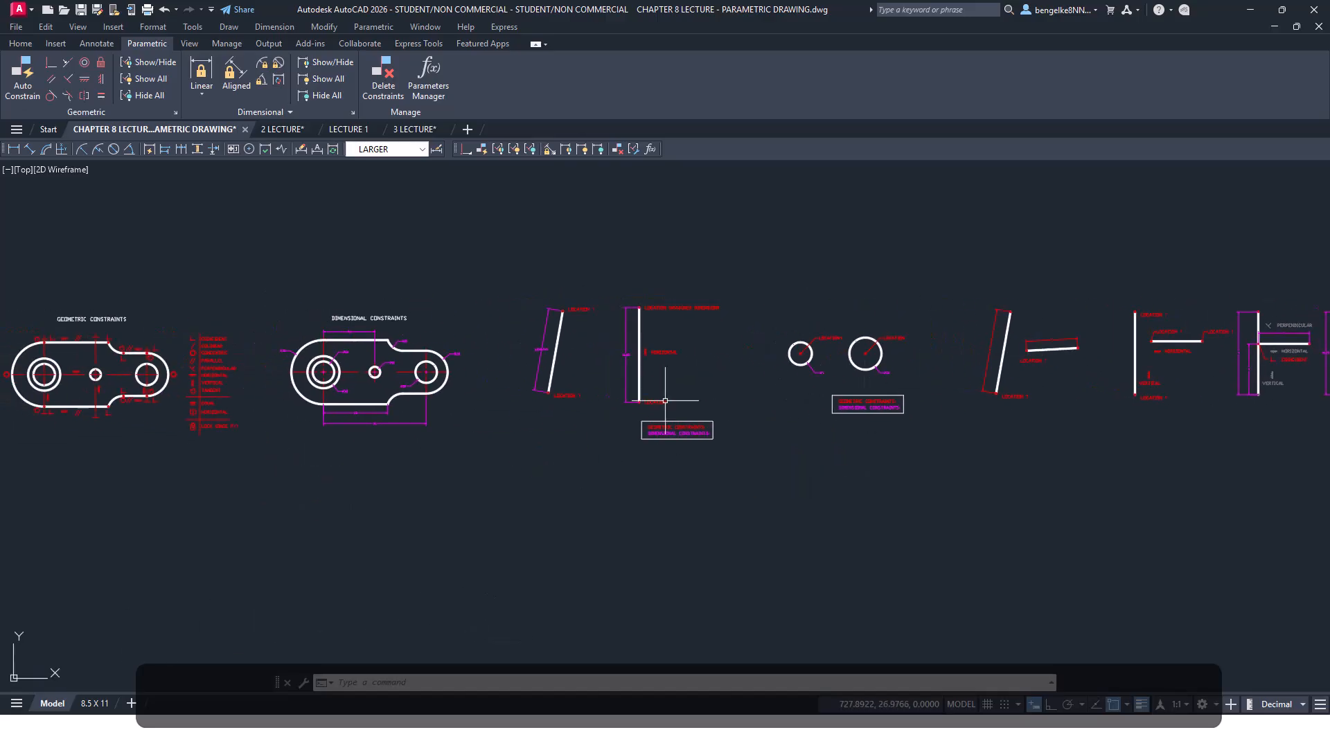
middle_drag(476, 392, 761, 380)
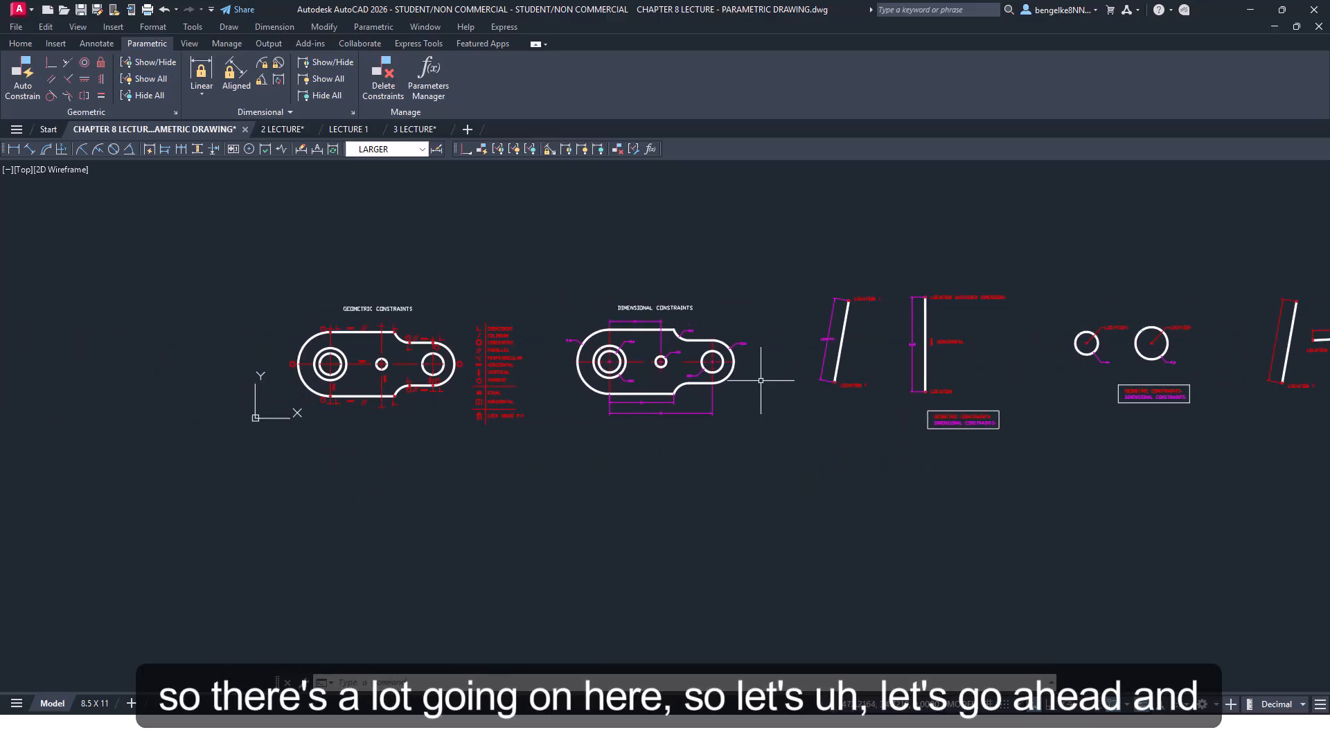
middle_drag(388, 435, 575, 367)
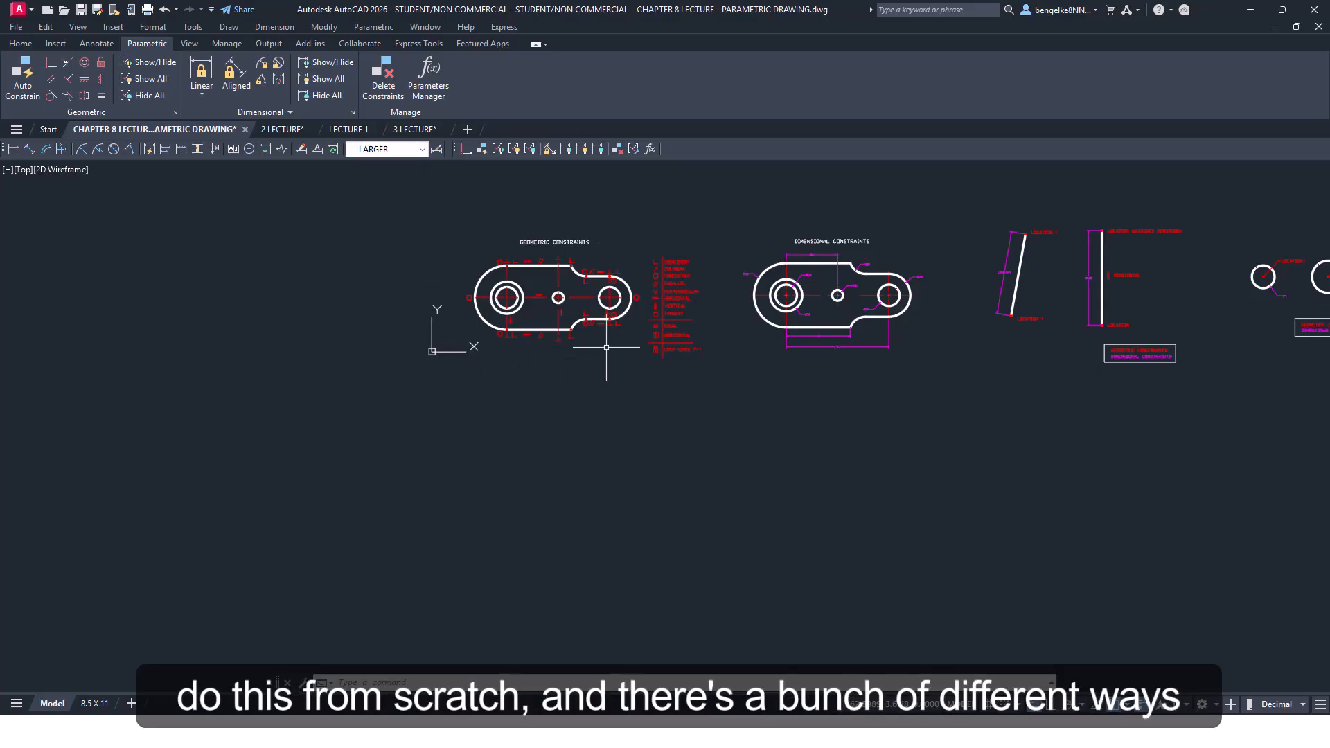
scroll(531, 312, up, 3)
middle_drag(668, 287, 631, 347)
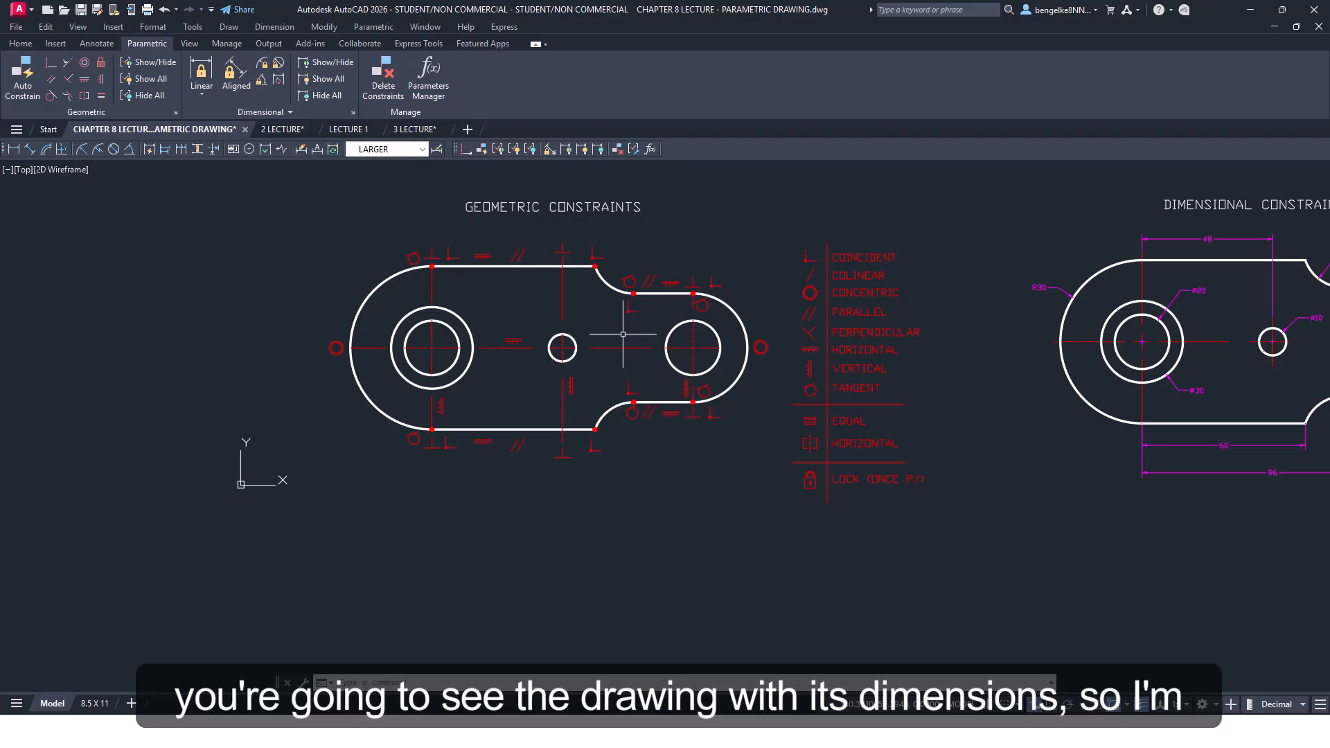
middle_drag(623, 335, 663, 322)
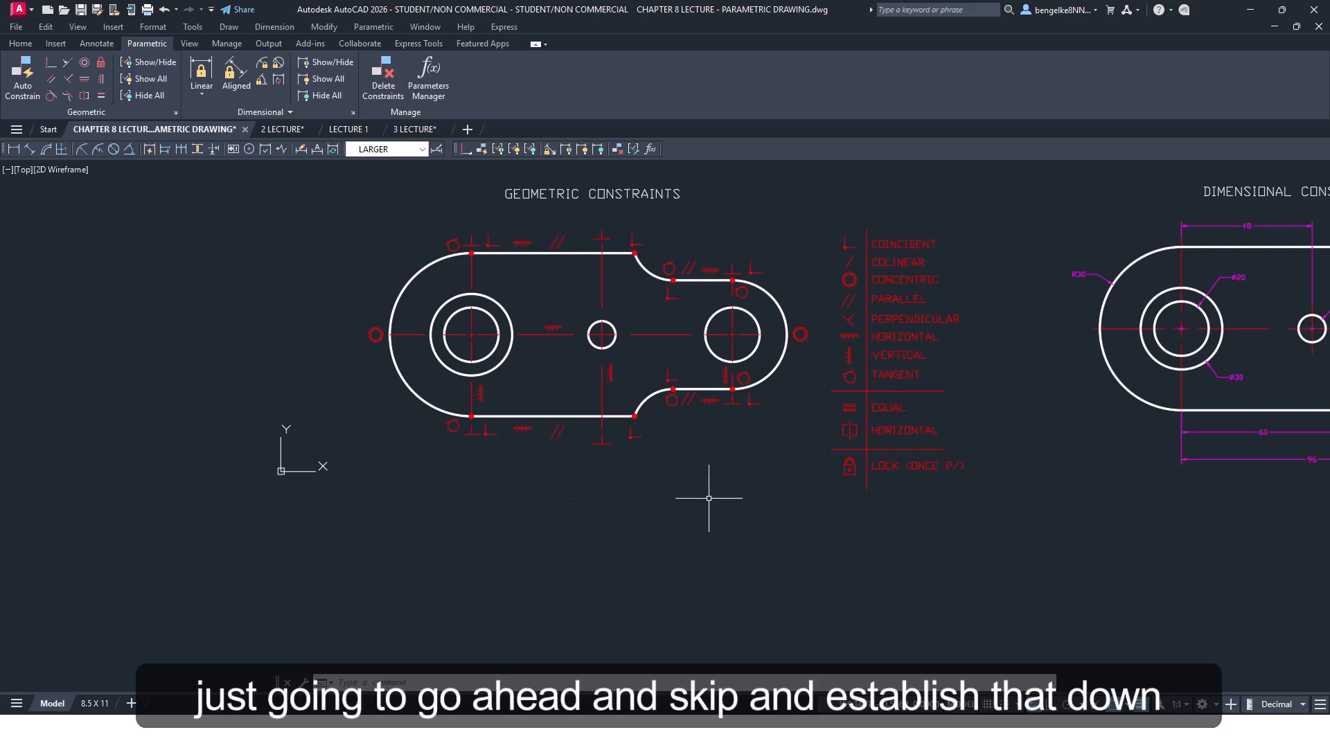
Examine the loose circles, lines and arcs below the geometric constraints plate and compare them with the concentric circles in both plates
mouse_move(689, 548)
middle_down()
mouse_move(677, 243)
mouse_move(690, 208)
middle_up()
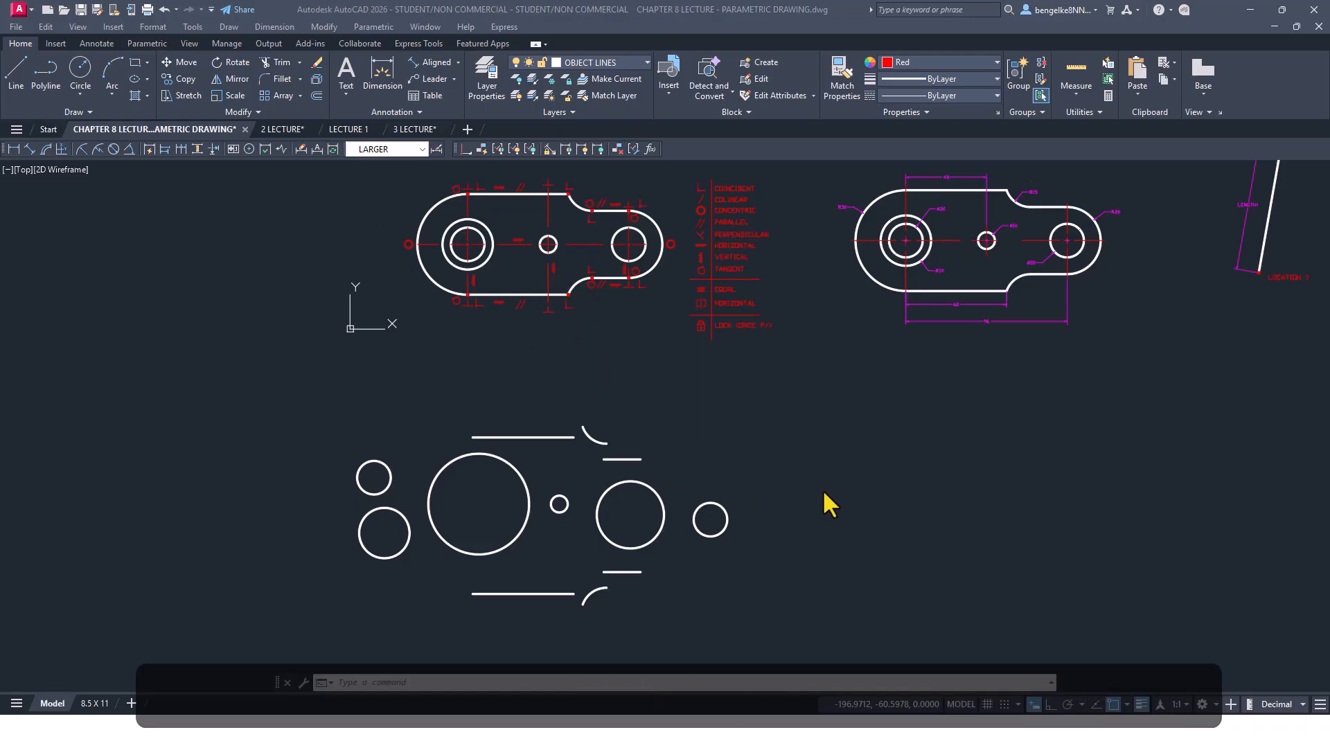
key(Escape)
mouse_move(821, 488)
middle_down()
mouse_move(817, 454)
mouse_move(753, 412)
middle_up()
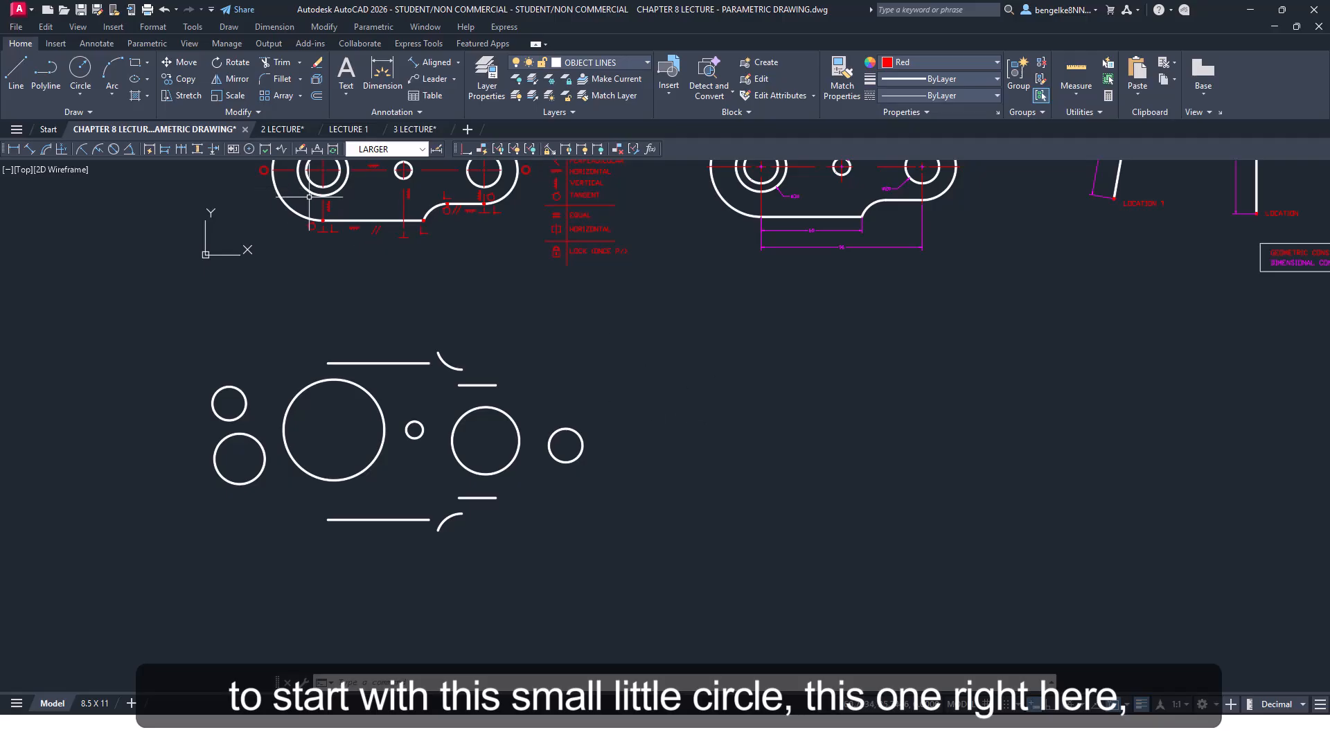
middle_drag(336, 180, 406, 260)
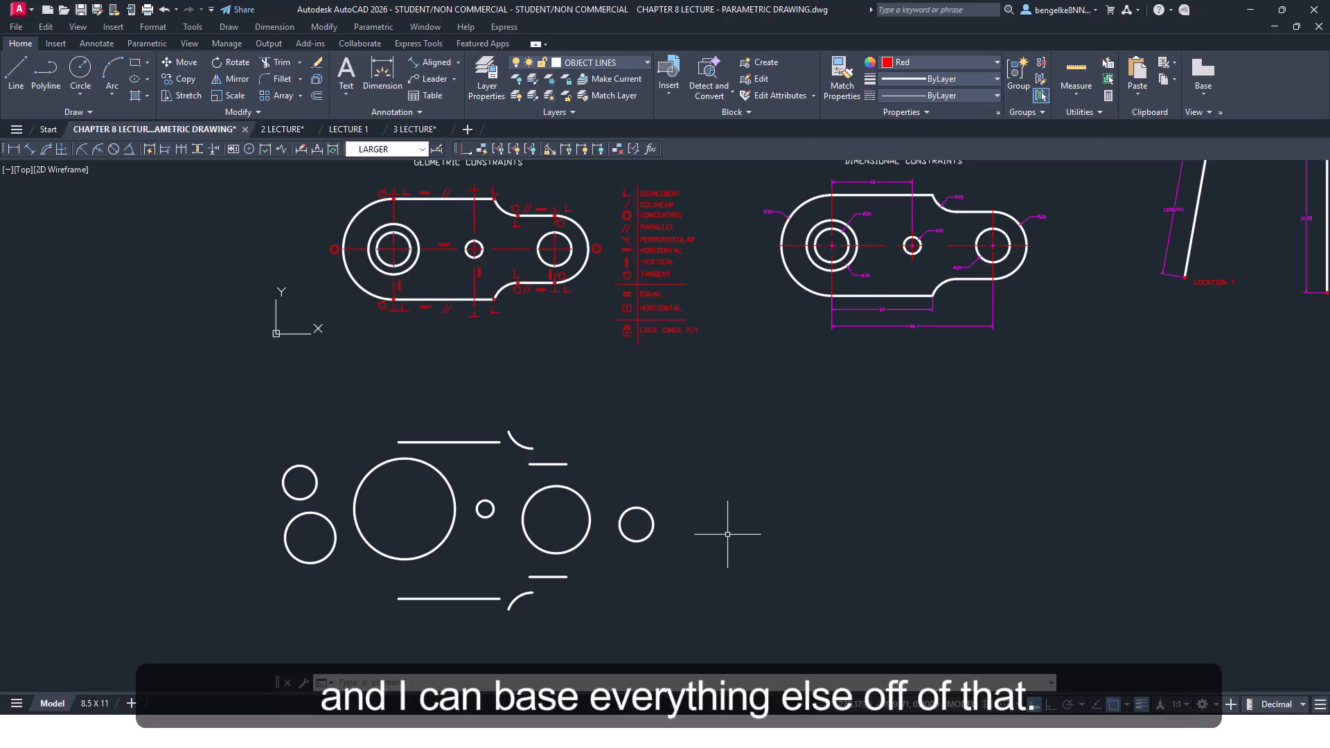
key(Escape)
key(Escape)
key(Escape)
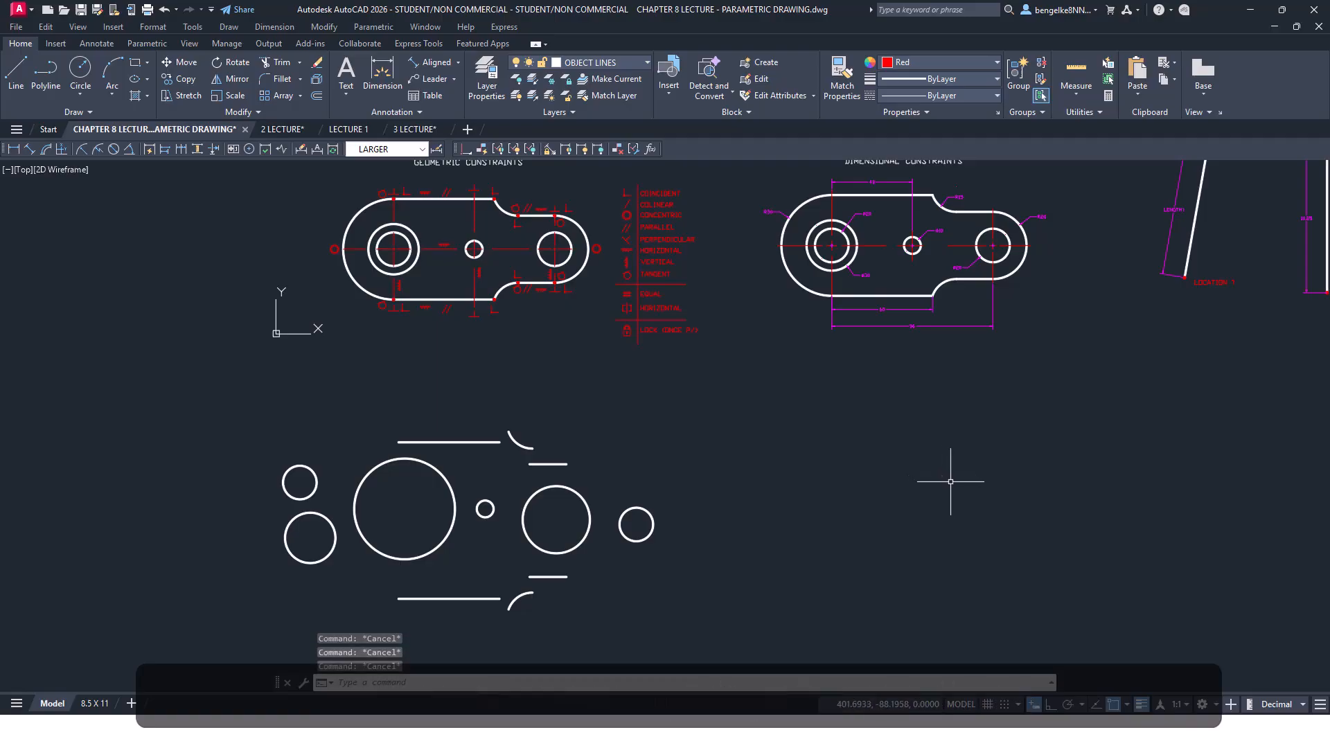
middle_drag(956, 466, 803, 425)
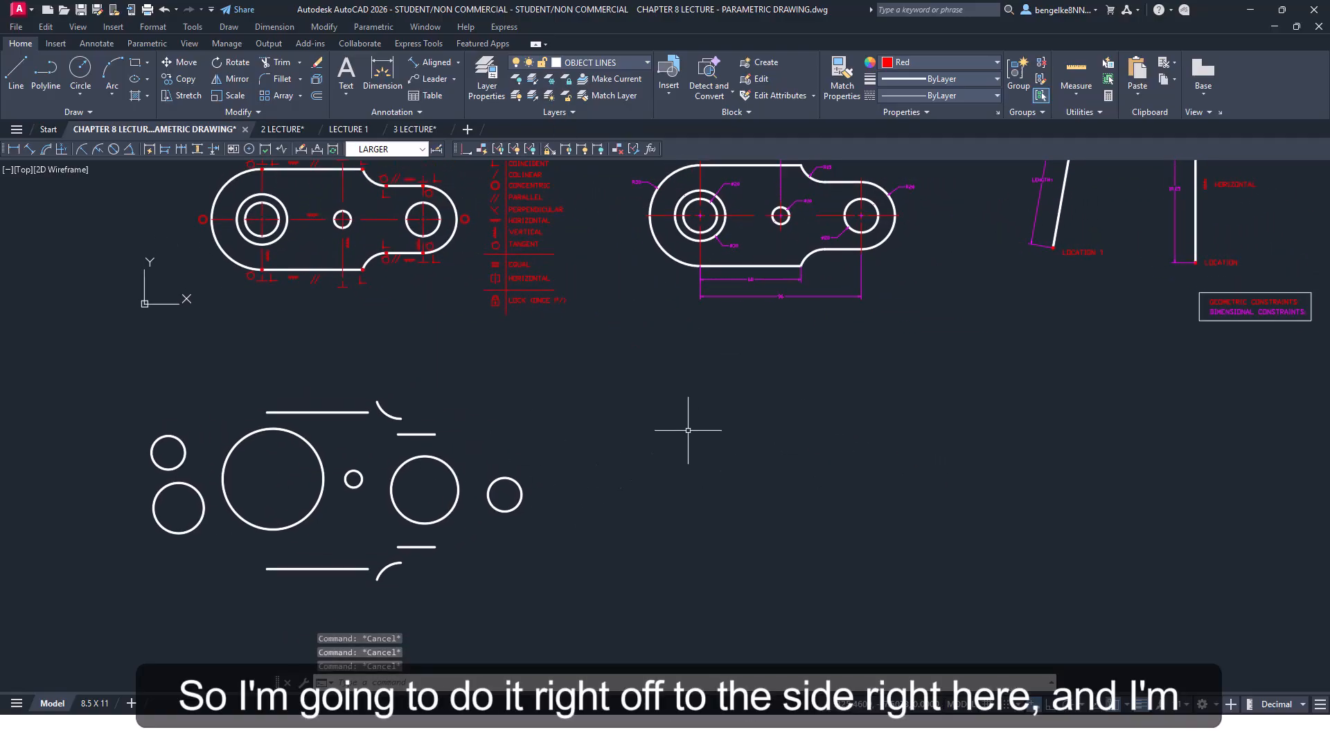
middle_drag(724, 442, 661, 469)
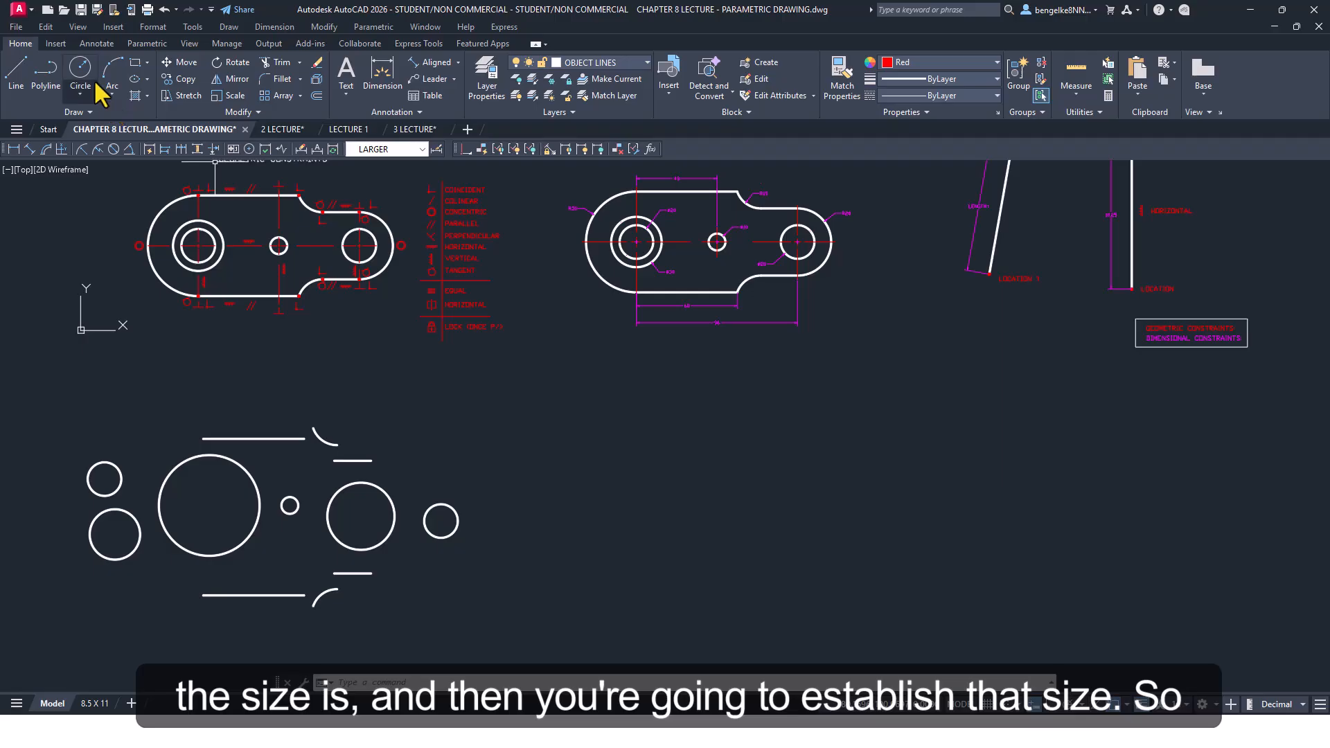
Set the object colour to ByLayer and draw a circle about 33 units in diameter in the empty area below the dimensional constraints plate
click(942, 62)
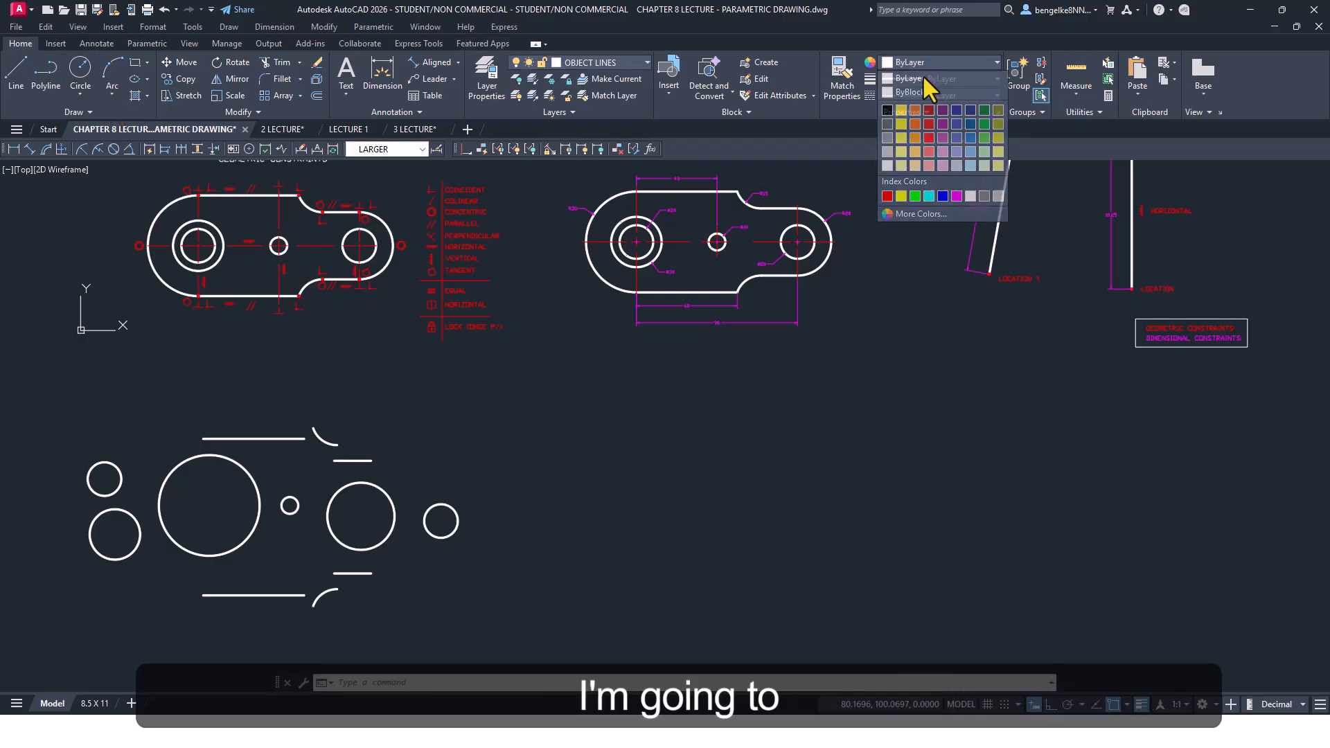
click(923, 74)
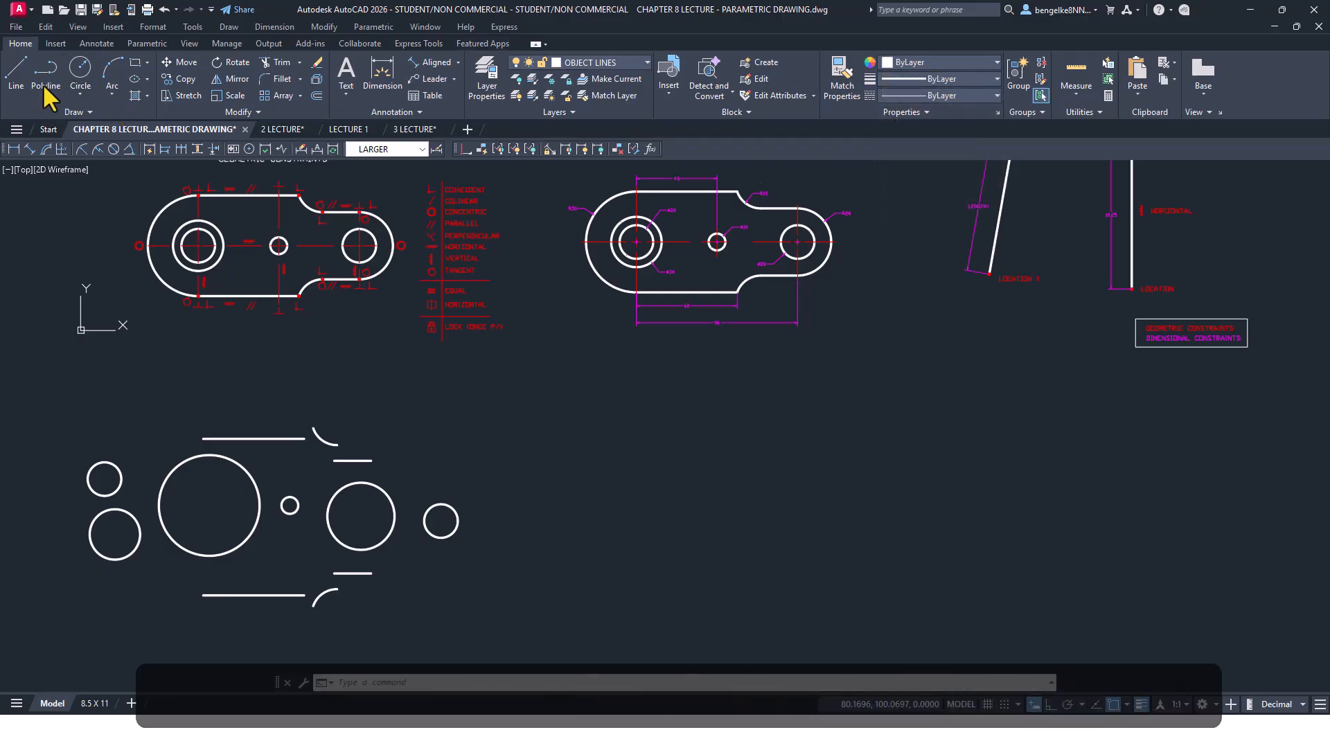
click(82, 94)
click(94, 143)
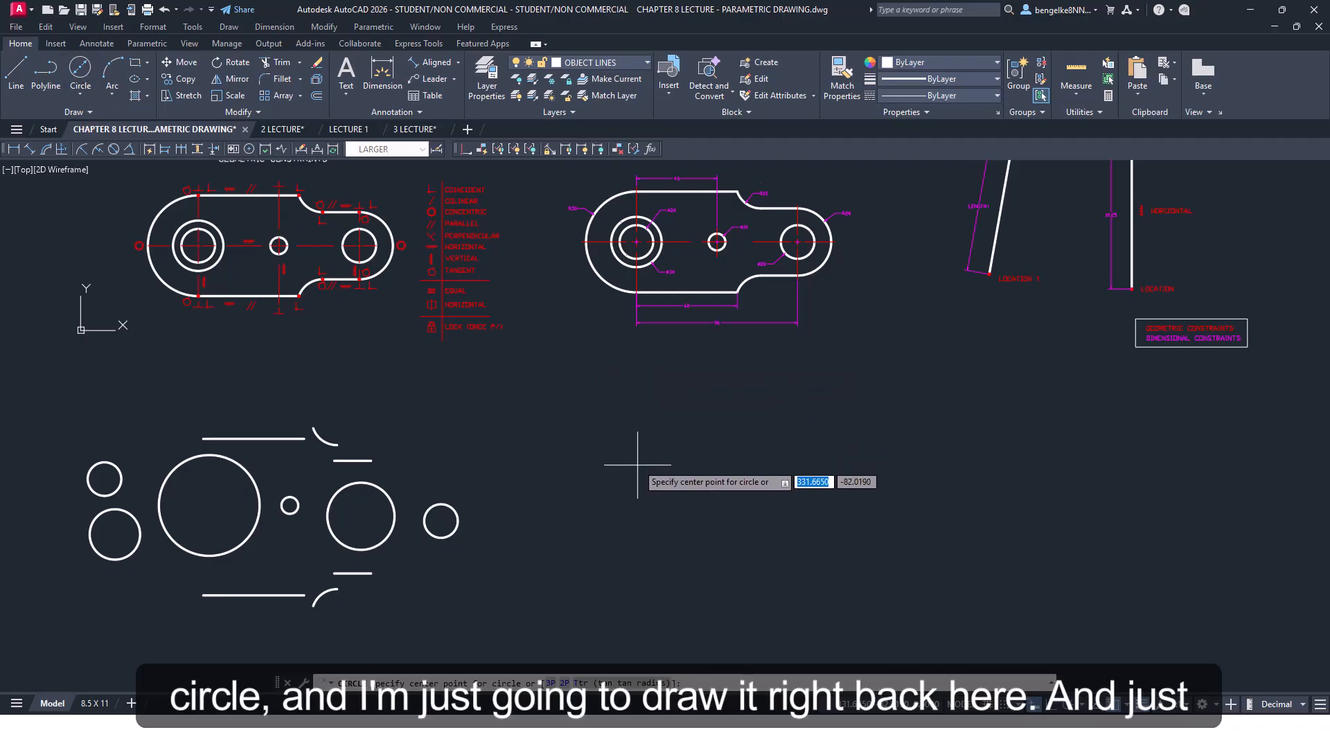
click(637, 432)
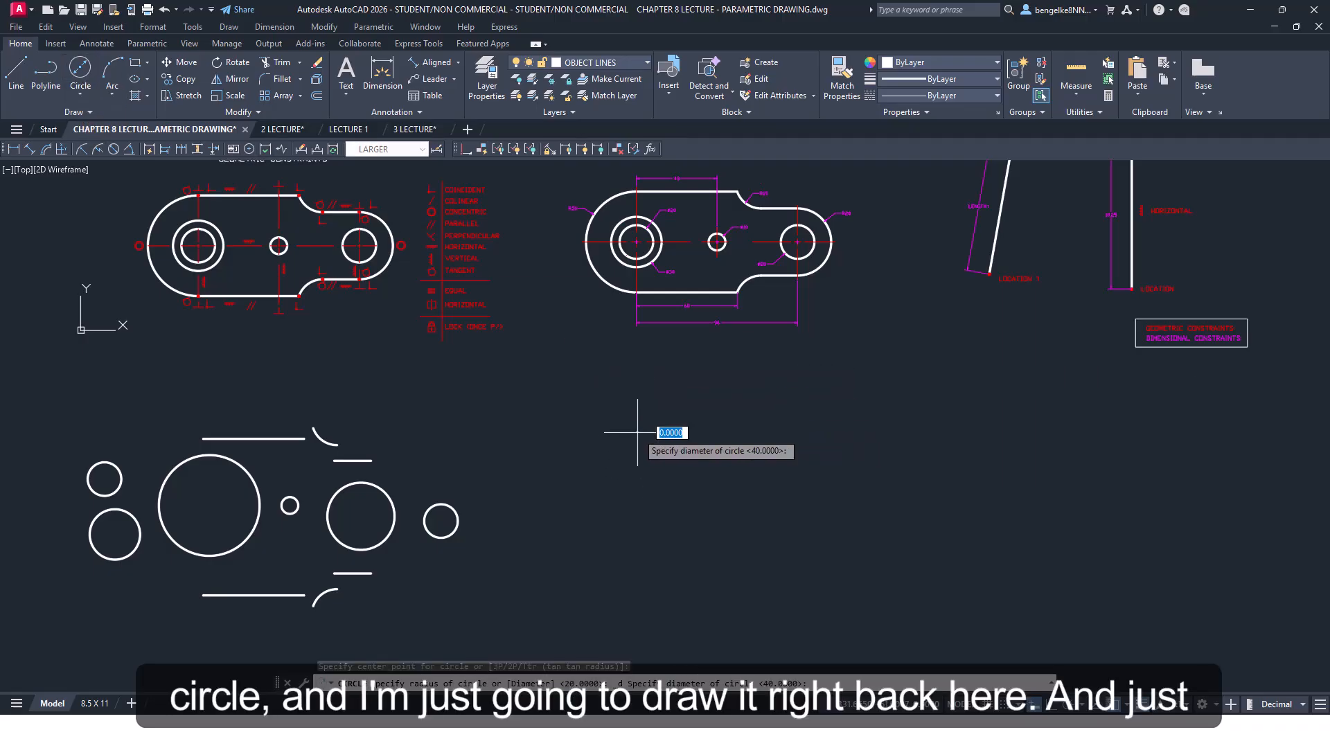
click(677, 473)
scroll(650, 426, up, 2)
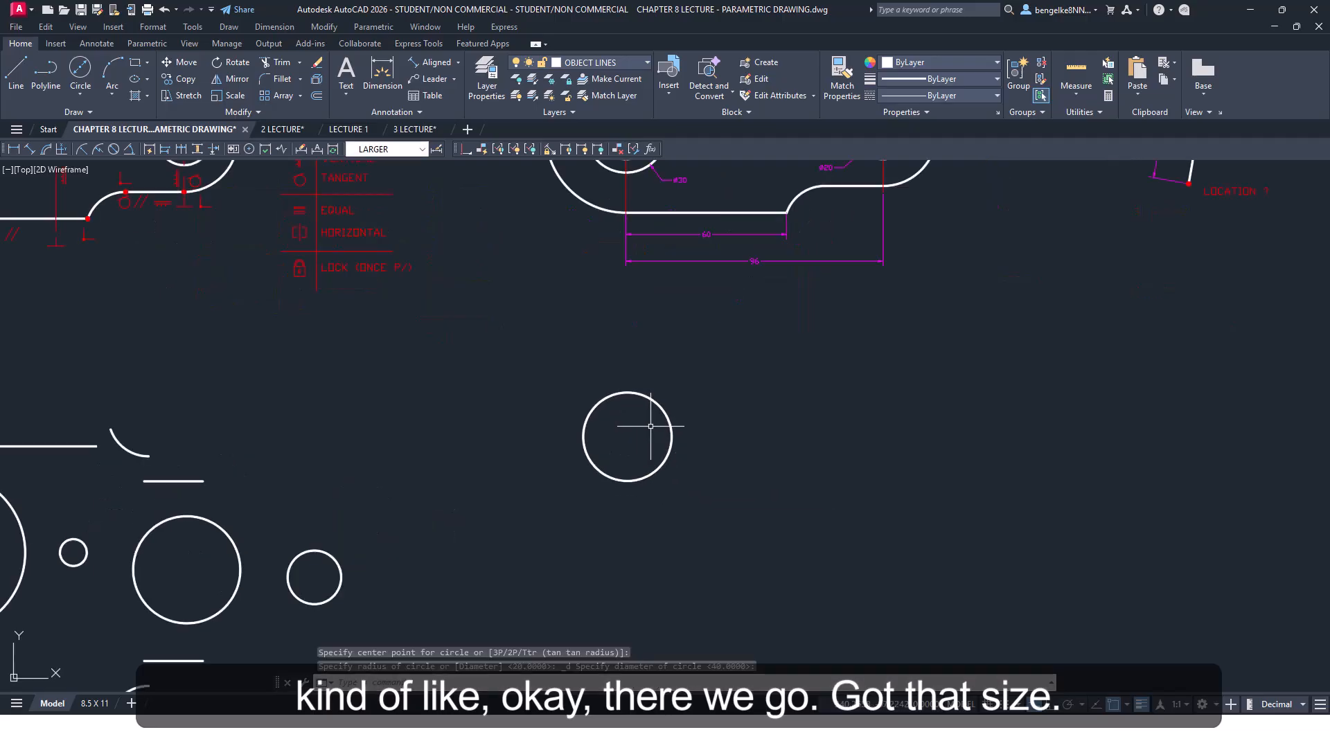
key(Escape)
Apply a Fix constraint to the centre of the new circle to lock its location
click(147, 43)
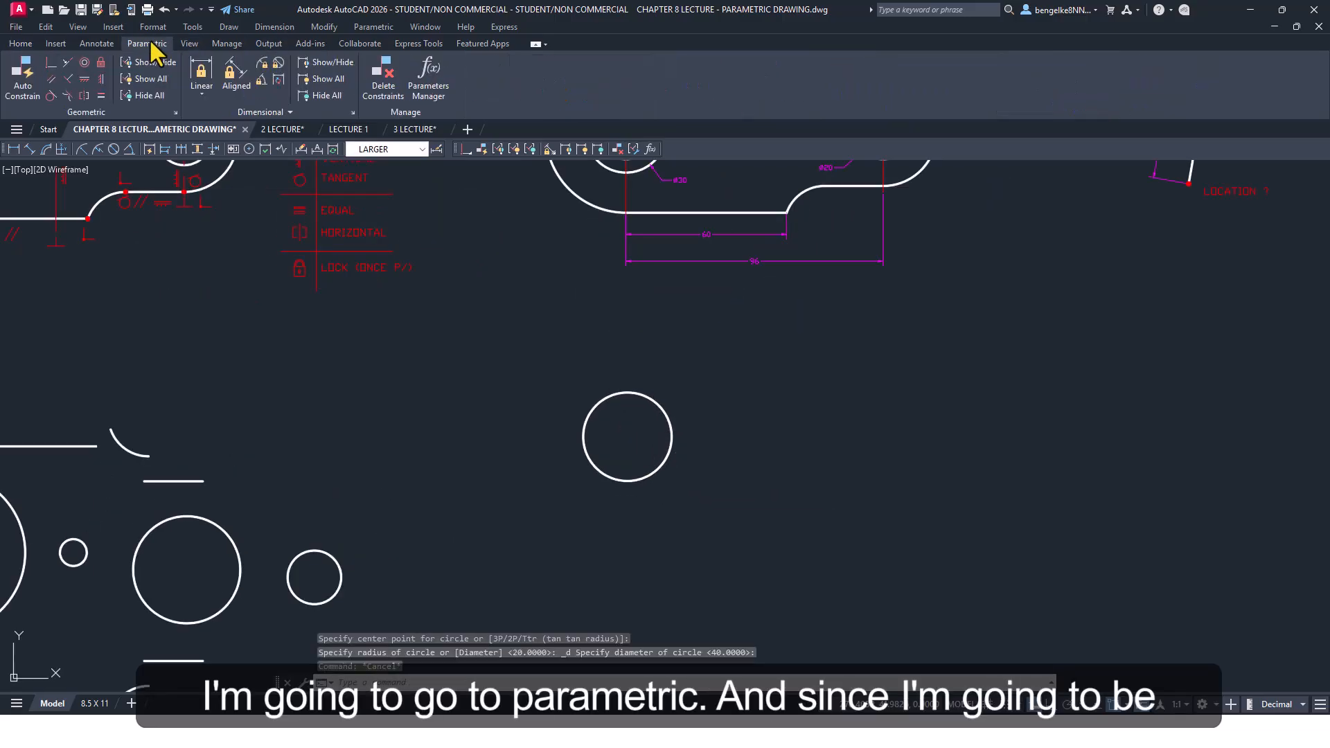
click(101, 63)
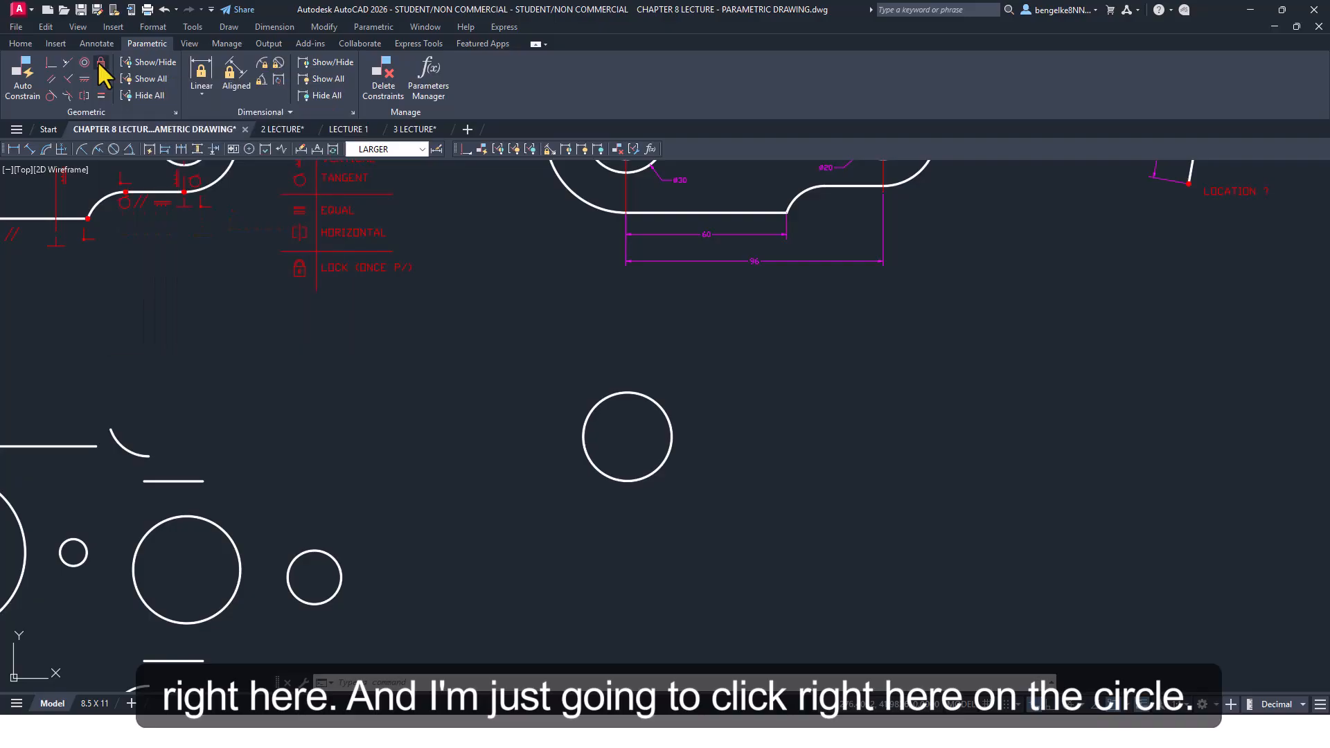
click(663, 411)
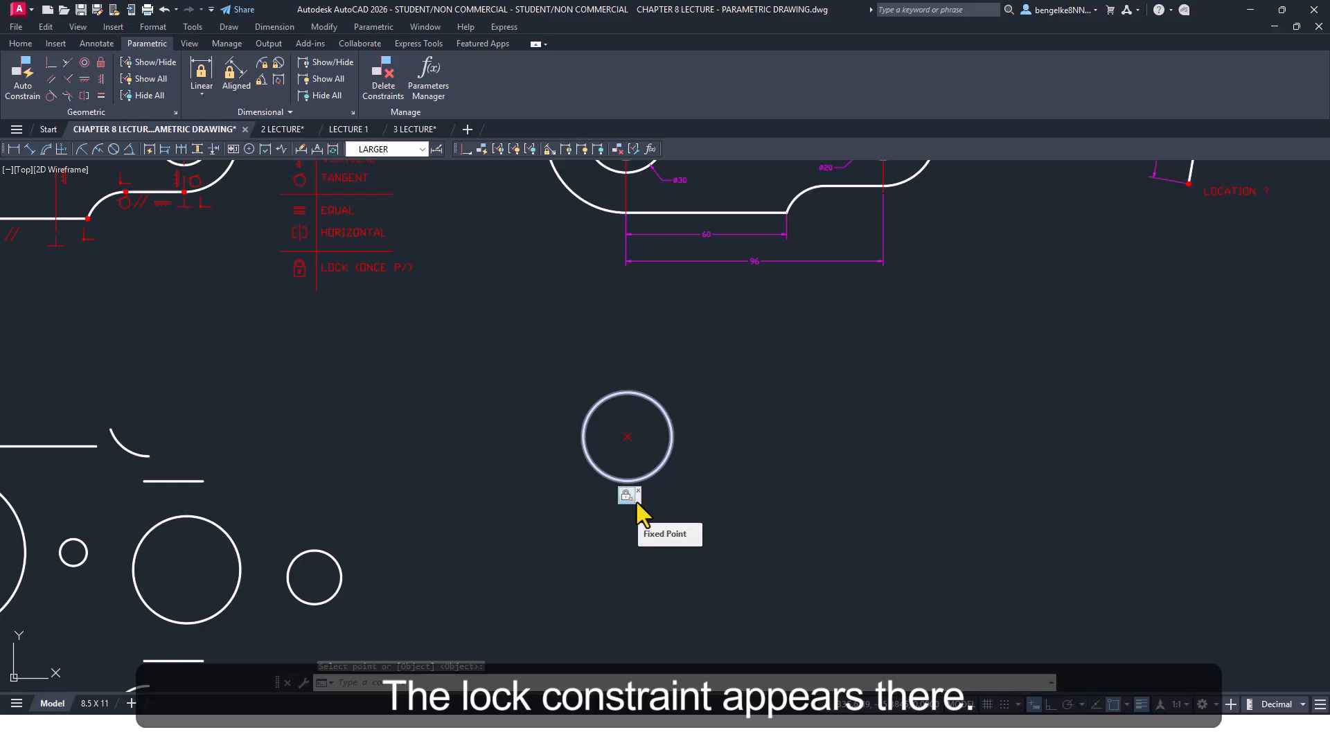
key(Escape)
key(Escape)
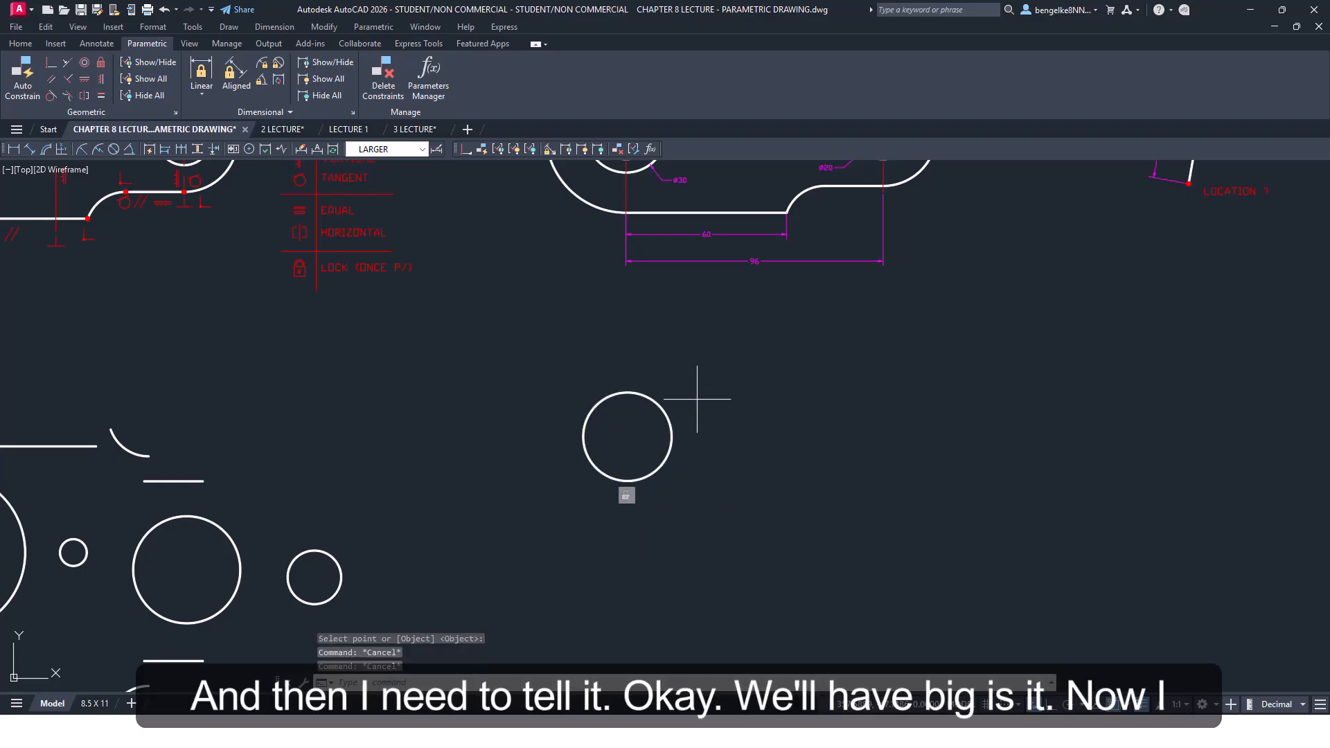
Try stretching the locked circle by its quadrant grip, and cancel
drag(692, 386, 664, 422)
click(672, 436)
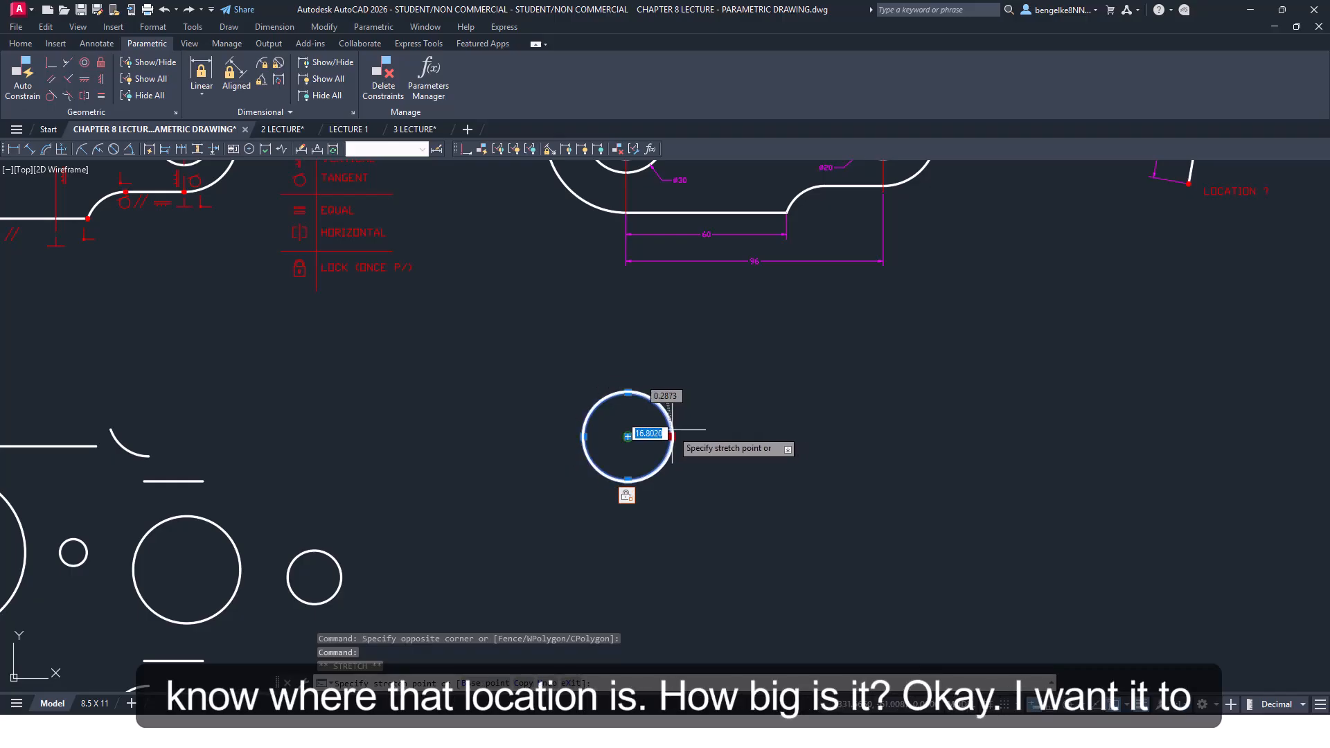
key(Escape)
key(Escape)
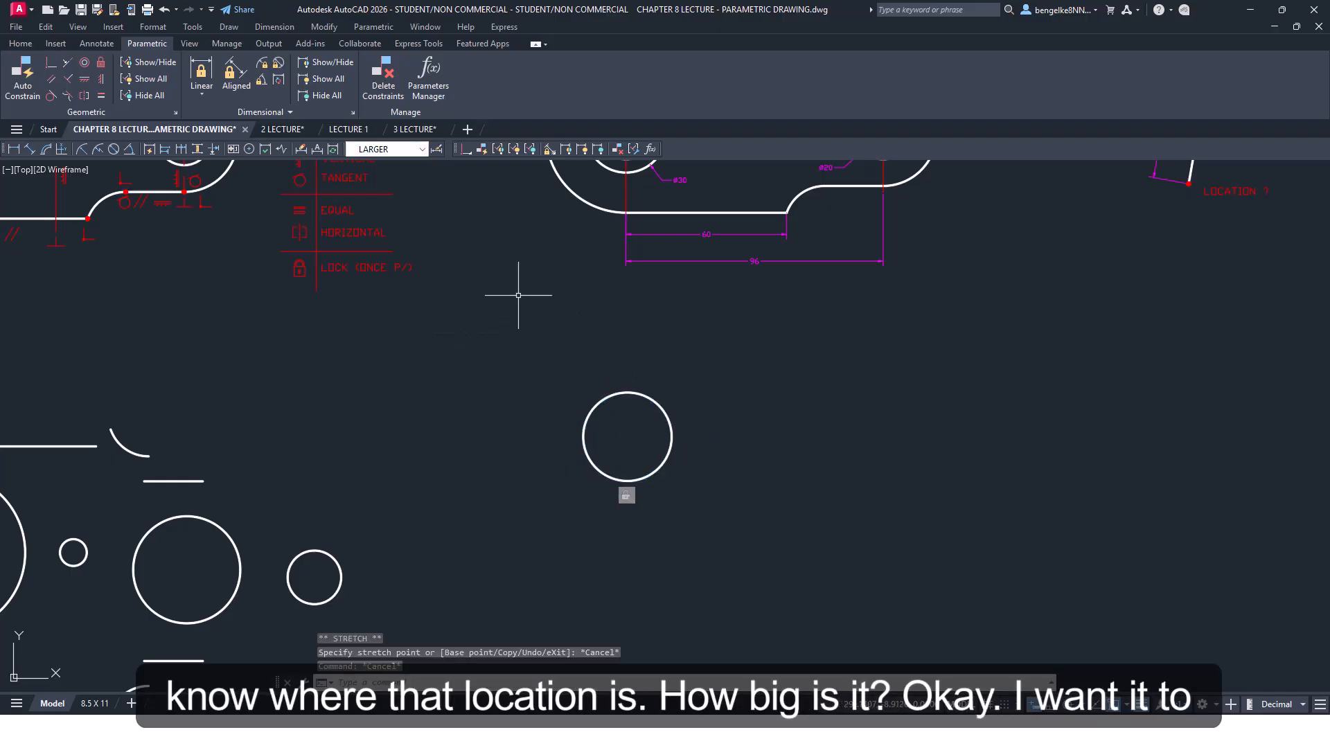
Add a diameter dimensional constraint to the locked circle and set it to 20
middle_drag(518, 295, 485, 427)
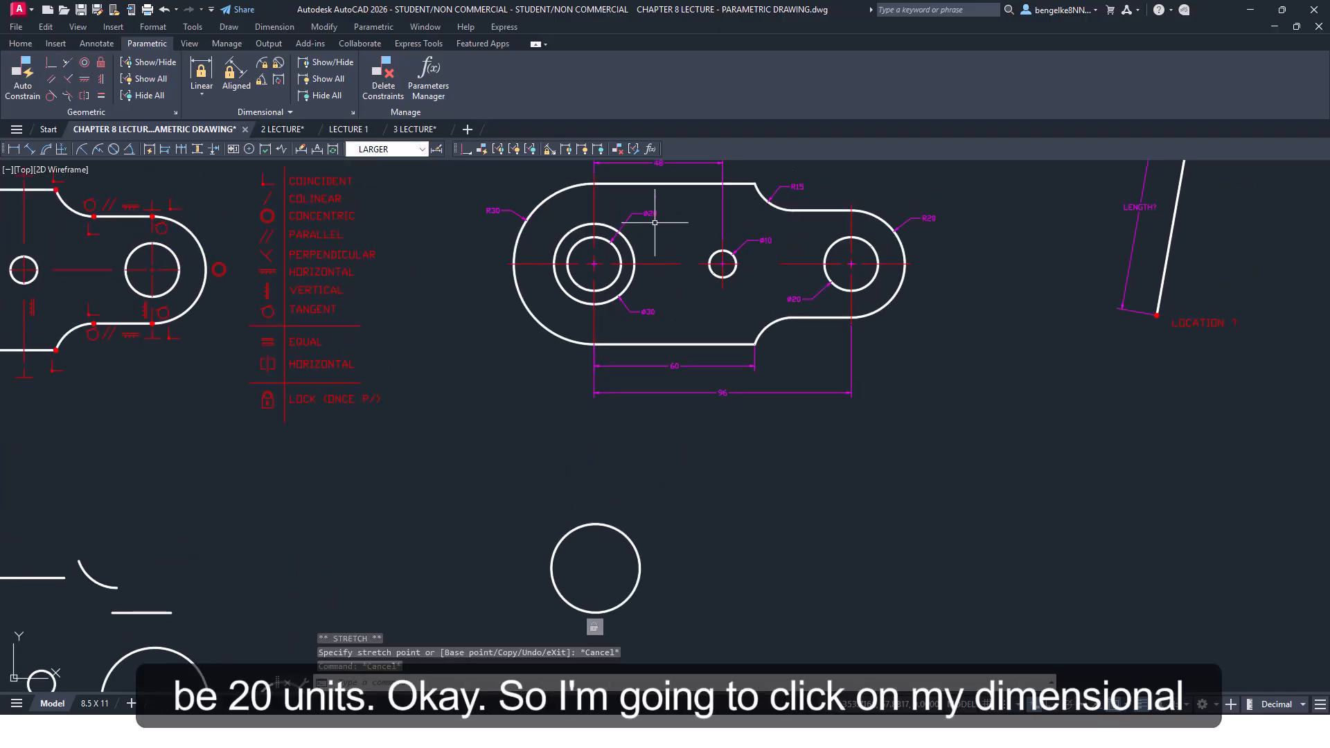
click(280, 68)
click(626, 538)
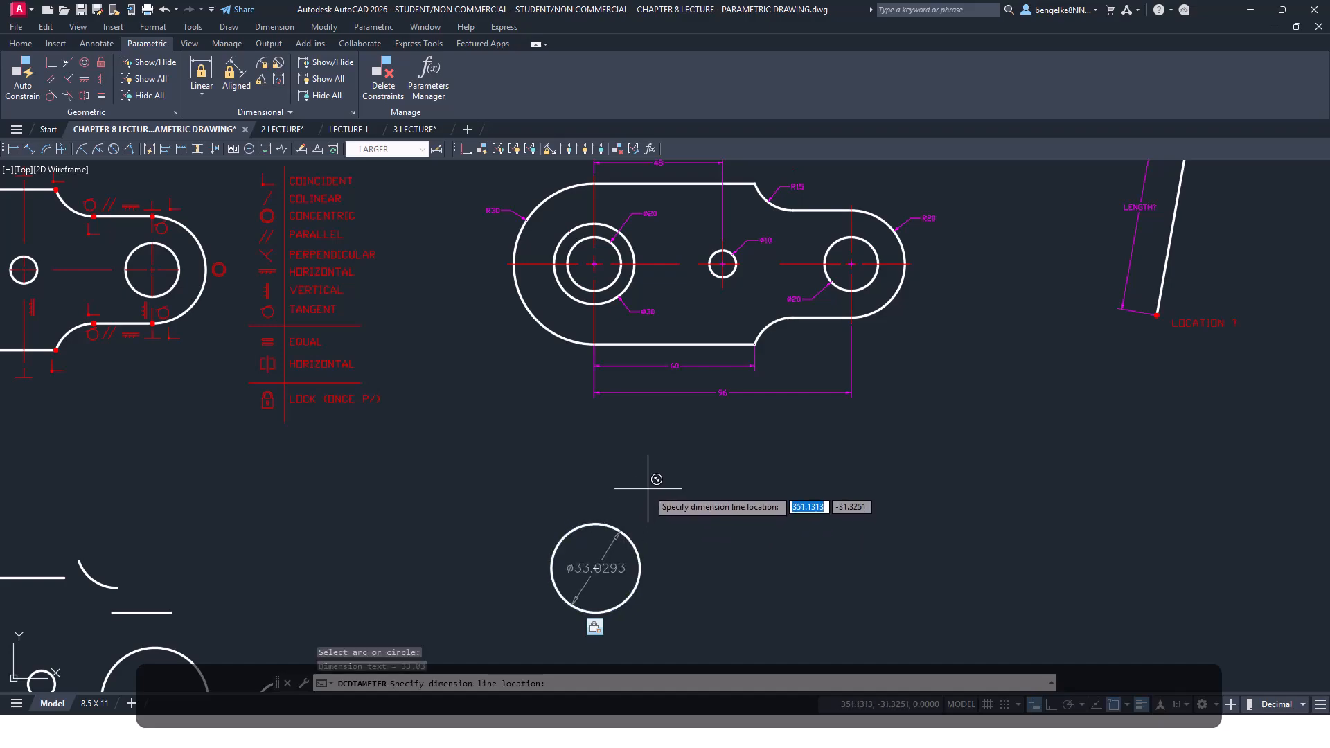
click(648, 489)
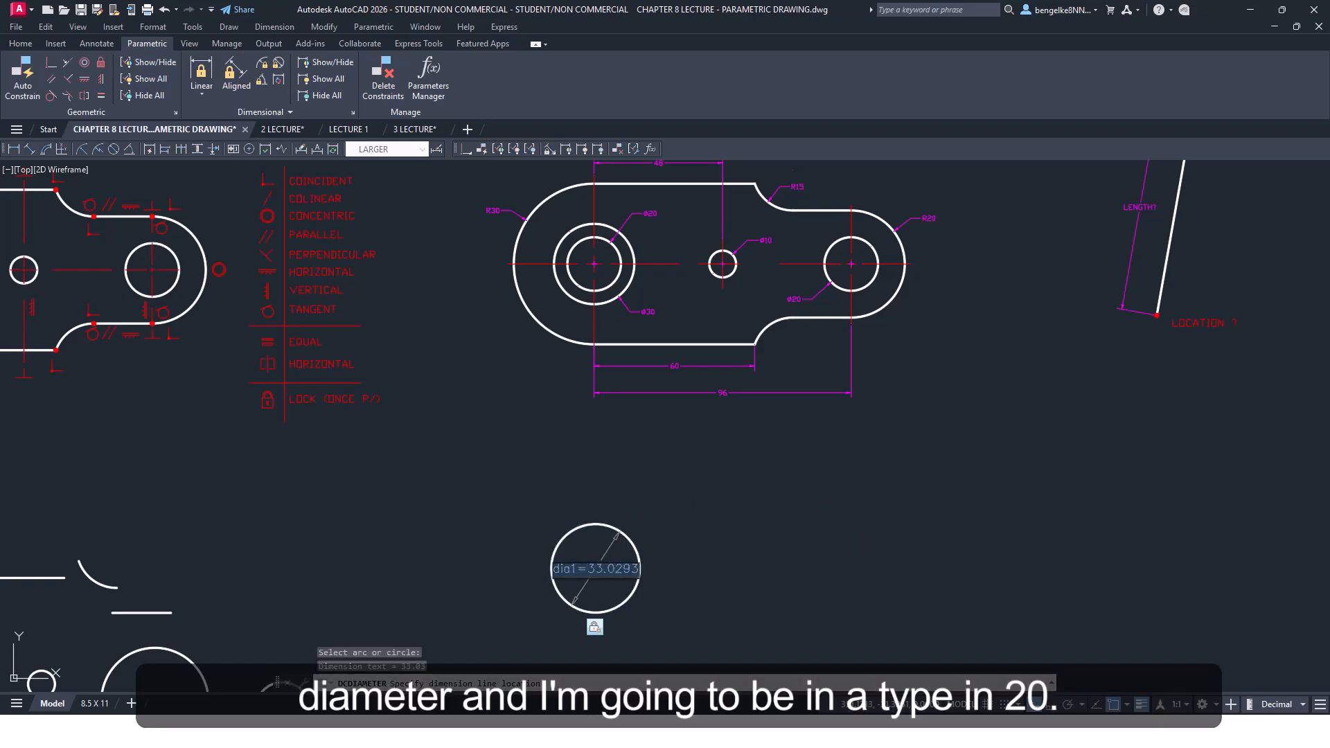
text(20)
key(Return)
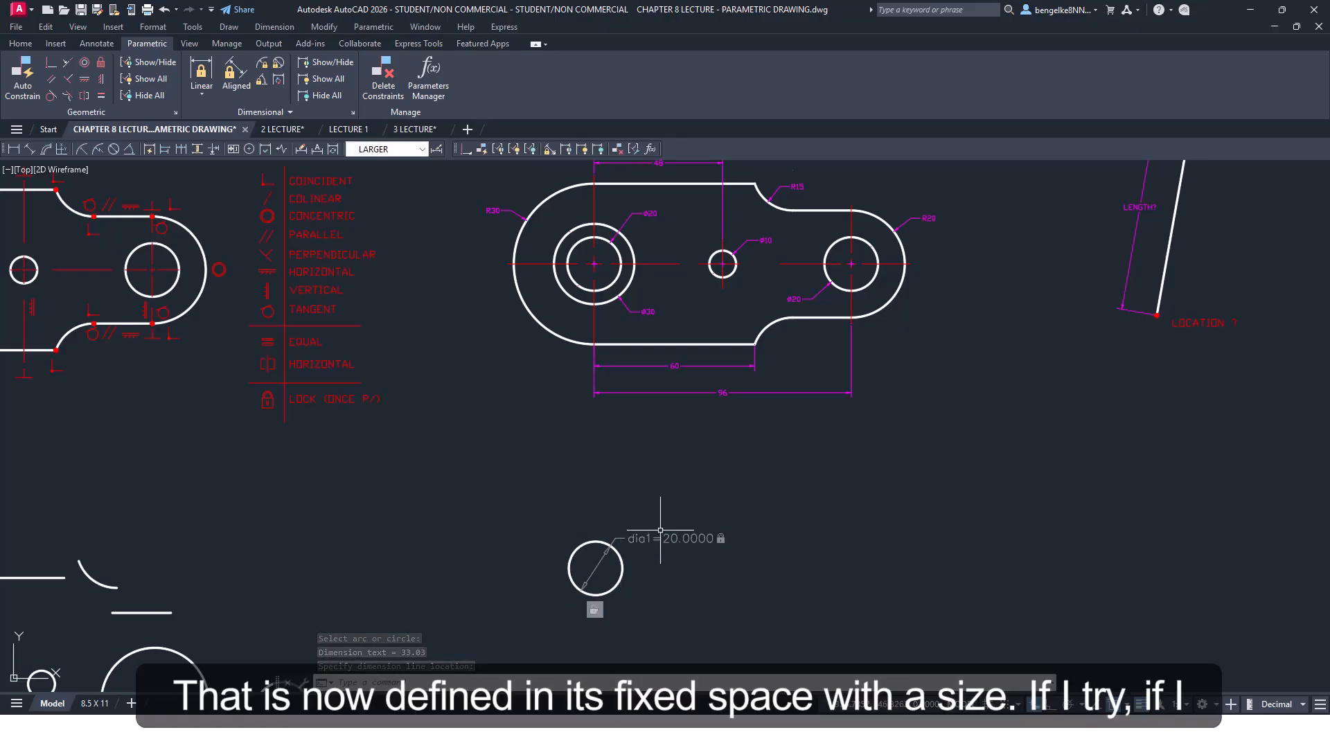
Try to pull the fixed, dimensioned circle by its quadrant grip to test its constraints, and cancel the stretch
key(Escape)
key(Escape)
click(622, 568)
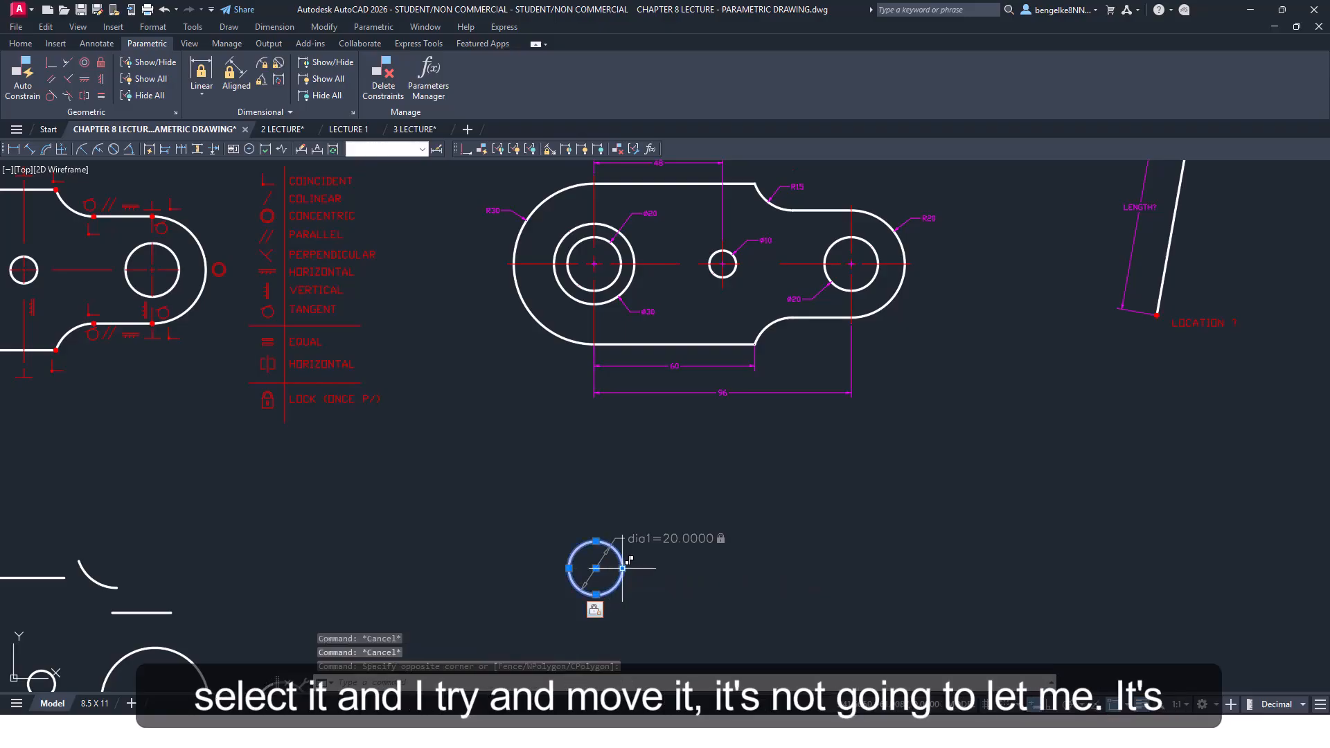
click(623, 568)
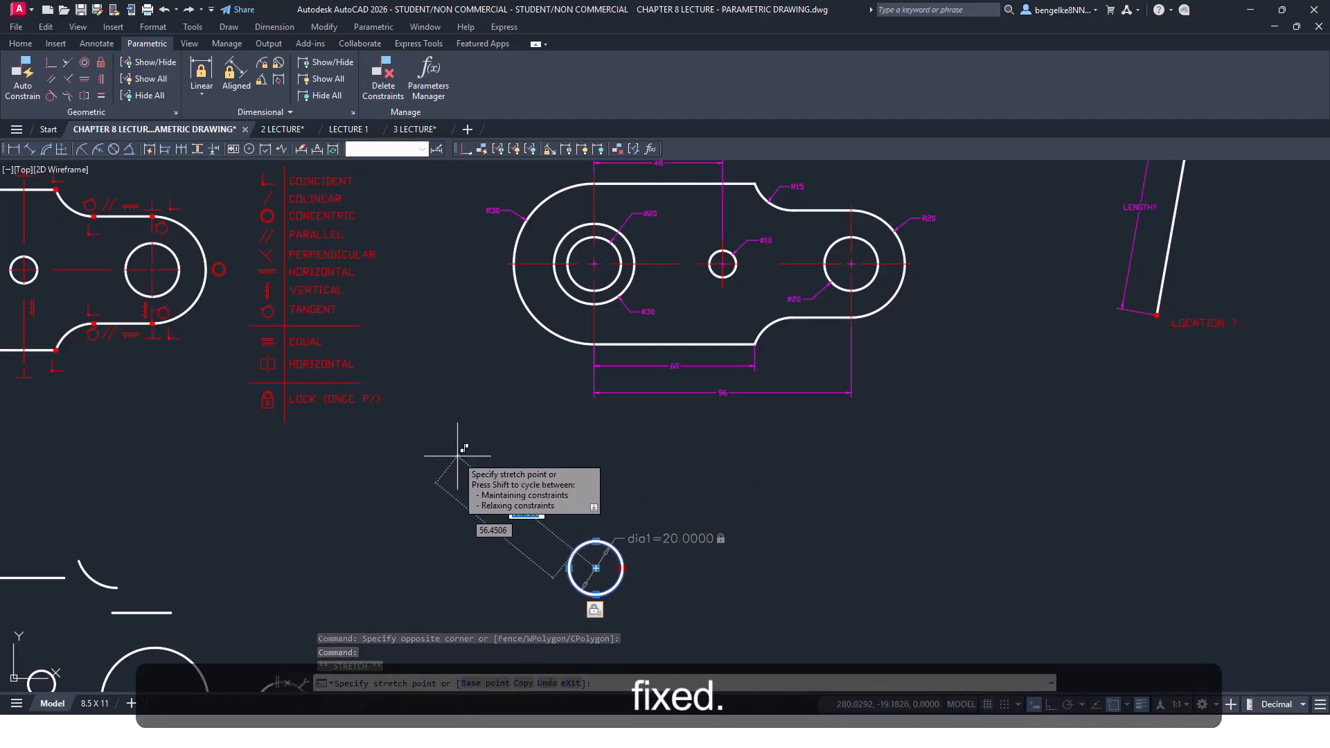
key(Escape)
key(Escape)
key(Escape)
Draw a second, larger circle by centre and diameter, above and to the left of the constrained 20-unit circle
middle_drag(641, 448, 697, 429)
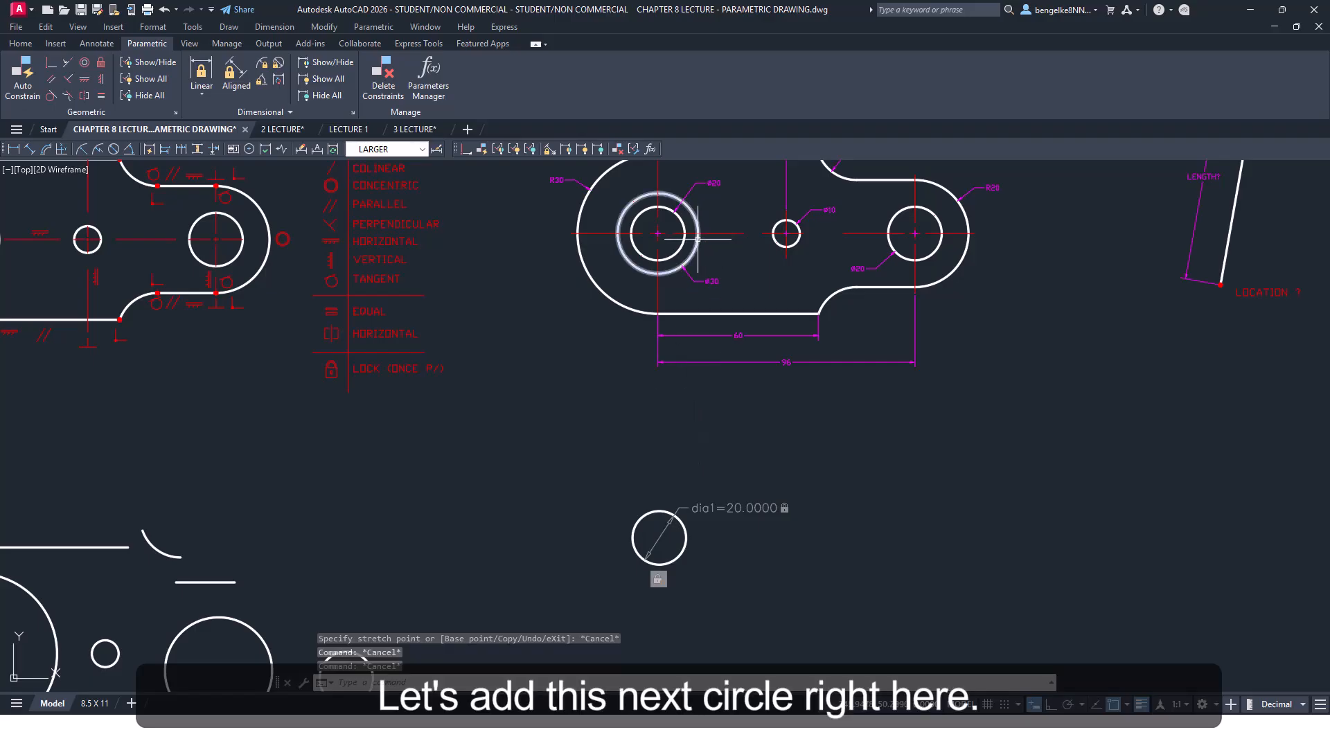
click(20, 44)
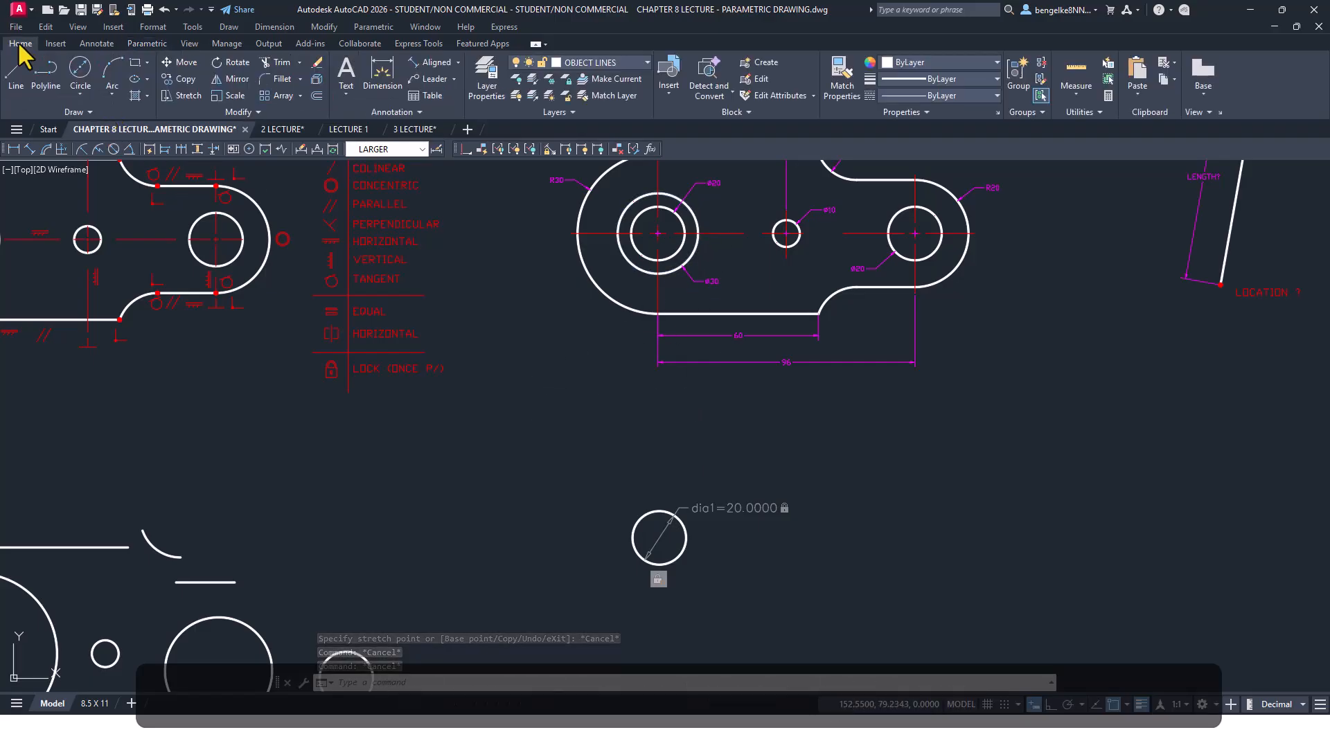
click(87, 81)
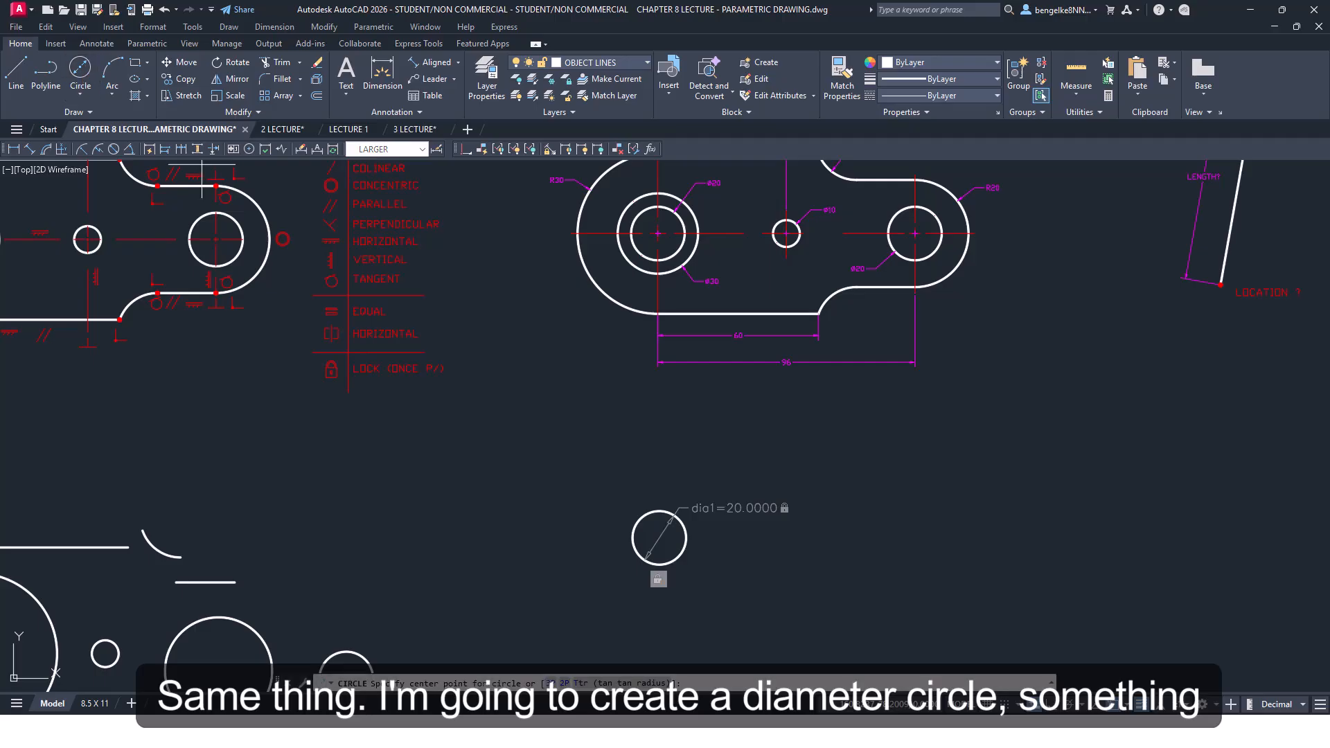
click(580, 483)
text(d)
key(Return)
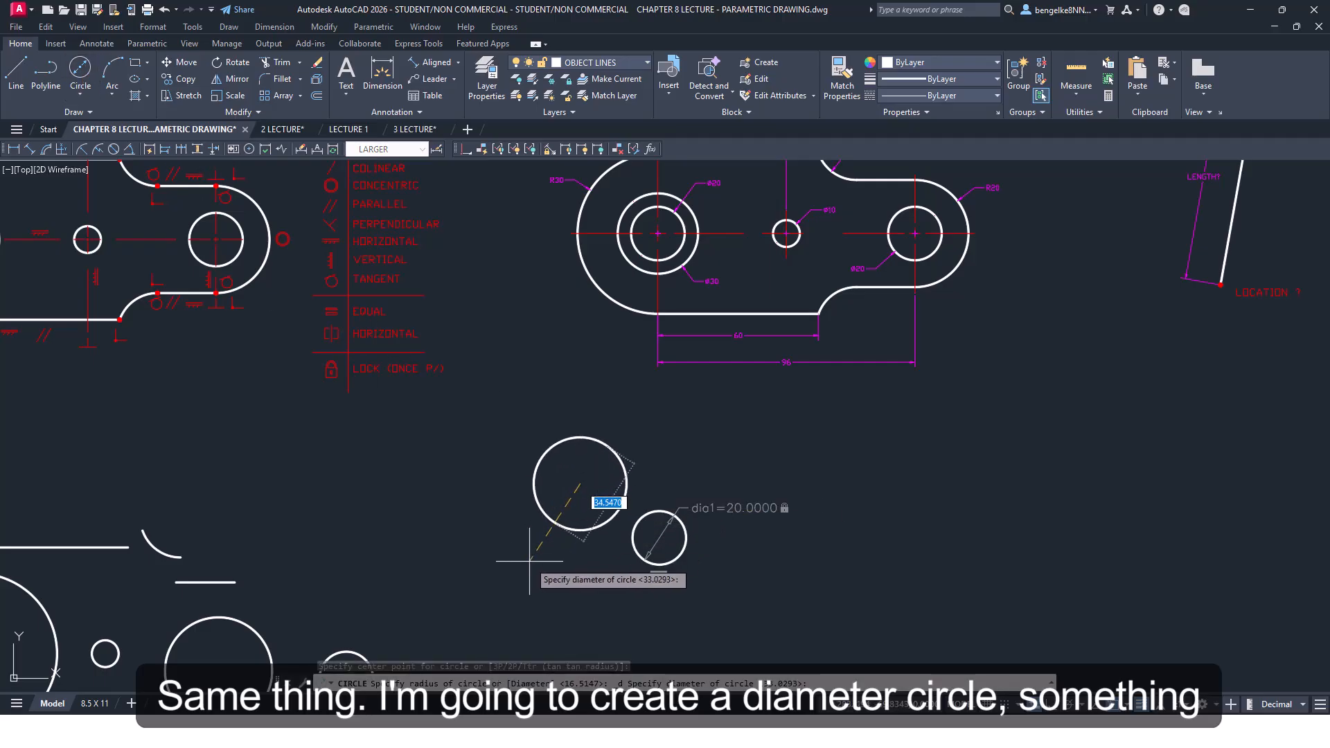
key(Escape)
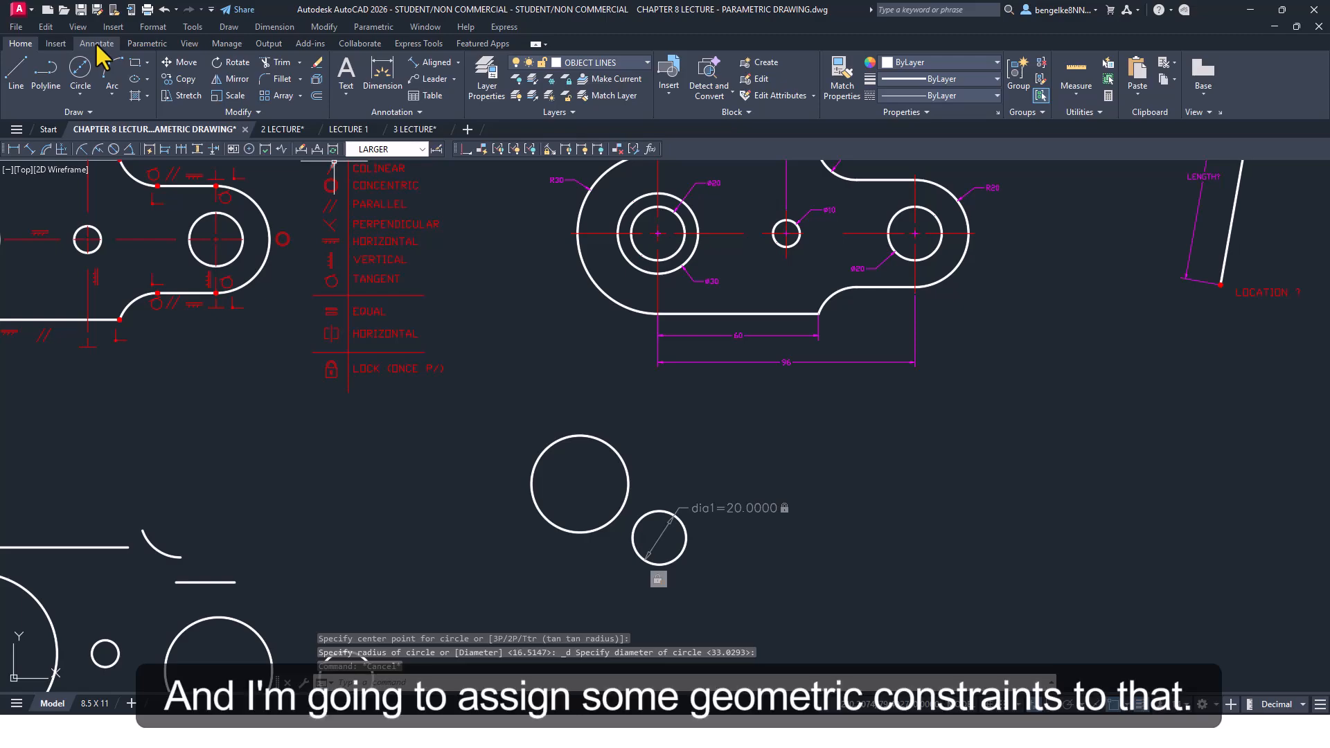
Apply a concentric constraint between the larger upper-left circle and the constrained 20-unit circle
click(133, 43)
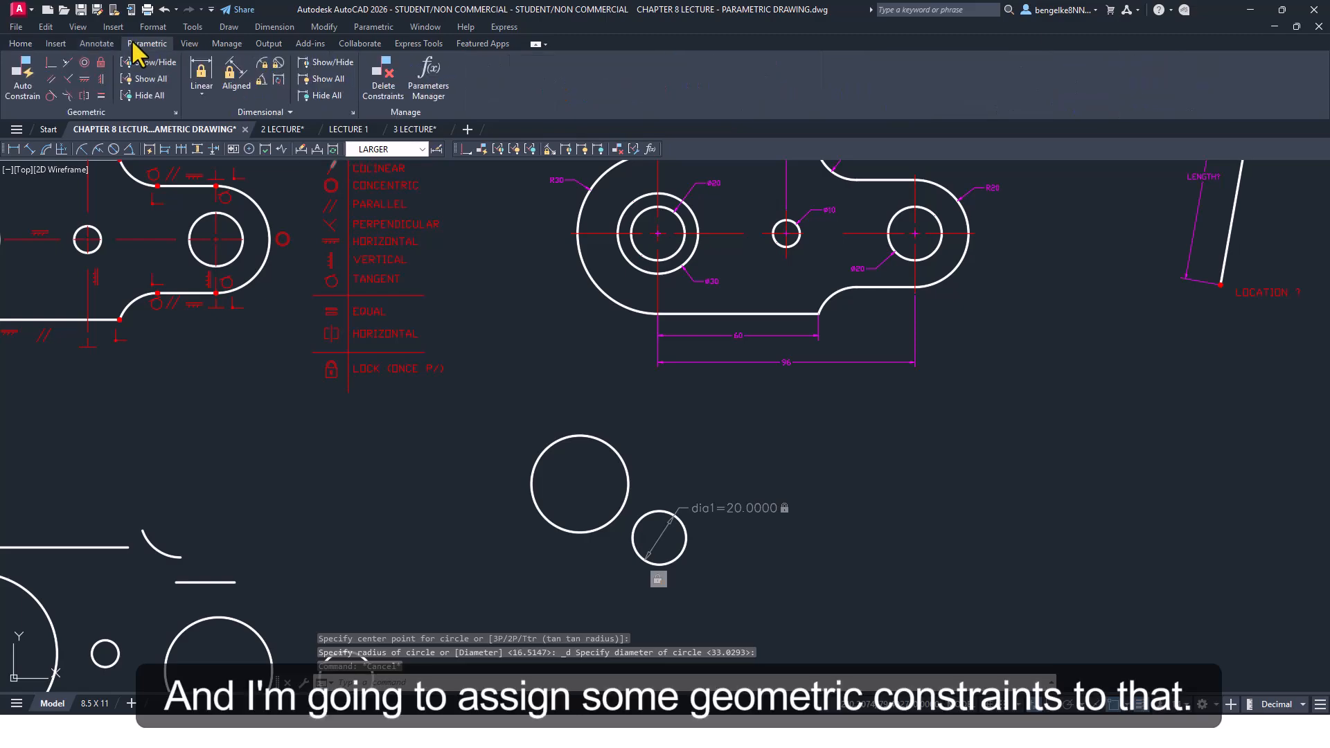
click(84, 64)
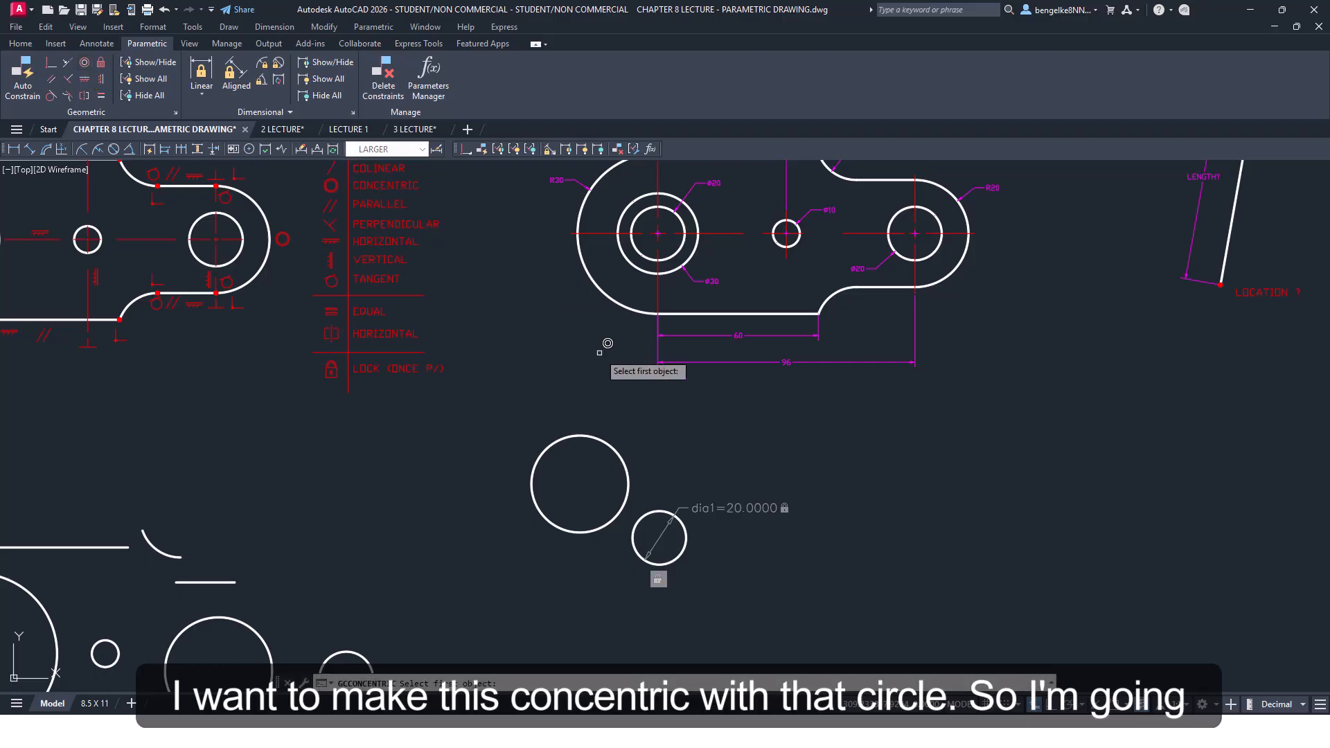
click(624, 440)
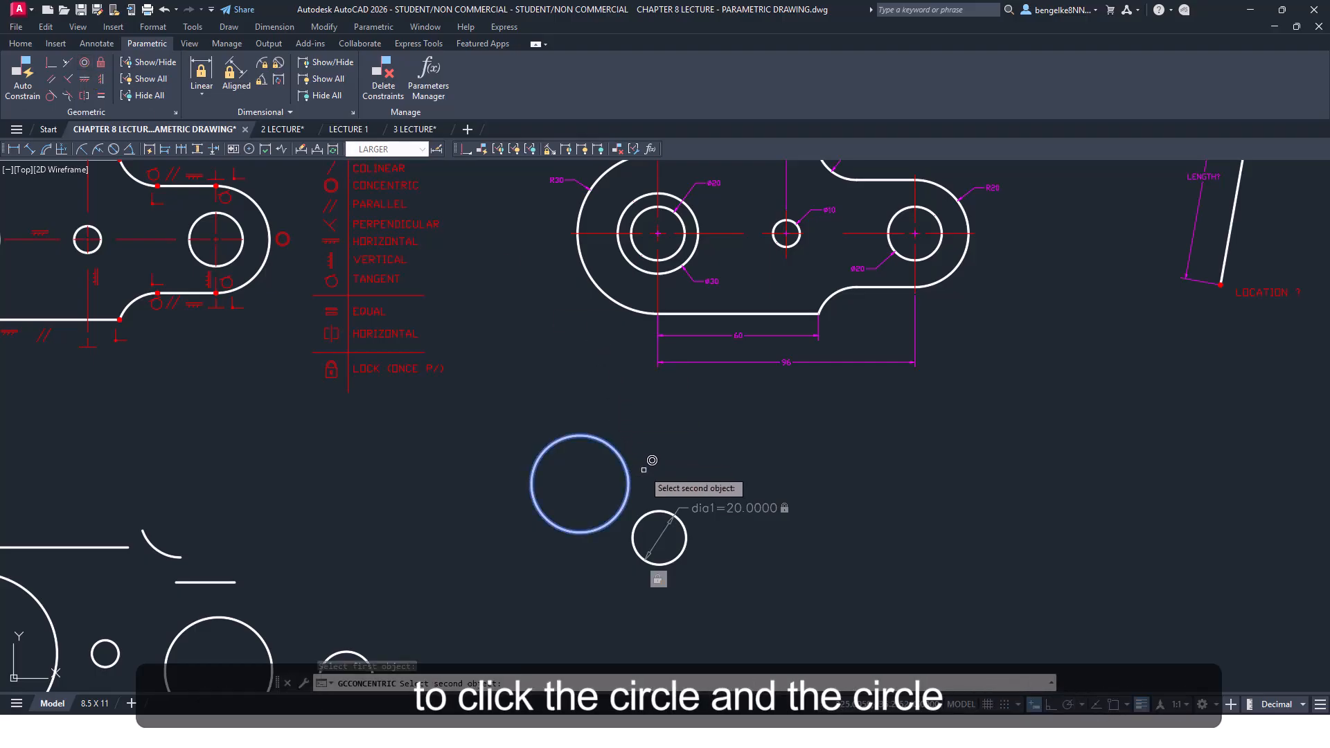
click(659, 510)
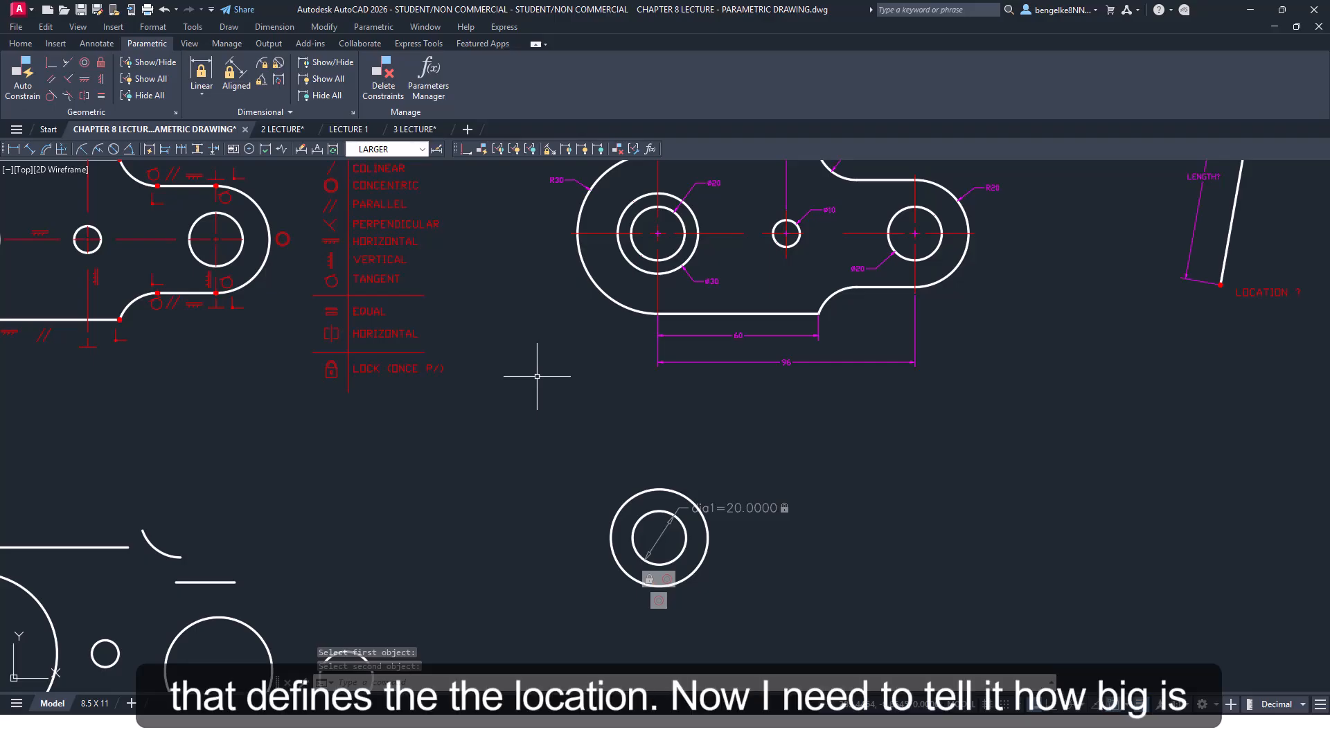
key(Escape)
key(Escape)
Try to resize the undimensioned outer concentric circle by its quadrant grip, and cancel the stretch
click(707, 554)
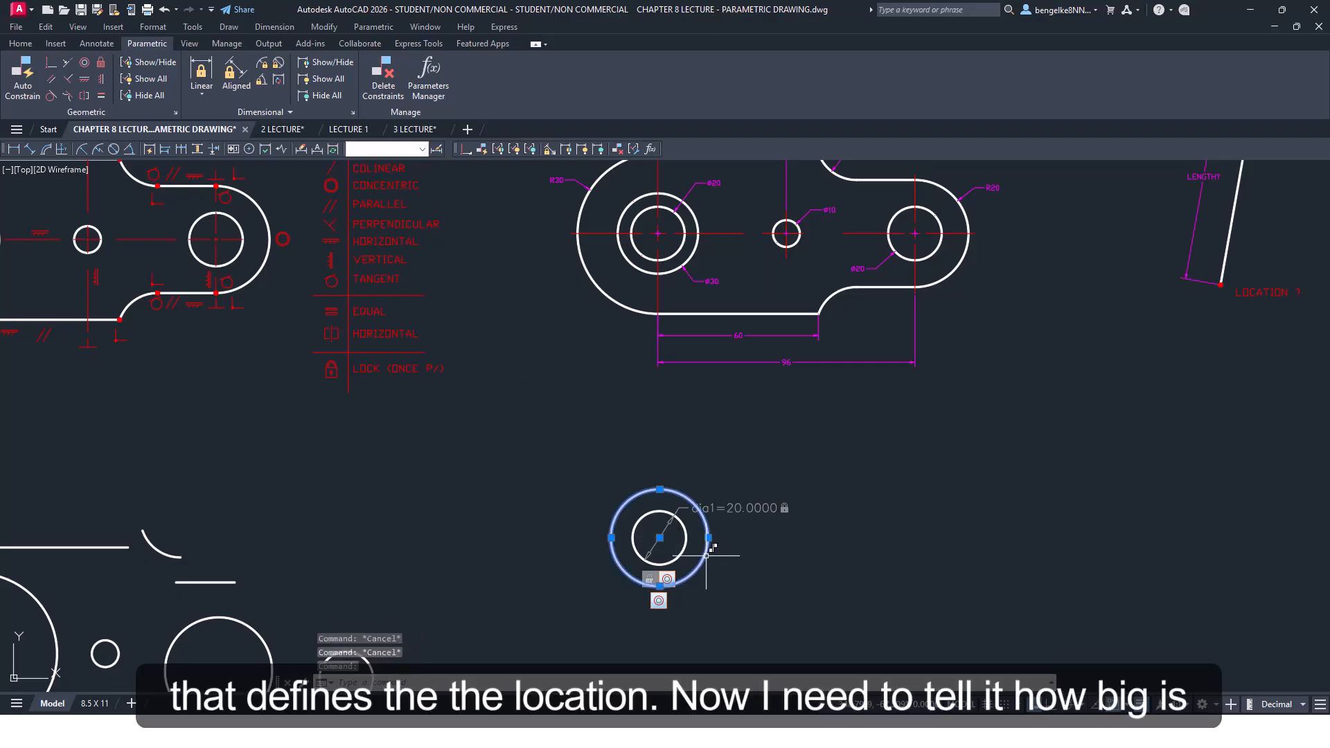
click(708, 537)
key(Escape)
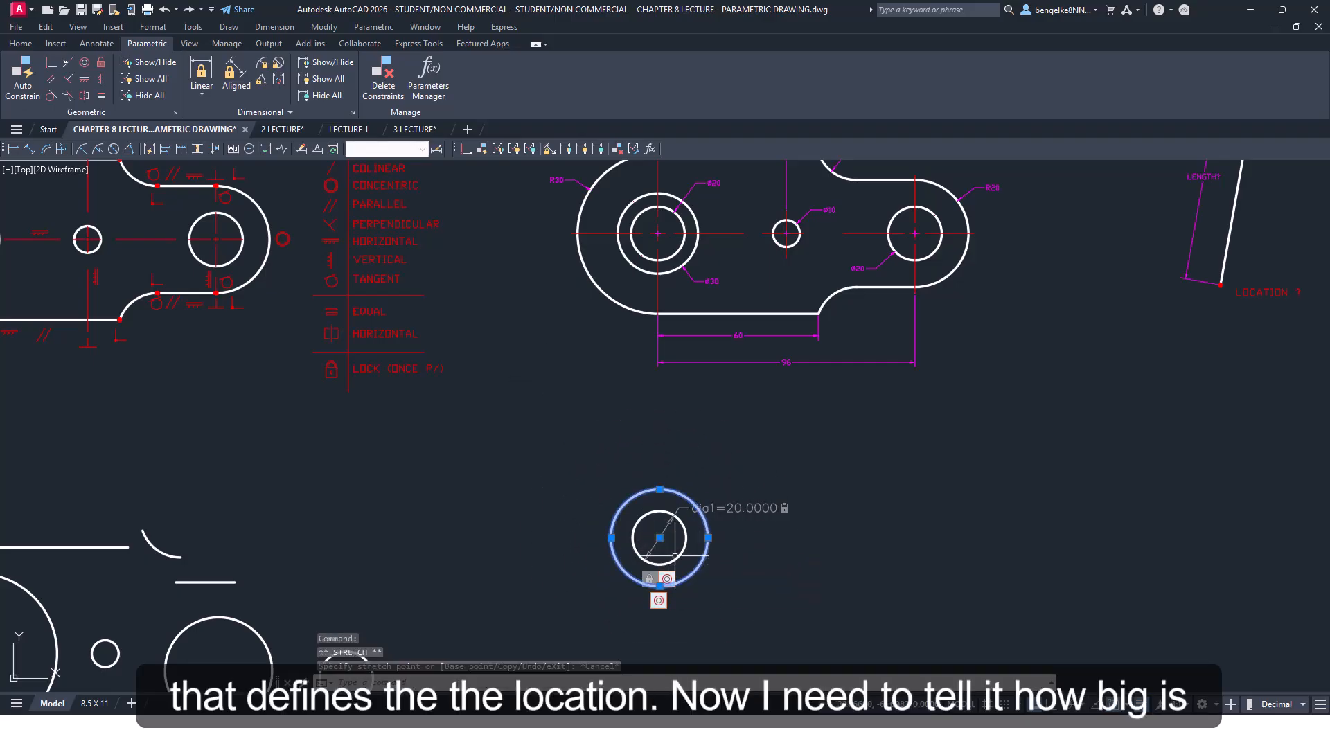
key(Escape)
key(Escape)
Add a diameter dimensional constraint to the outer concentric circle and set it to 30
middle_drag(769, 520, 665, 489)
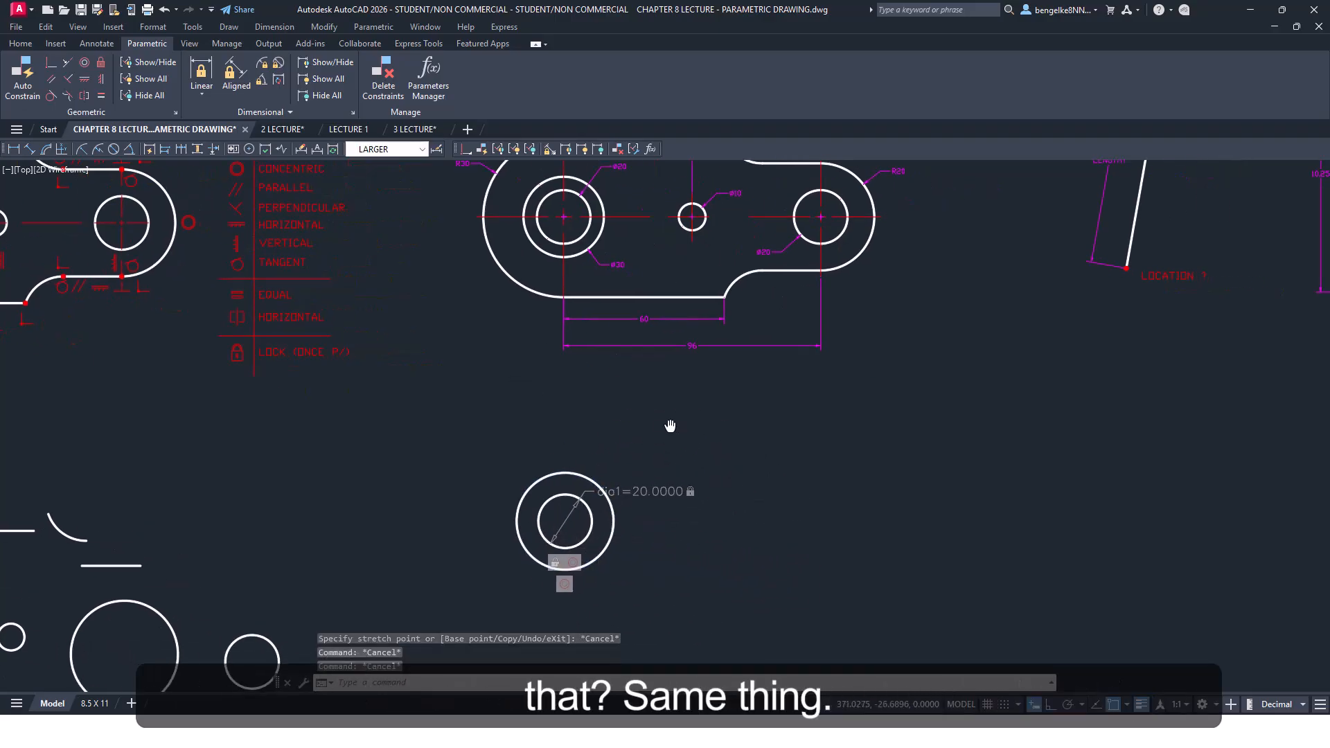
click(278, 62)
click(523, 542)
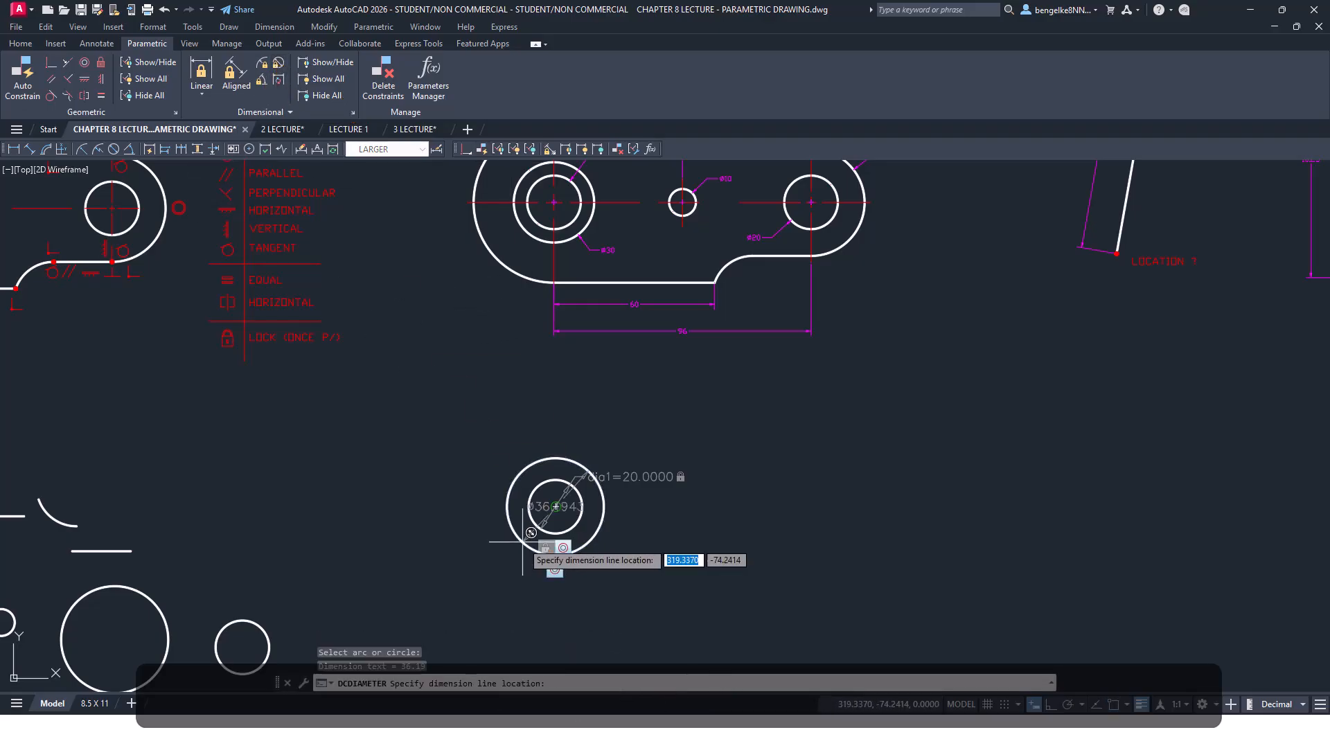
click(607, 600)
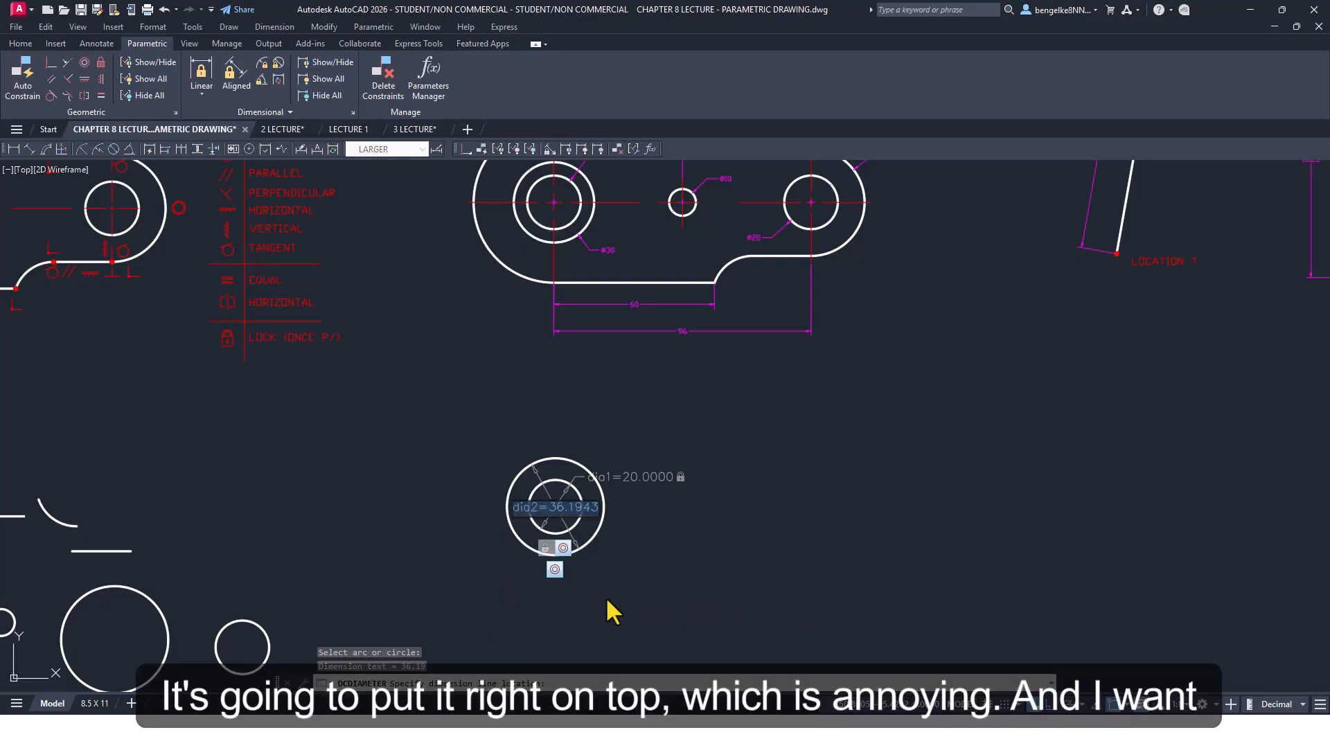
text(30)
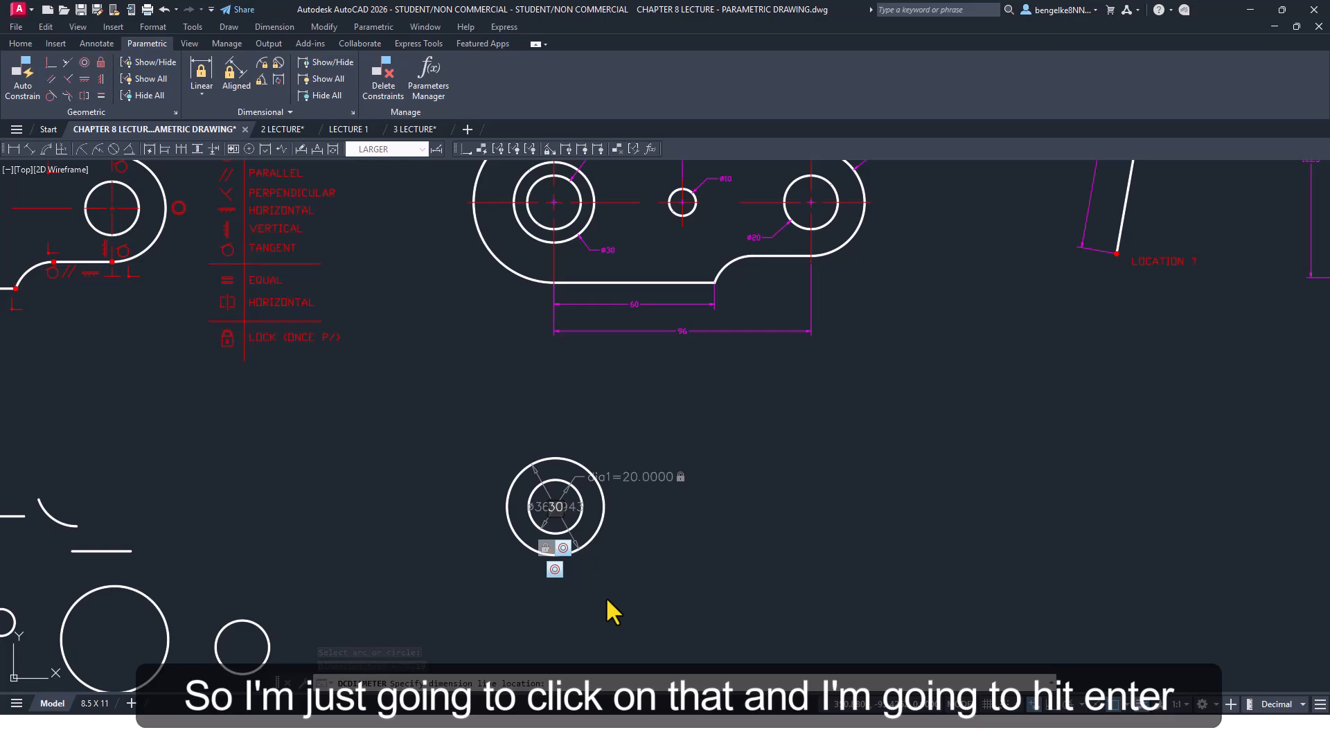
key(Return)
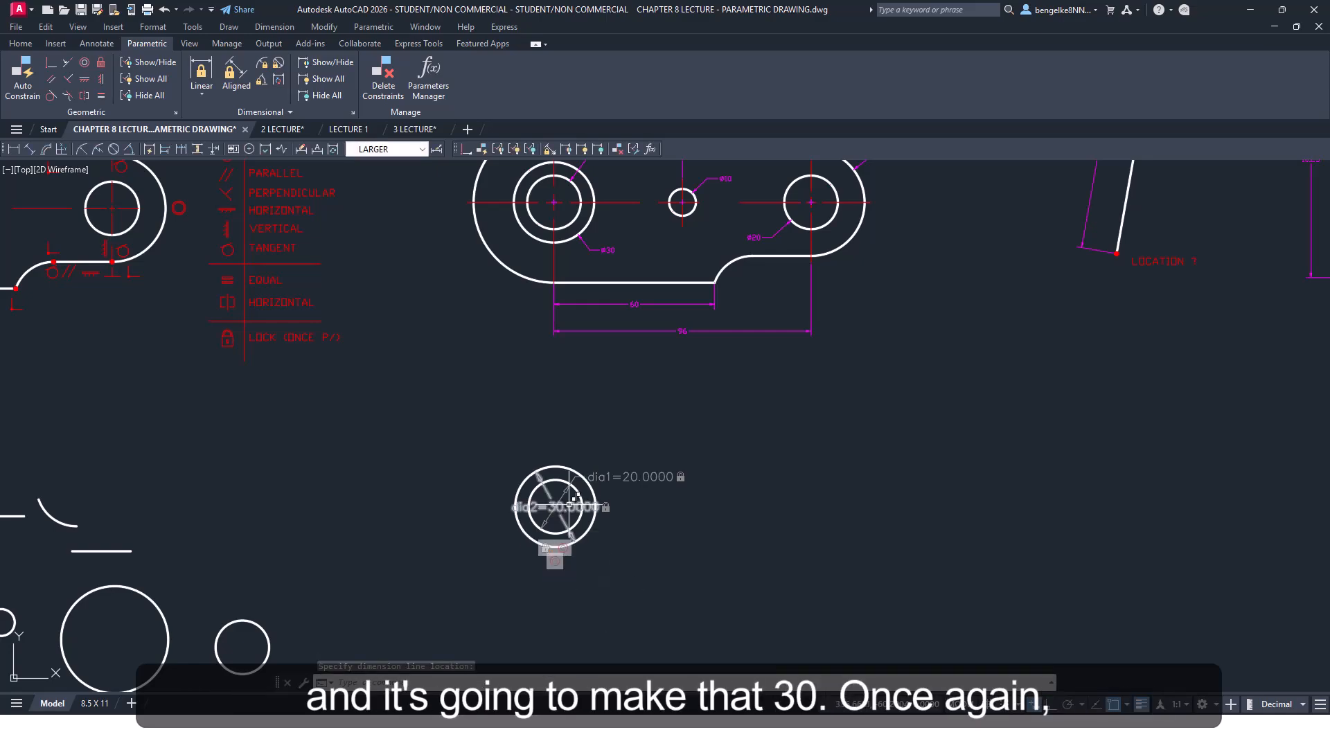
key(Escape)
key(Escape)
Try stretching the 30-unit outer circle by its upper quadrant grip to test its constraints, and cancel
click(544, 466)
click(555, 466)
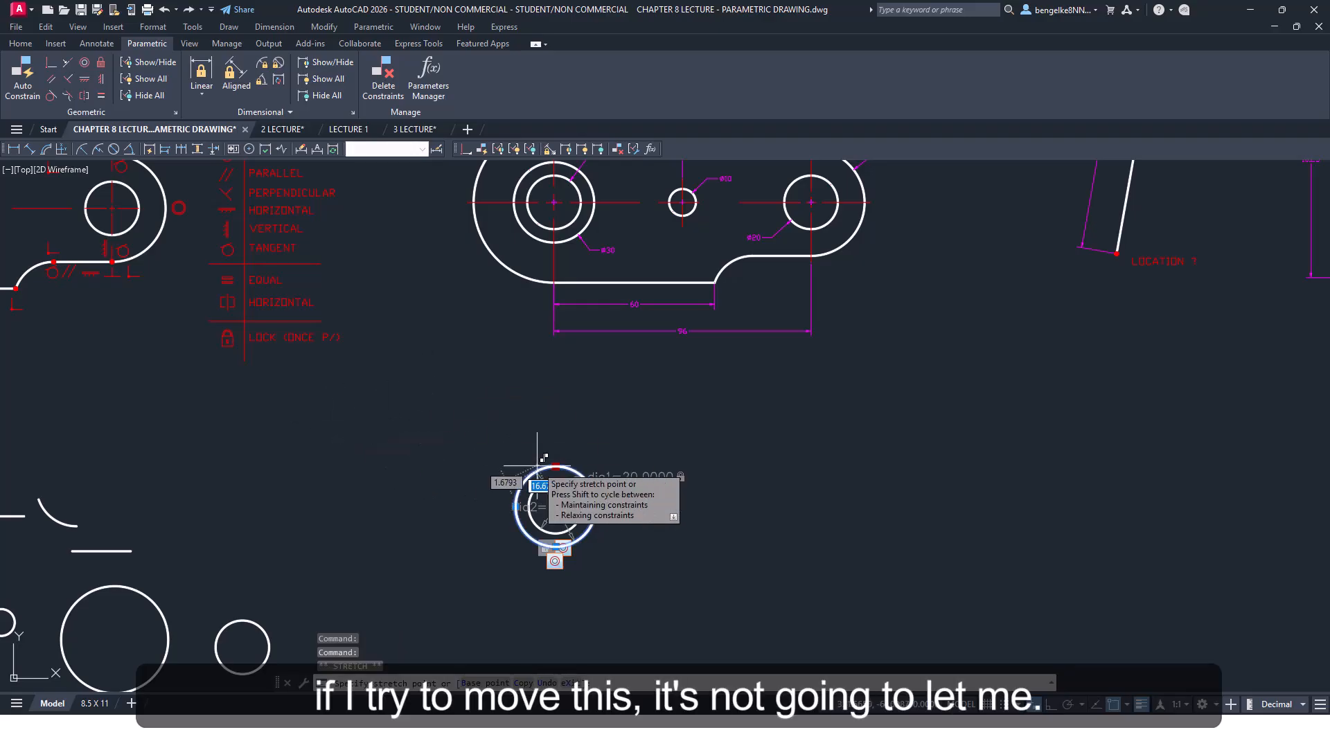
key(Escape)
key(Escape)
key(Escape)
Draw a small circle about 12.5 units in diameter, above and to the right of the two concentric circles
middle_drag(627, 431, 607, 479)
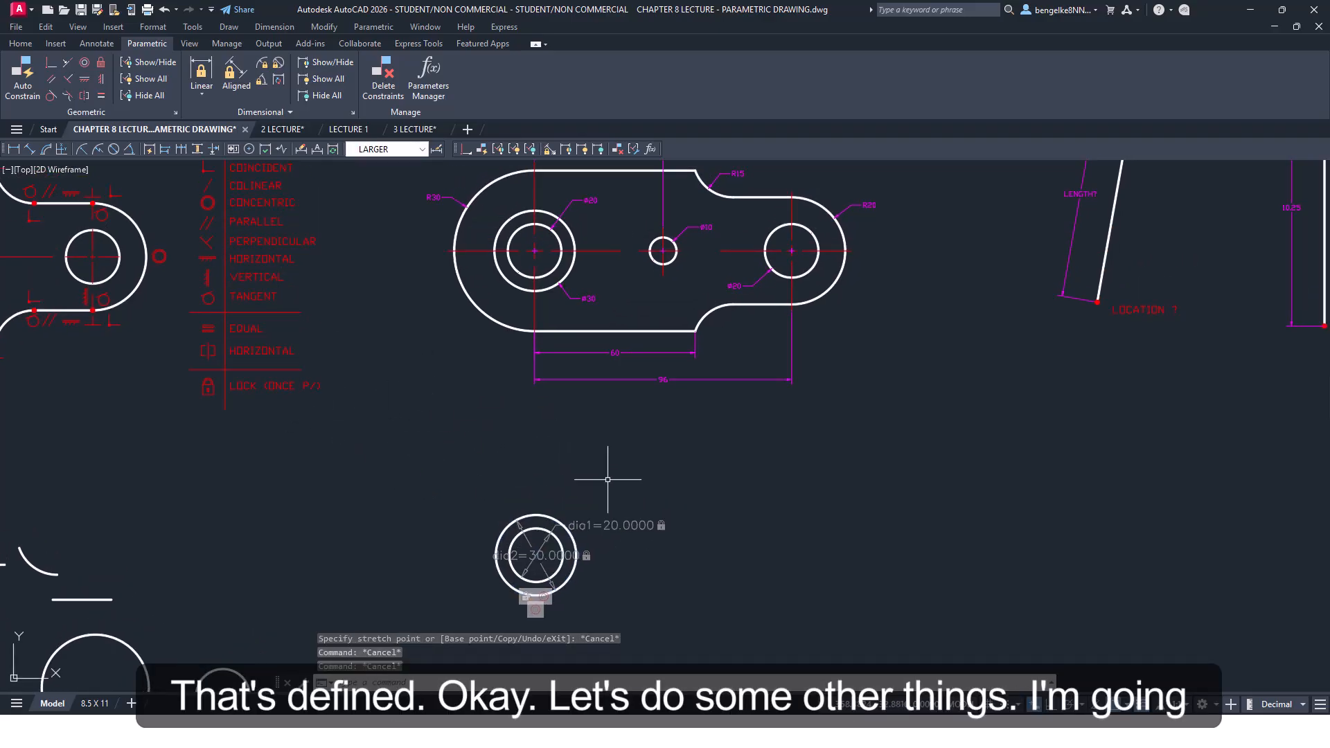
scroll(607, 479, down, 3)
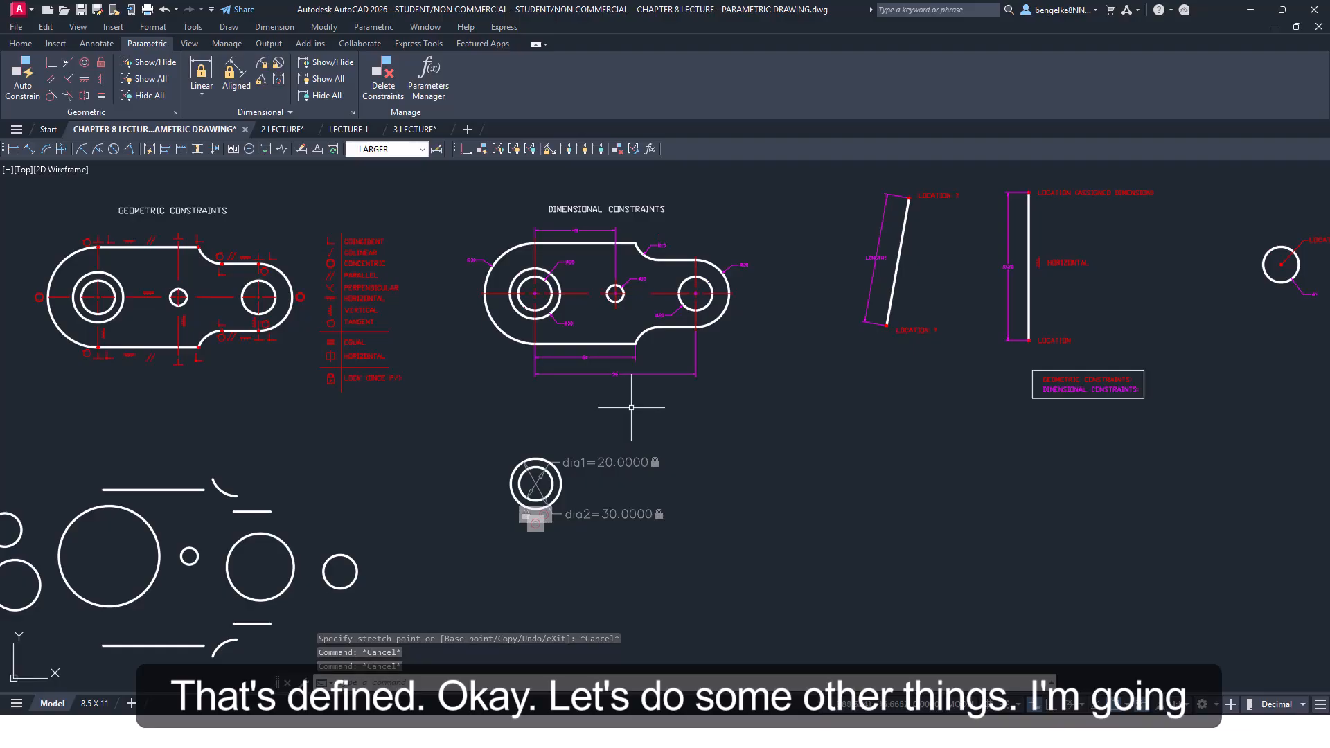
scroll(624, 294, up, 2)
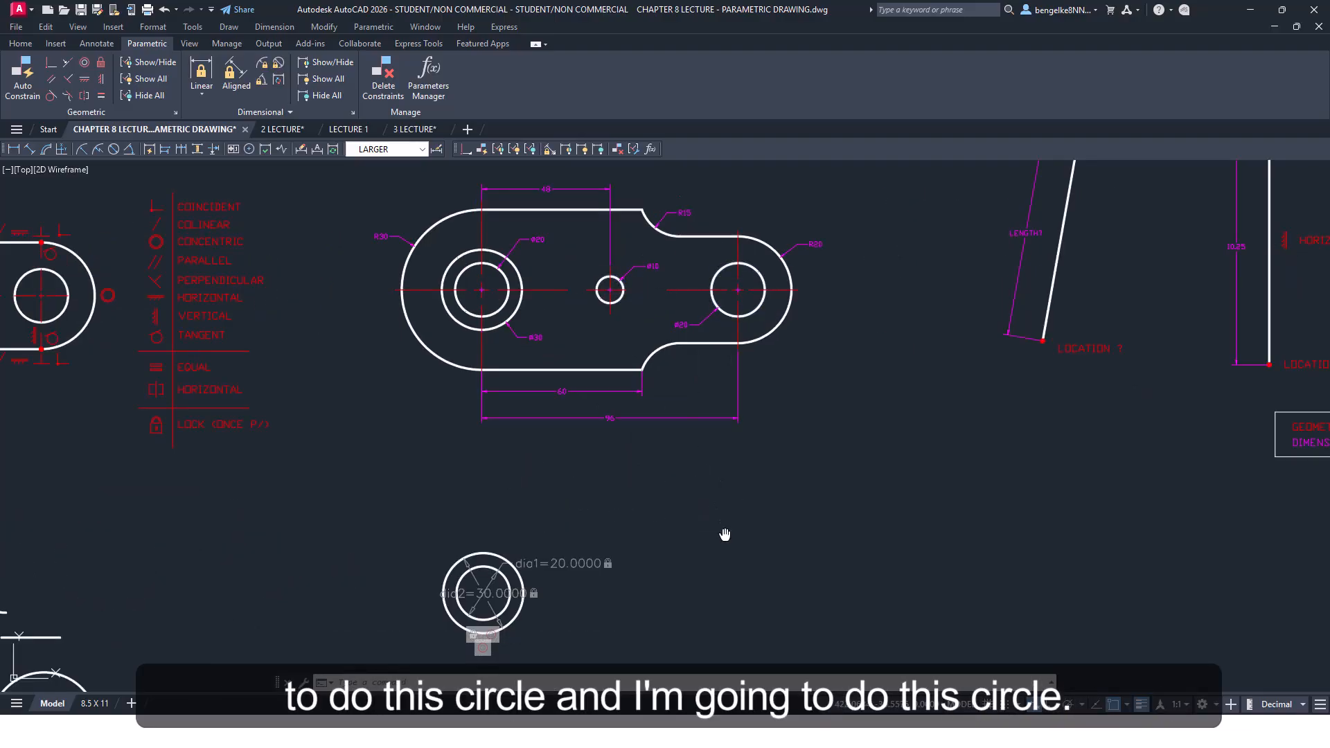
middle_drag(725, 538, 731, 478)
click(21, 43)
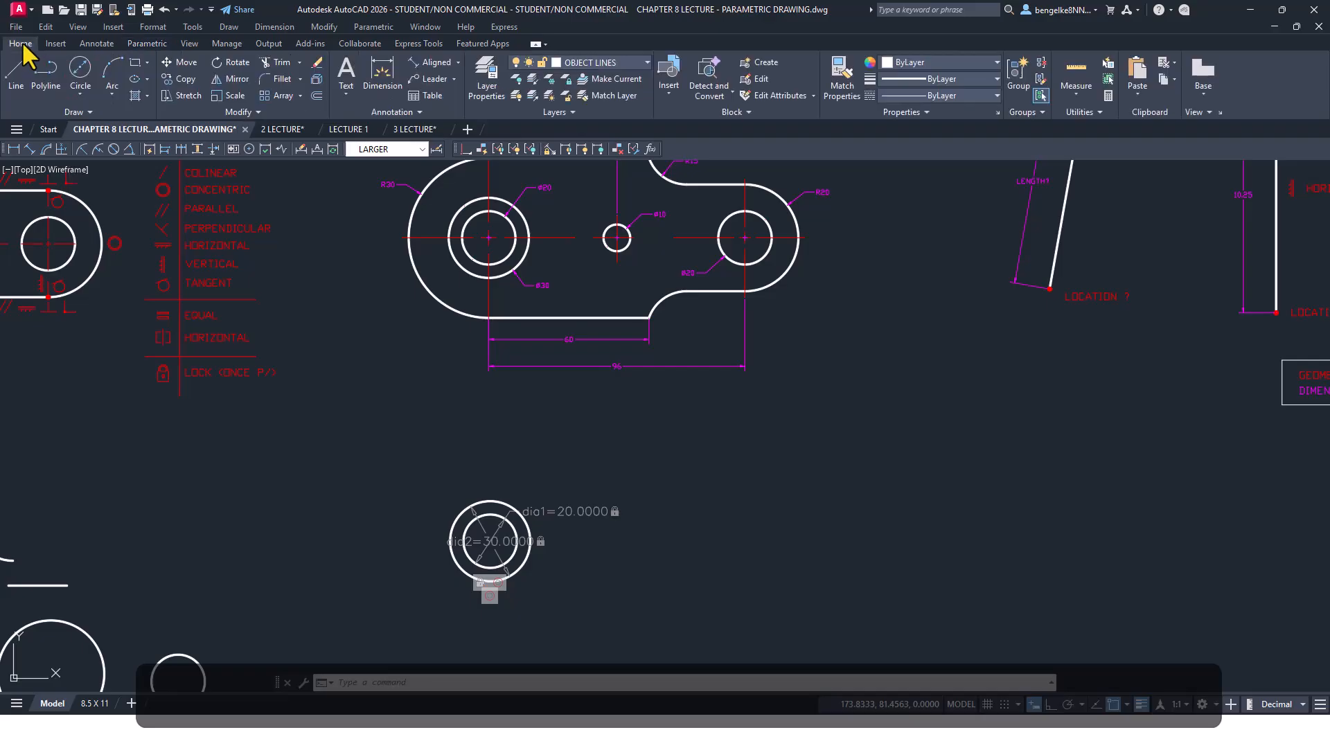
click(81, 73)
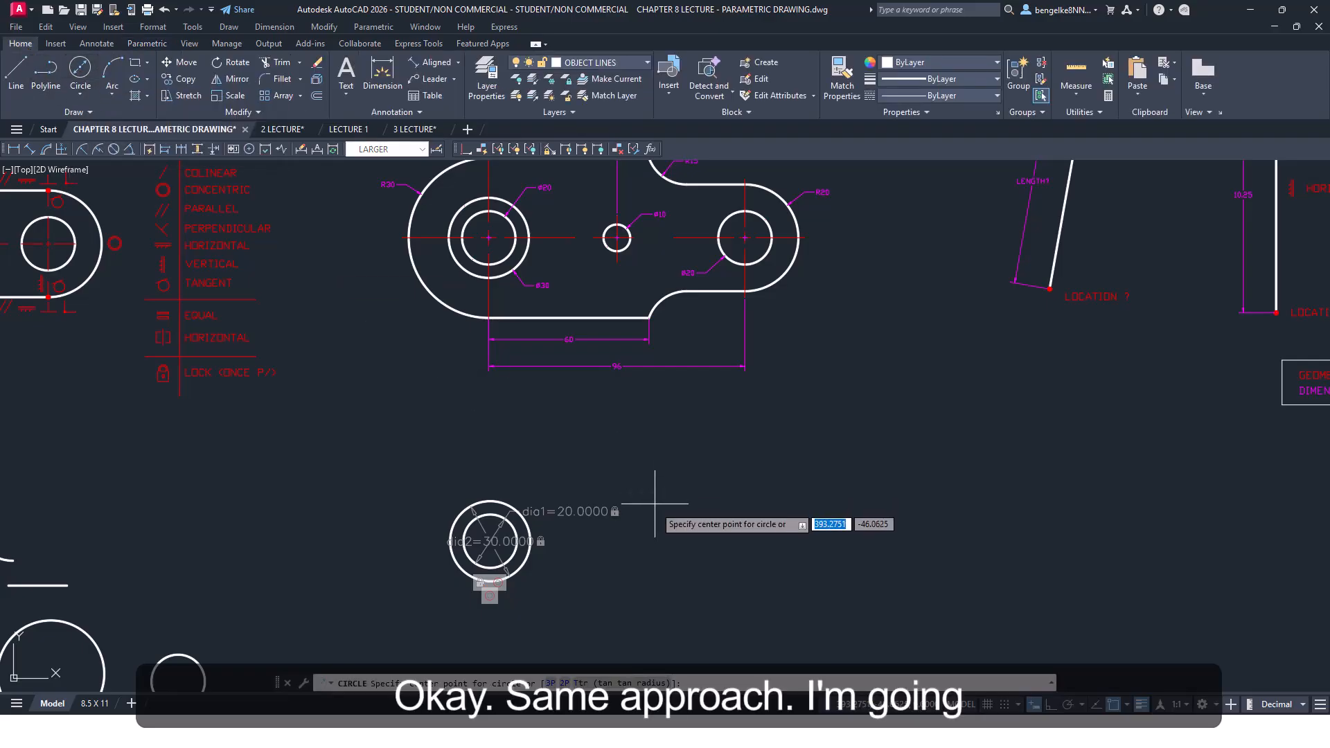
click(675, 475)
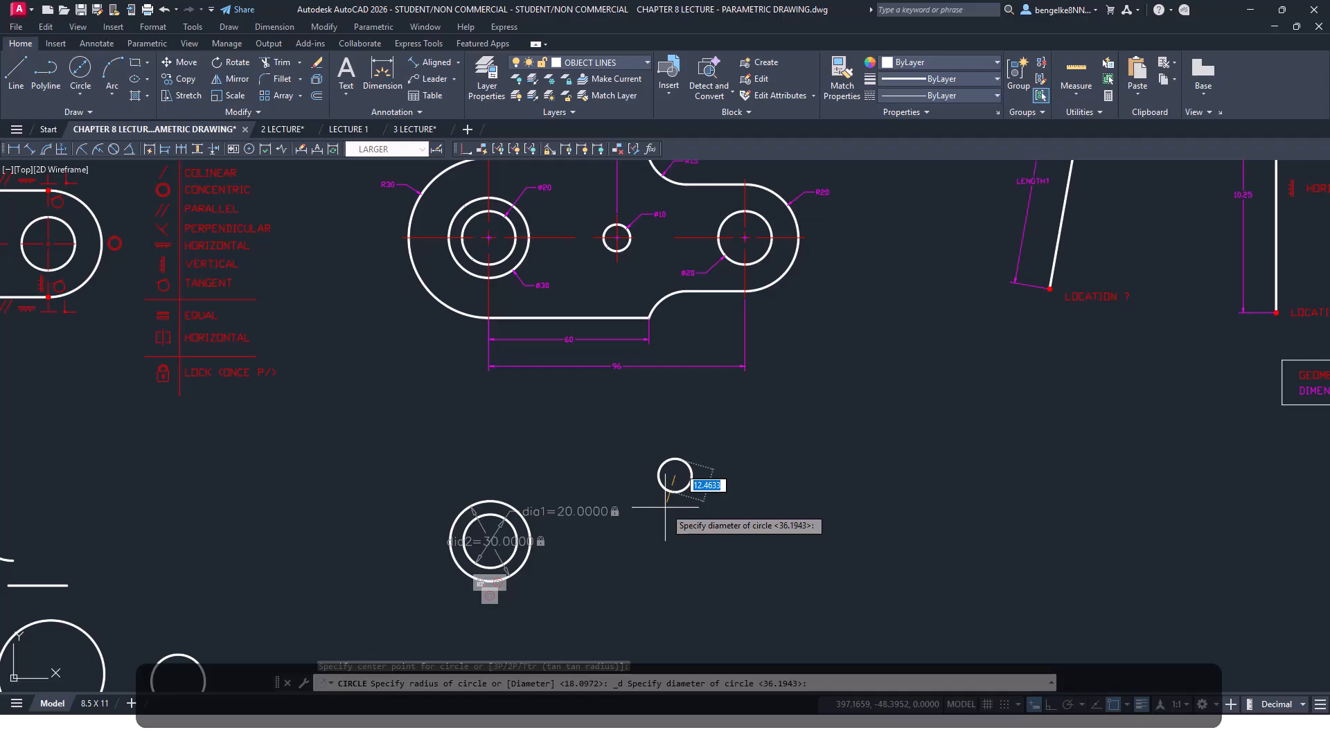
click(665, 507)
key(Escape)
key(Escape)
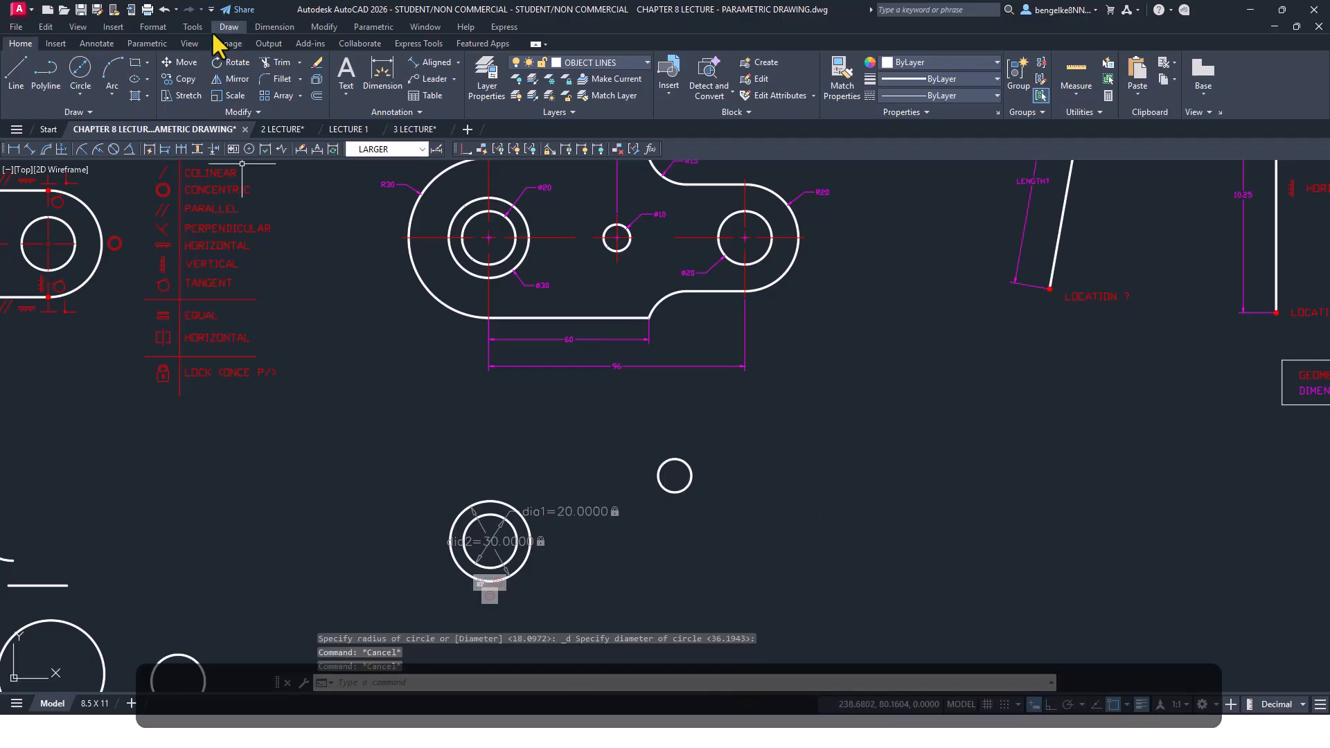
Add a diameter dimensional constraint to the new small circle and set it to 10
click(148, 48)
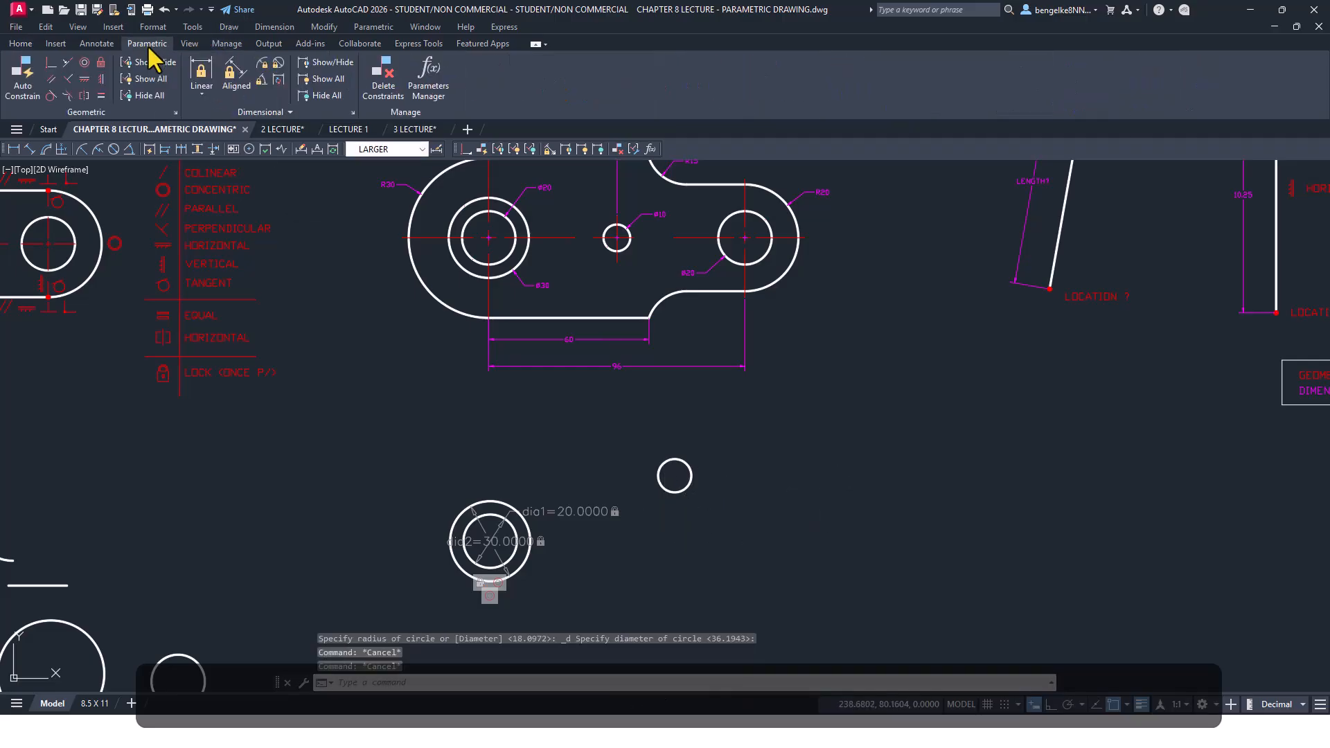
click(277, 66)
click(687, 463)
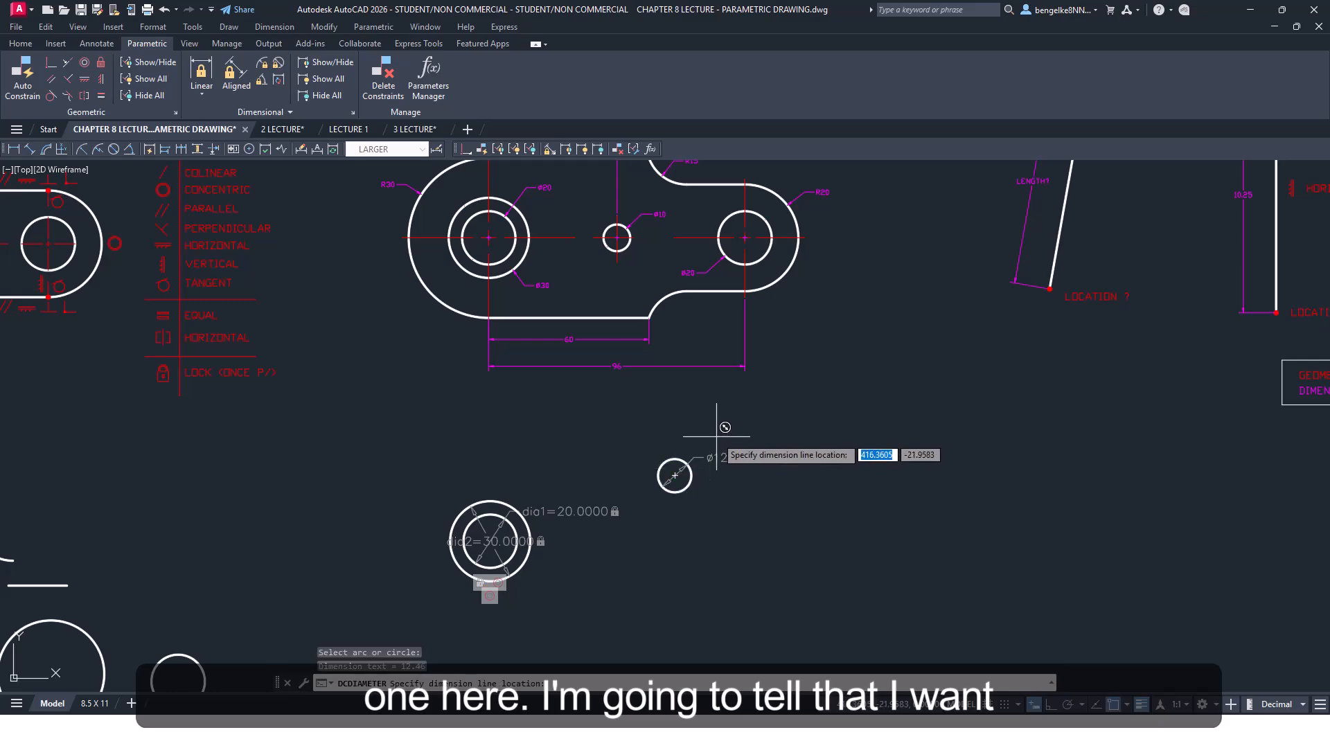
text(10)
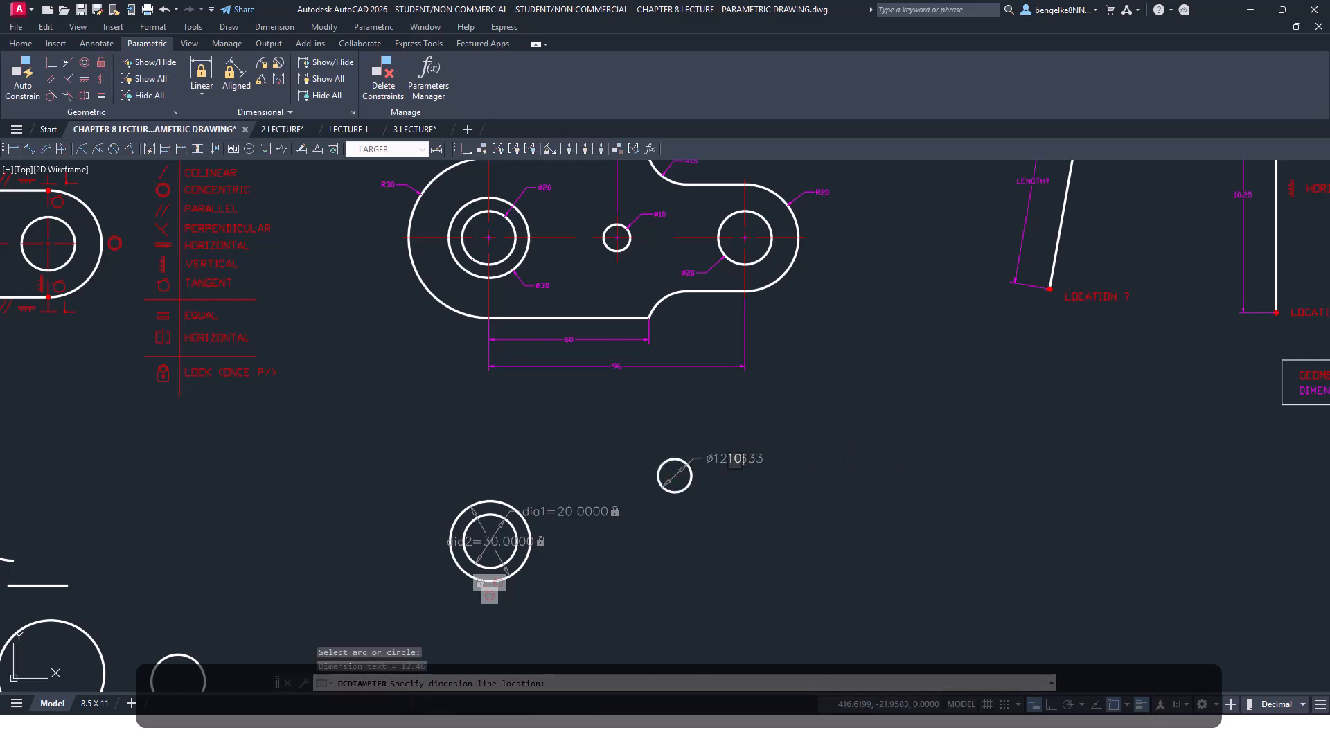
key(Return)
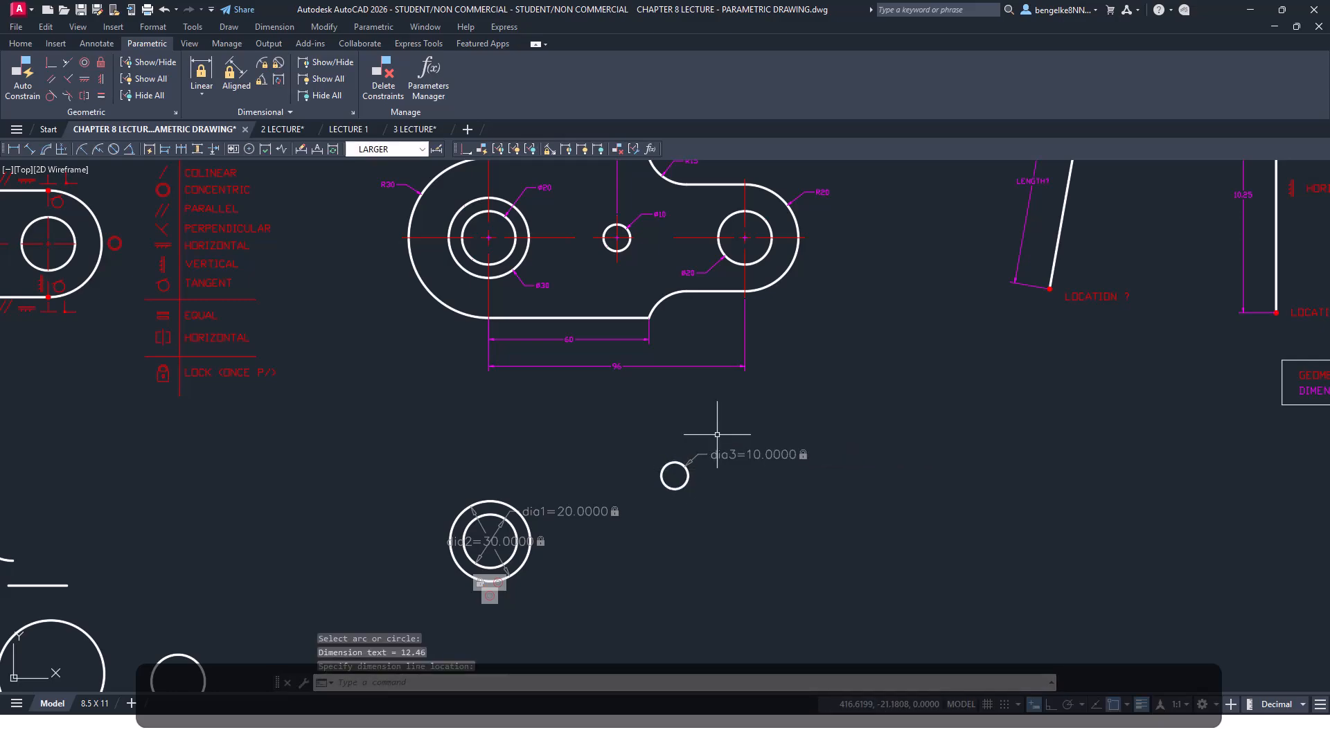
middle_drag(609, 554, 655, 501)
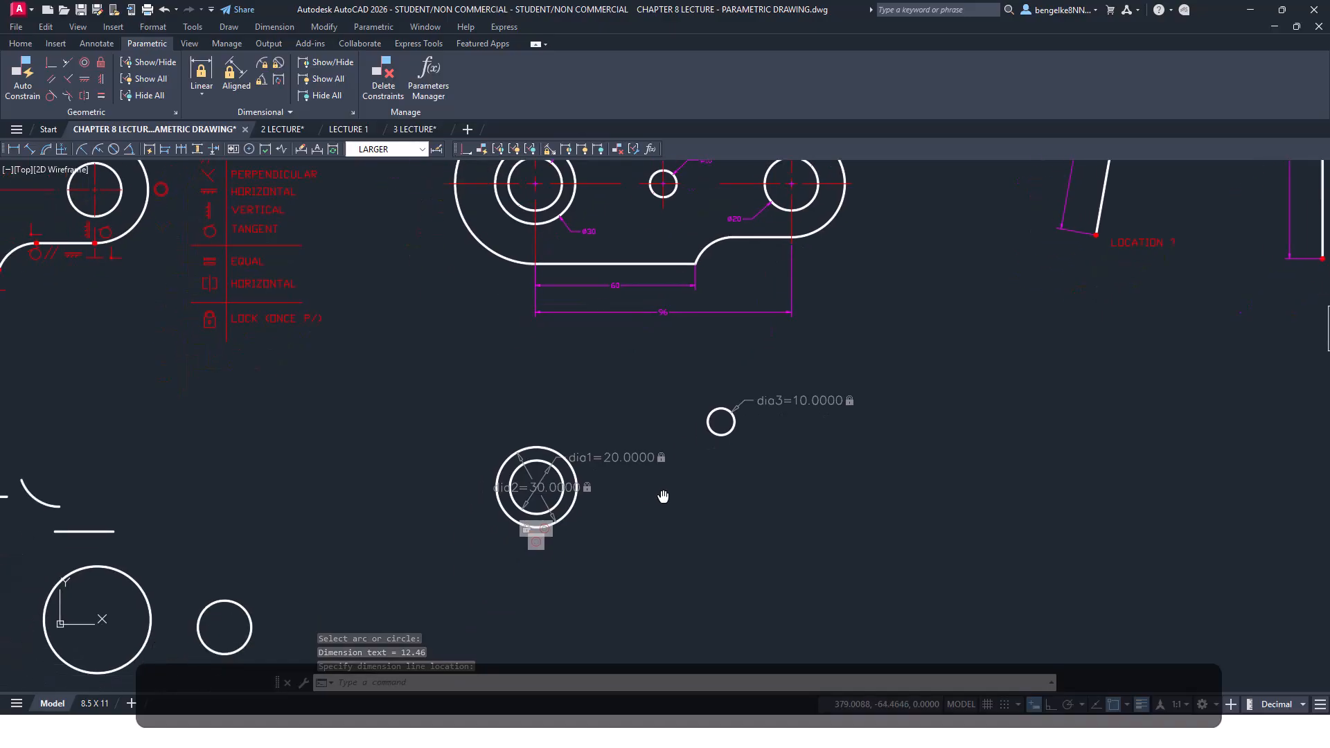
key(Escape)
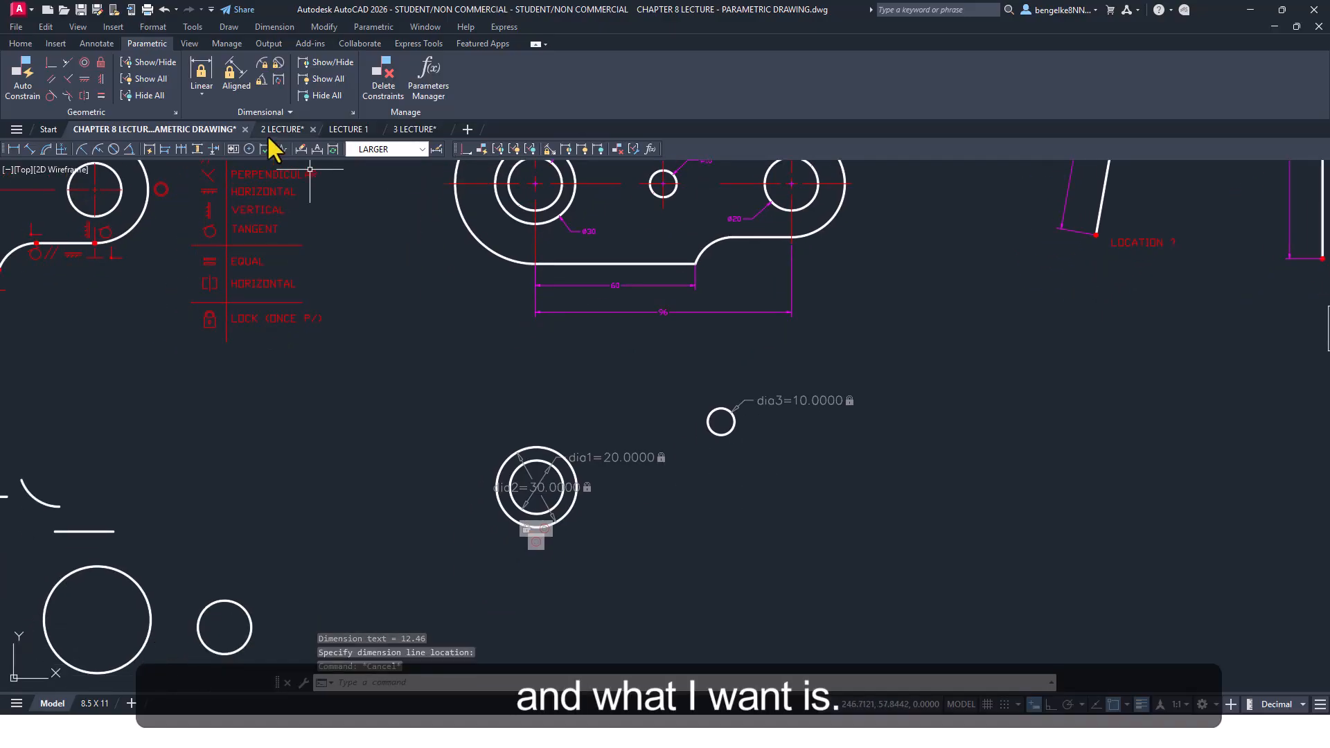
Examine the reference plate's horizontal spacing and alignment between the concentric circles and the small middle hole
middle_drag(462, 325, 432, 380)
click(453, 411)
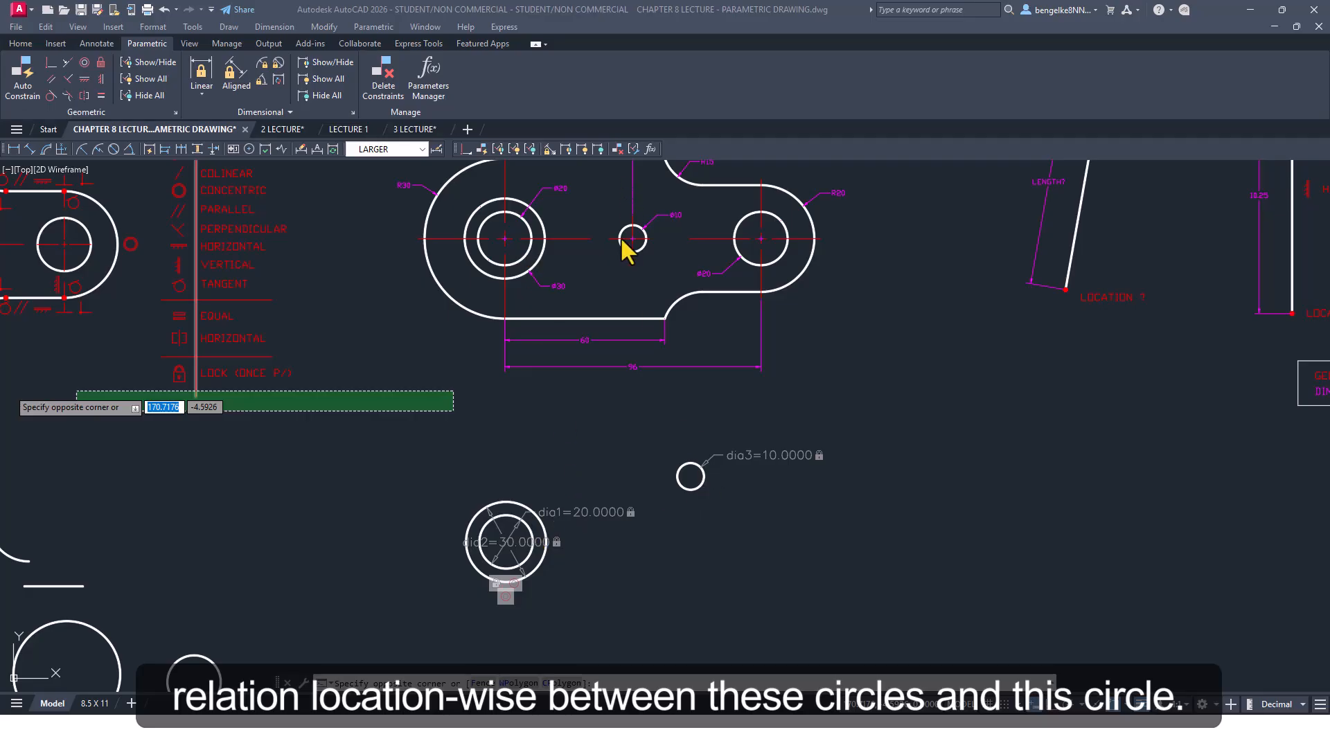
click(587, 207)
scroll(566, 245, down, 2)
key(Escape)
key(Escape)
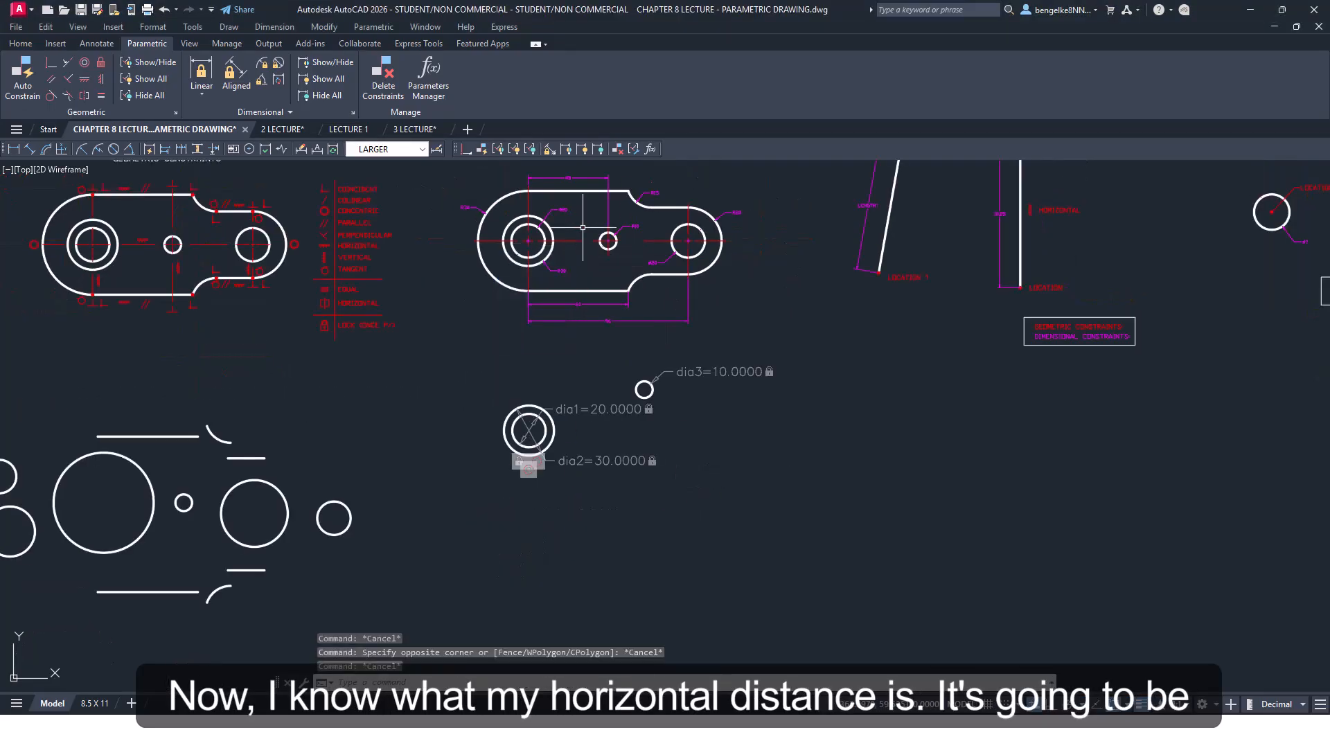
scroll(583, 227, up, 2)
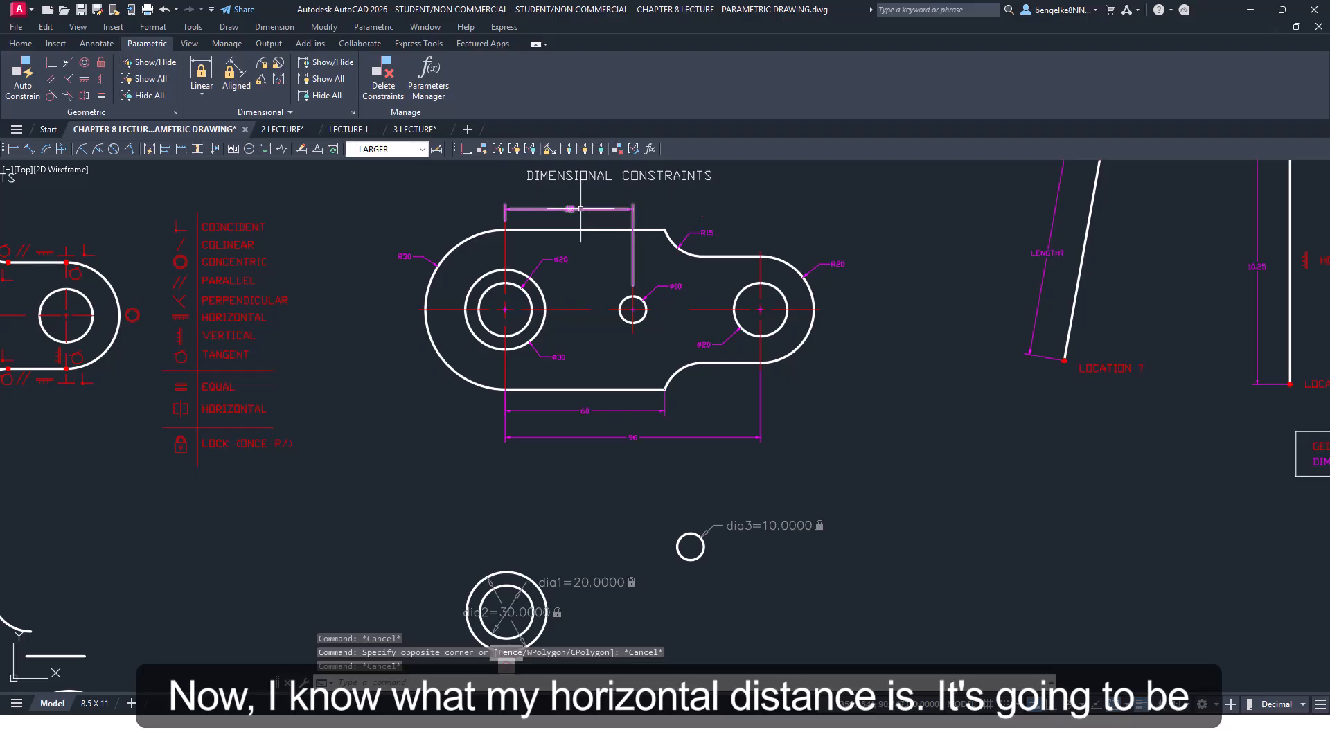
middle_drag(610, 527, 615, 426)
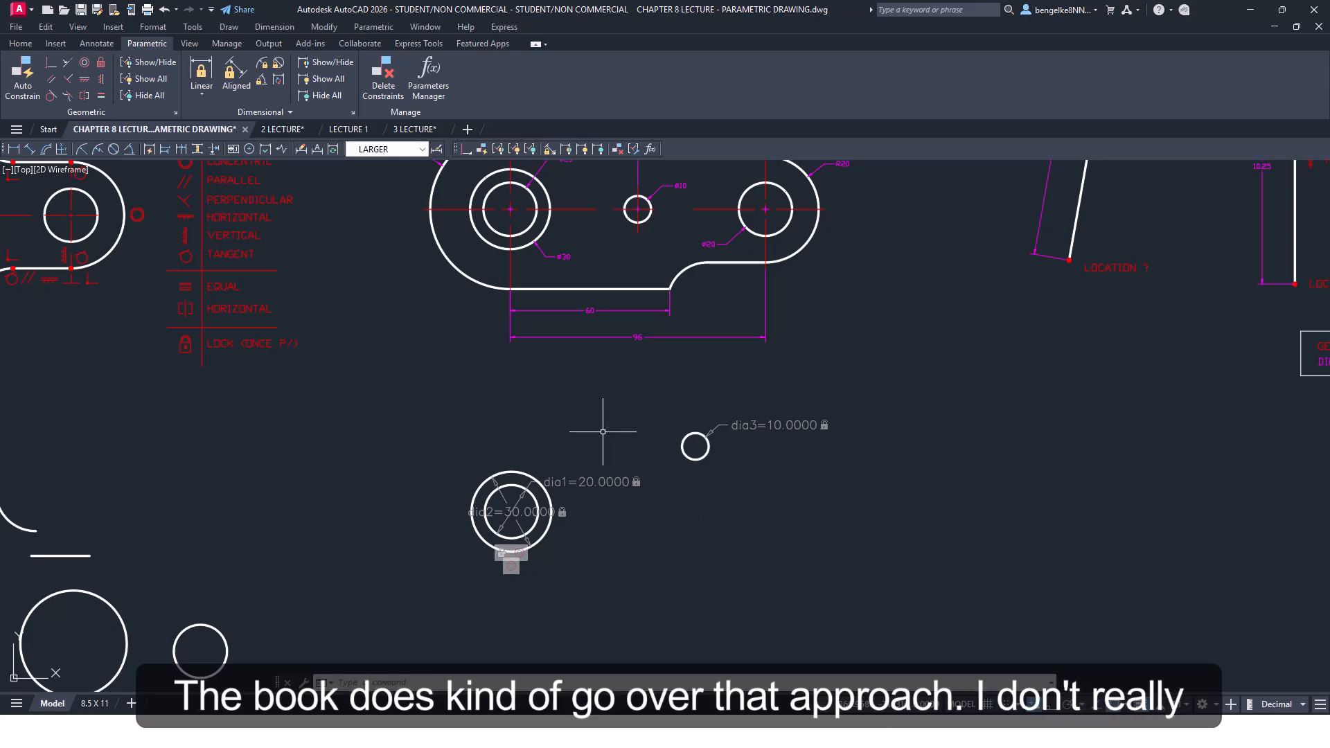
middle_drag(626, 426, 603, 468)
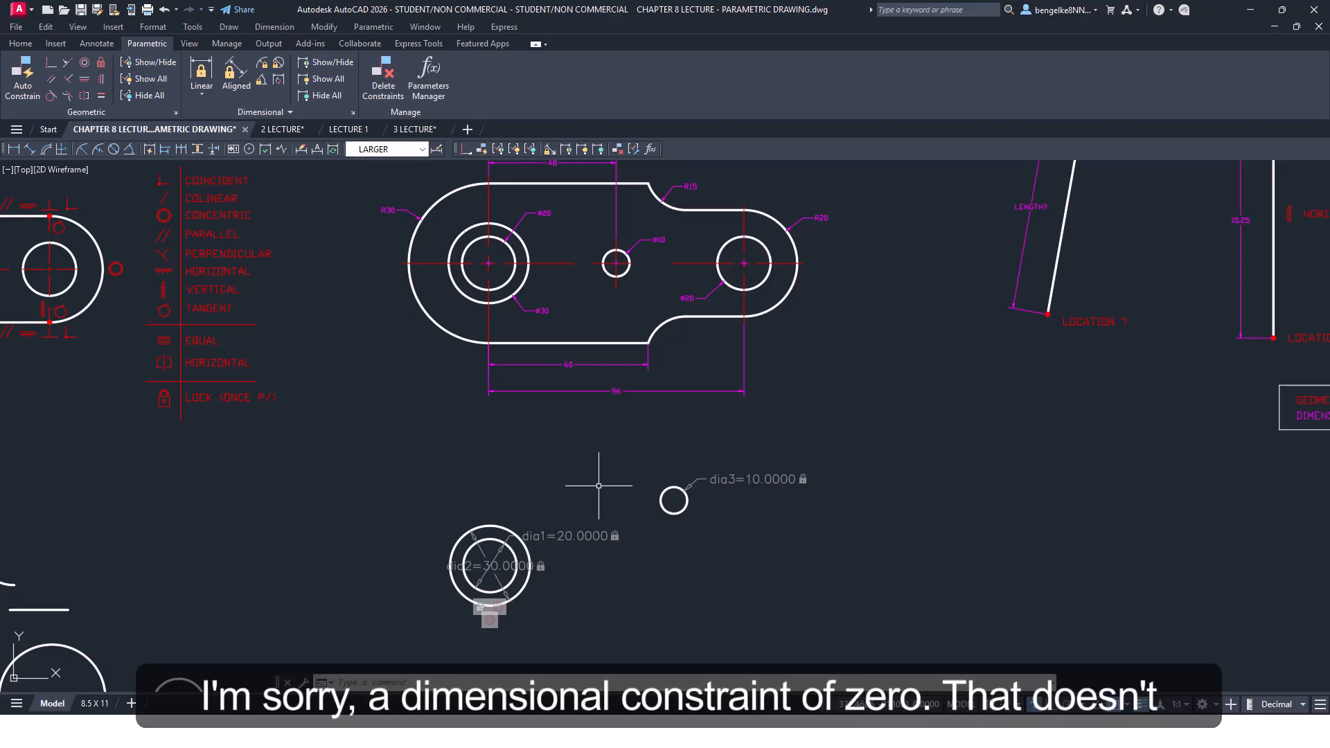
mouse_move(599, 486)
middle_down()
mouse_move(596, 466)
mouse_move(595, 490)
middle_up()
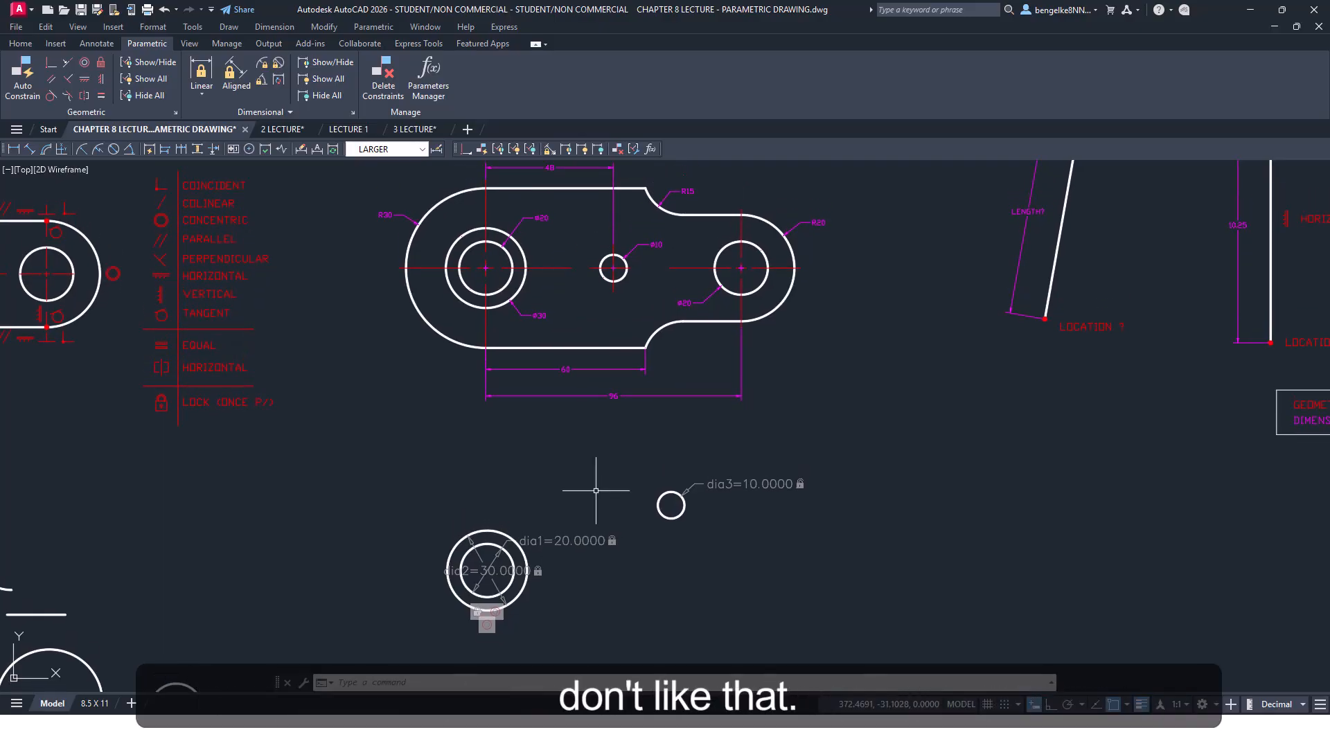
middle_drag(534, 489, 541, 451)
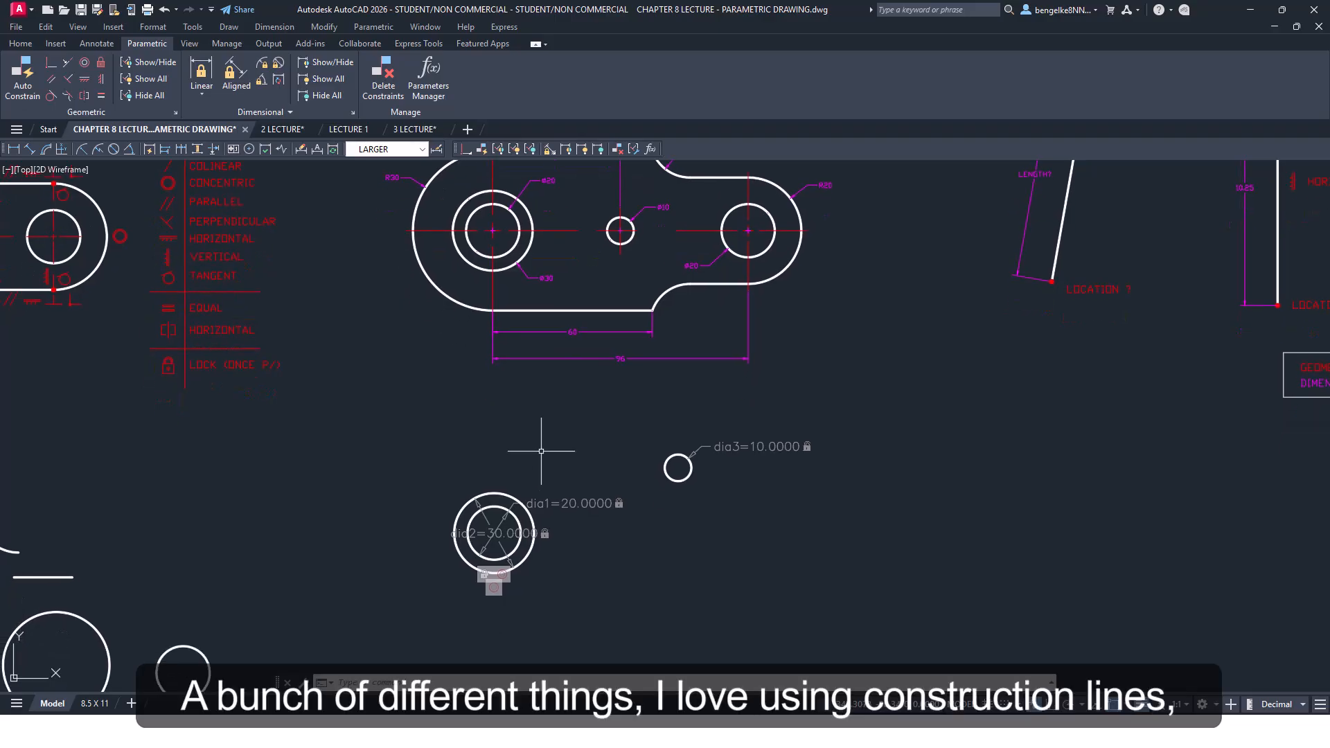
Make CONSTRUCTION the current layer
click(18, 43)
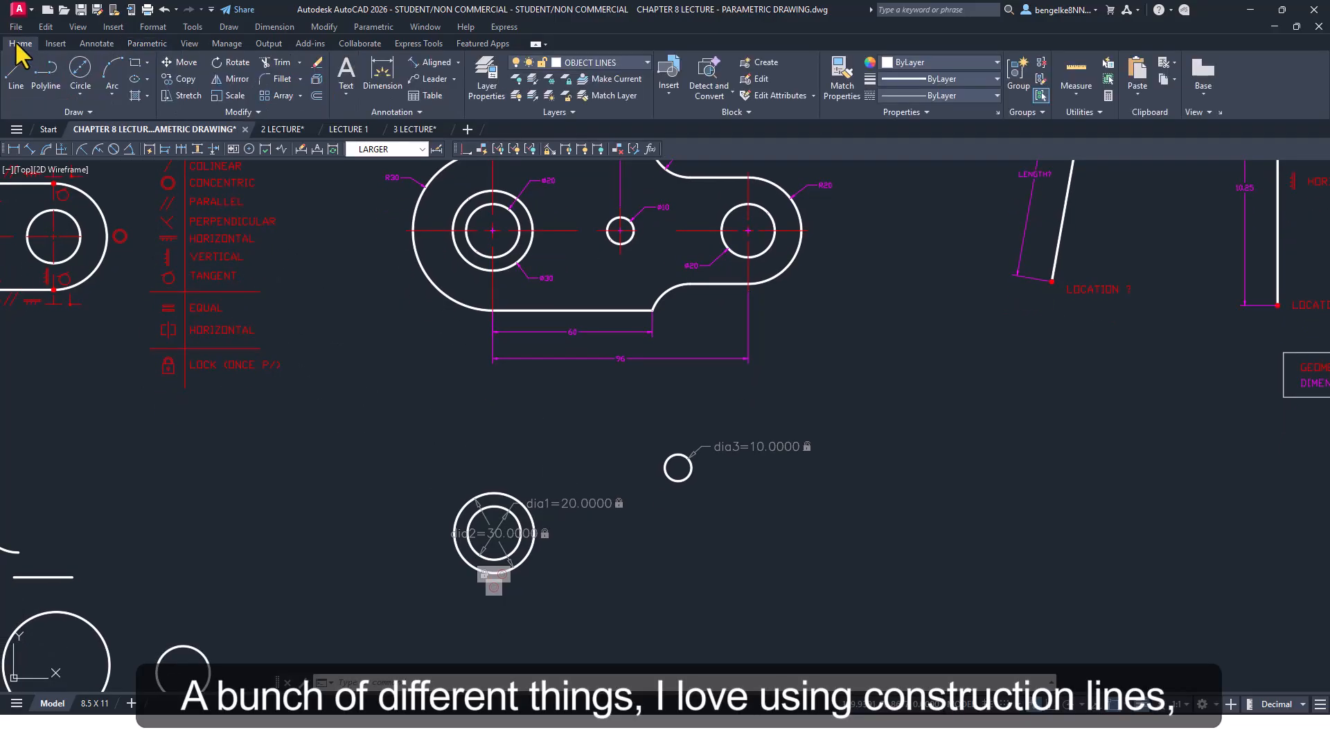
click(631, 62)
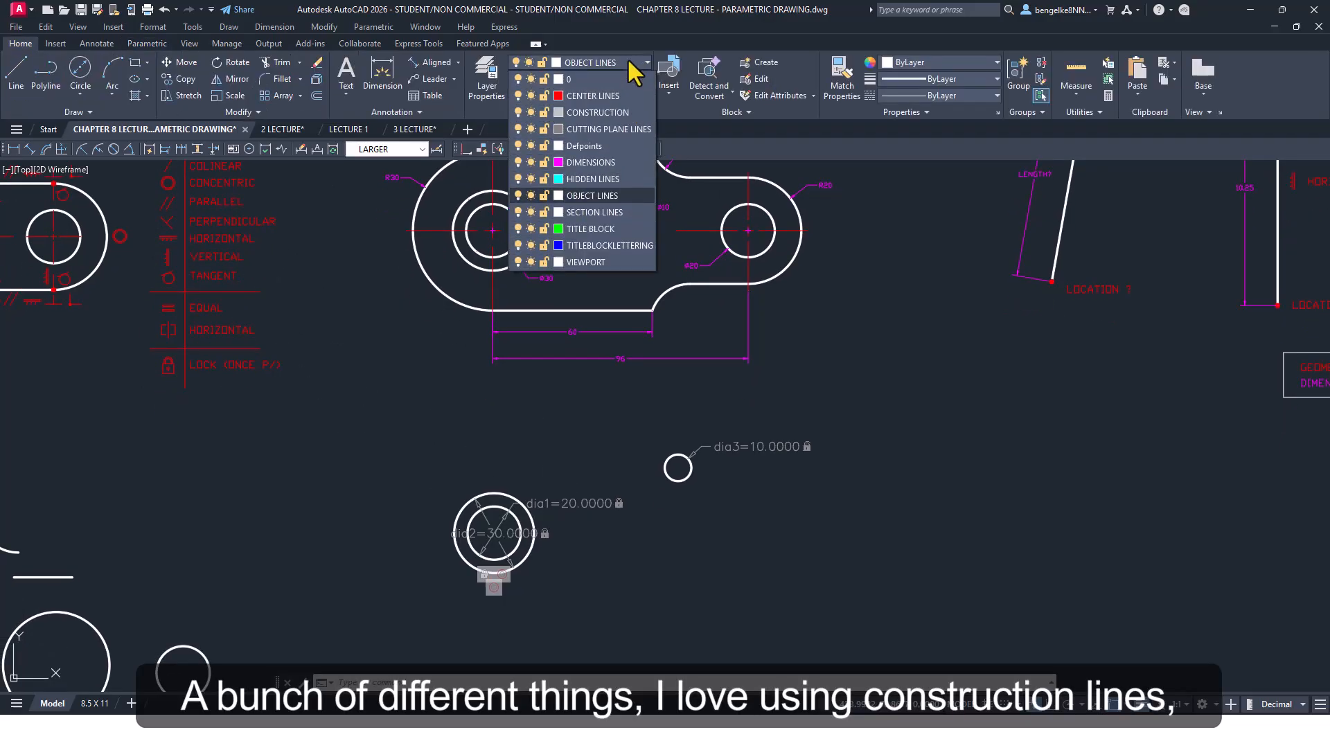
click(621, 111)
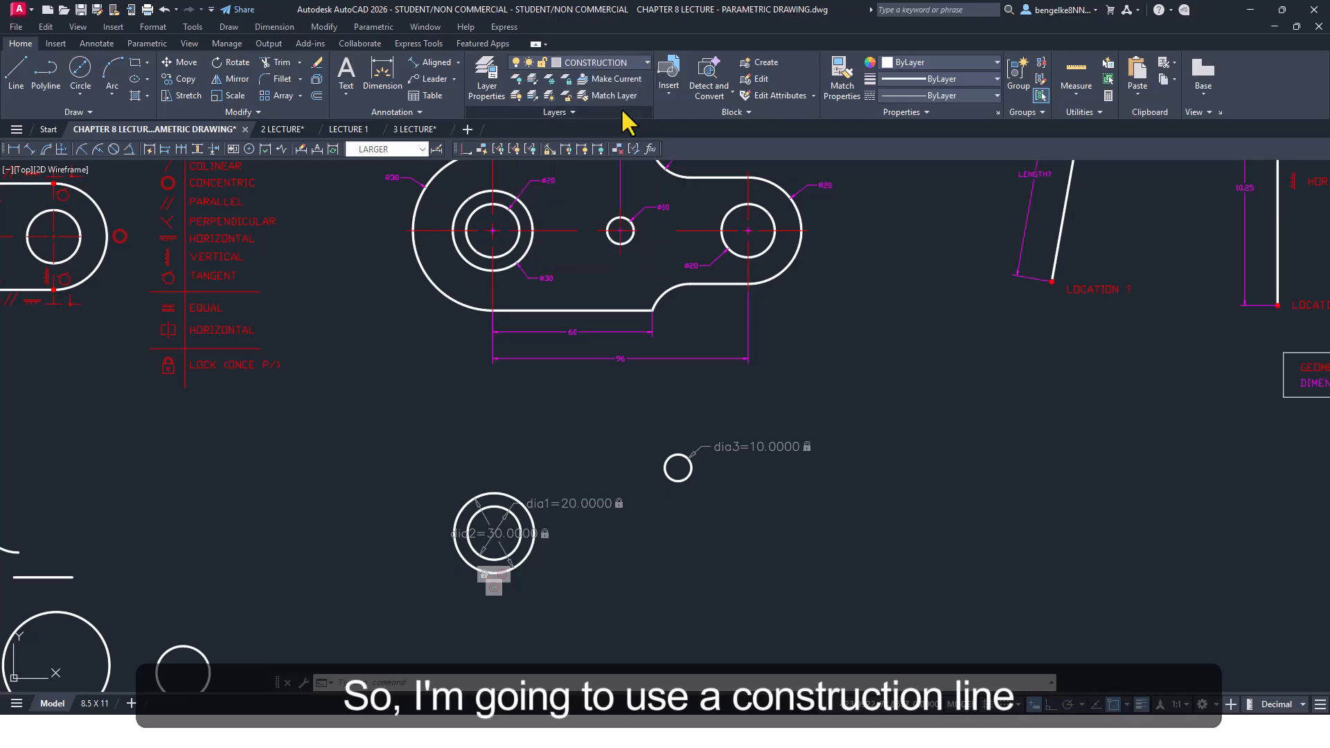
Draw a slightly sloping construction line about 65 units long, just to the right of the concentric circles and below the small circle
click(16, 71)
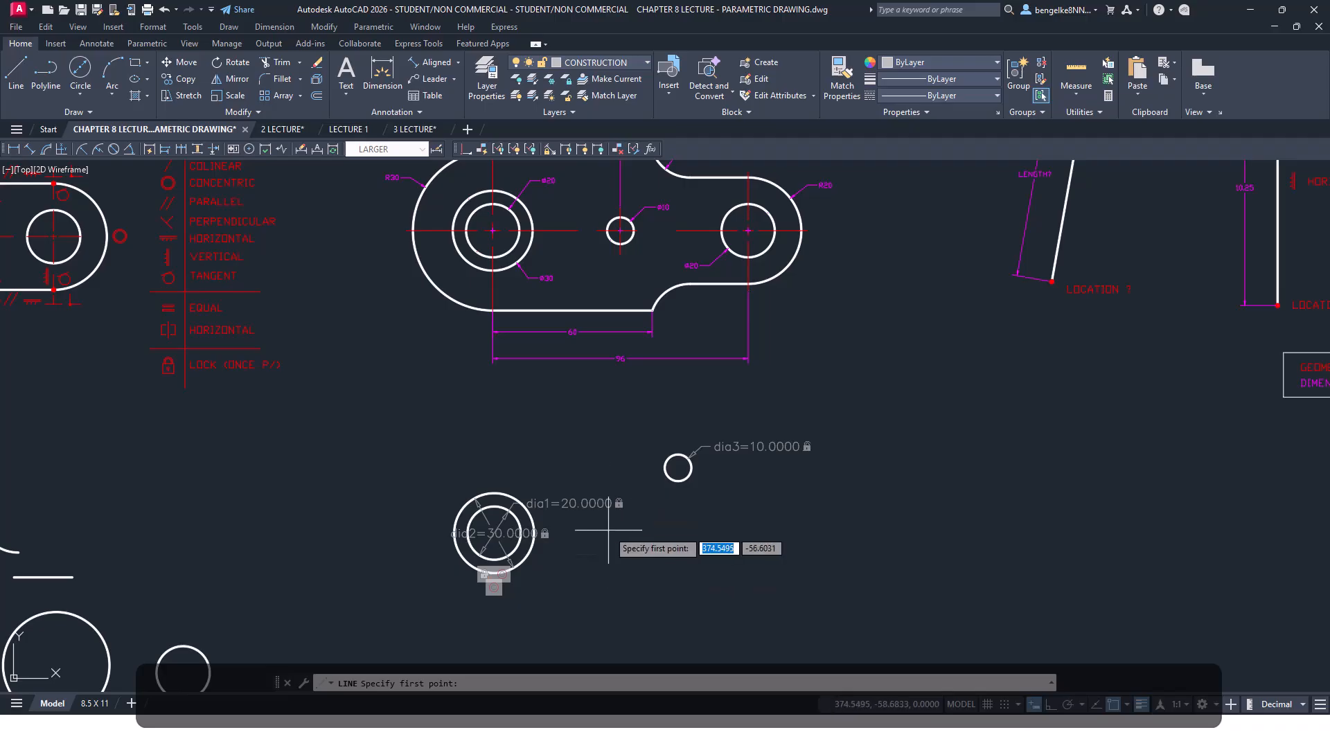
middle_drag(612, 577, 629, 524)
middle_drag(615, 385, 610, 498)
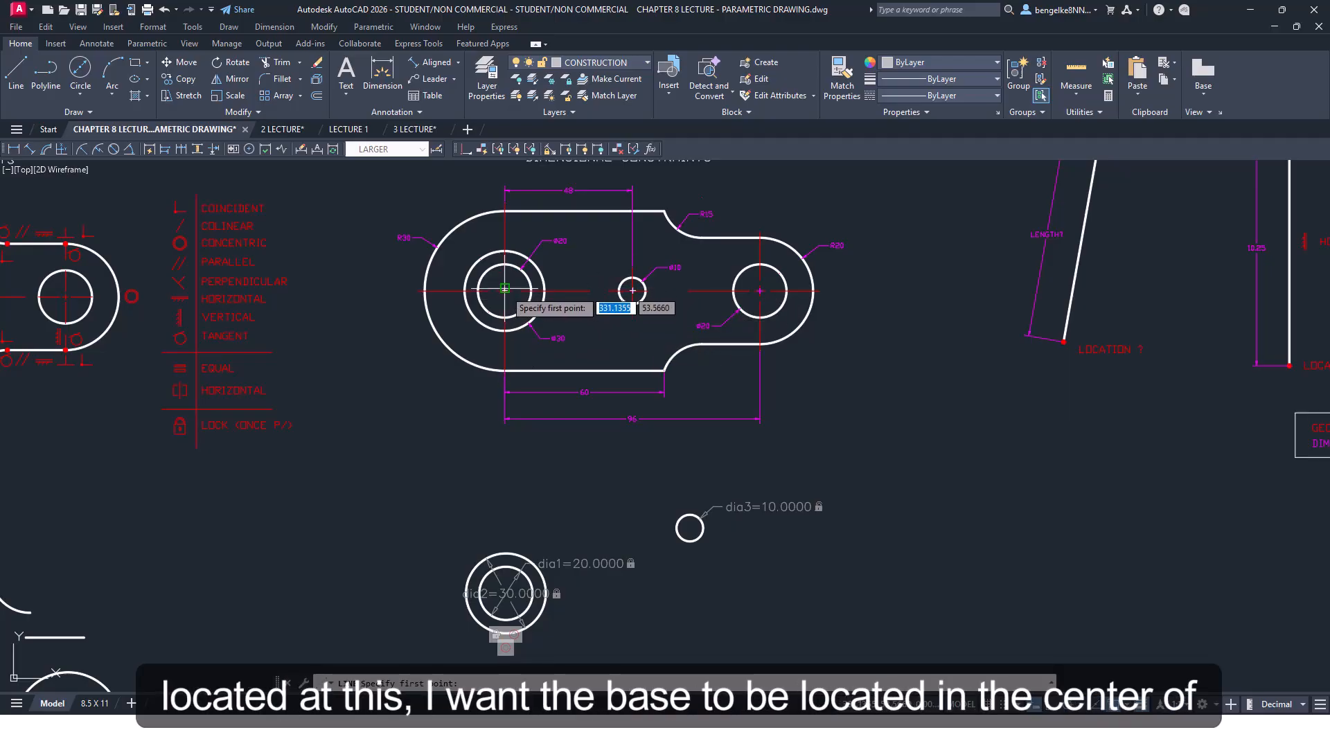
scroll(505, 288, up, 2)
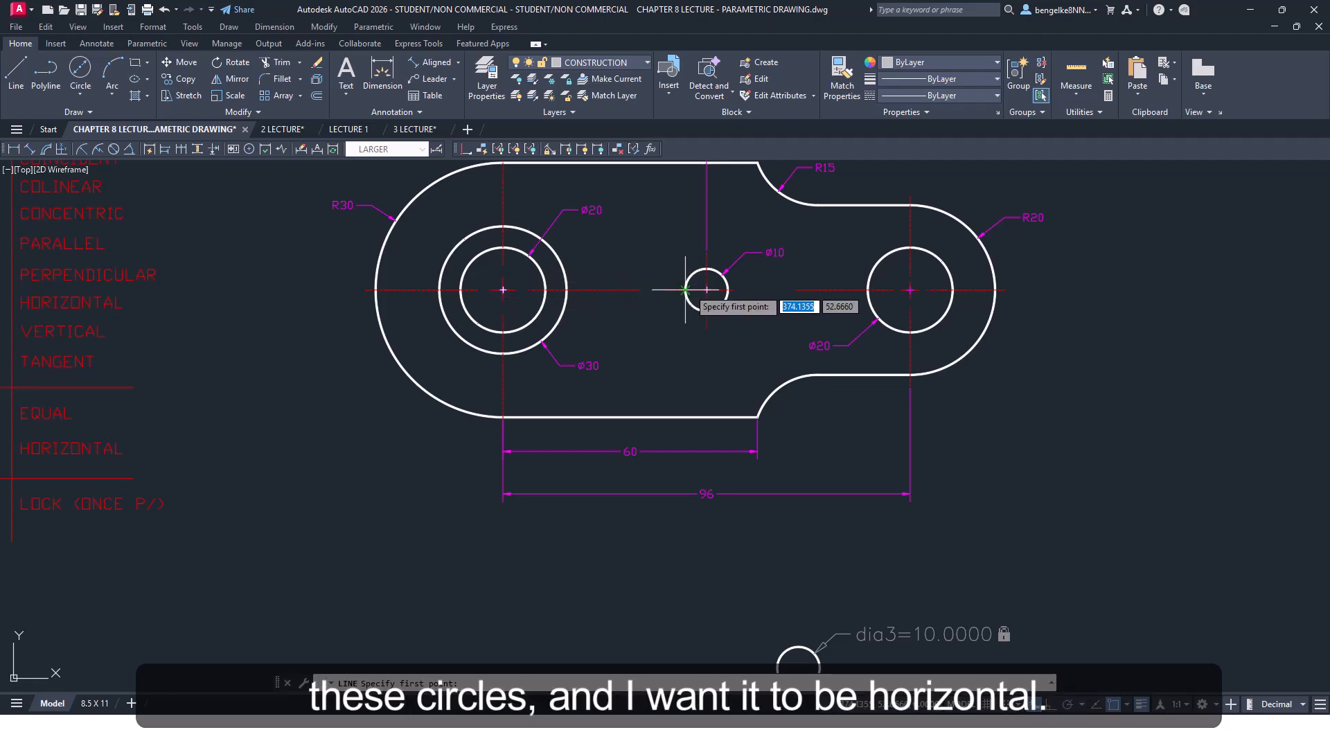
scroll(640, 318, down, 4)
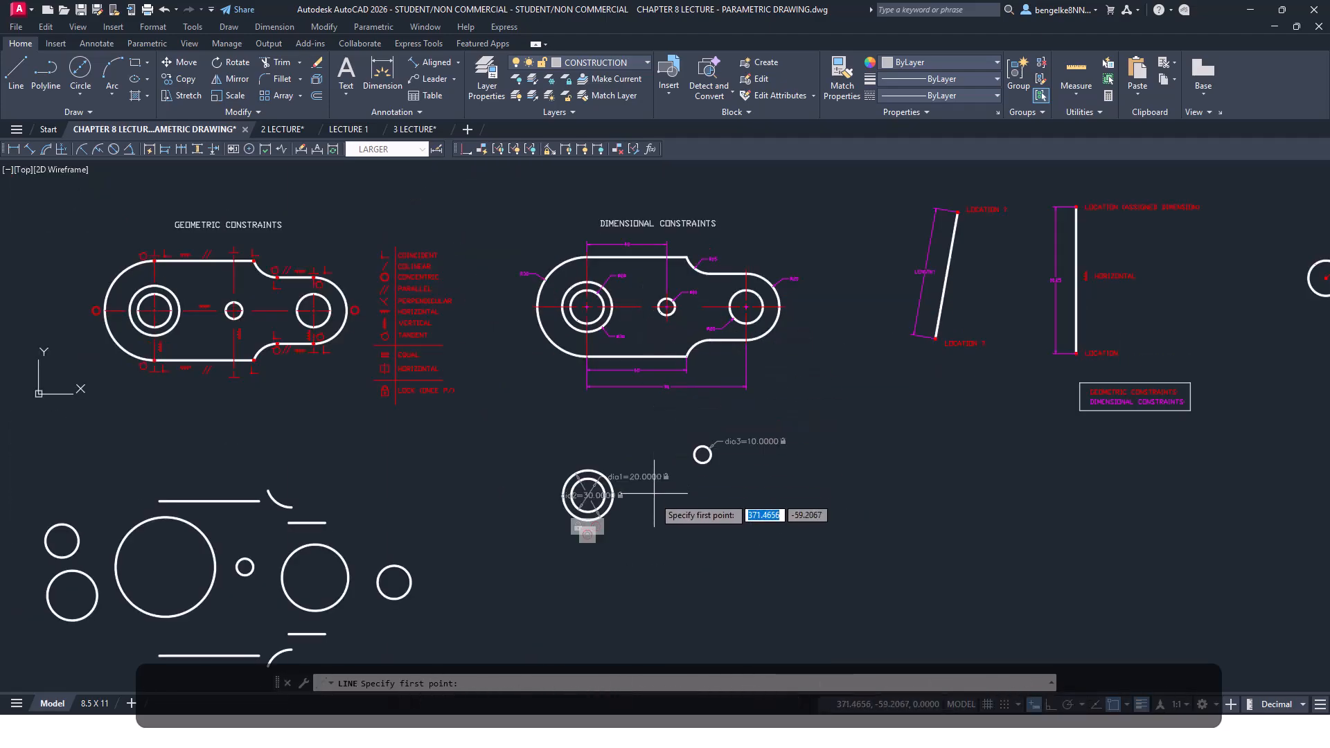
scroll(662, 532, up, 2)
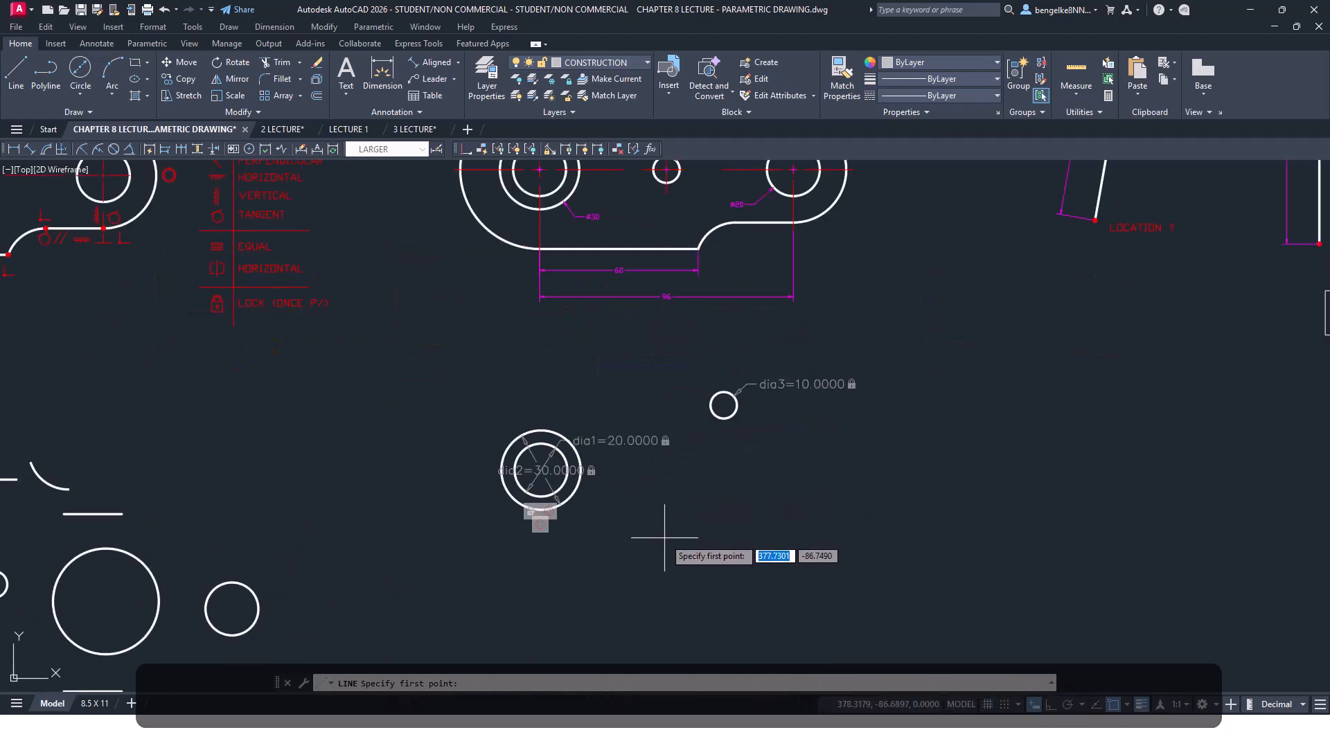
click(618, 493)
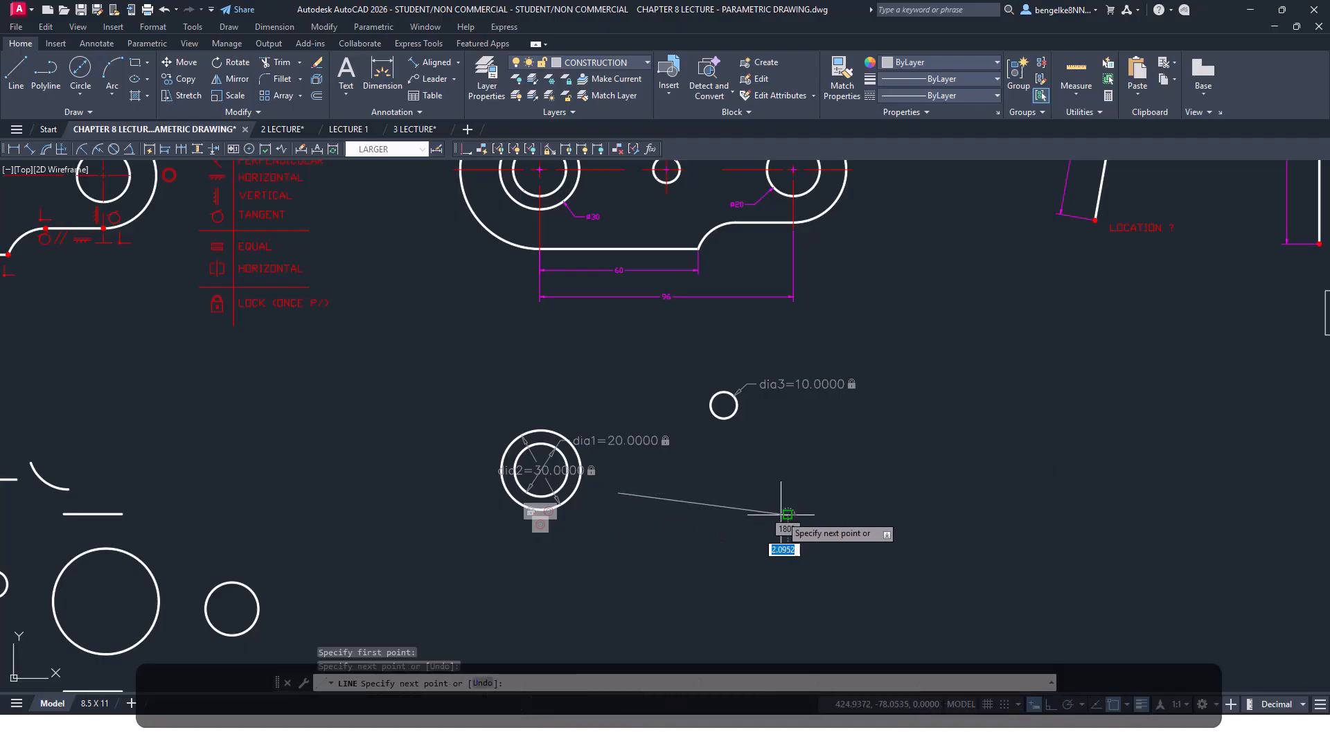
key(Escape)
key(Escape)
key(Escape)
Constrain the construction line's left endpoint coincident with the concentric circles' centre and make the line horizontal
click(146, 44)
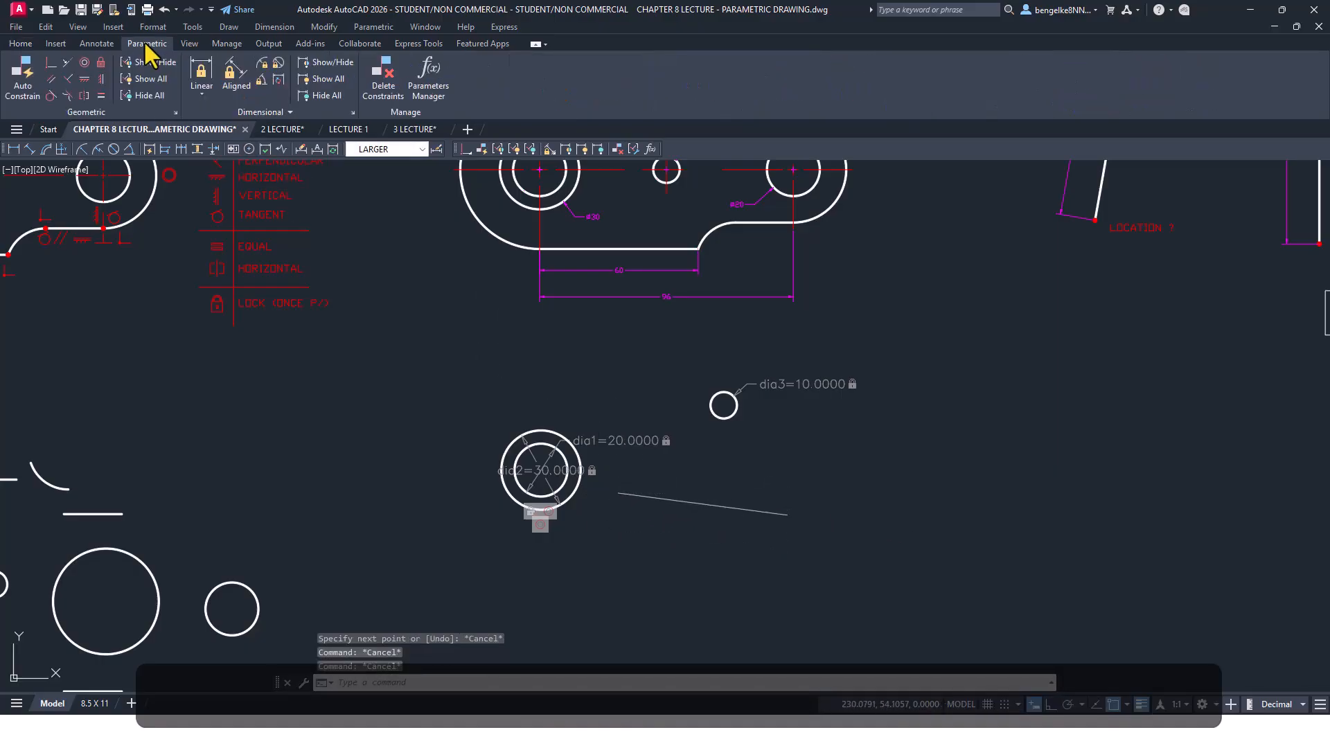
click(51, 64)
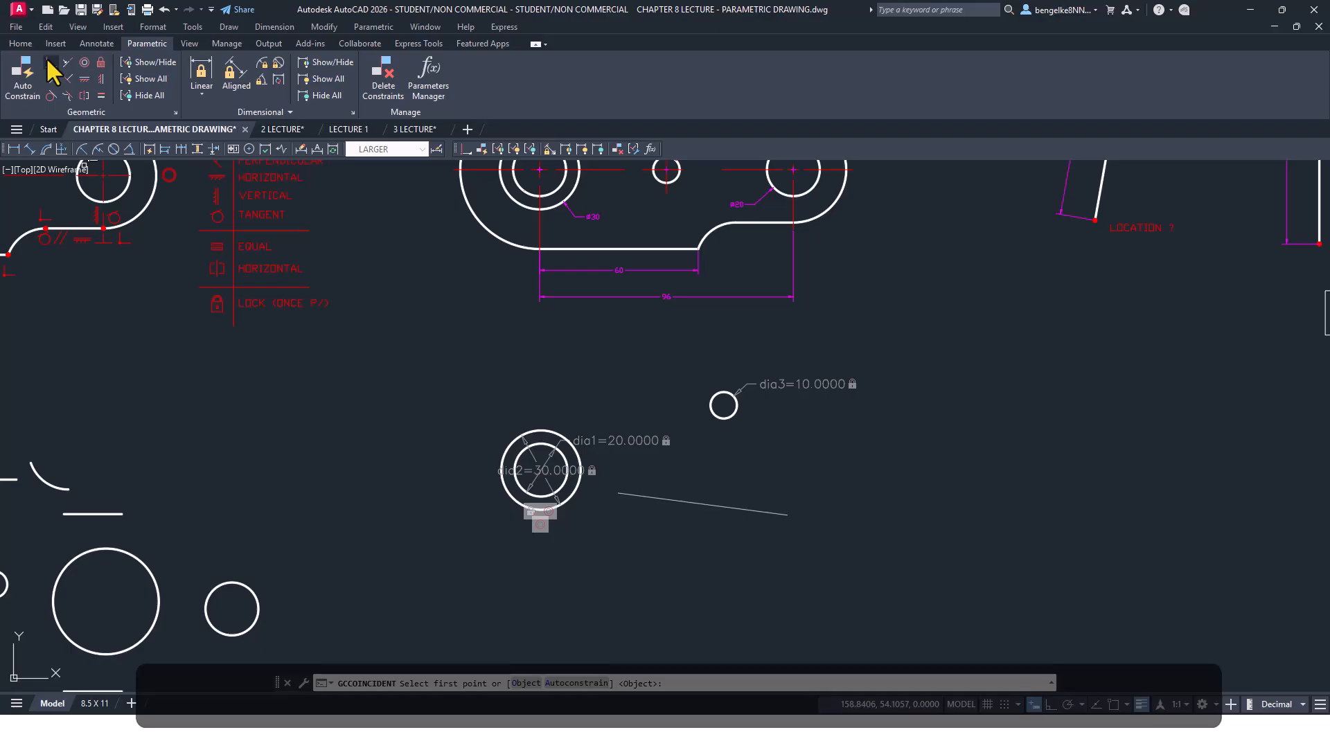
scroll(617, 518, up, 4)
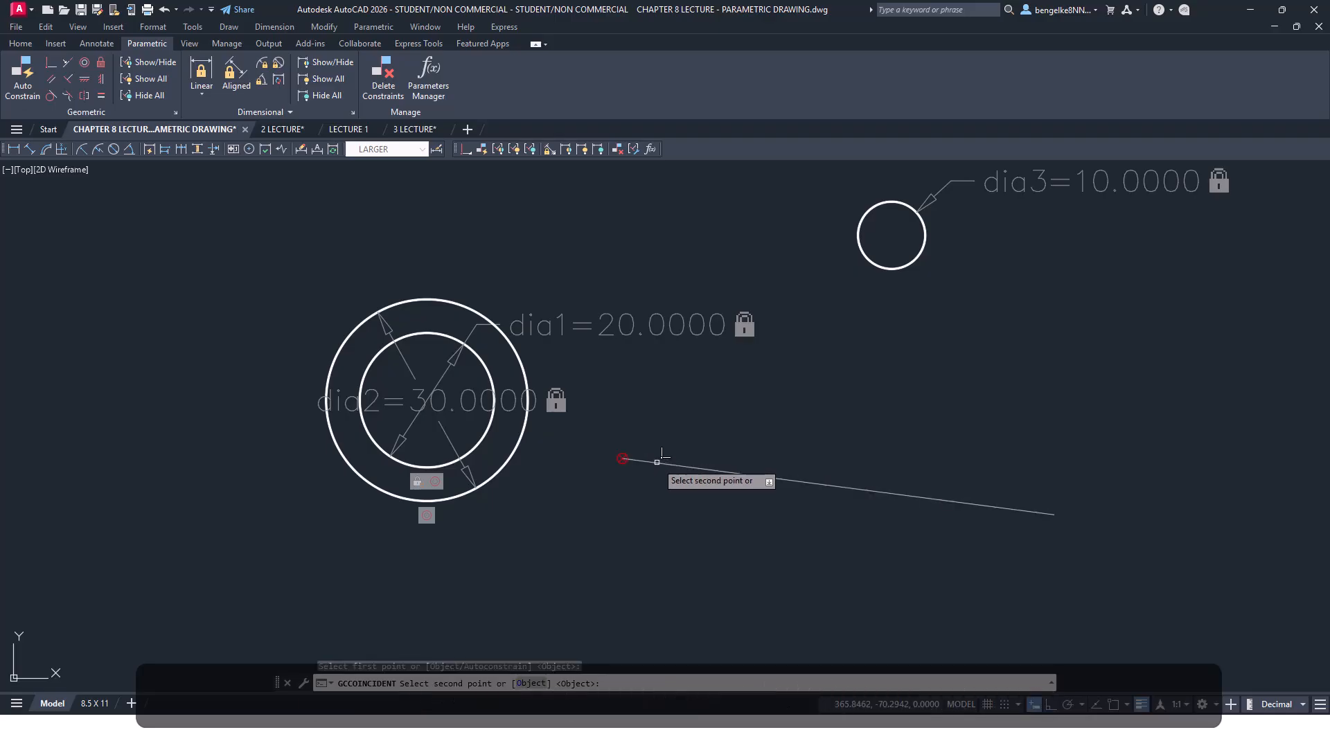
click(662, 455)
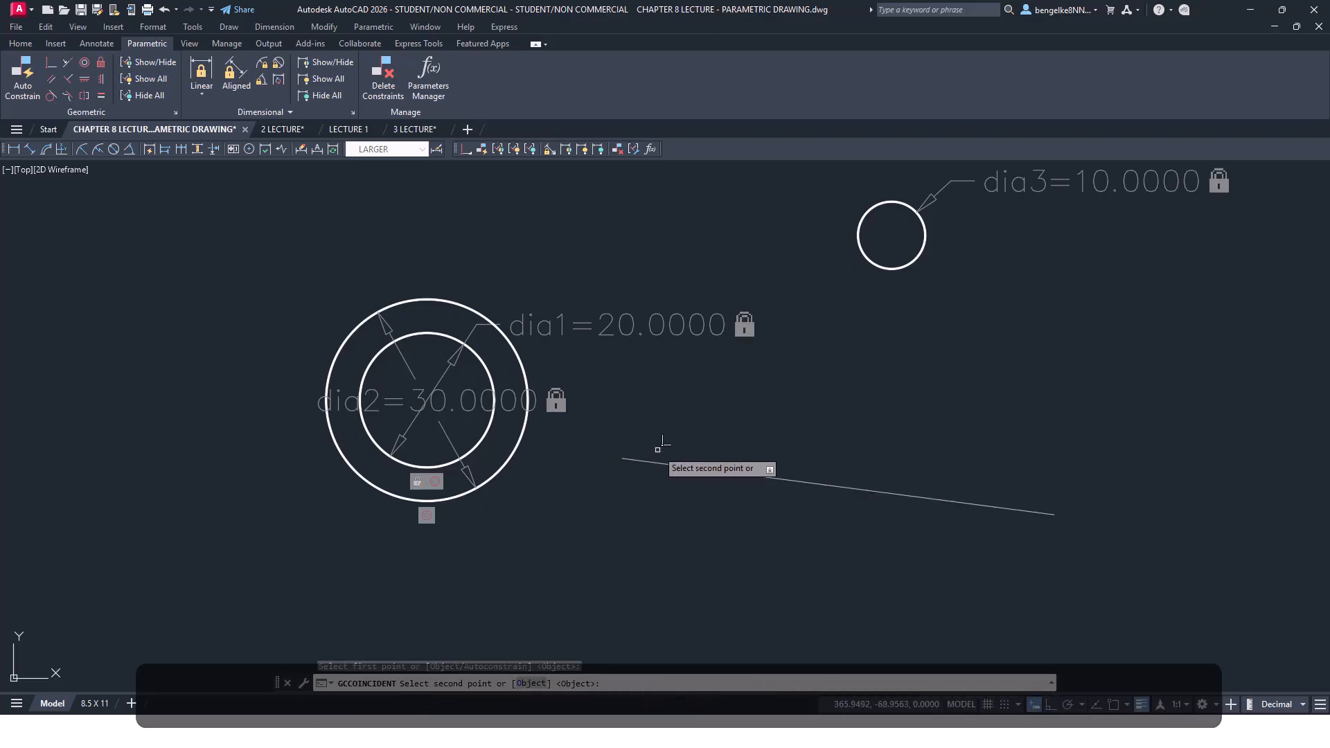
click(494, 365)
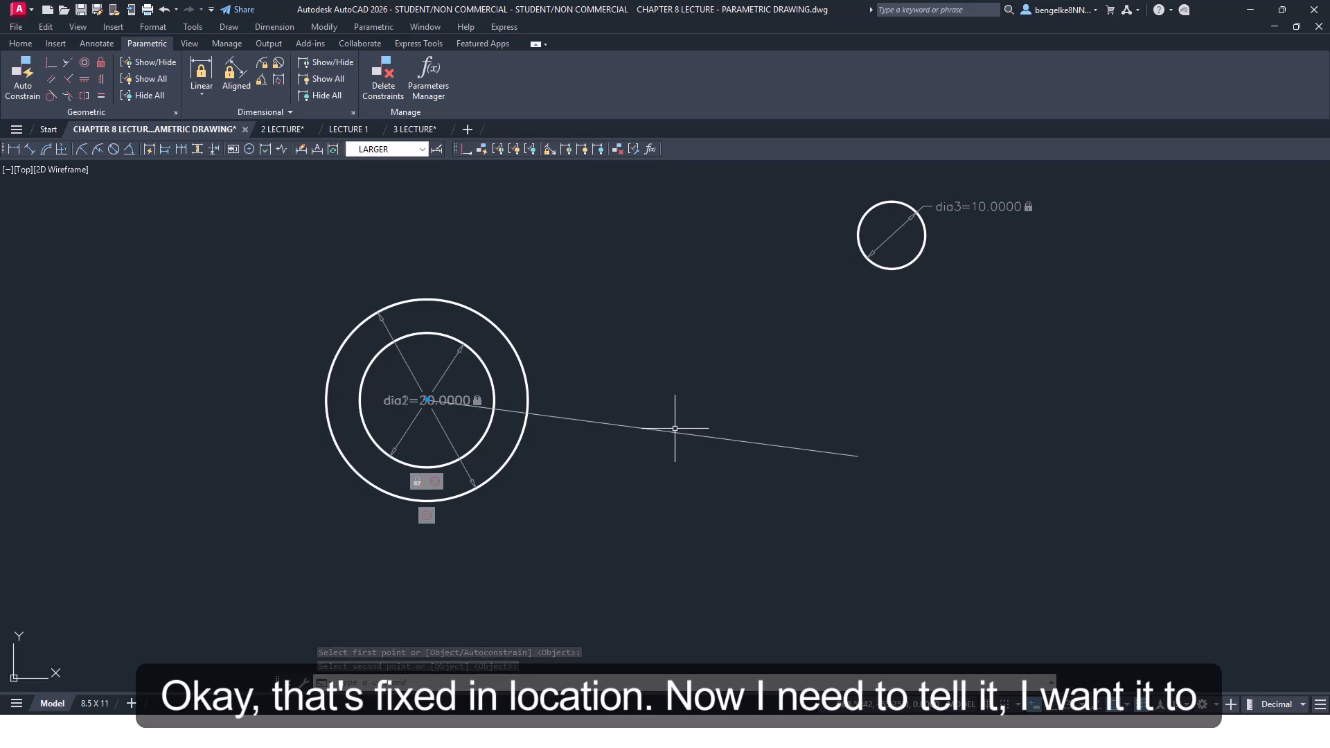
key(Escape)
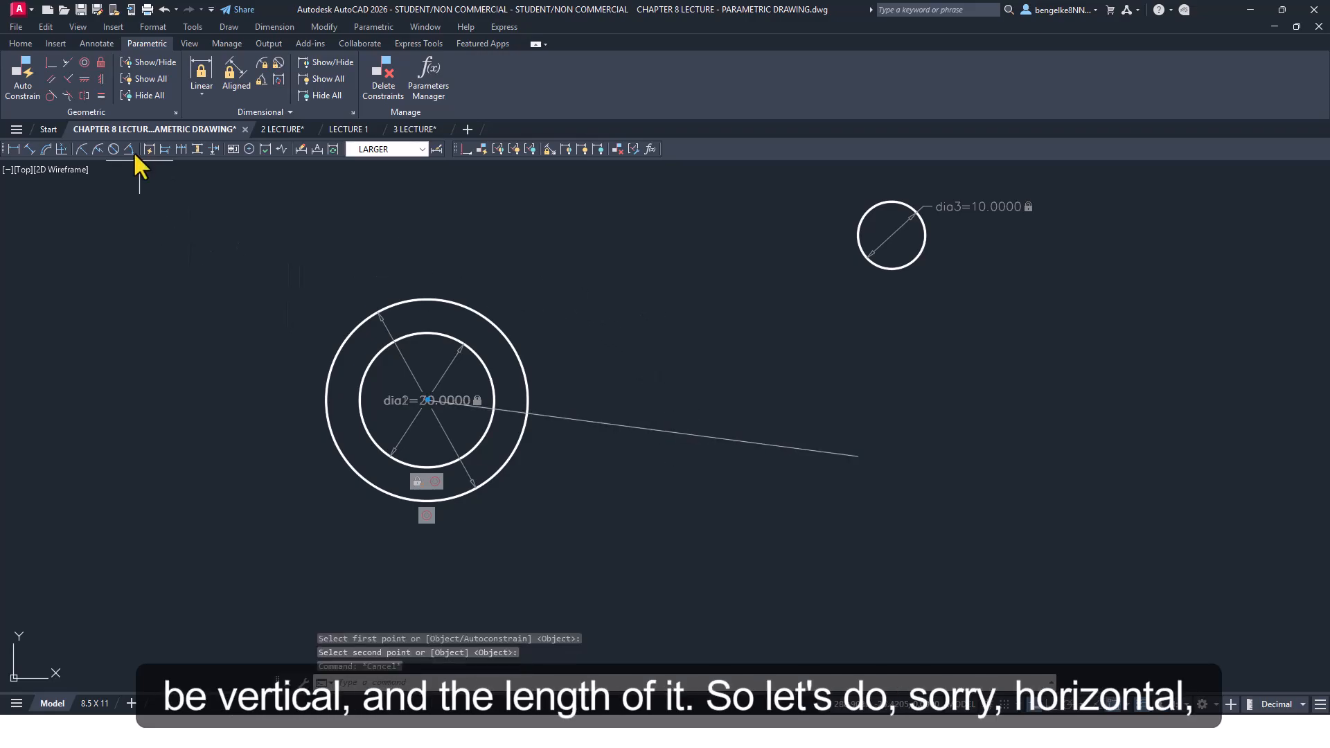
click(84, 80)
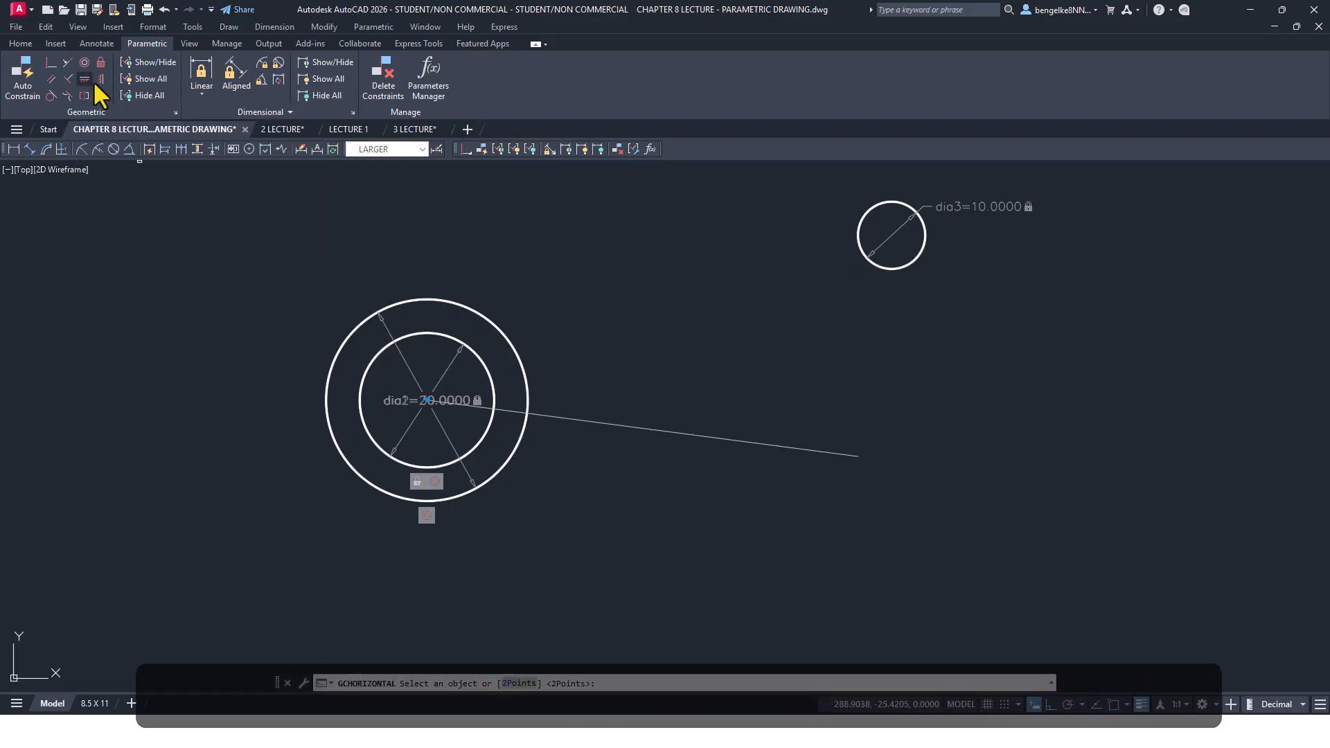
click(626, 420)
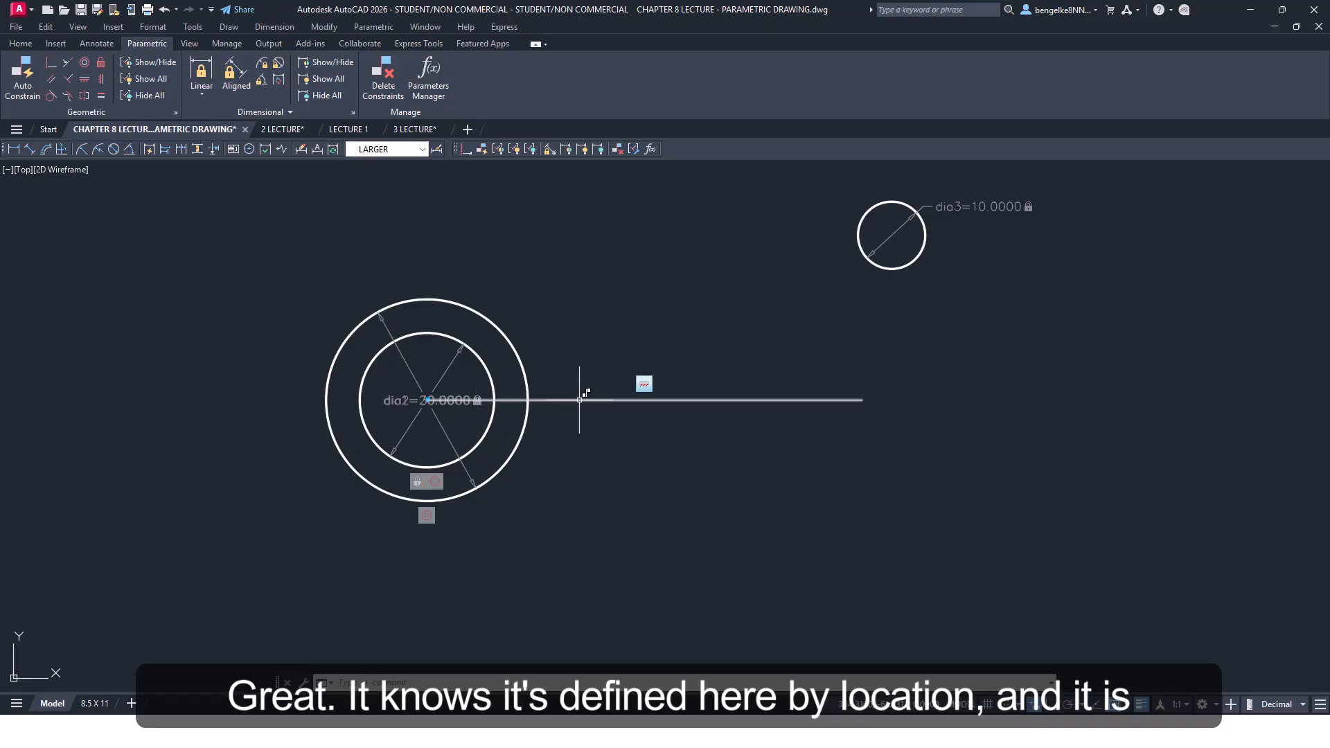
Add a linear dimensional constraint between the construction line's endpoints, placed below it, and set it to 48
click(200, 84)
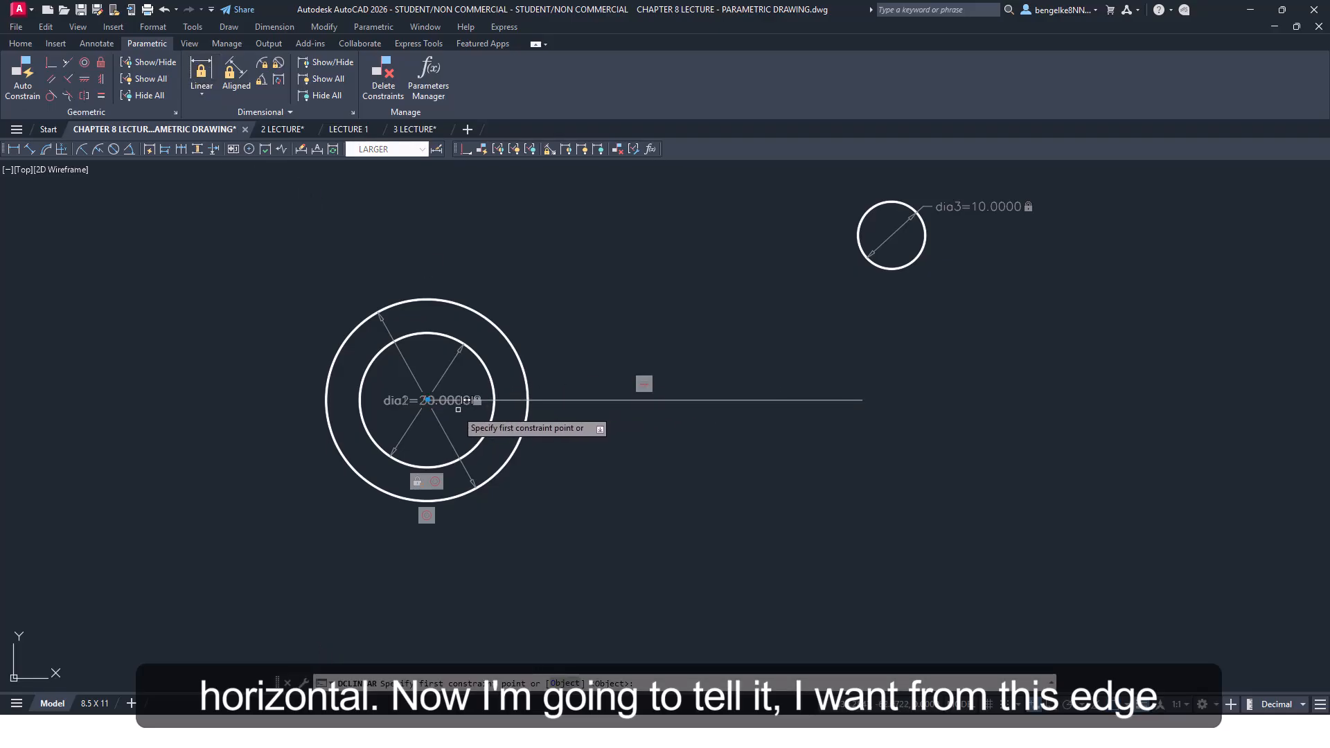
scroll(467, 400, up, 4)
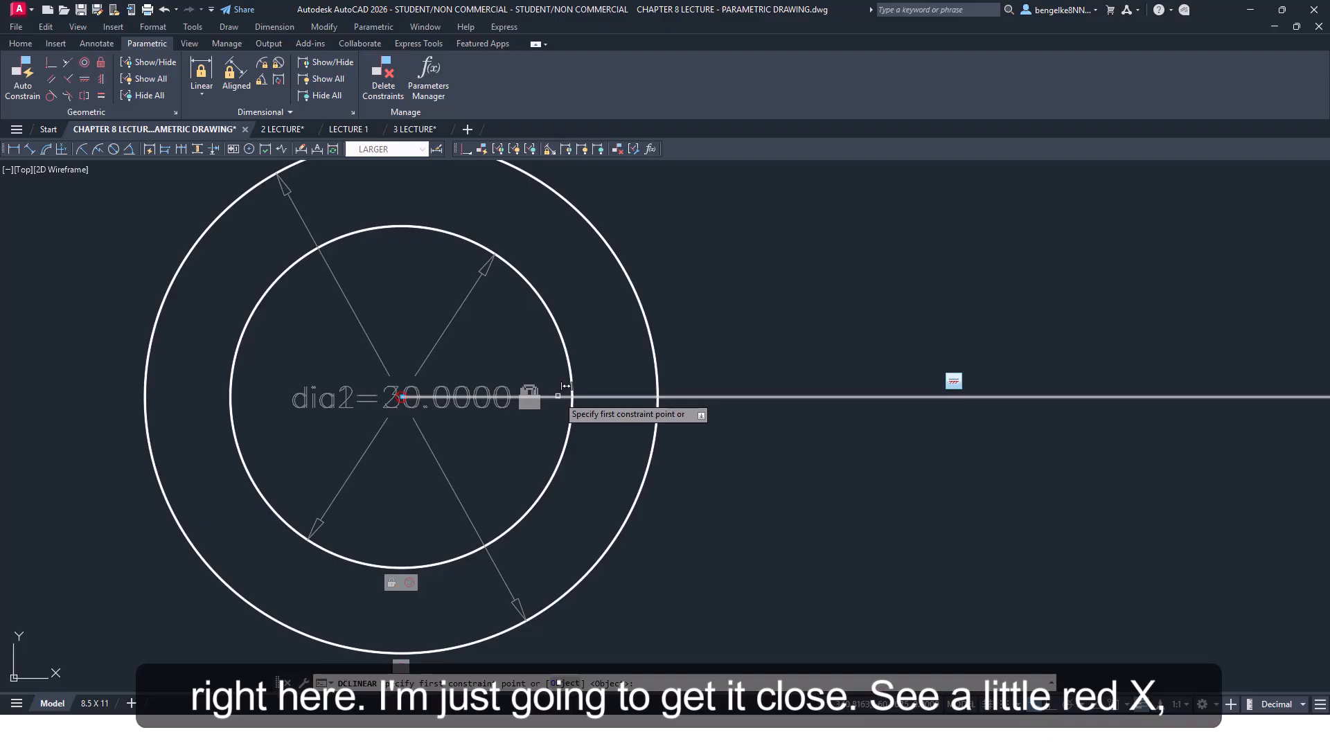
click(566, 385)
scroll(620, 381, down, 5)
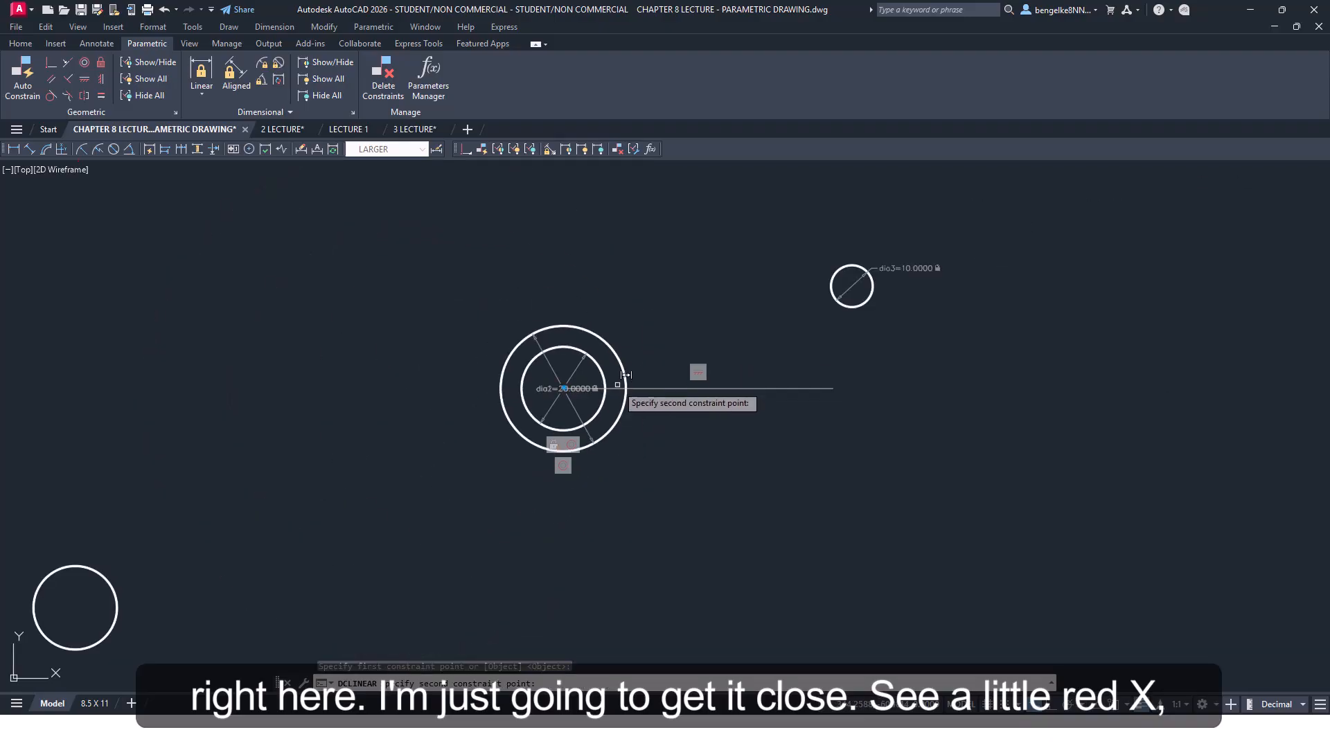
click(830, 386)
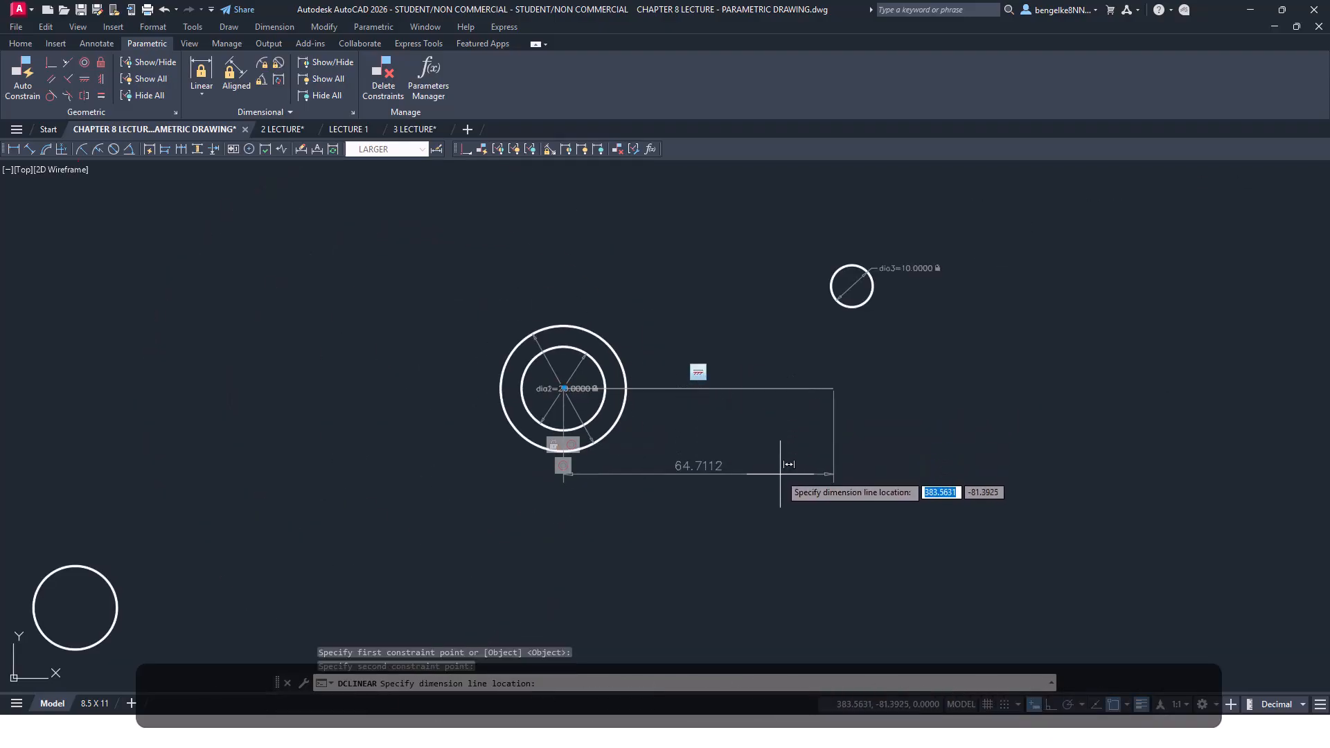
click(780, 494)
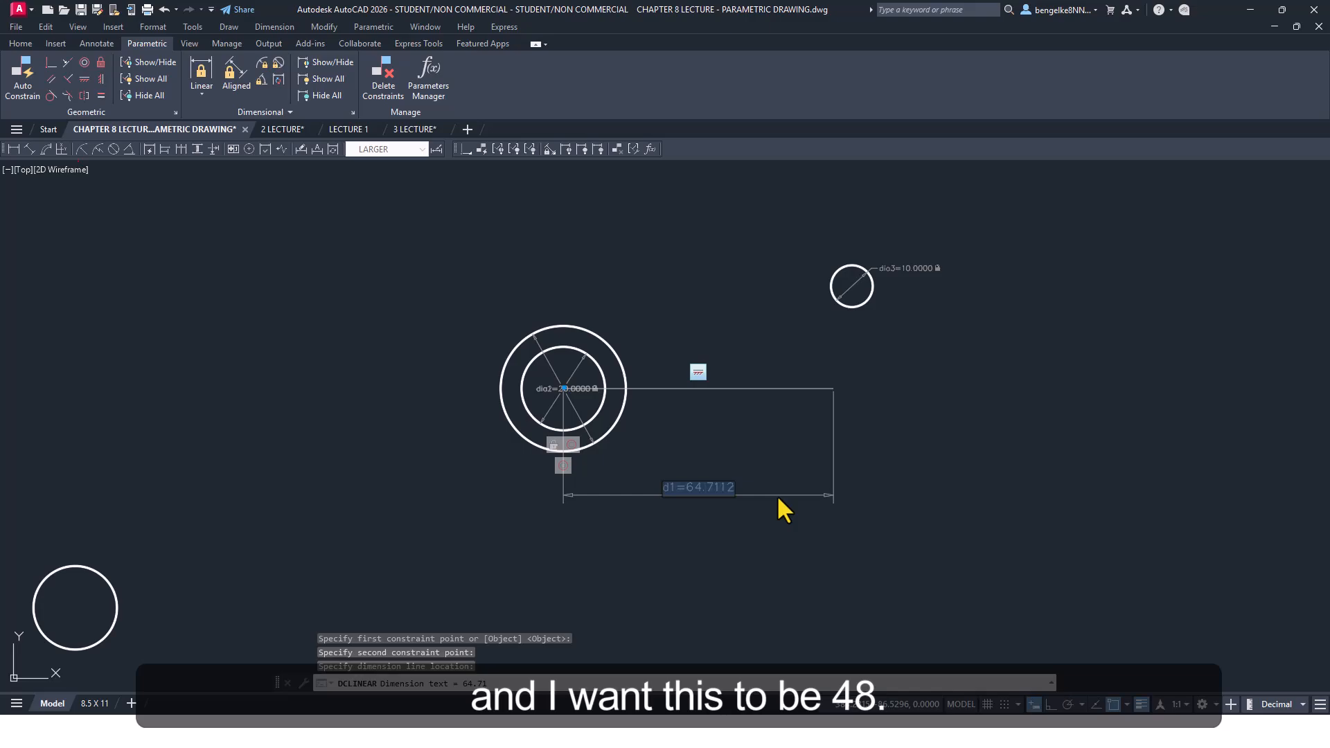
text(48)
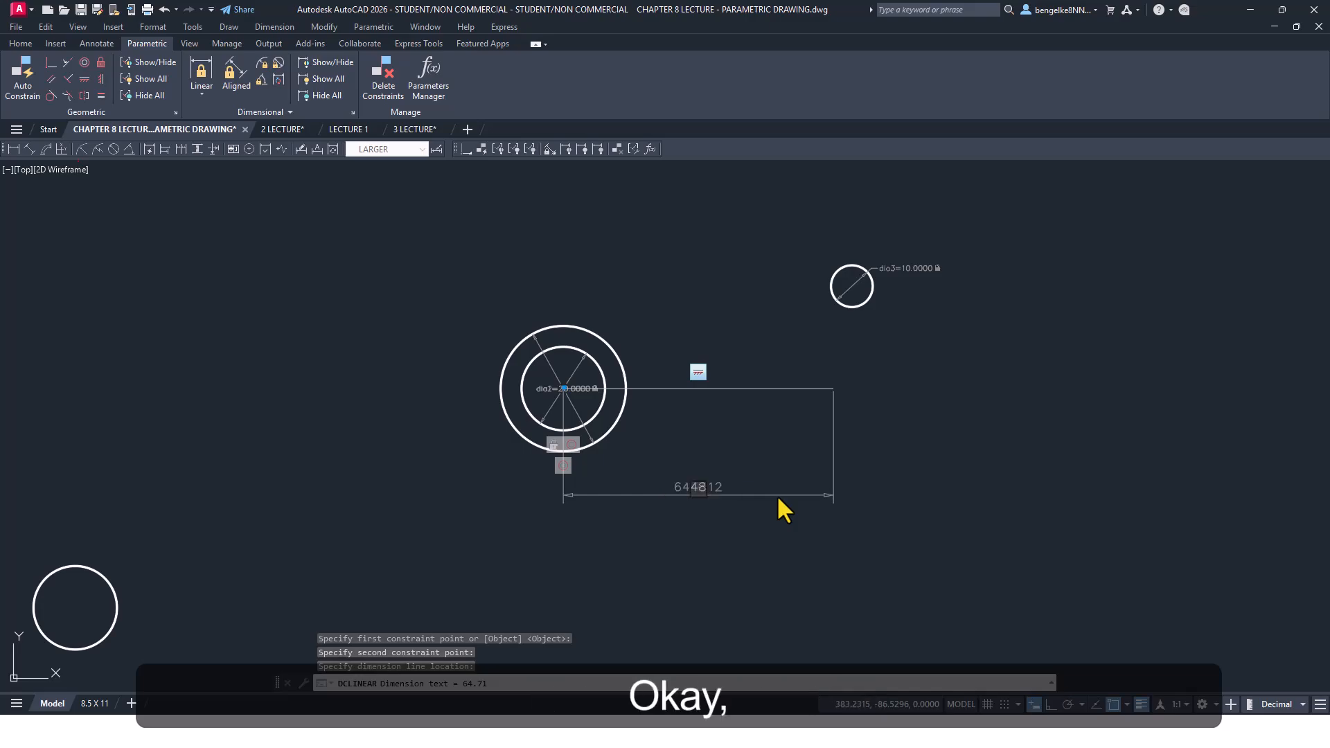
key(Return)
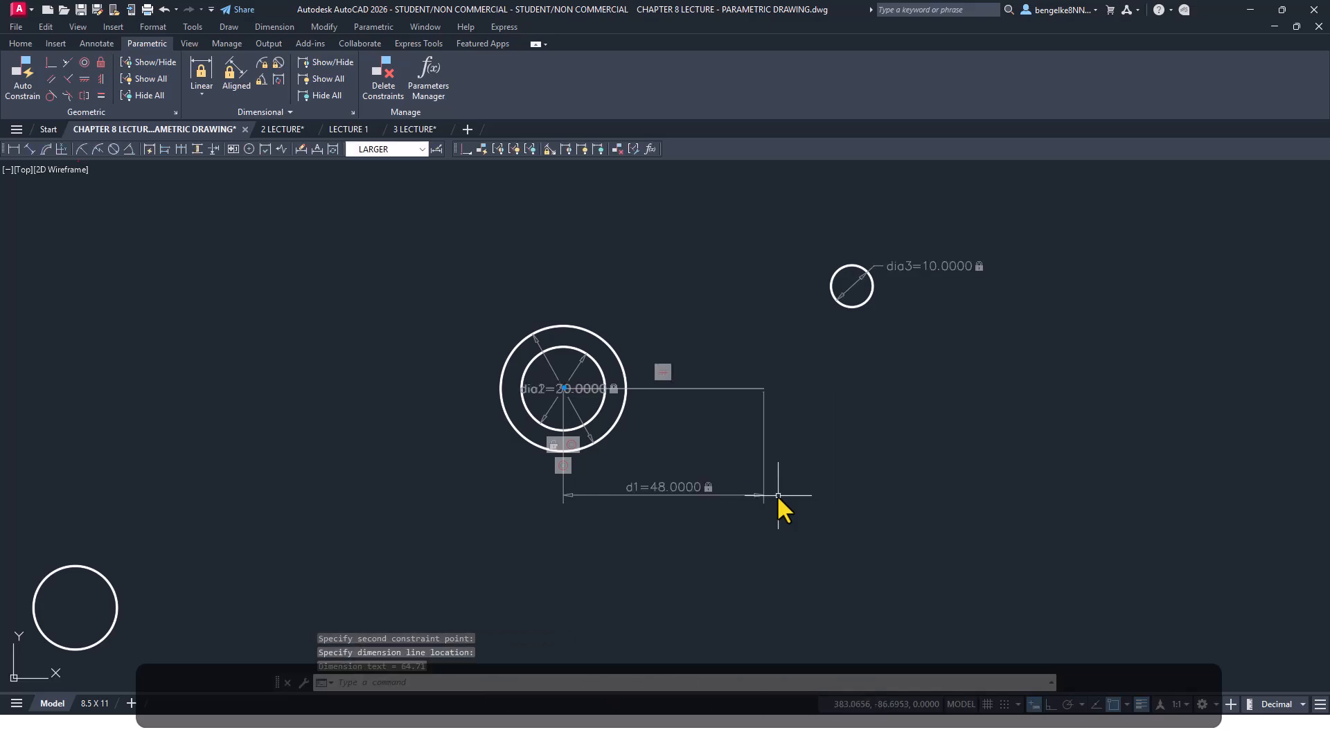
scroll(736, 410, up, 4)
key(Escape)
key(Escape)
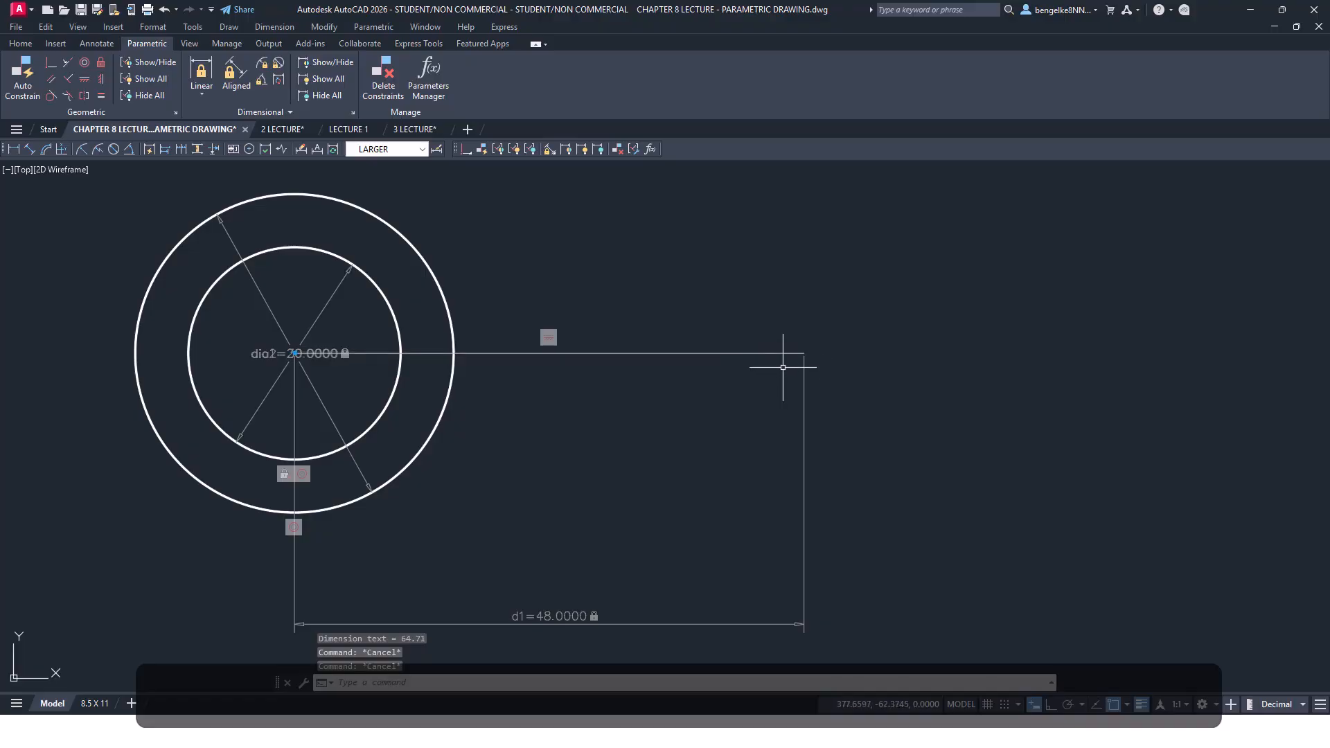
Apply a coincident constraint to place the small circle's centre on the free right endpoint of the construction line
scroll(803, 354, down, 4)
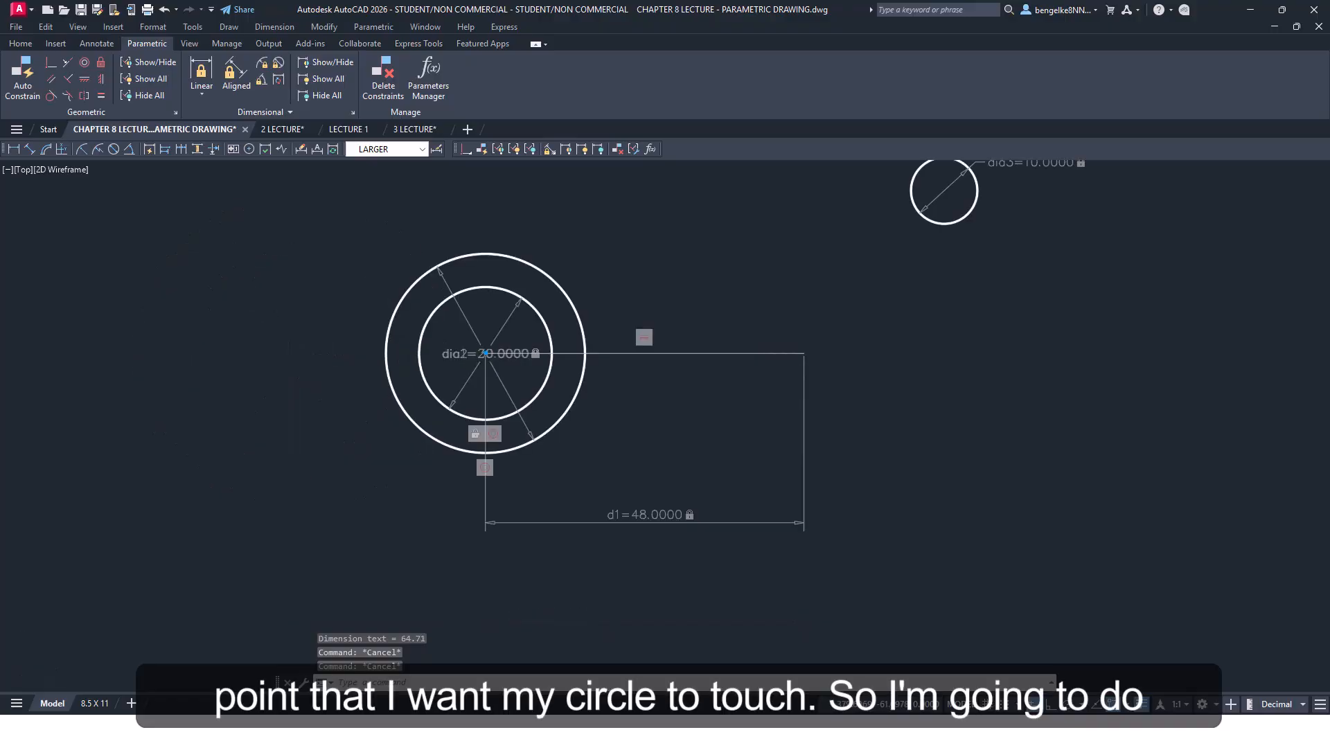
mouse_move(808, 246)
middle_down()
mouse_move(721, 297)
mouse_move(665, 309)
middle_up()
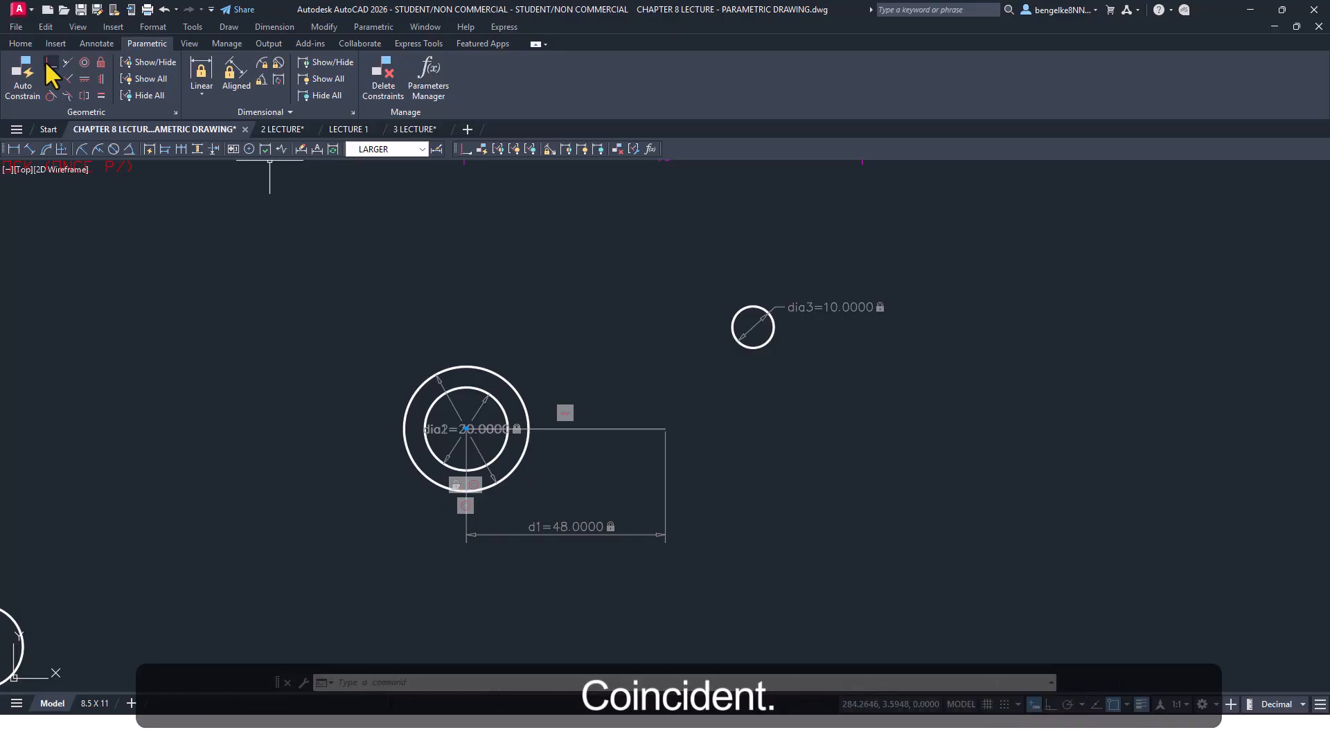
click(50, 64)
scroll(723, 372, up, 2)
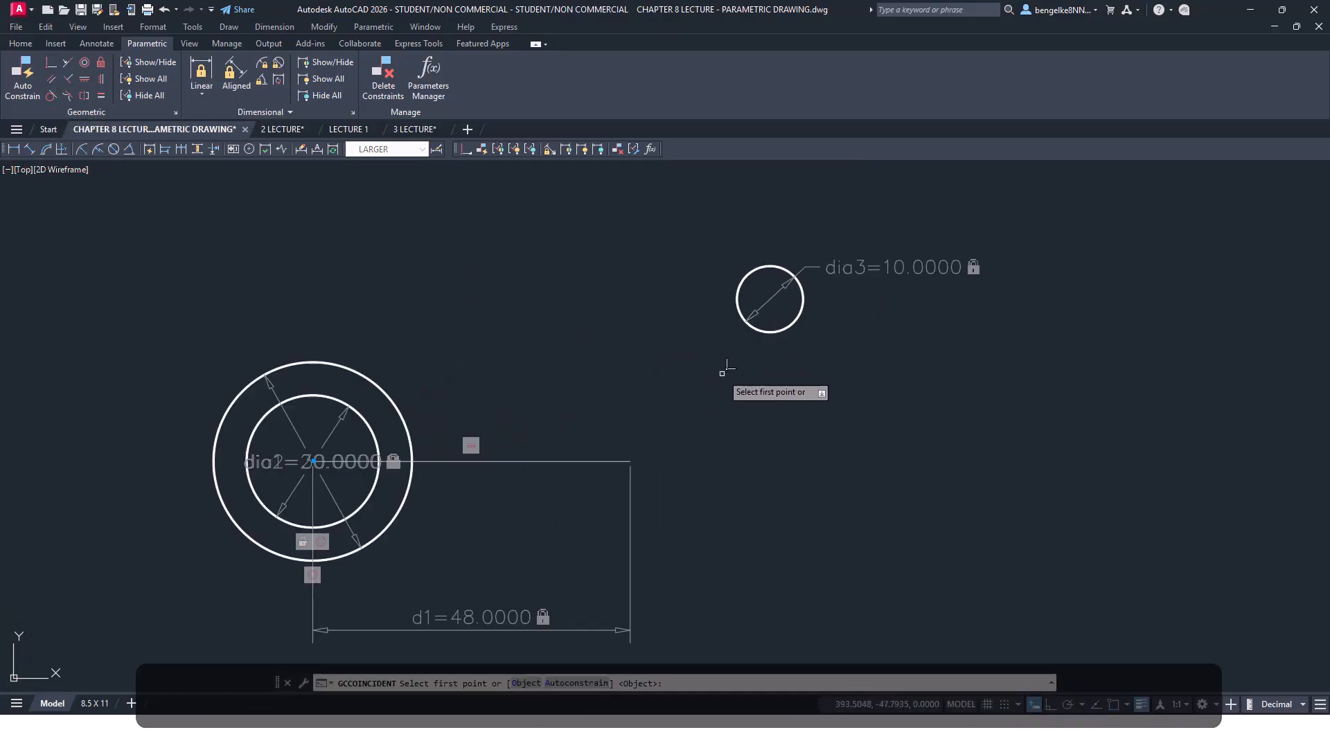
click(773, 323)
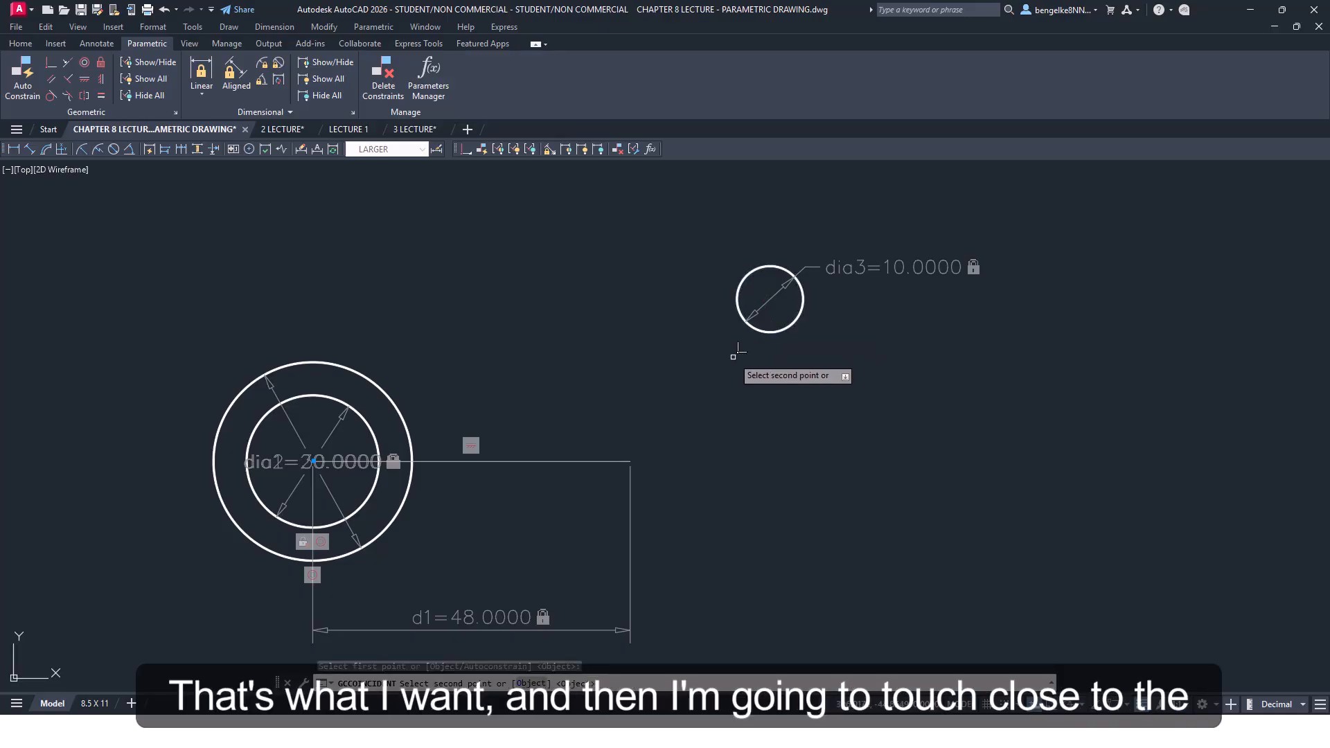
click(605, 460)
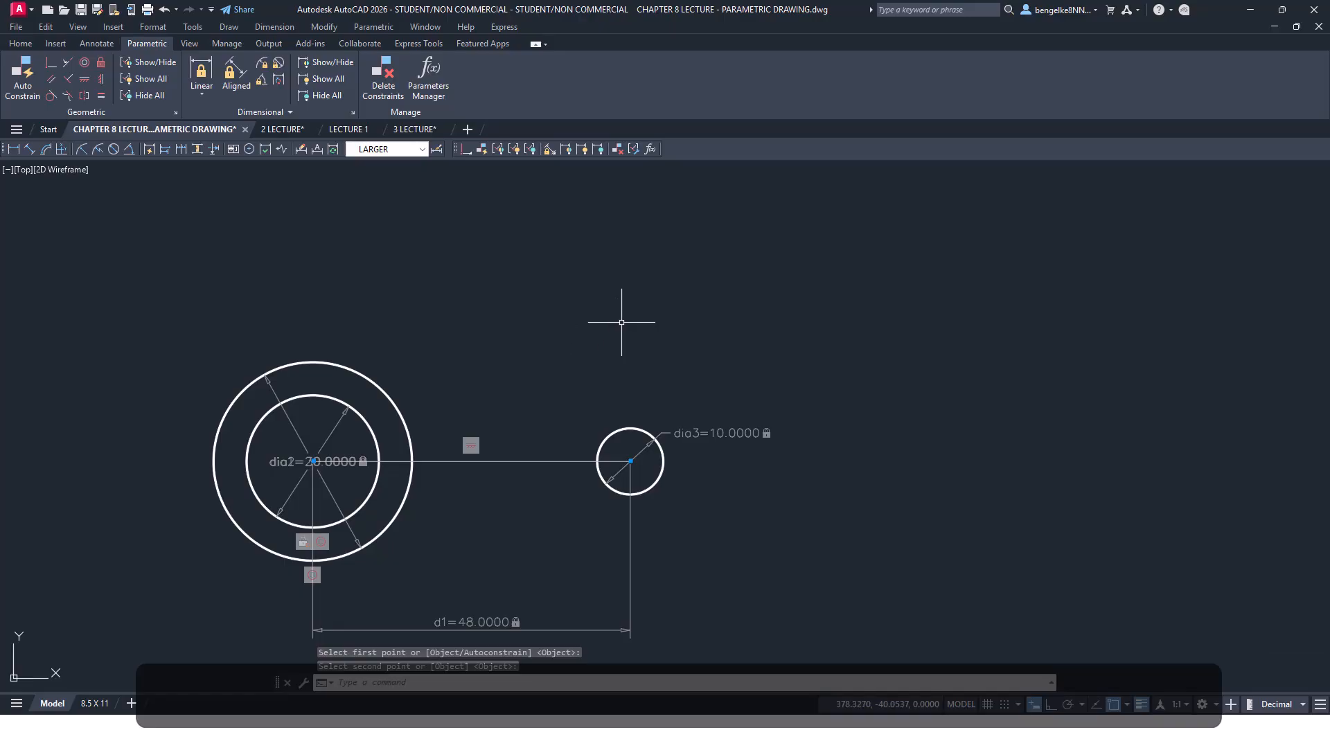
scroll(618, 312, down, 2)
key(Escape)
middle_drag(518, 291, 643, 298)
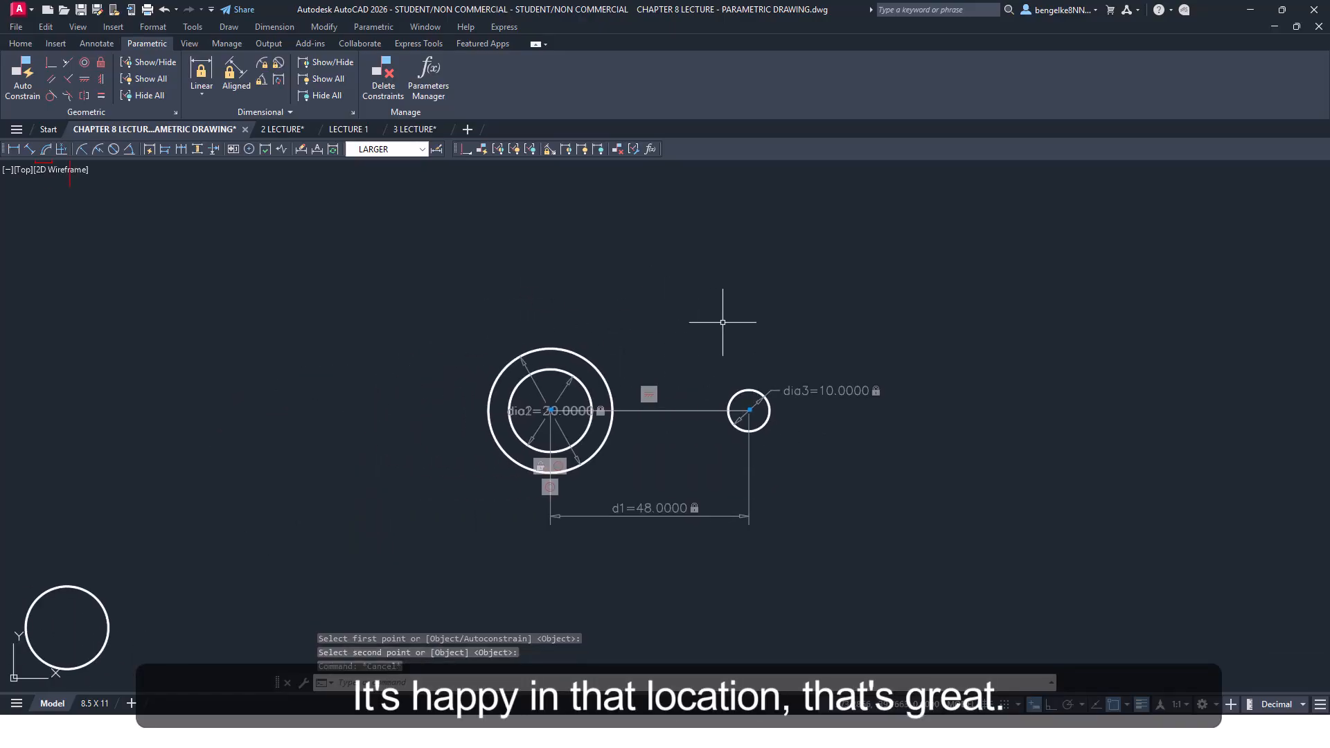
middle_drag(757, 328, 663, 357)
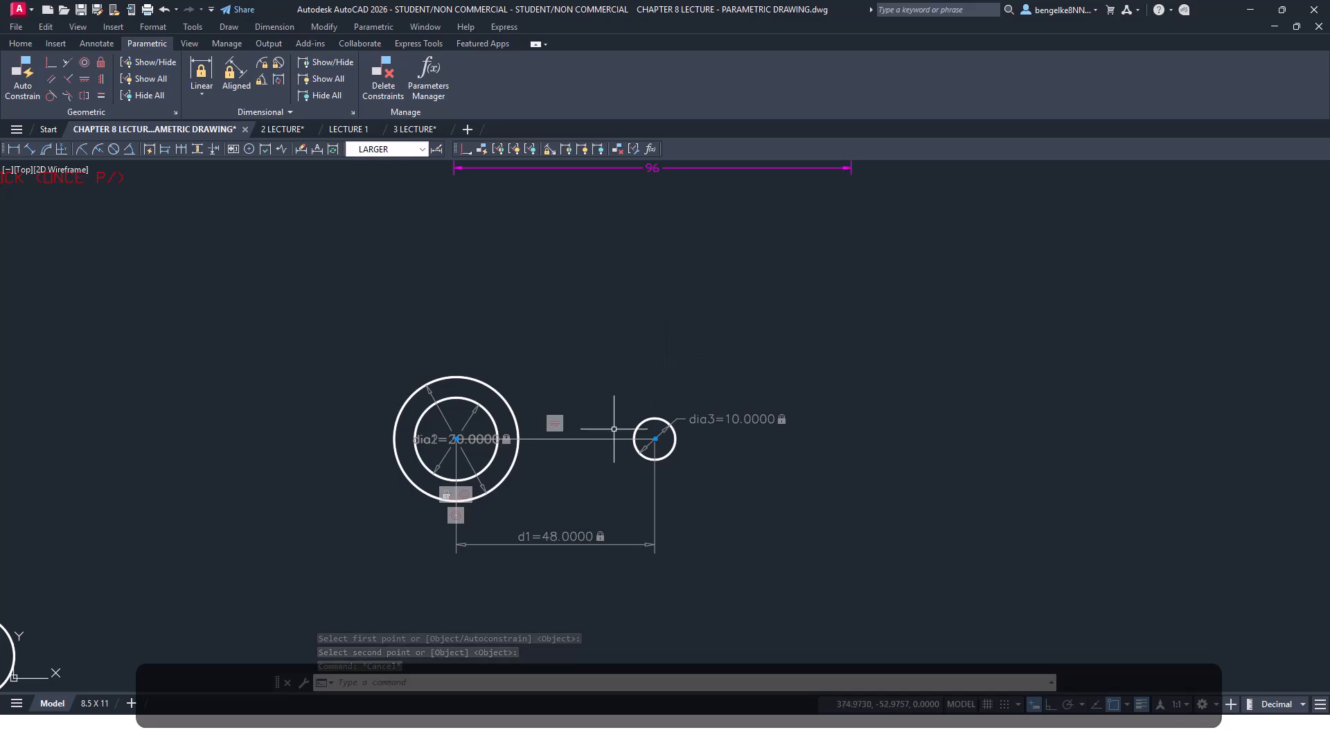
scroll(533, 490, up, 2)
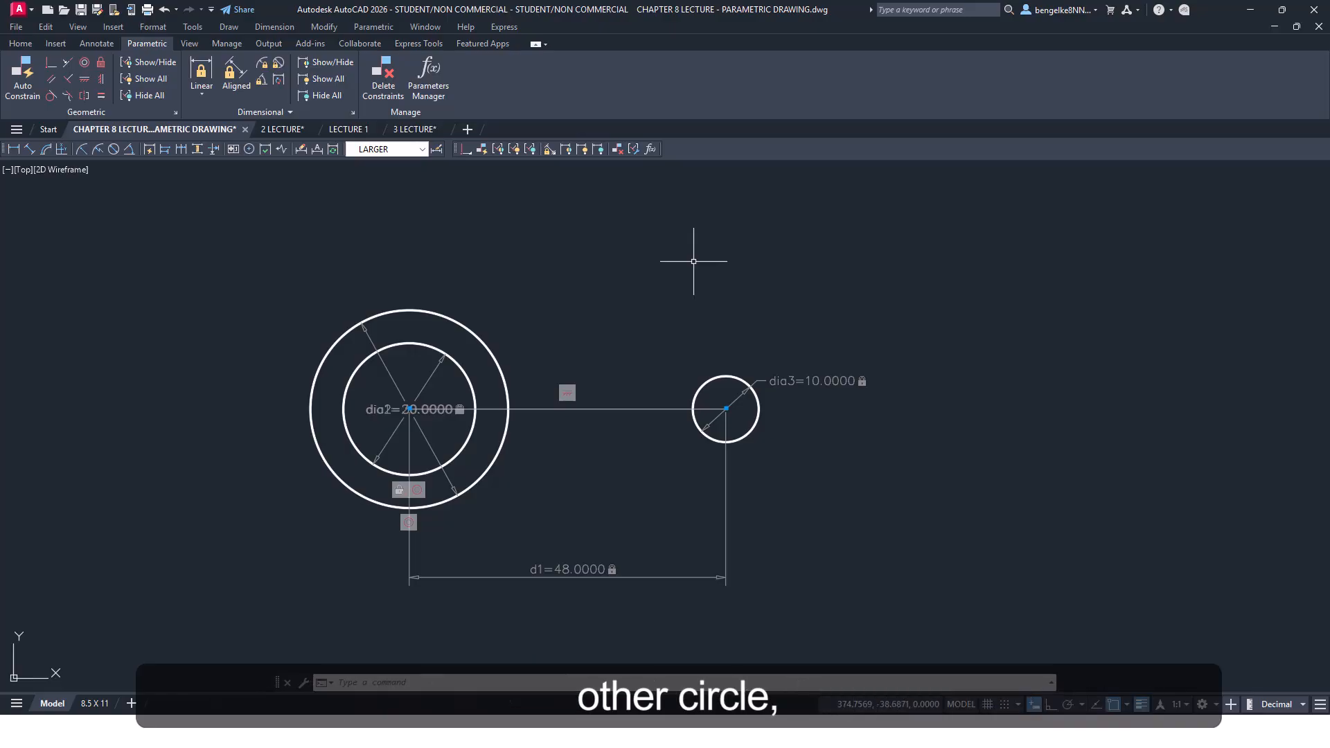
scroll(695, 261, down, 4)
key(Escape)
key(Escape)
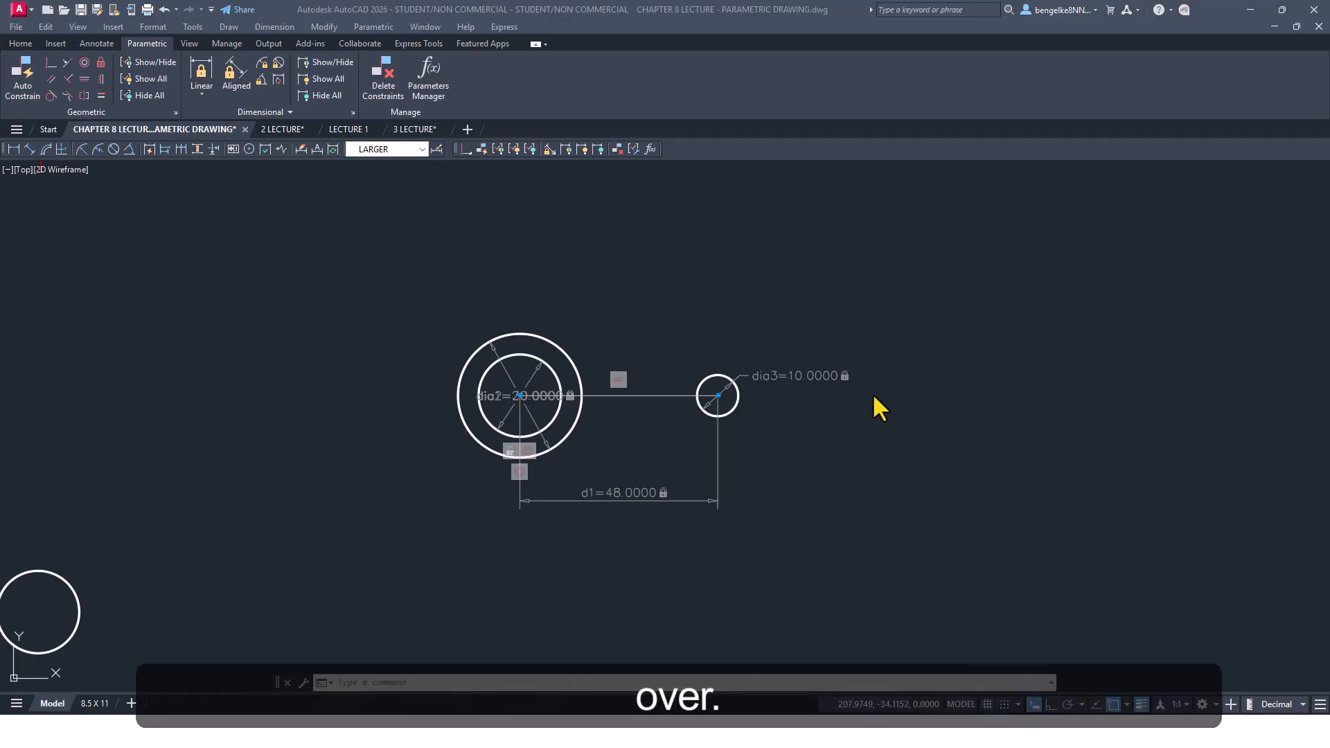
Draw a second, nearly horizontal construction line above the circles, from over the concentric circles to well past the small circle
click(21, 43)
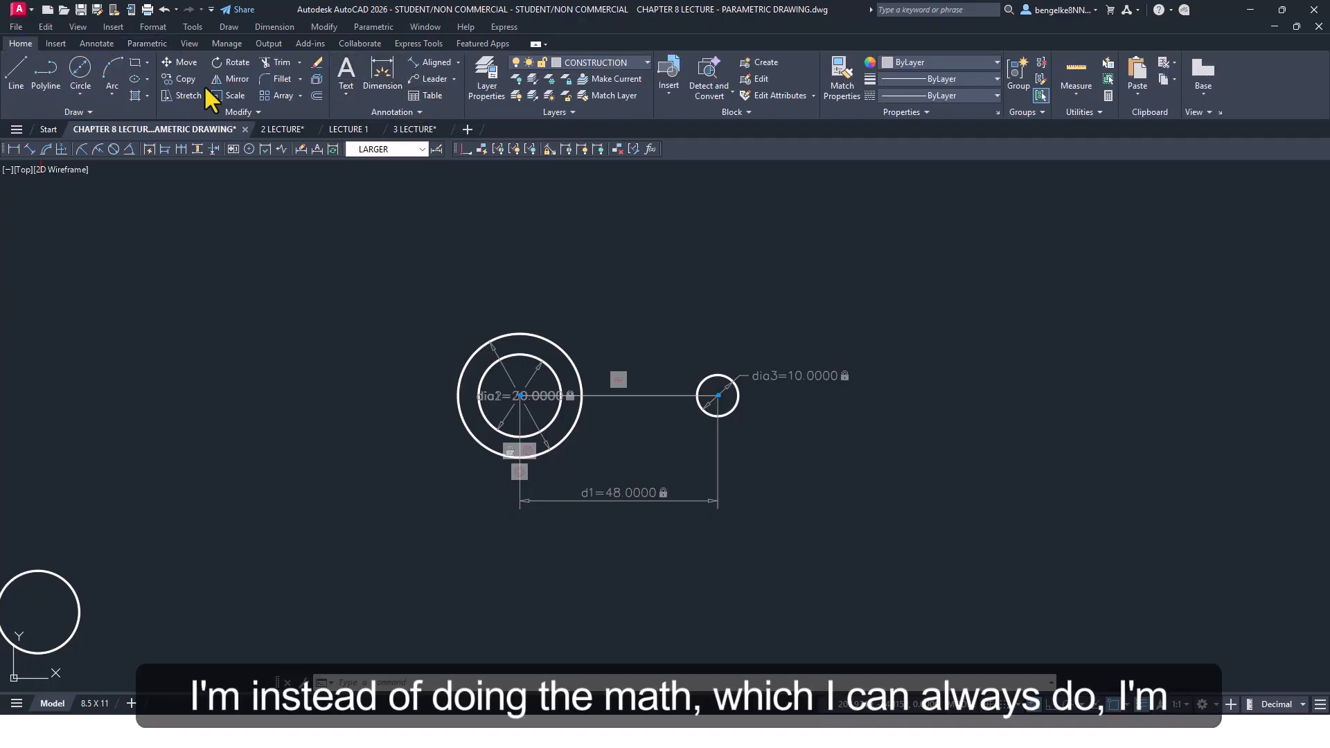
click(16, 69)
scroll(546, 388, up, 6)
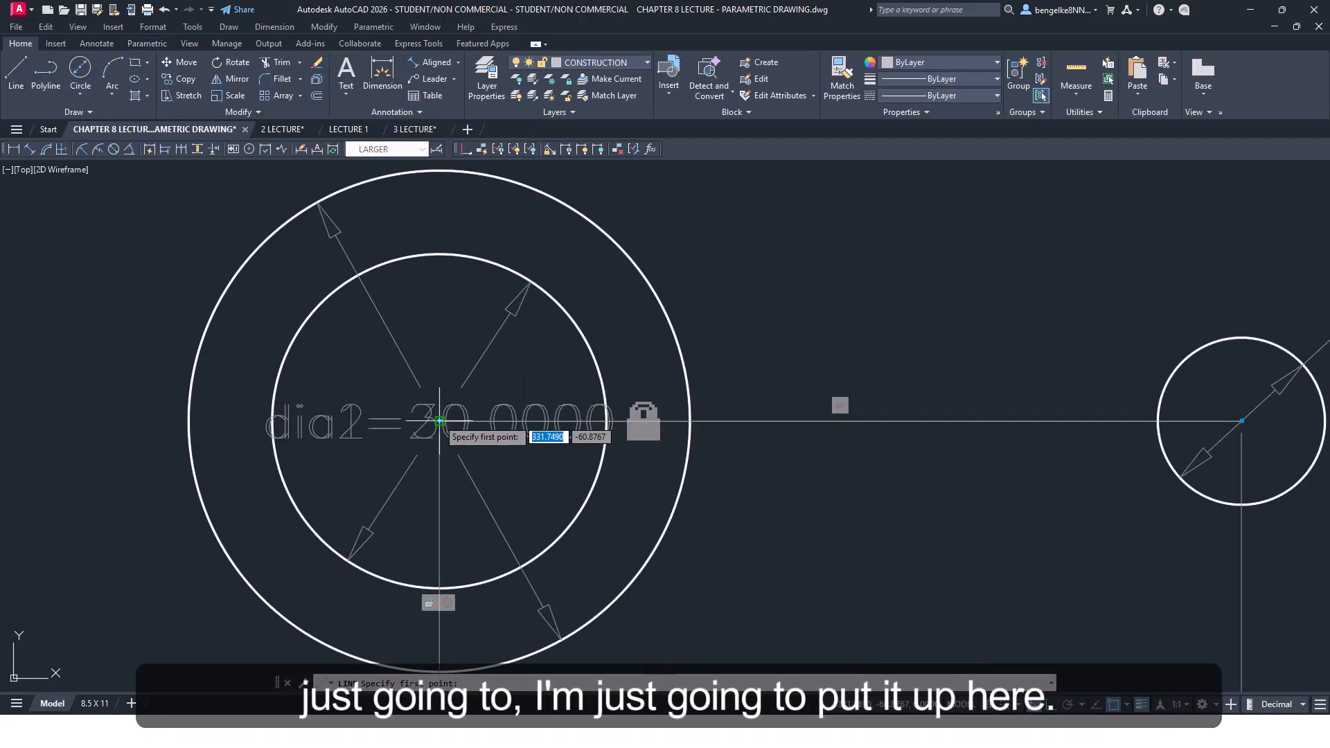
scroll(778, 268, down, 6)
click(705, 215)
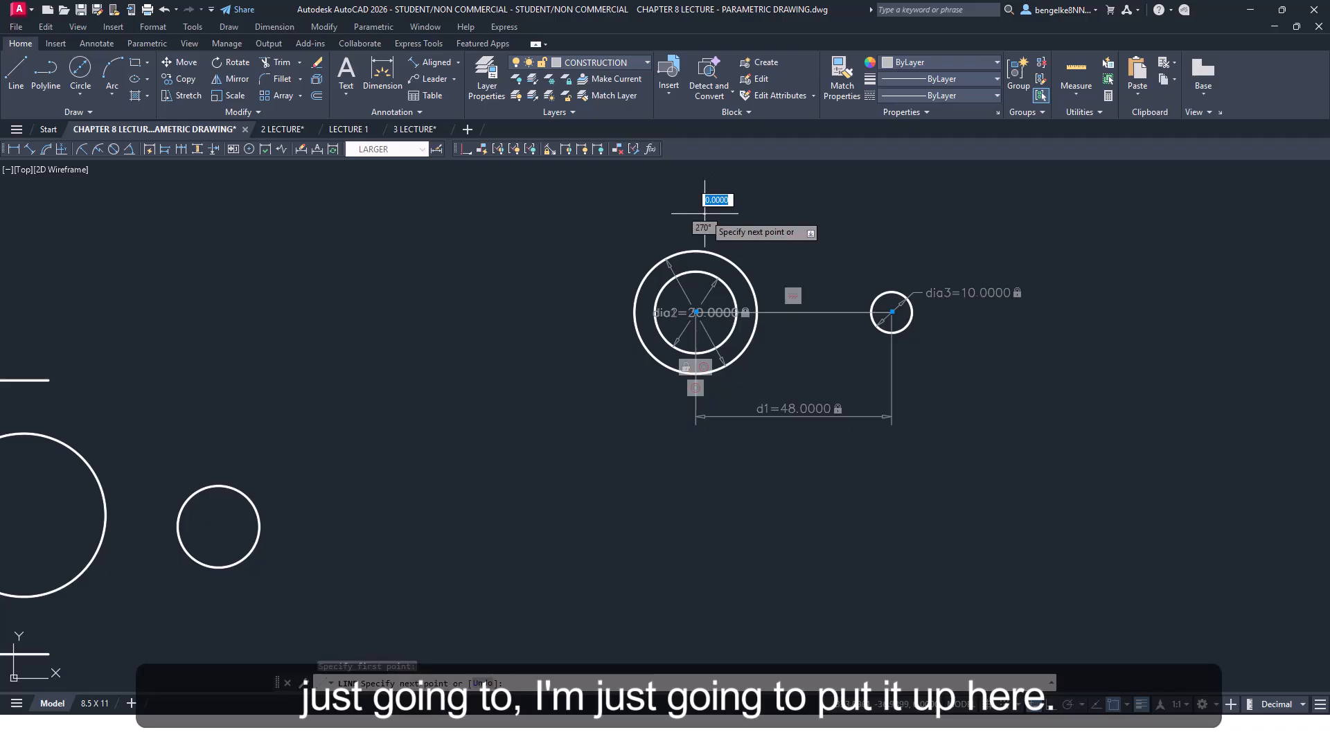
click(1062, 217)
key(Escape)
key(Escape)
middle_drag(959, 243, 719, 330)
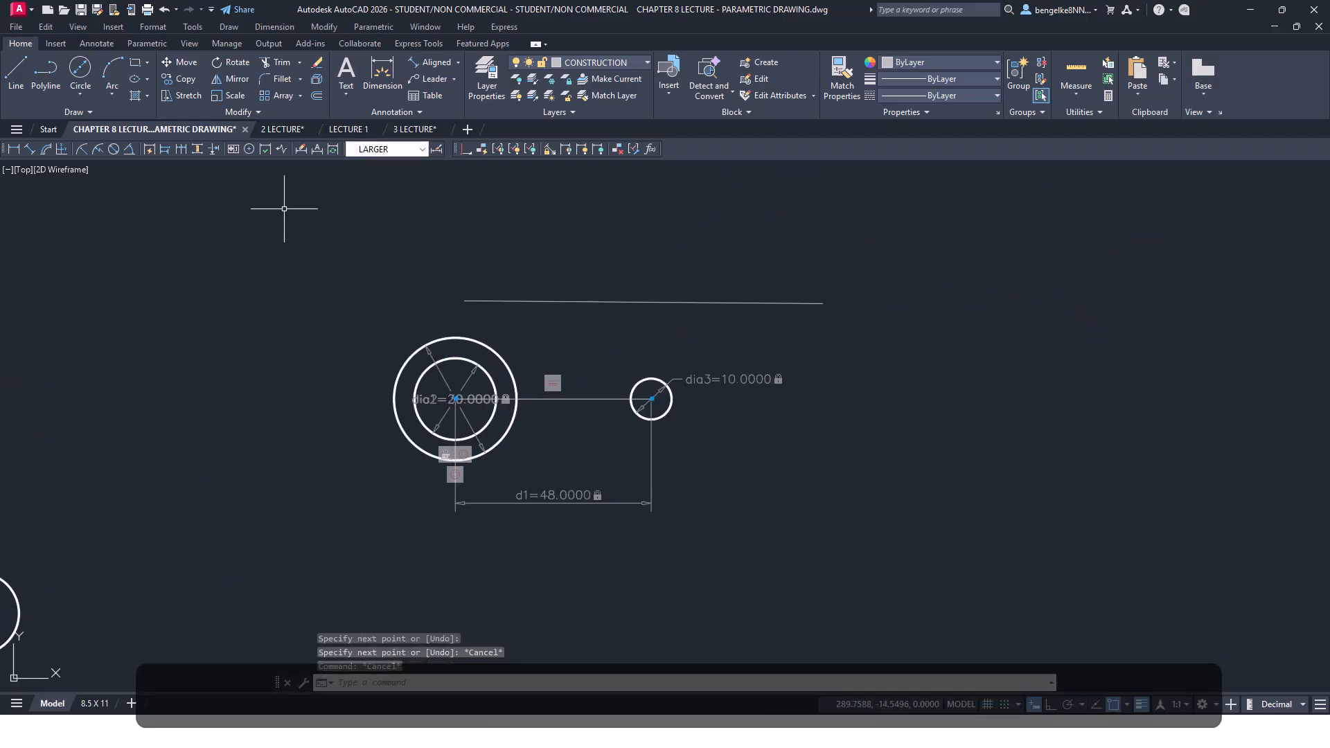
Constrain the upper construction line horizontal and make its left endpoint coincident with the concentric circles' centre
click(96, 44)
click(147, 44)
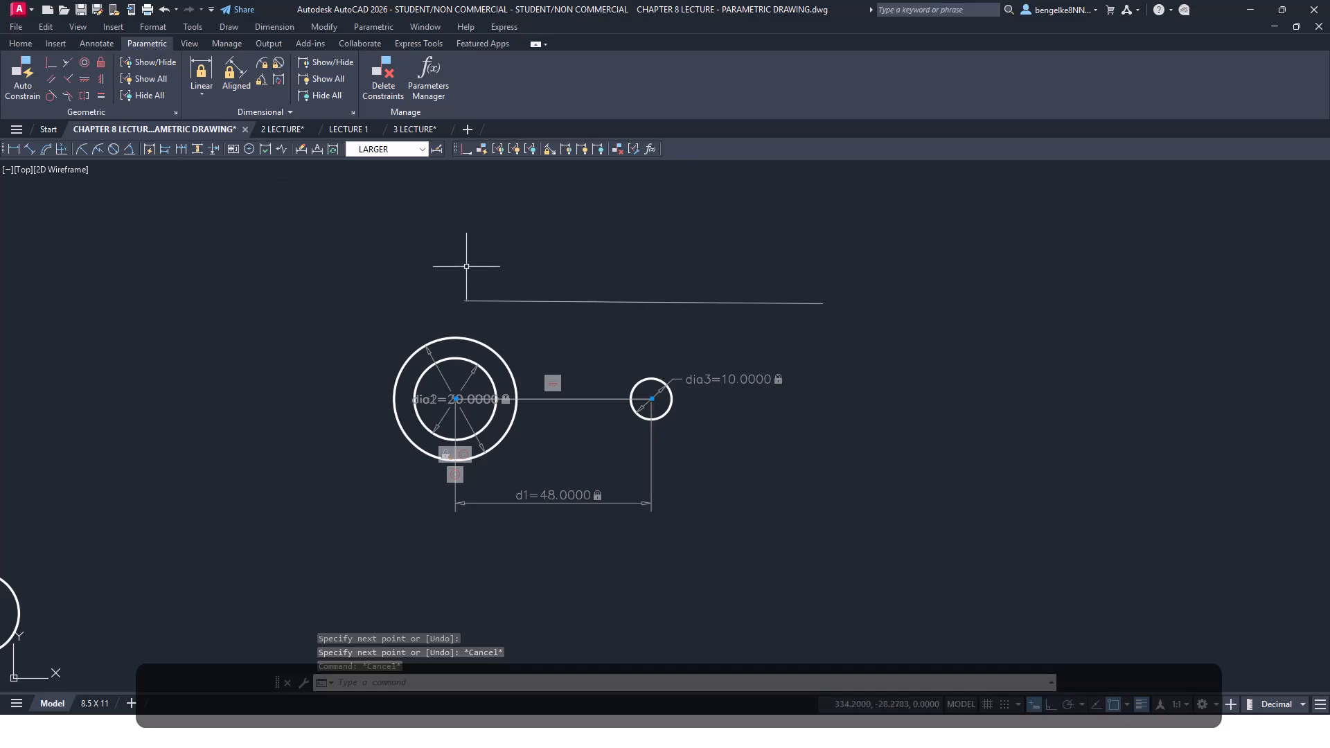
click(85, 78)
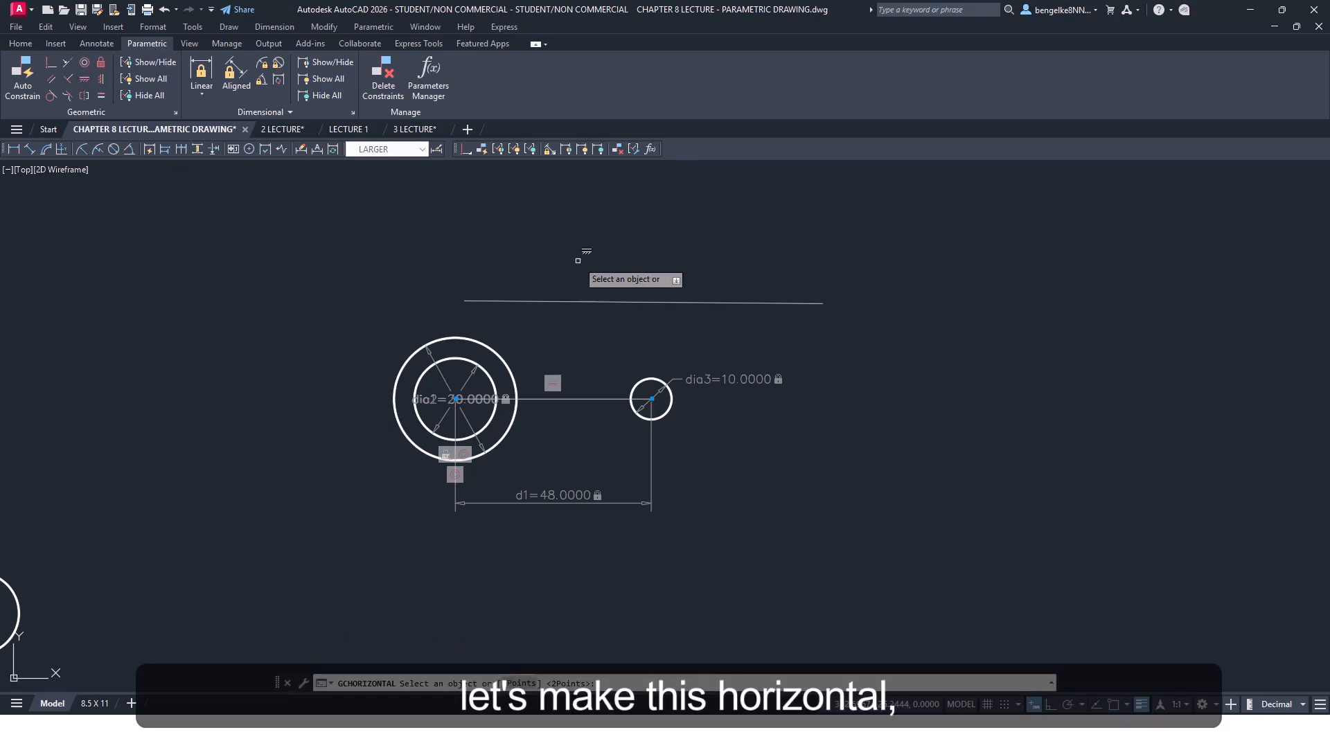
click(576, 301)
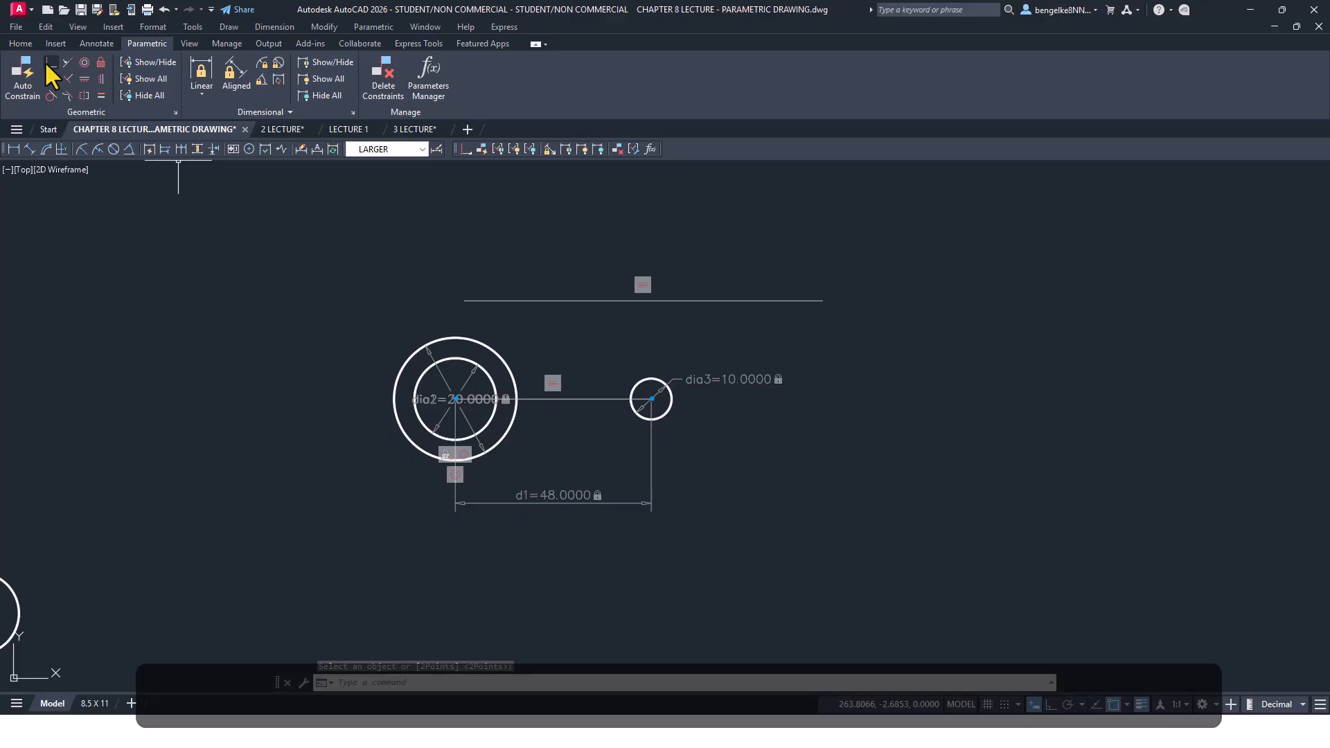
click(50, 64)
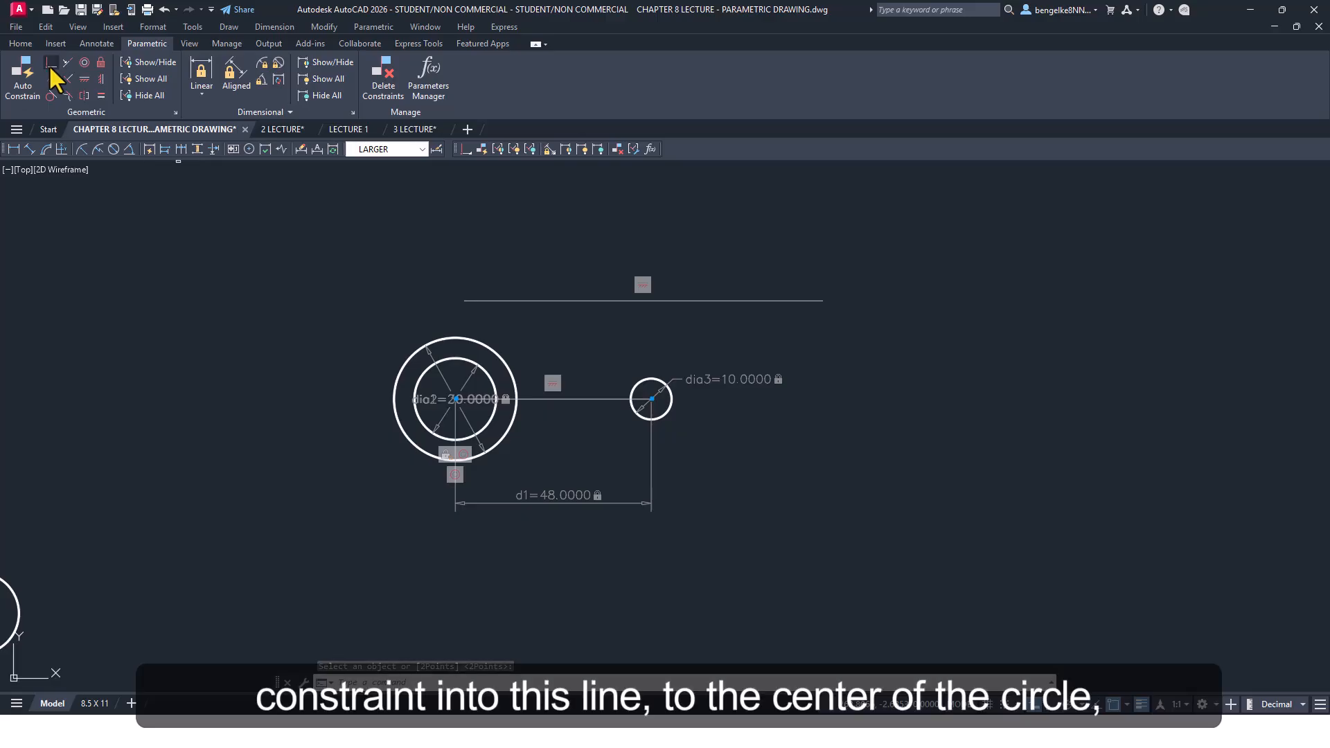
click(485, 291)
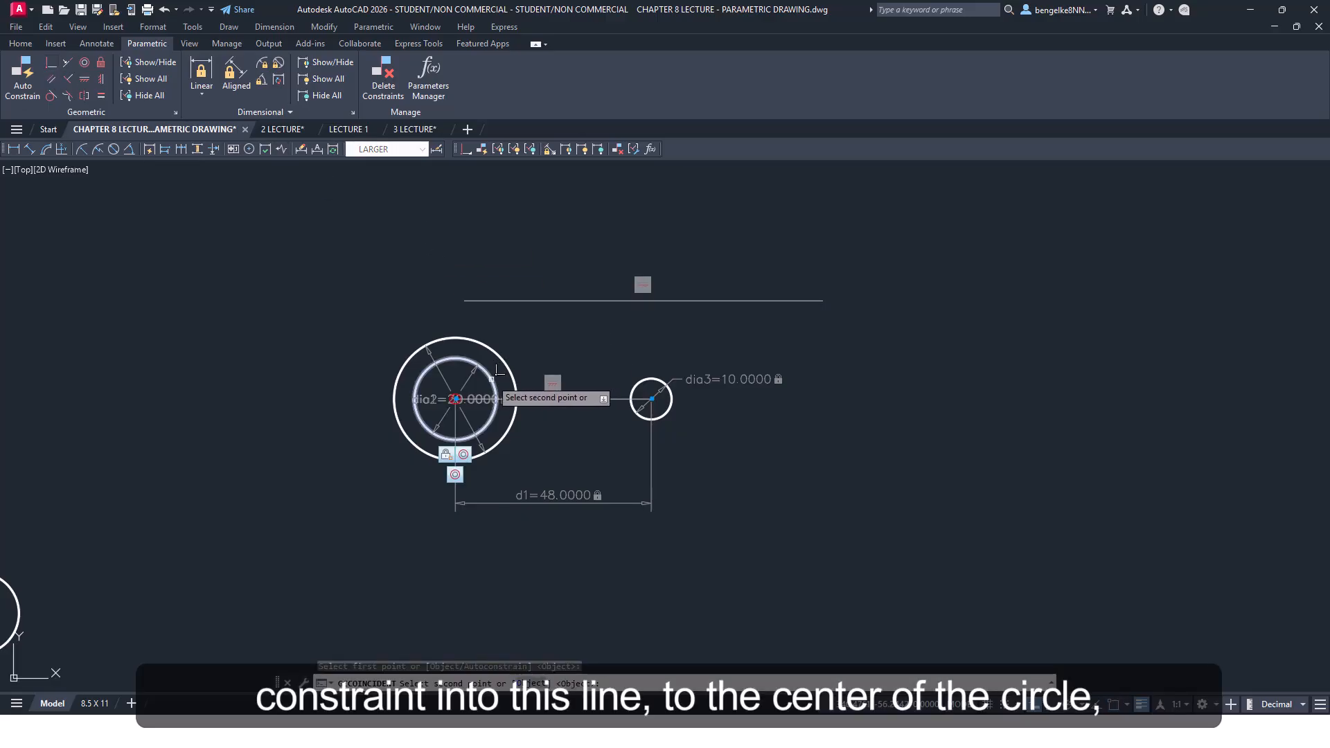
click(499, 371)
Add a linear dimensional constraint between the long construction line's endpoints, placed below the 48 dimension, and set it to 96
click(206, 76)
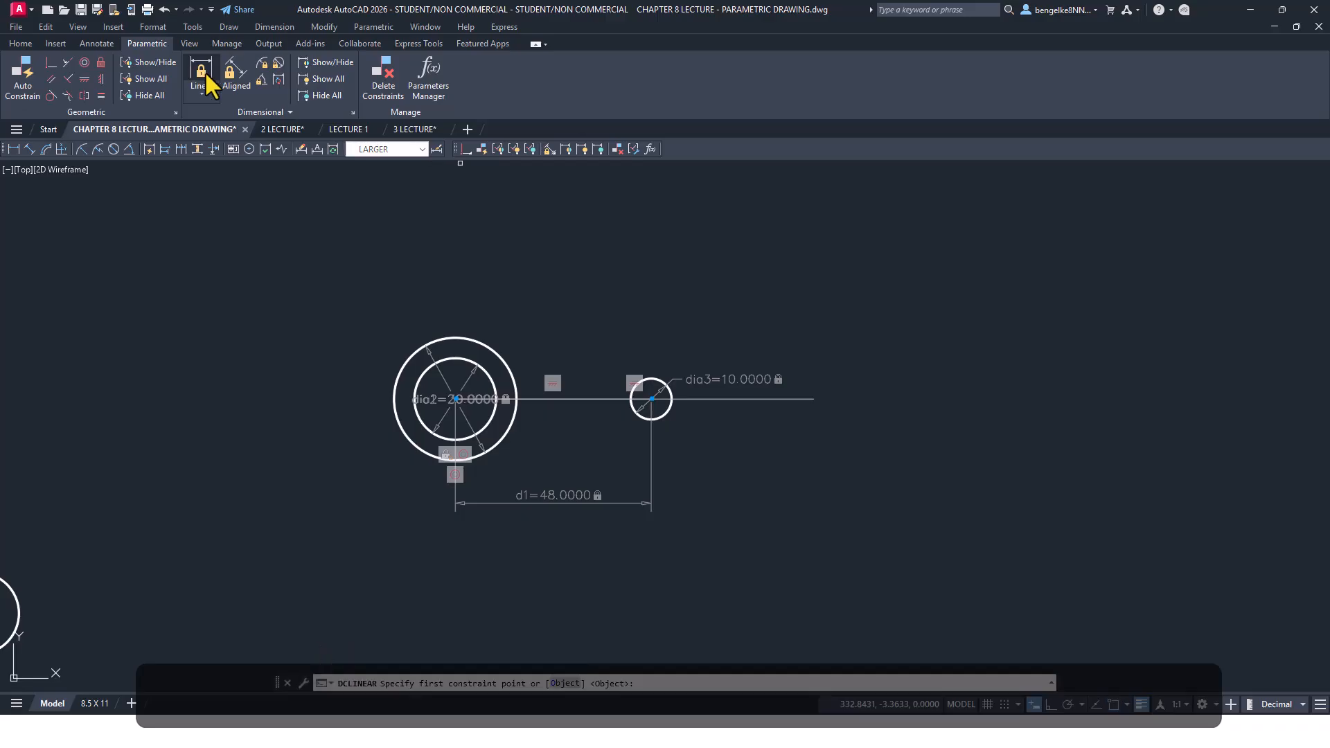
click(535, 400)
click(814, 400)
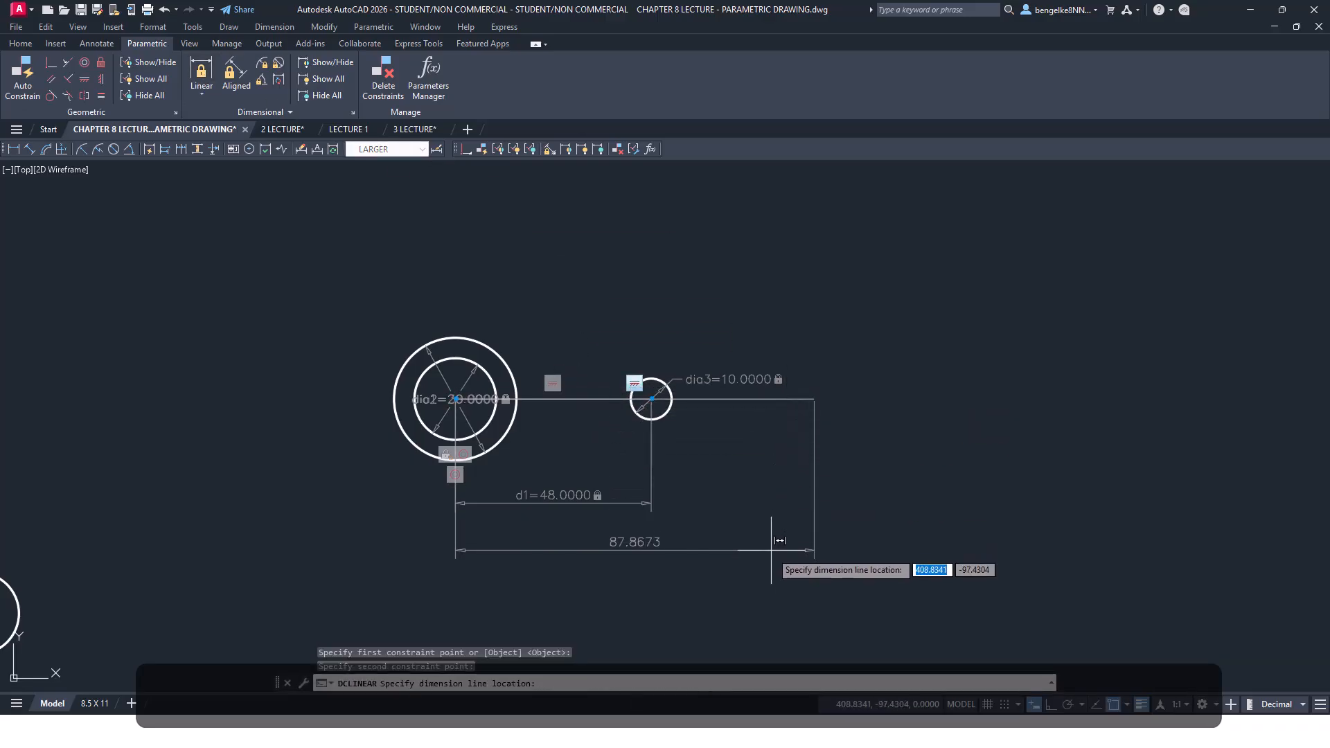
click(772, 555)
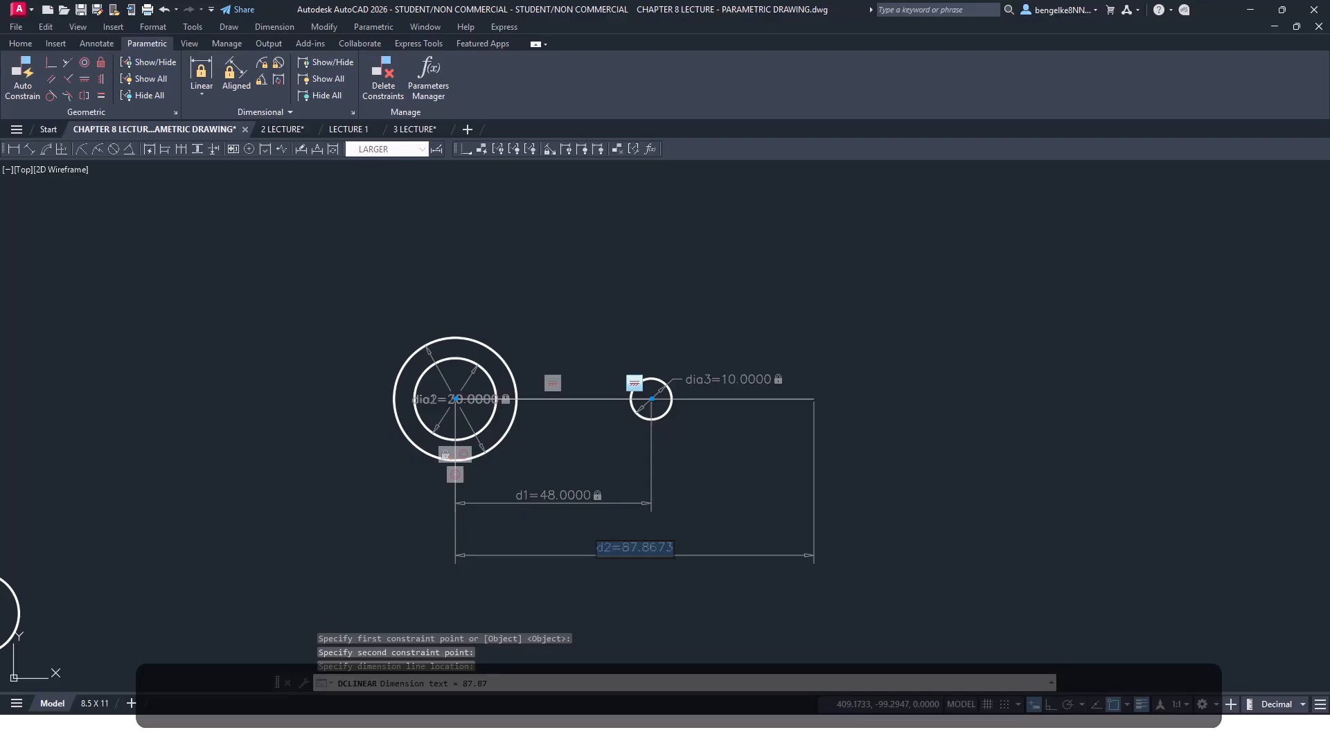
text(96)
key(Return)
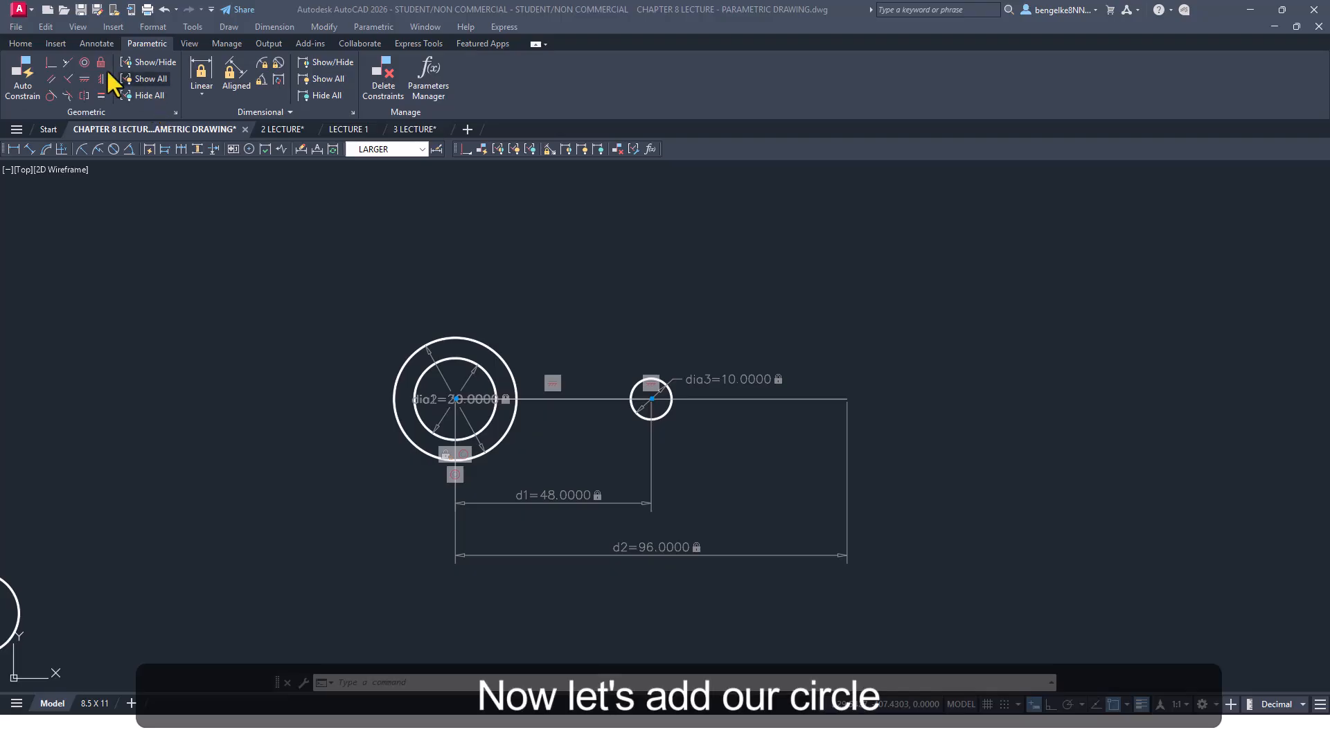
Make OBJECT LINES the current layer
click(23, 41)
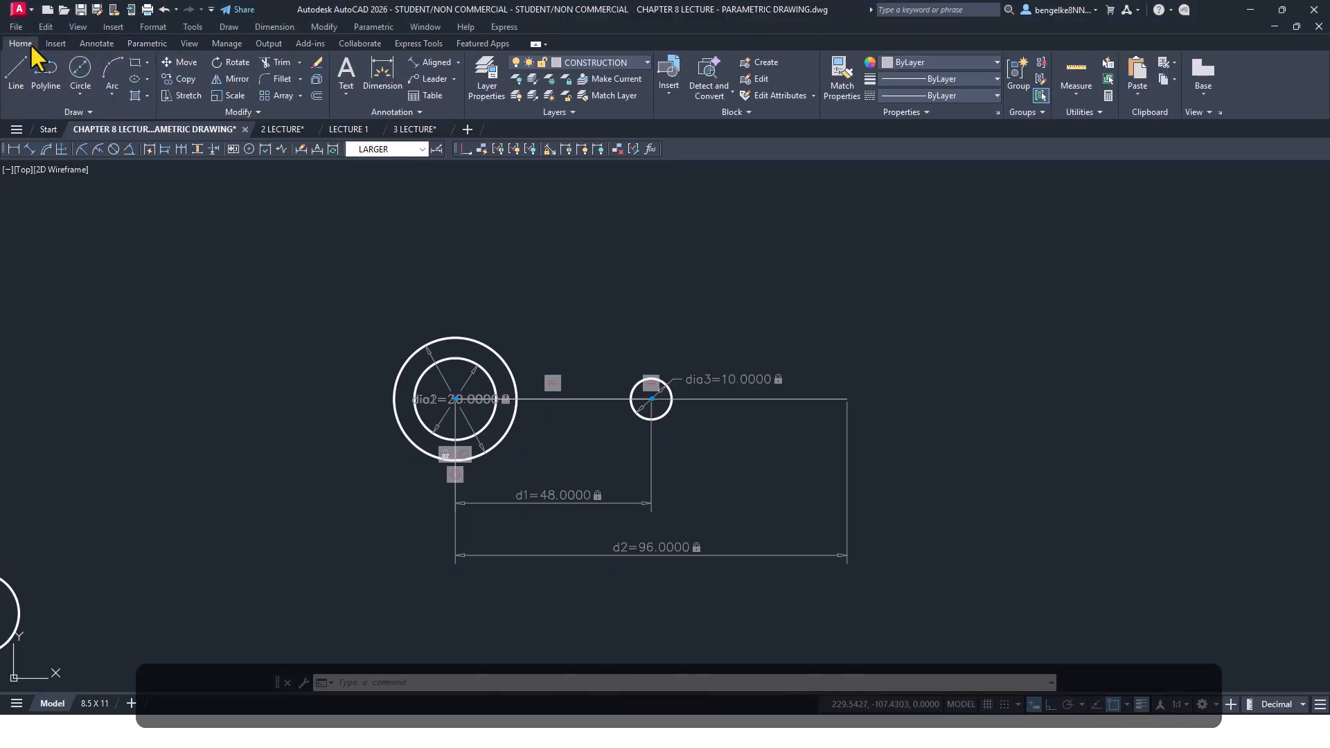
click(79, 70)
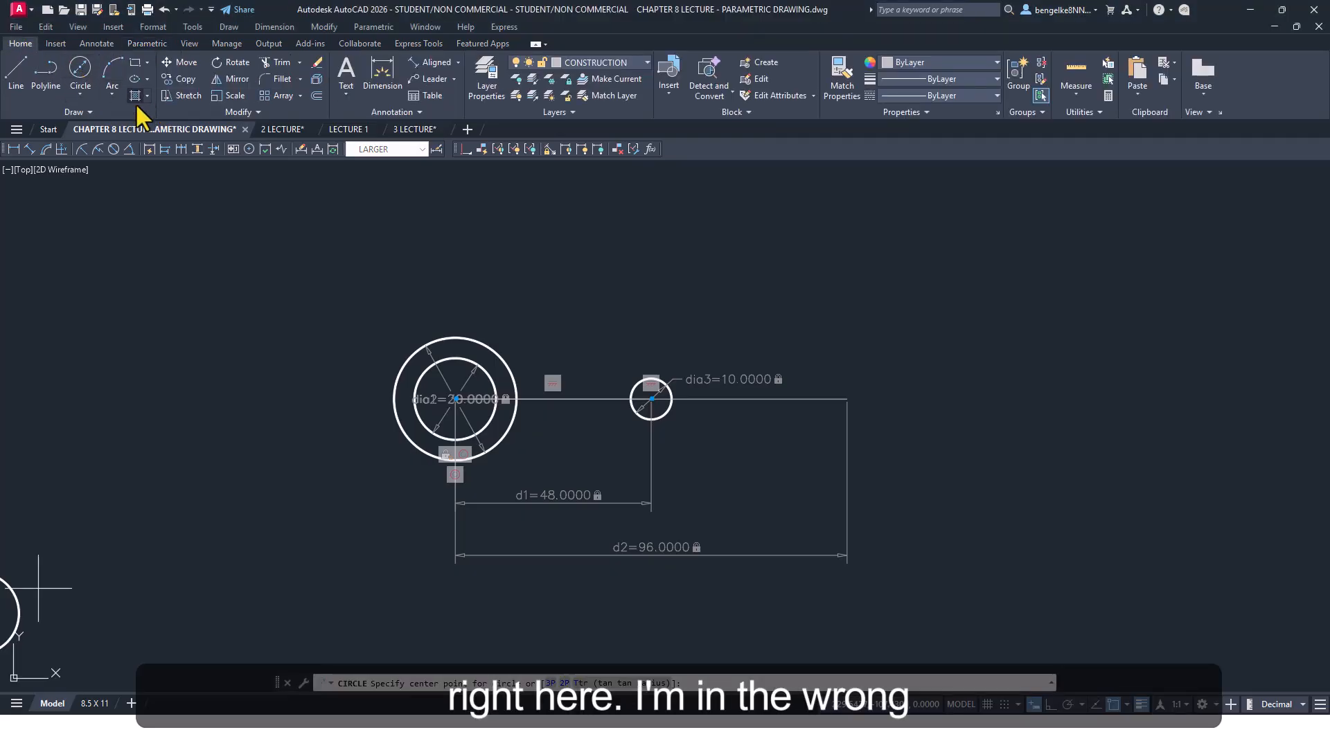
click(920, 388)
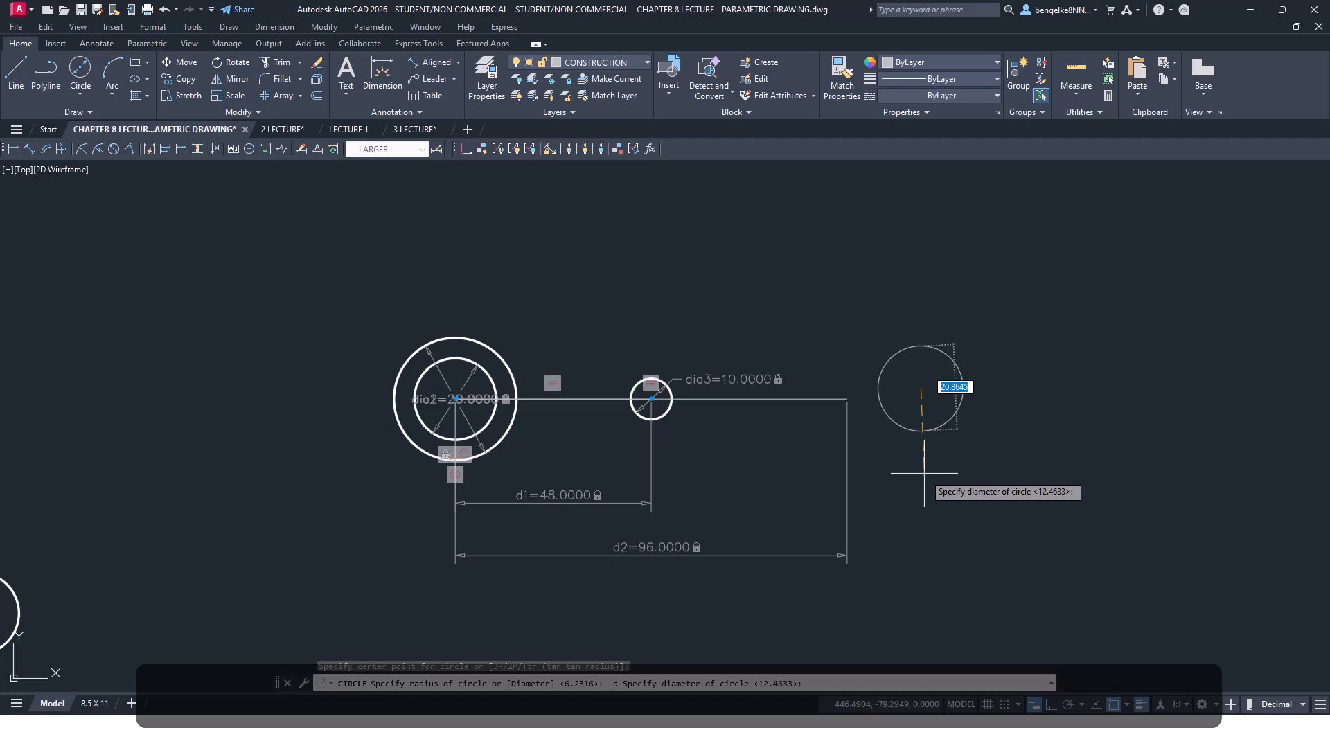
click(611, 64)
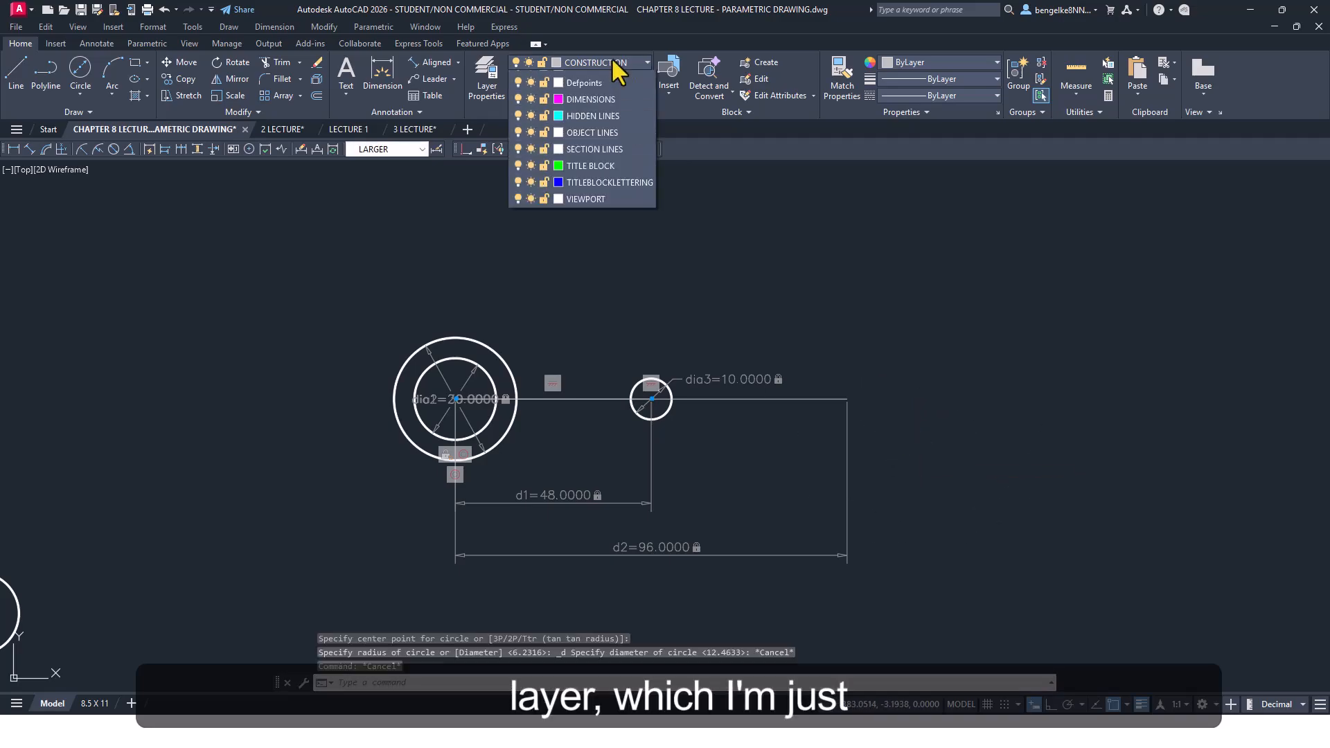
click(592, 195)
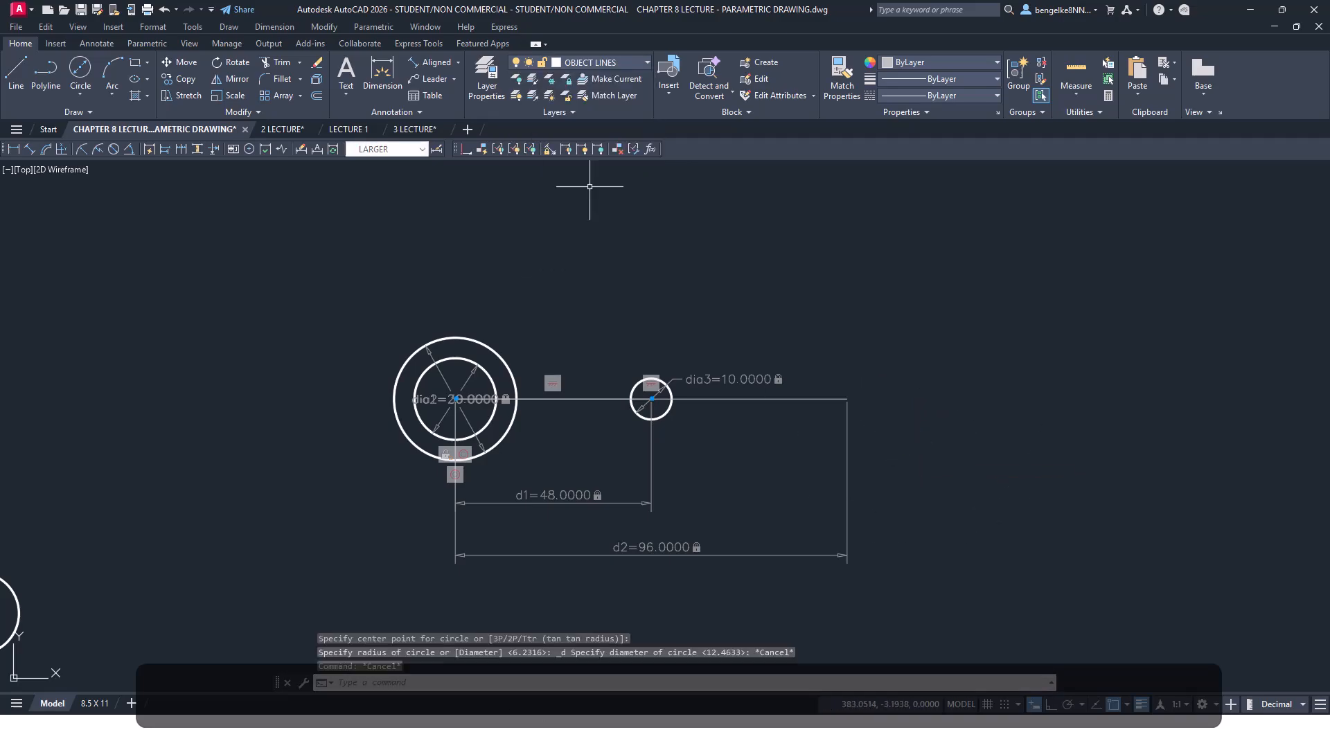
Draw a circle about 22.7 in diameter above and to the right of the long construction line's free endpoint
click(82, 68)
click(904, 352)
text(d)
key(Return)
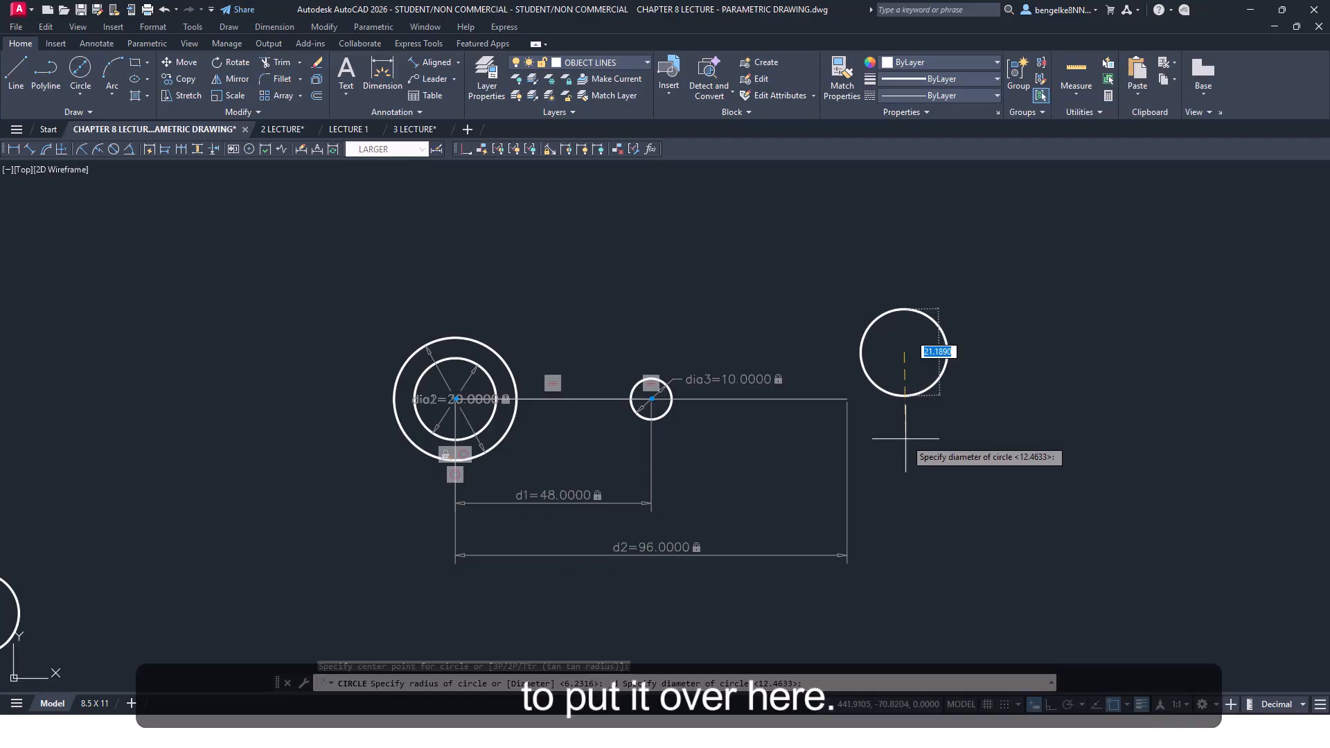
click(906, 445)
key(Escape)
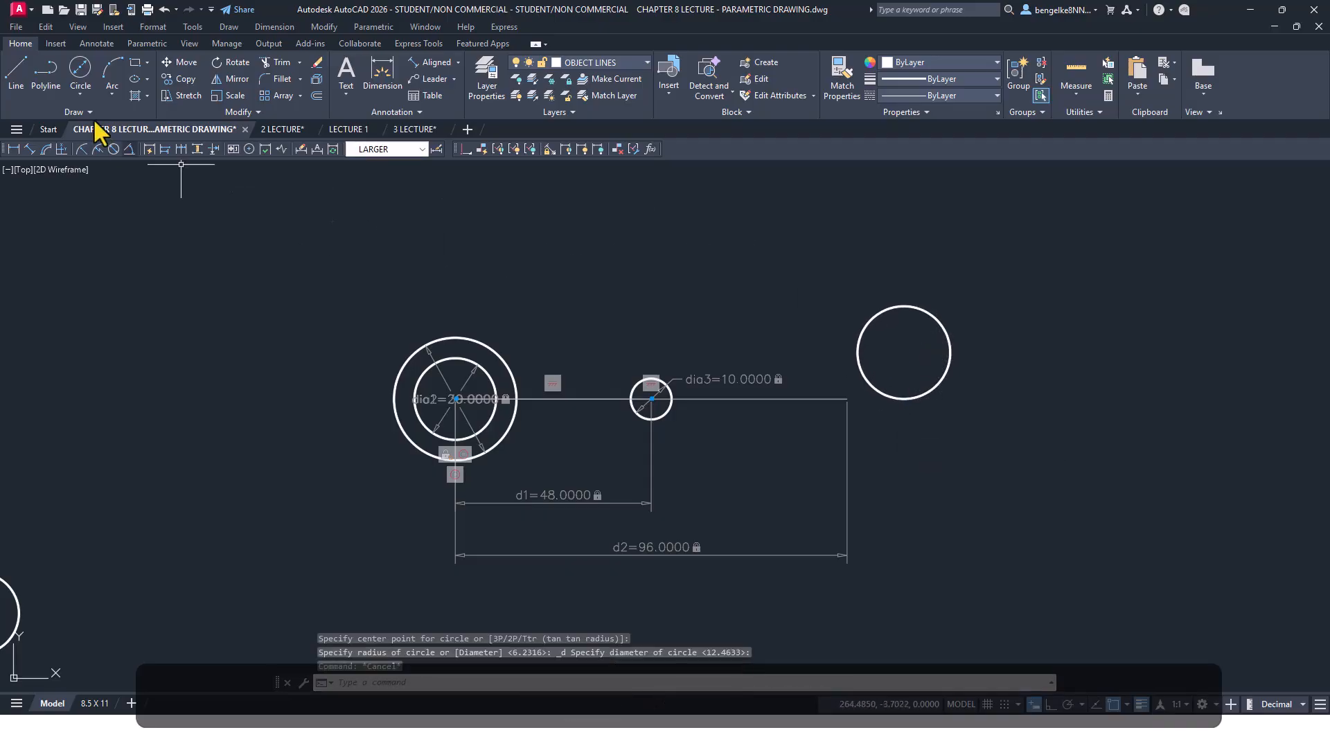
Add a diameter dimensional constraint to the new circle and set it to 20
click(95, 44)
click(142, 45)
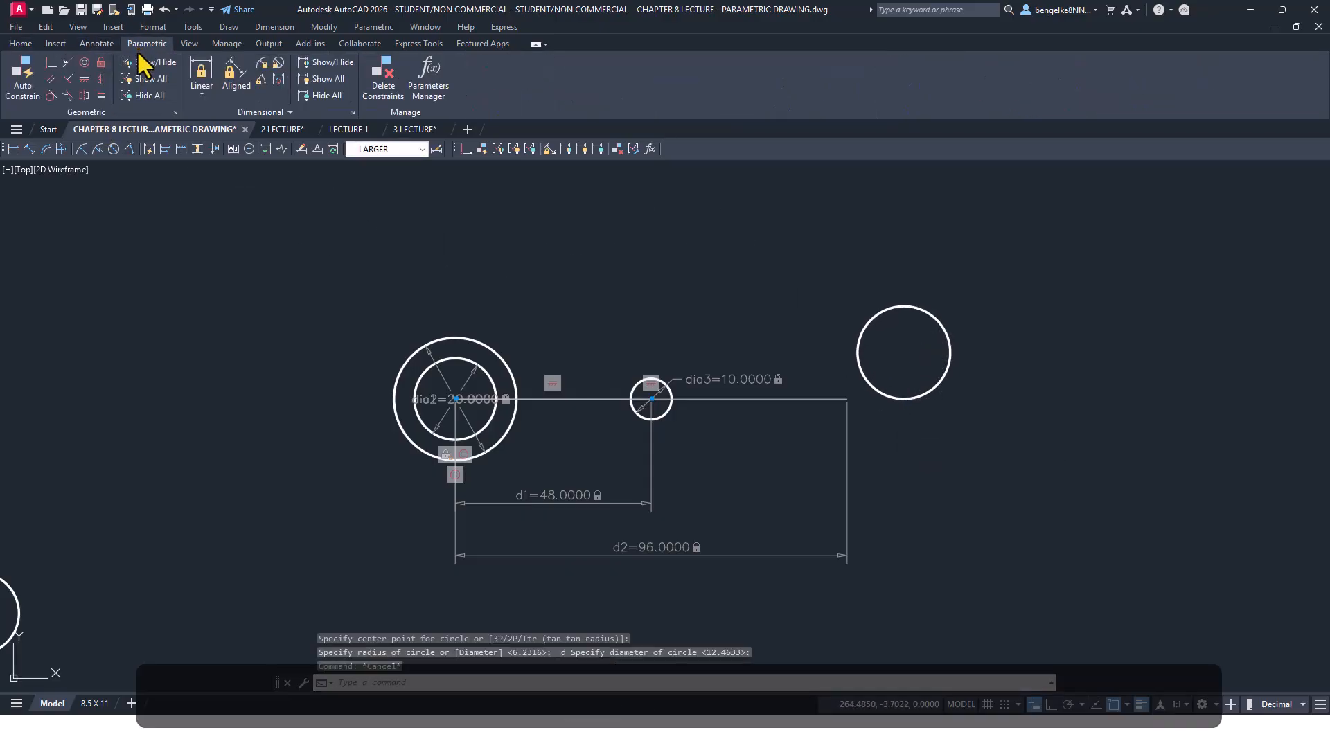
click(278, 62)
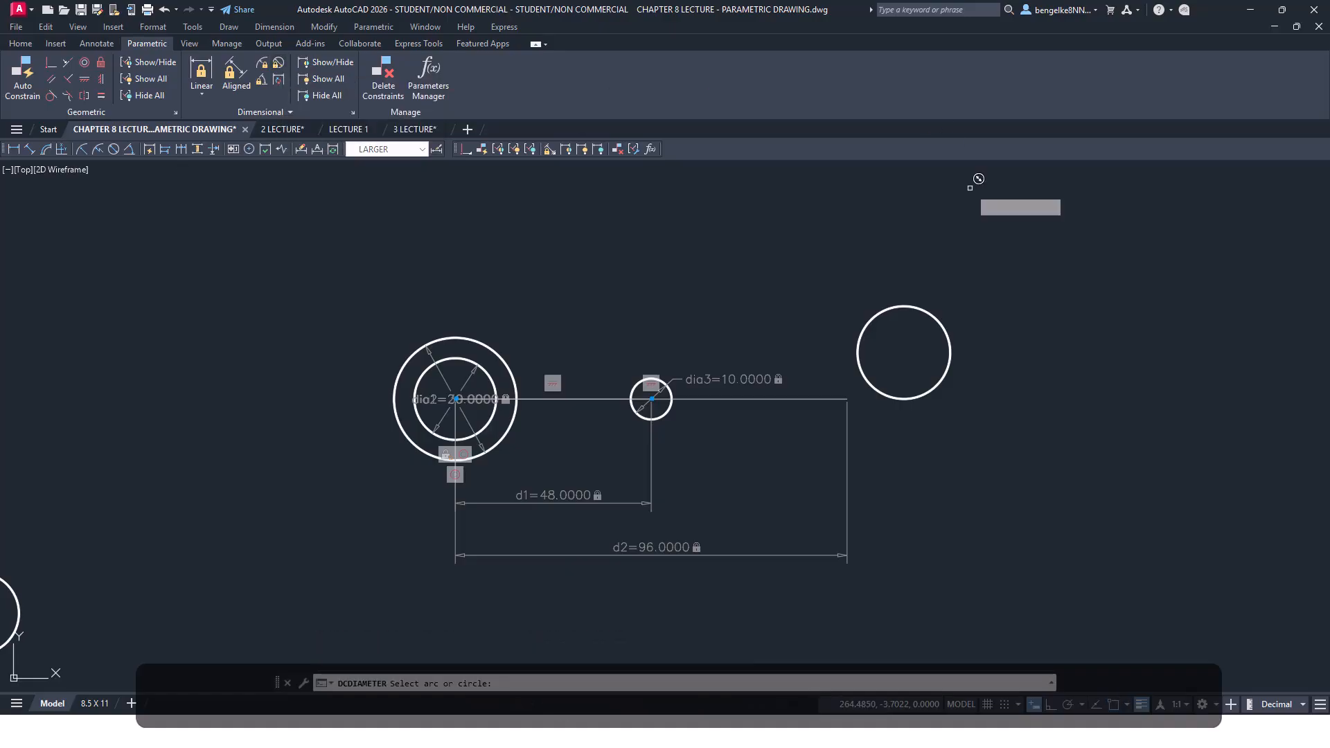
click(925, 392)
click(971, 429)
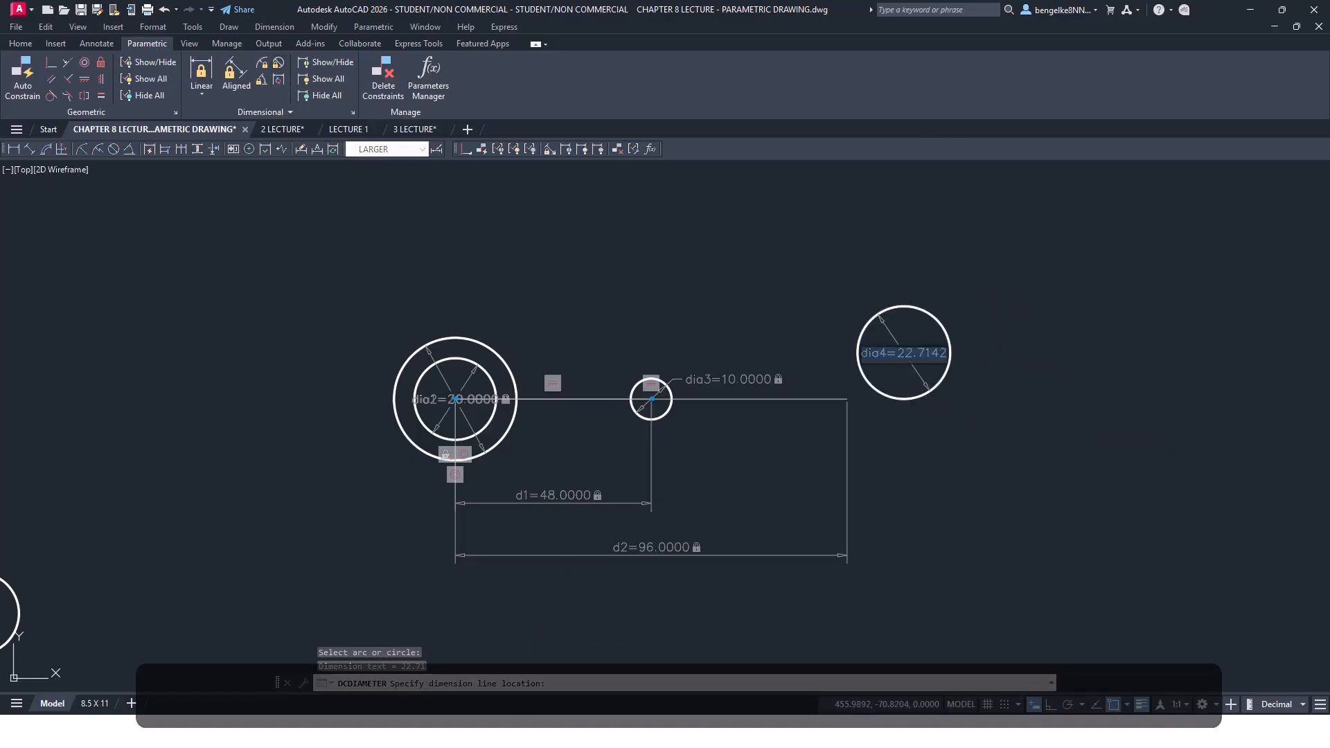
text(20)
key(Return)
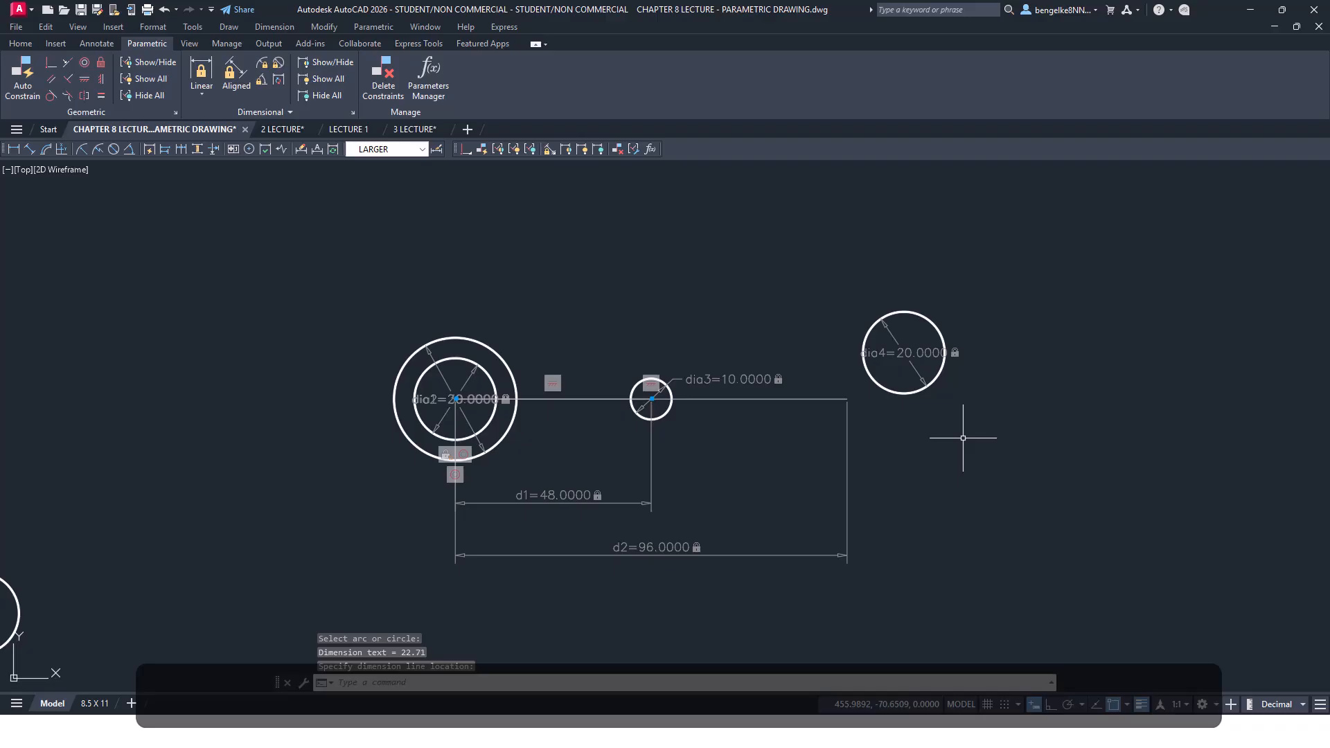
Apply a coincident constraint to place the new 20-diameter circle's centre on the long construction line's free right endpoint
click(50, 62)
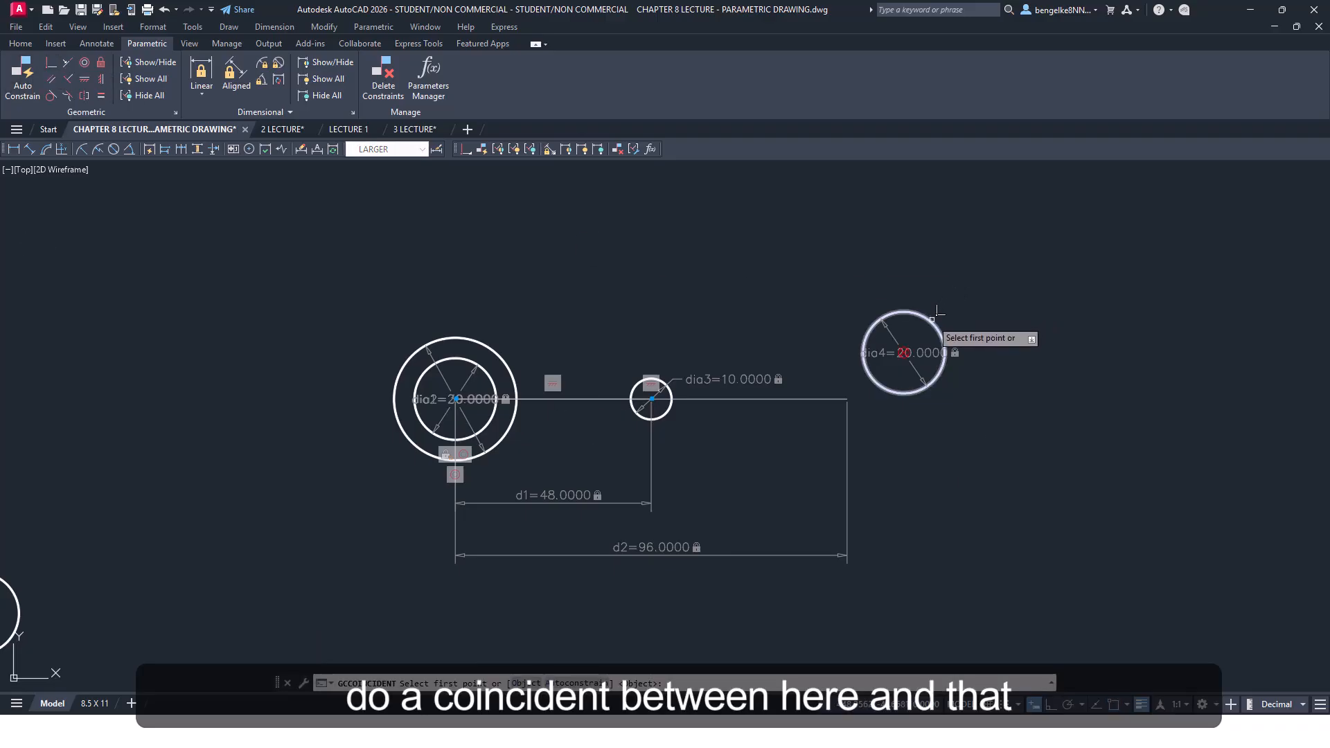
click(844, 398)
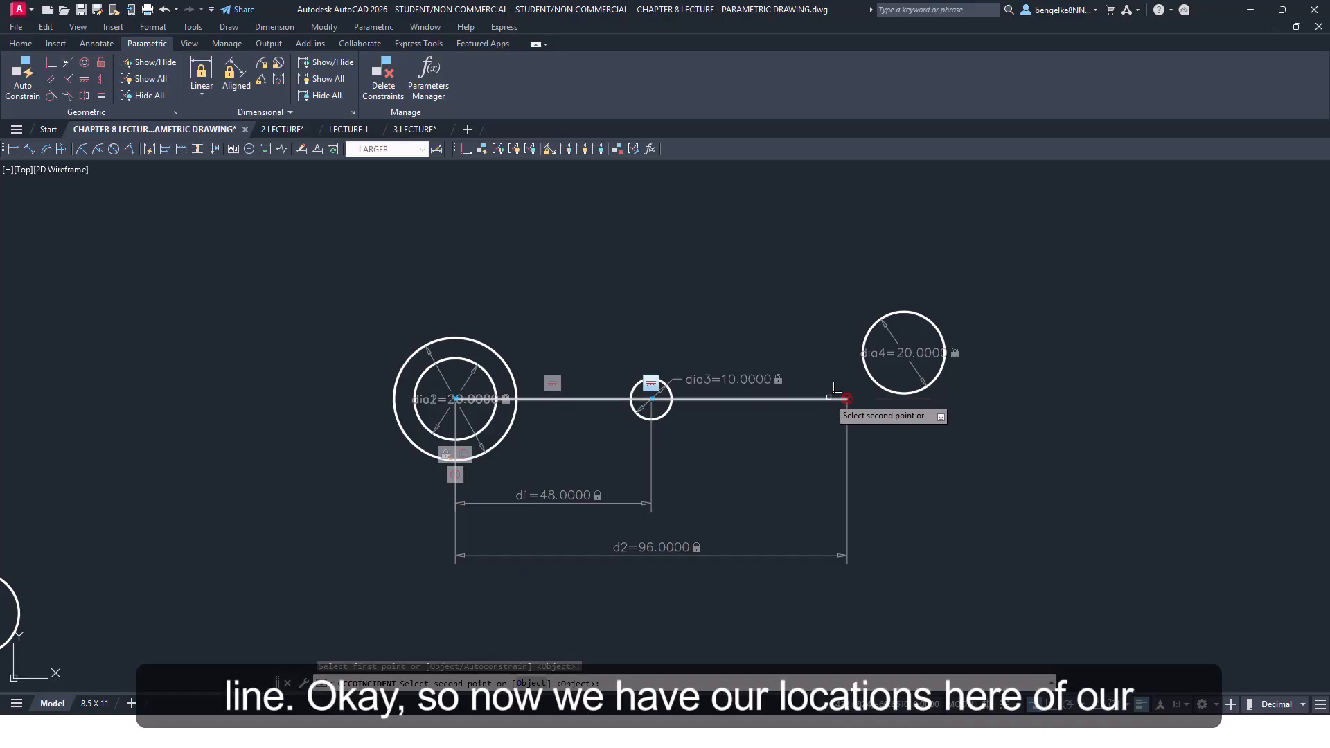
click(903, 352)
key(Escape)
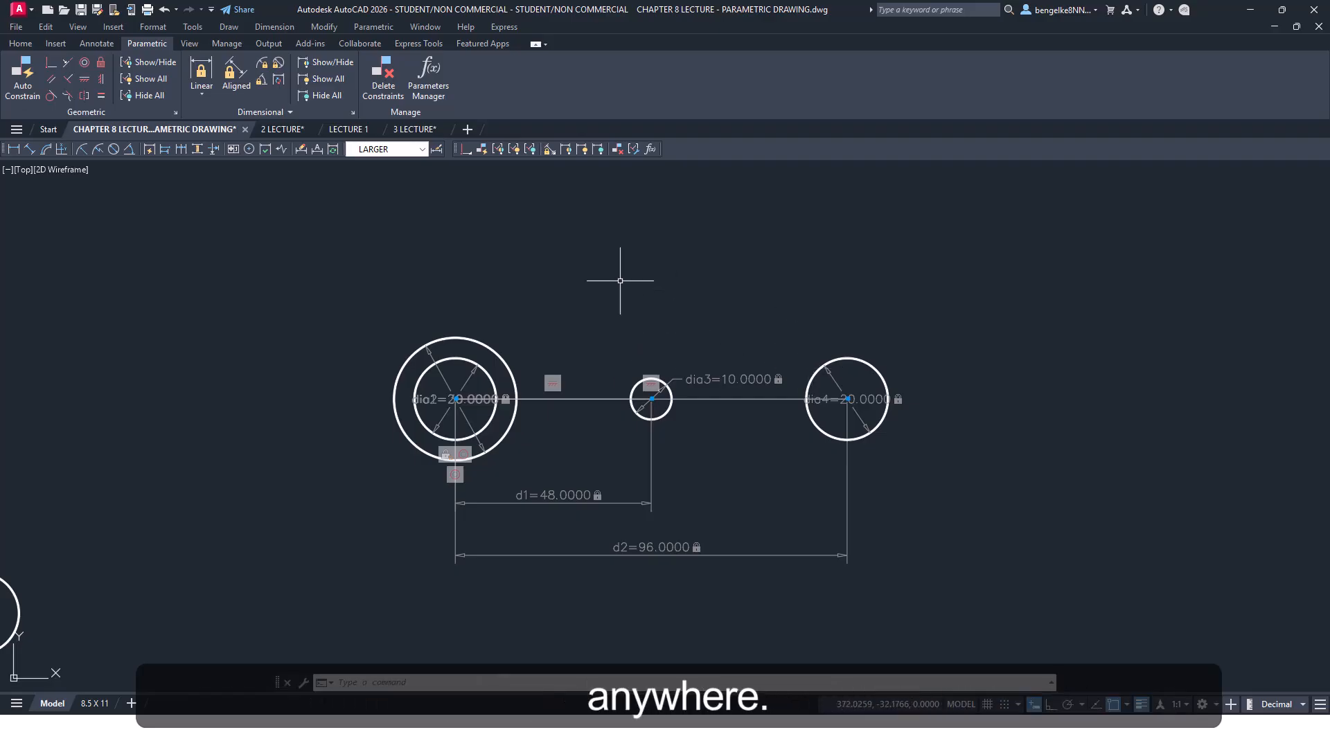
Save the drawing
middle_drag(659, 290, 636, 383)
scroll(608, 356, down, 4)
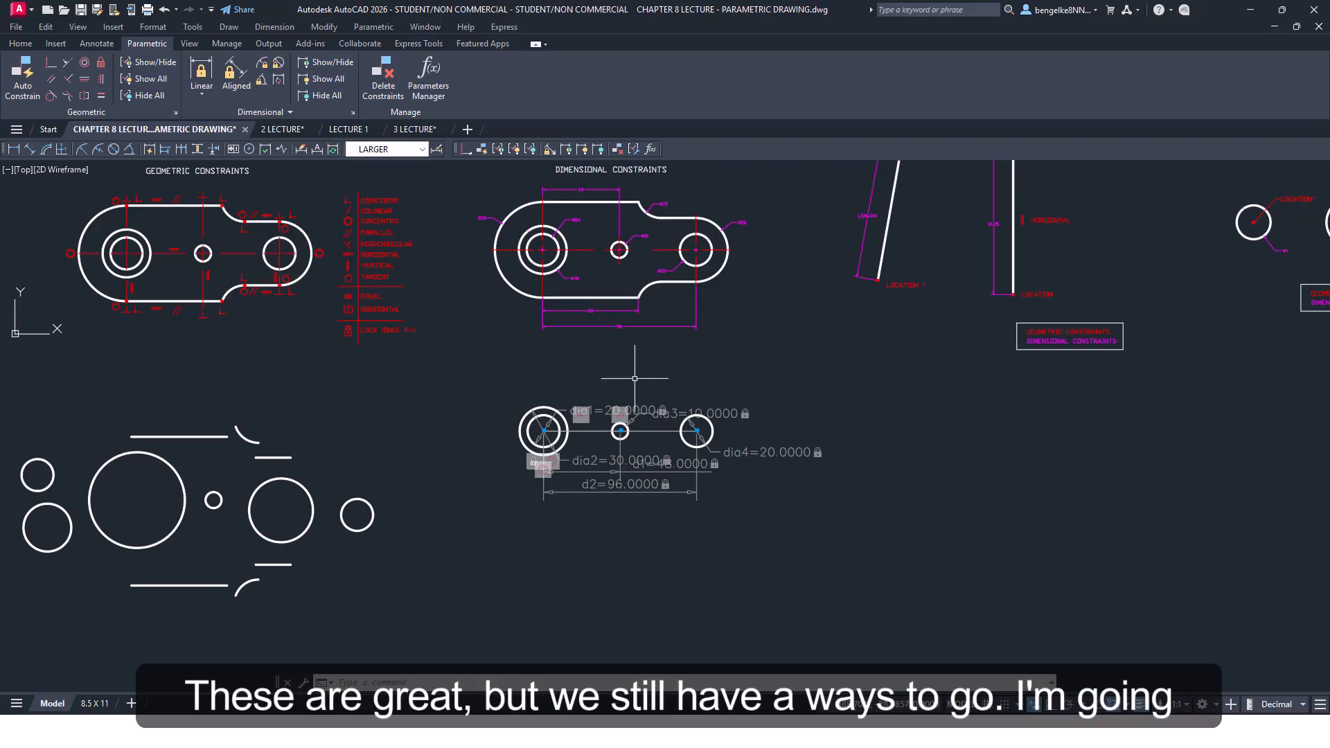
scroll(631, 448, up, 4)
key(Escape)
key(Escape)
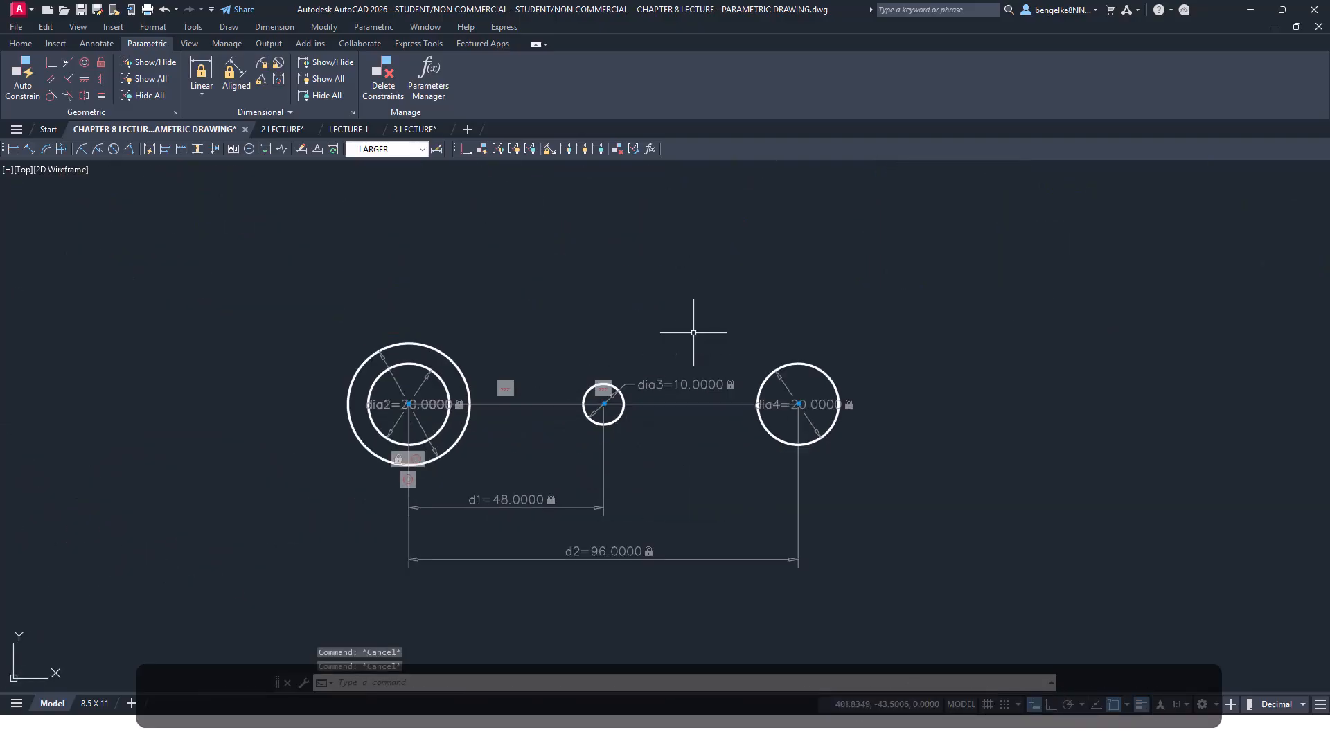
key(ctrl+s)
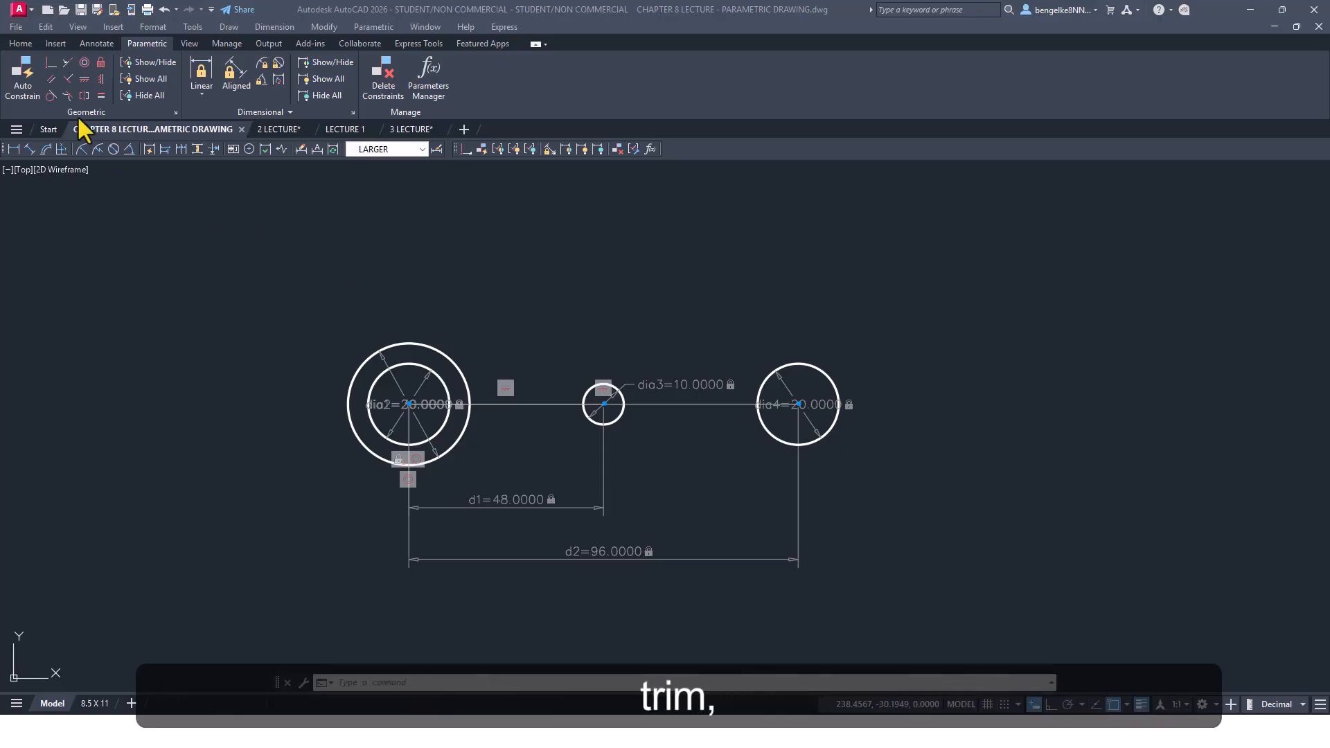
Draw two center-radius circles: one about 21.4 in radius upper left of the concentric circles, and a slightly smaller one above the rightmost circle
click(21, 44)
click(79, 94)
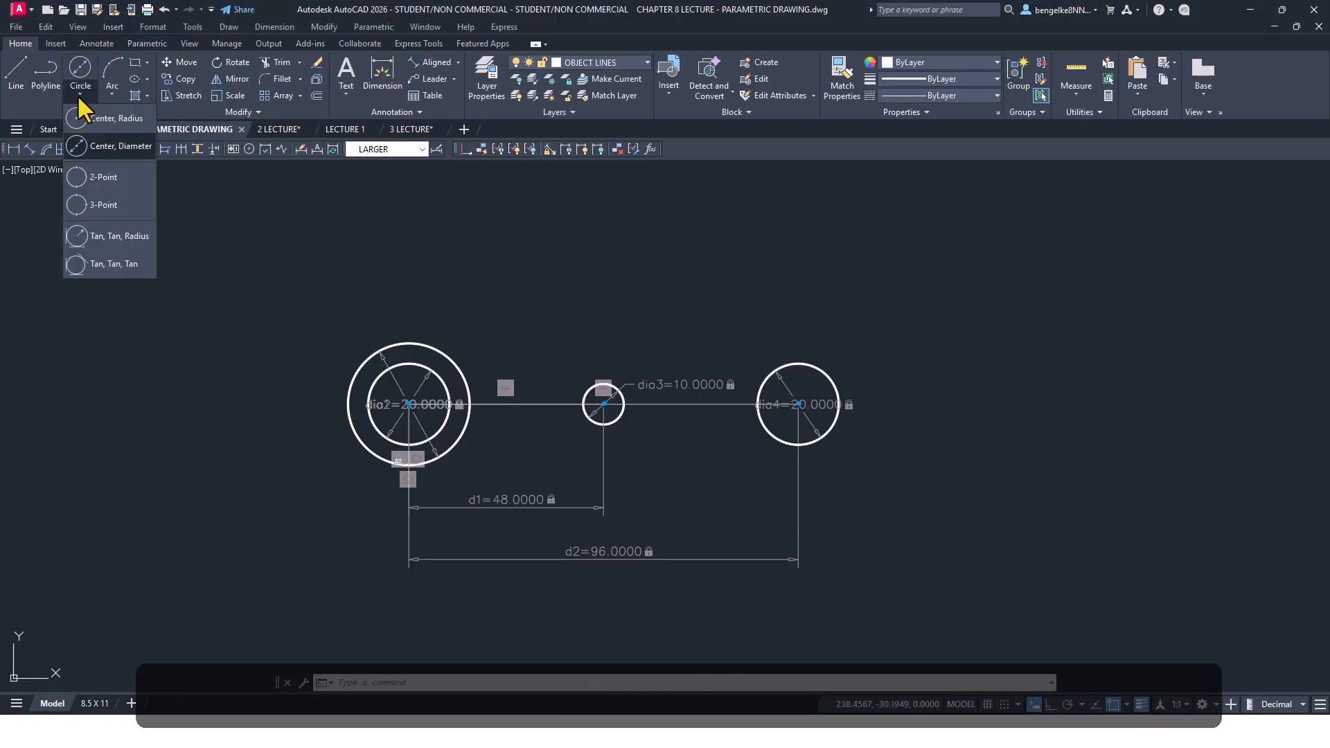
click(97, 121)
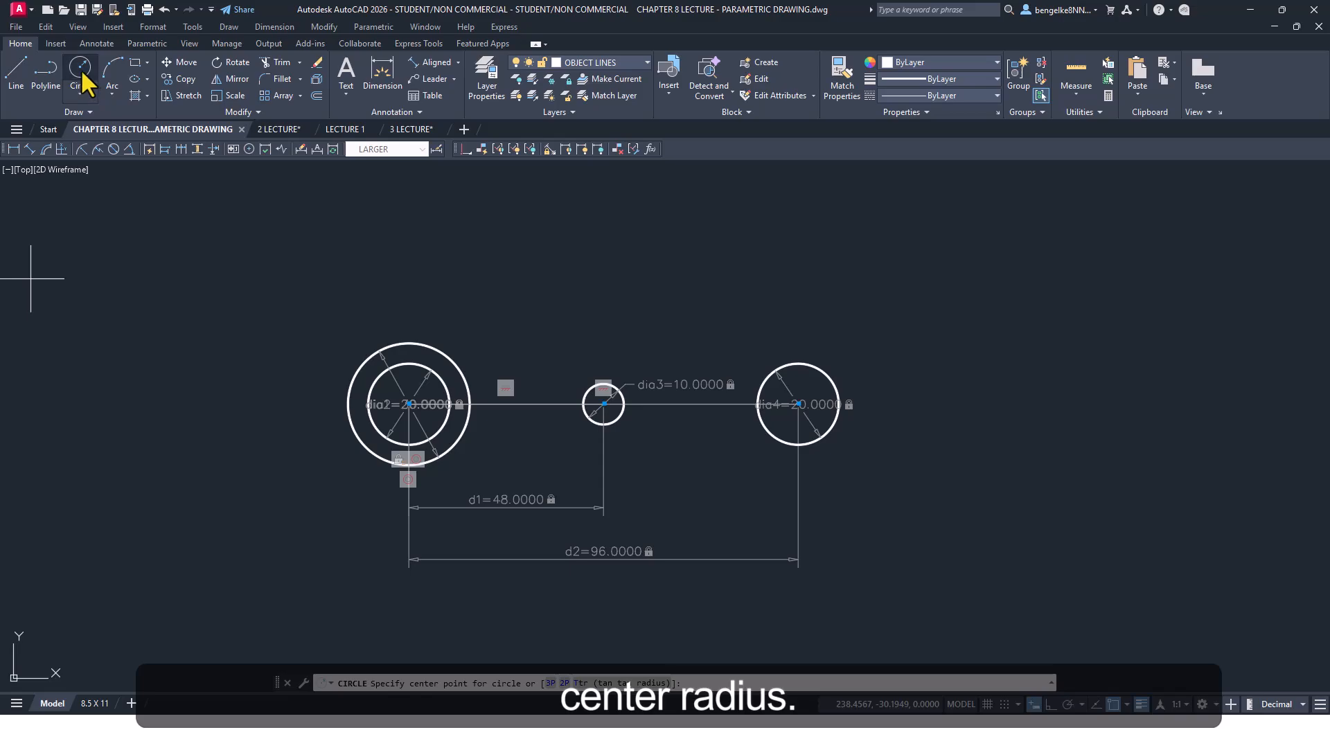
click(260, 335)
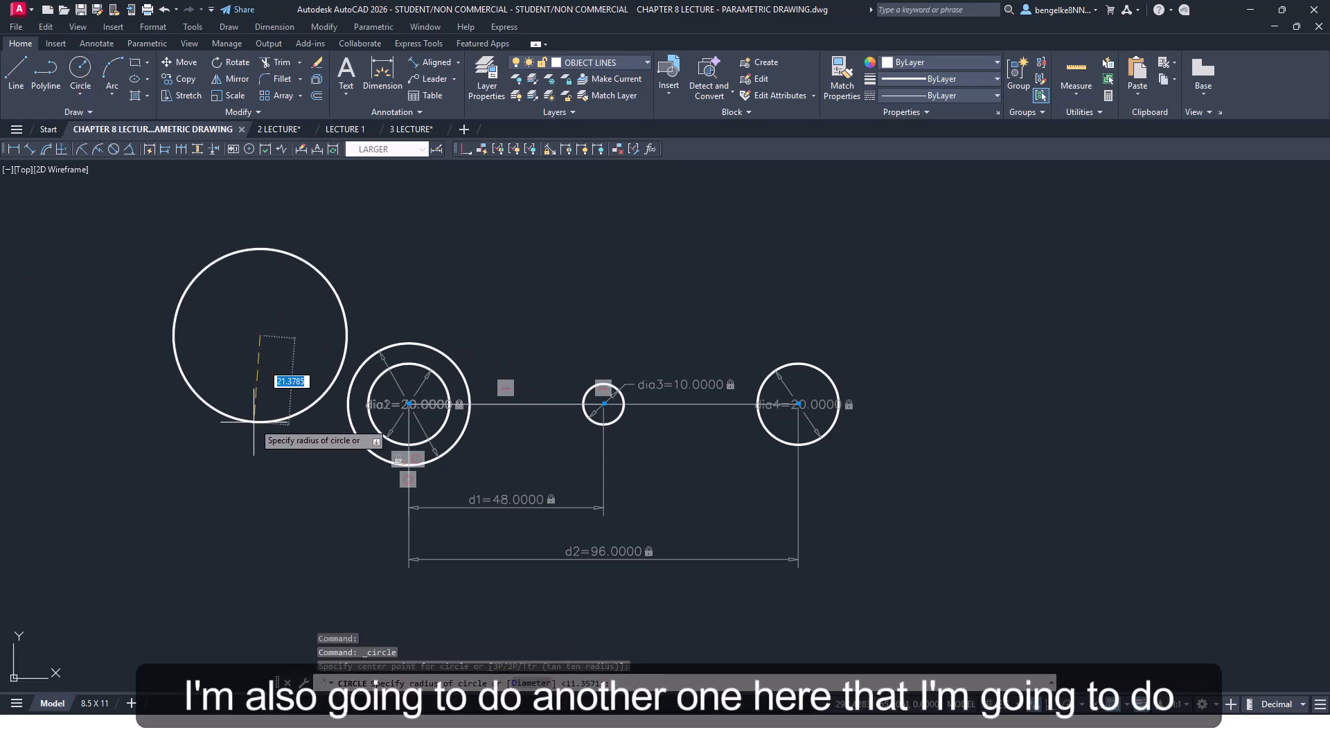
click(259, 418)
key(Return)
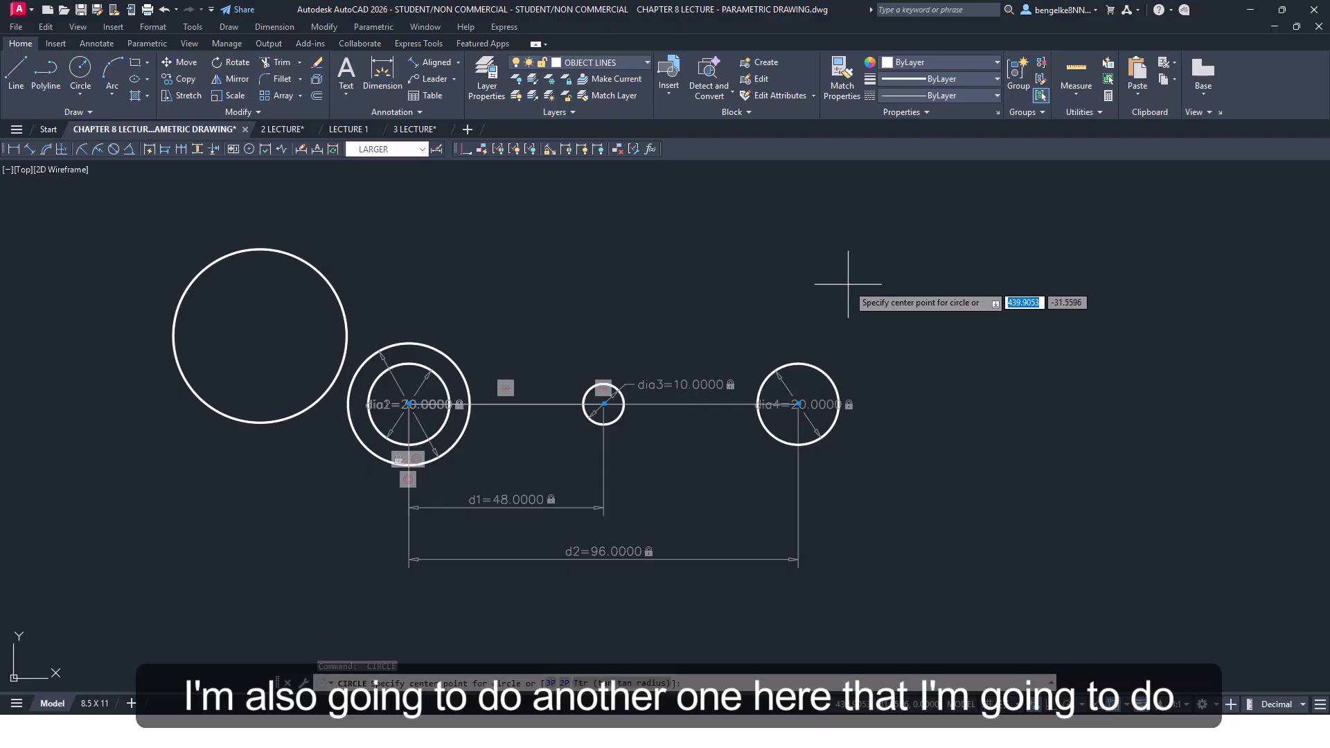
click(847, 284)
click(879, 348)
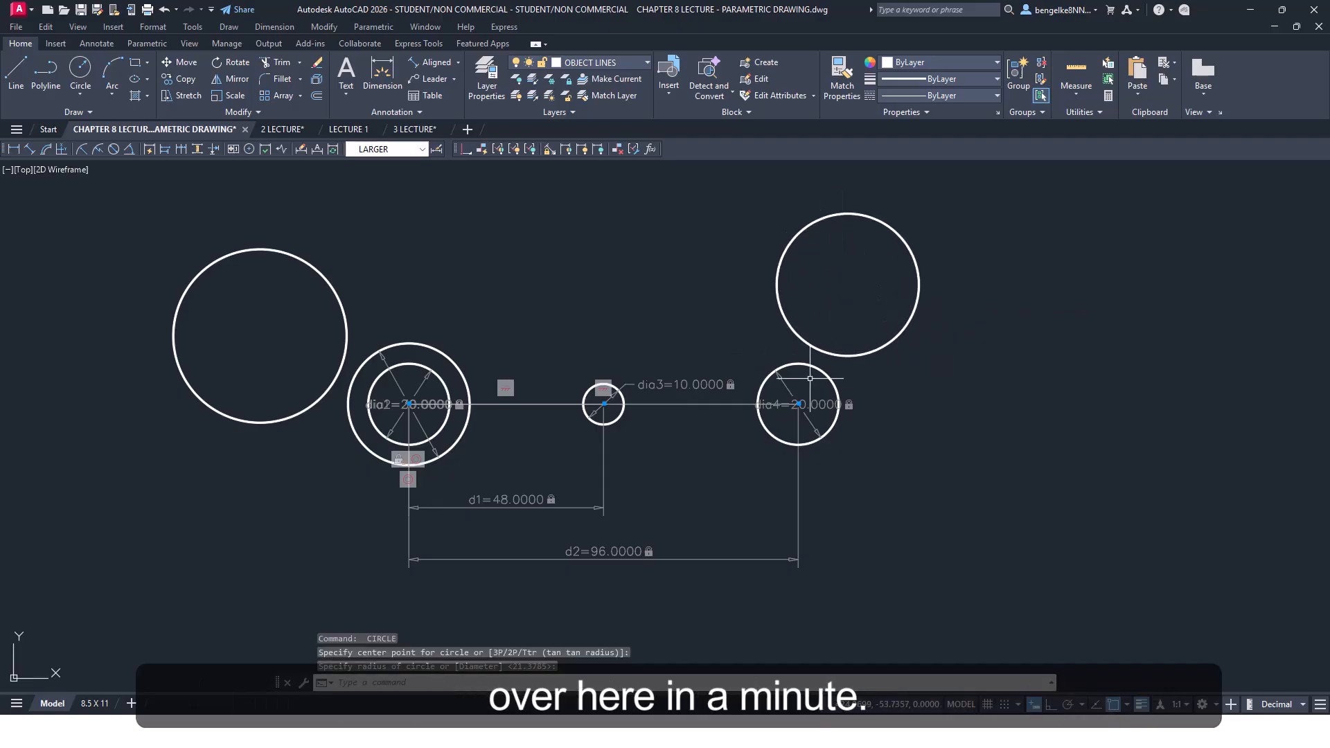
key(Escape)
Add a radius dimensional constraint to the large circle above the concentric circles and set it to 30
middle_drag(114, 280, 186, 320)
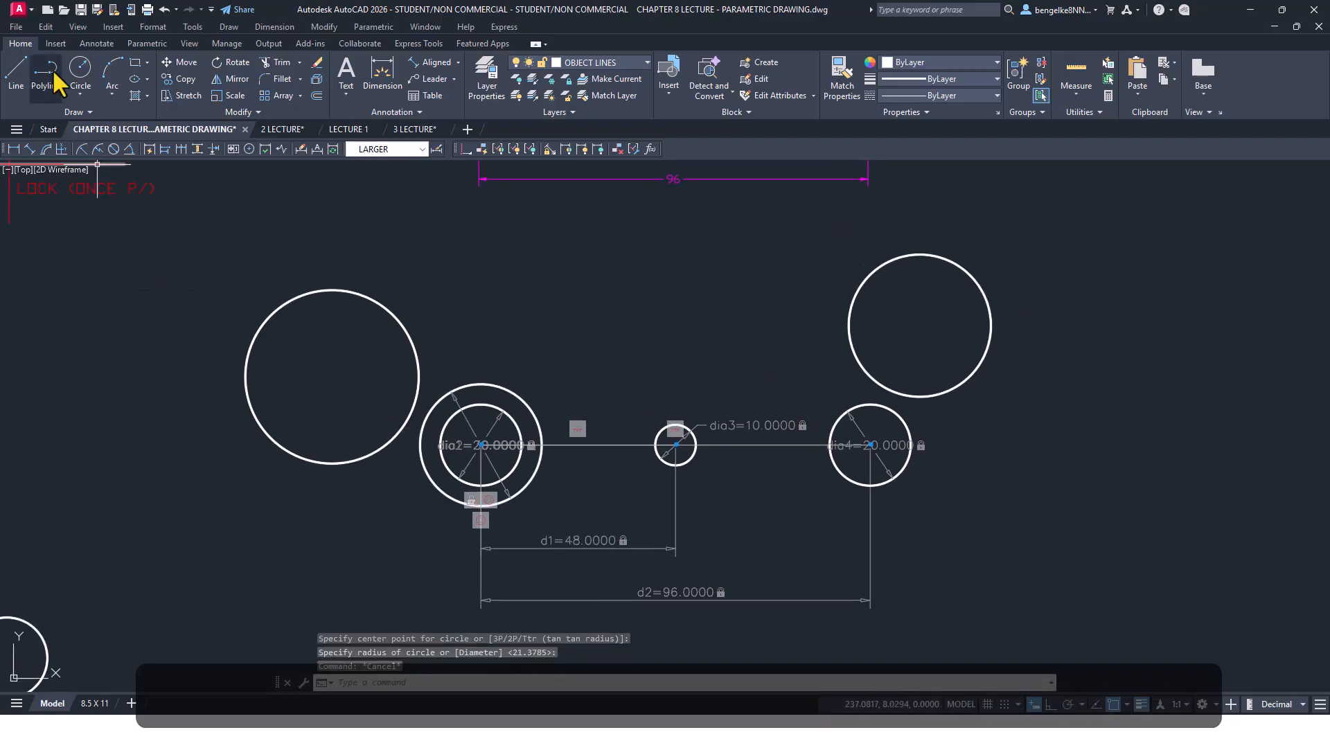
click(142, 46)
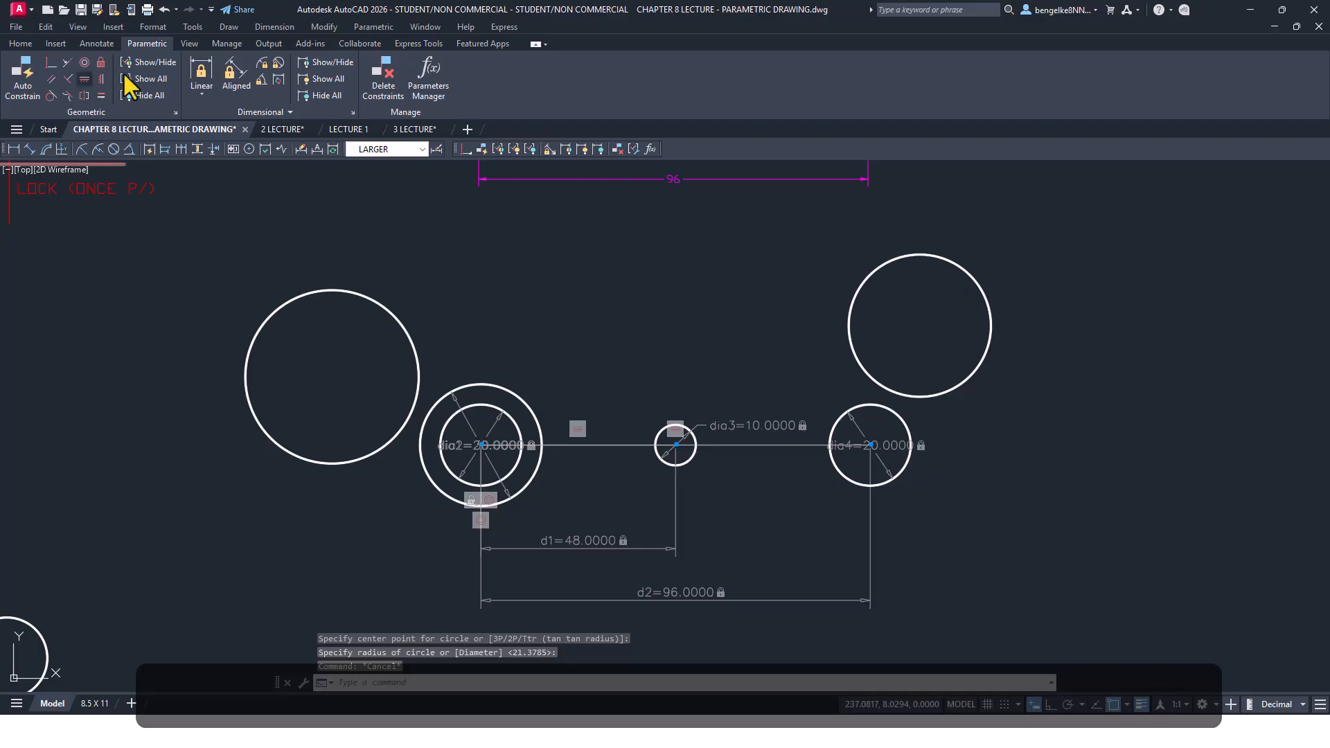
click(261, 62)
click(250, 348)
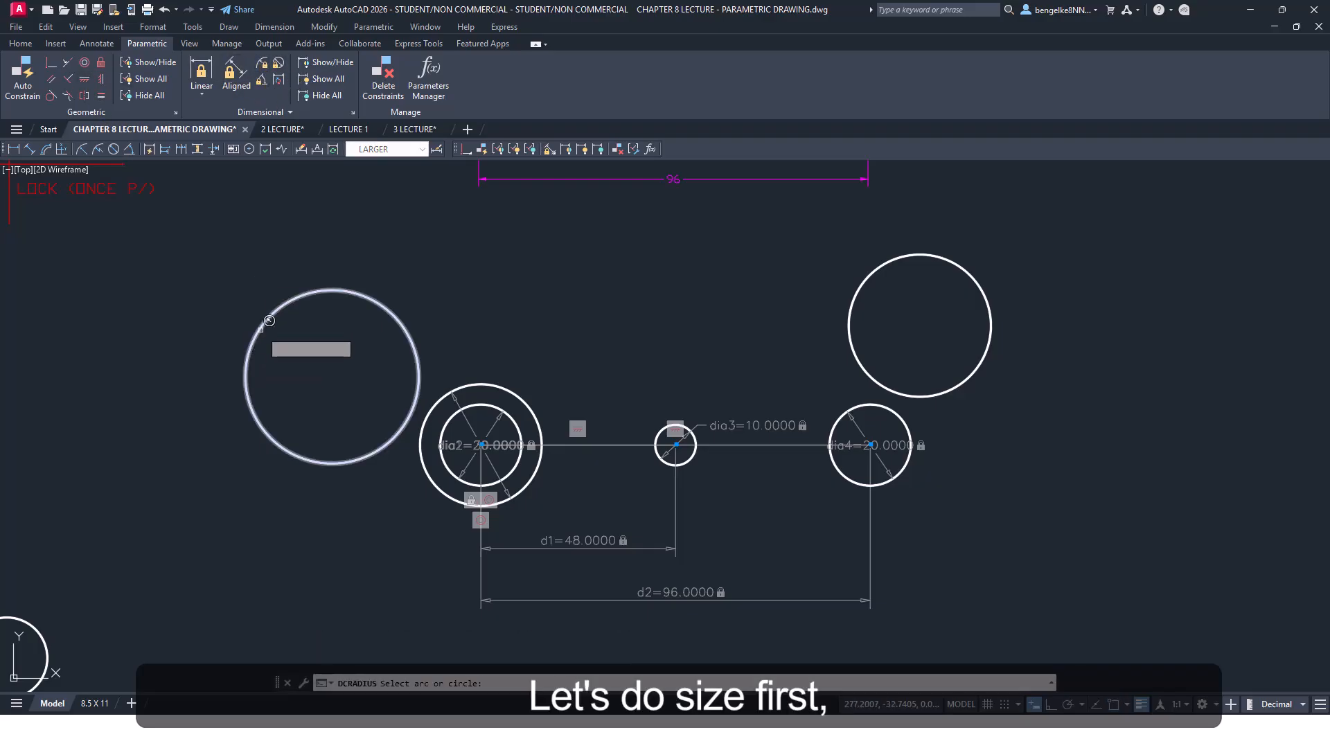
click(225, 284)
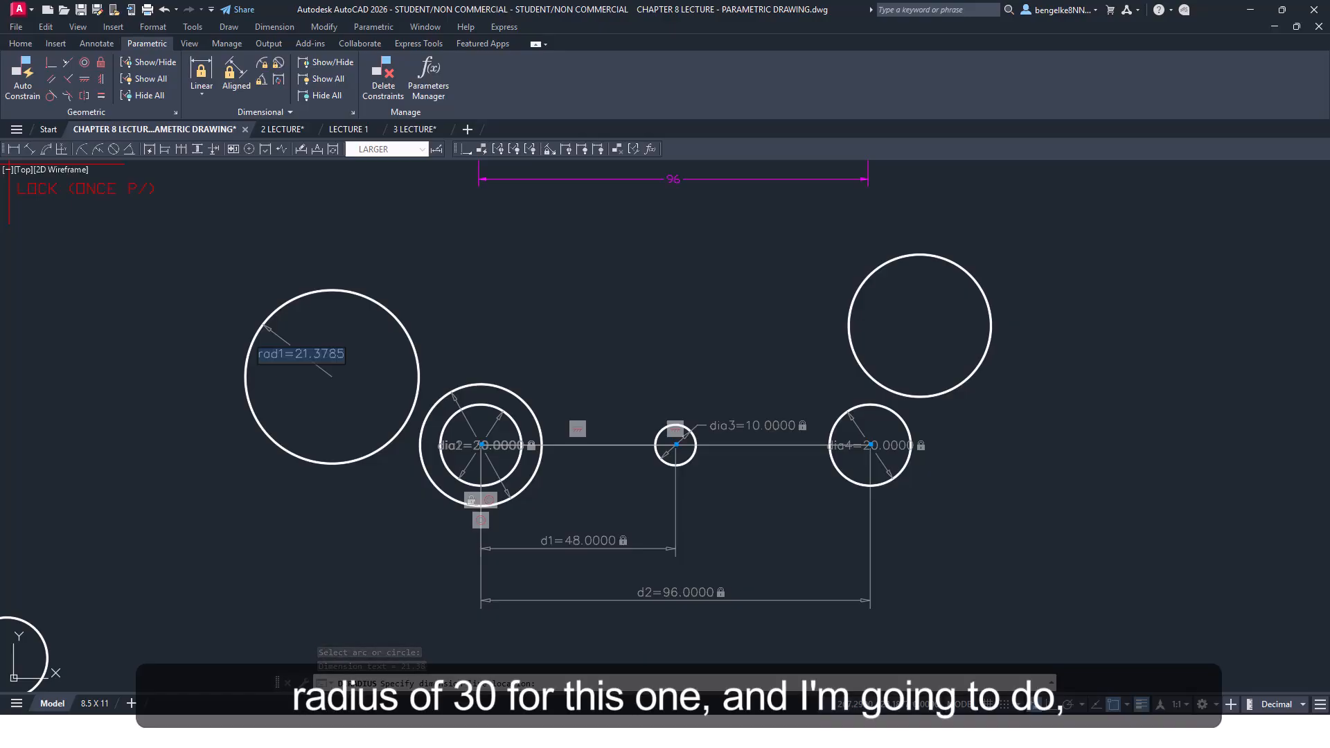
text(30)
key(Return)
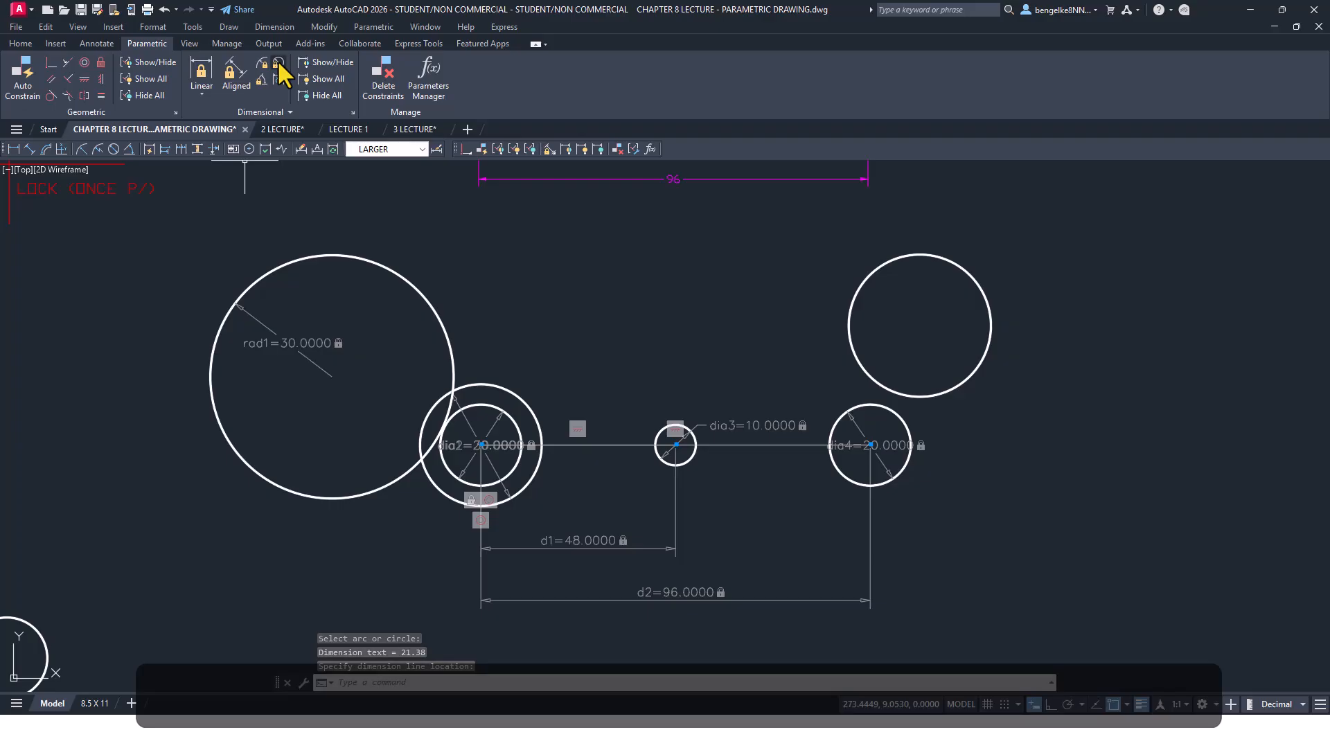
click(51, 63)
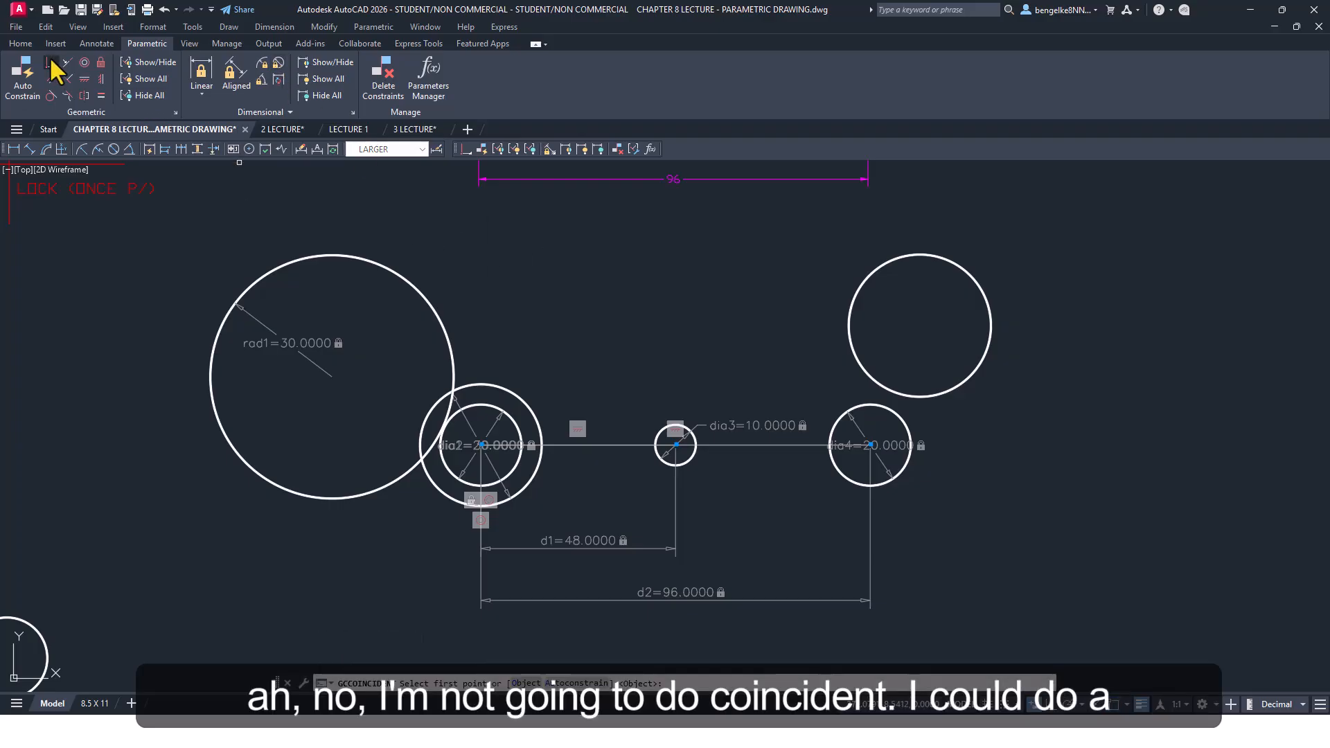
key(Escape)
key(Escape)
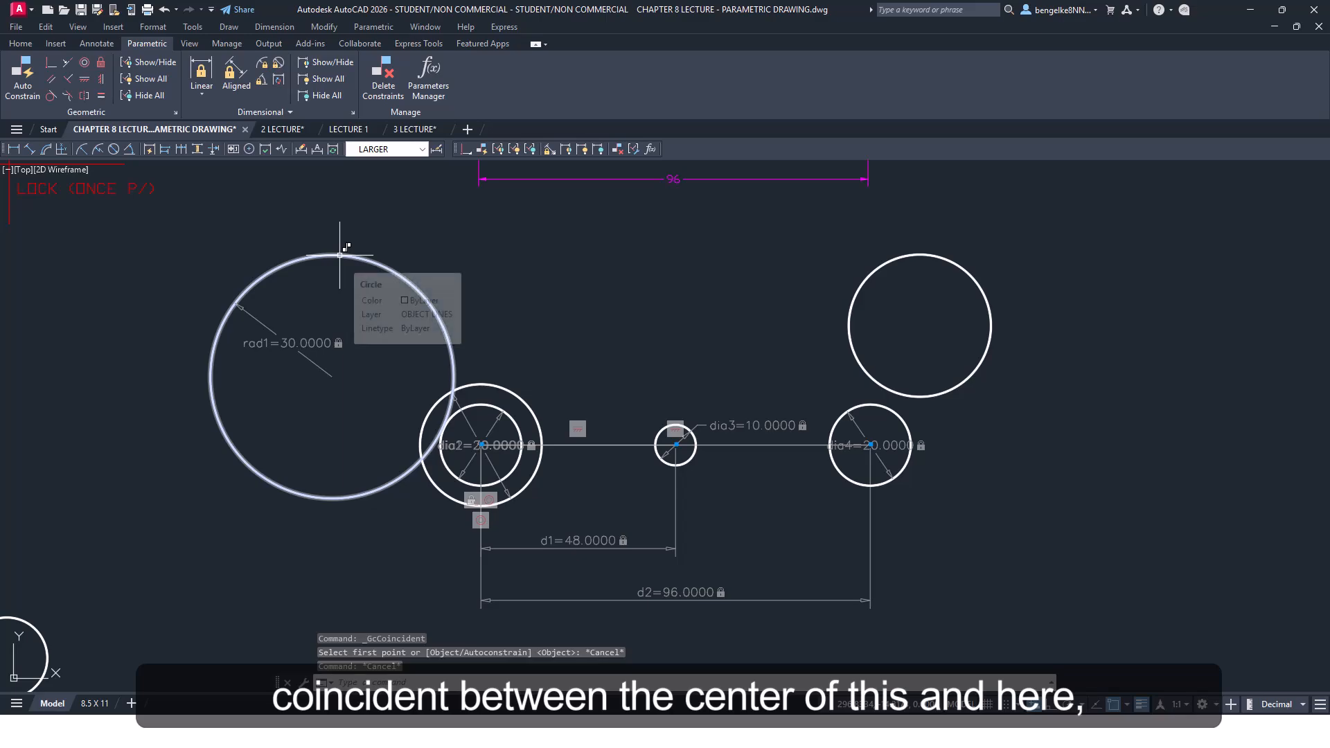
Apply a concentric constraint to centre the 30-radius circle on the existing pair of concentric circles
click(84, 61)
click(430, 286)
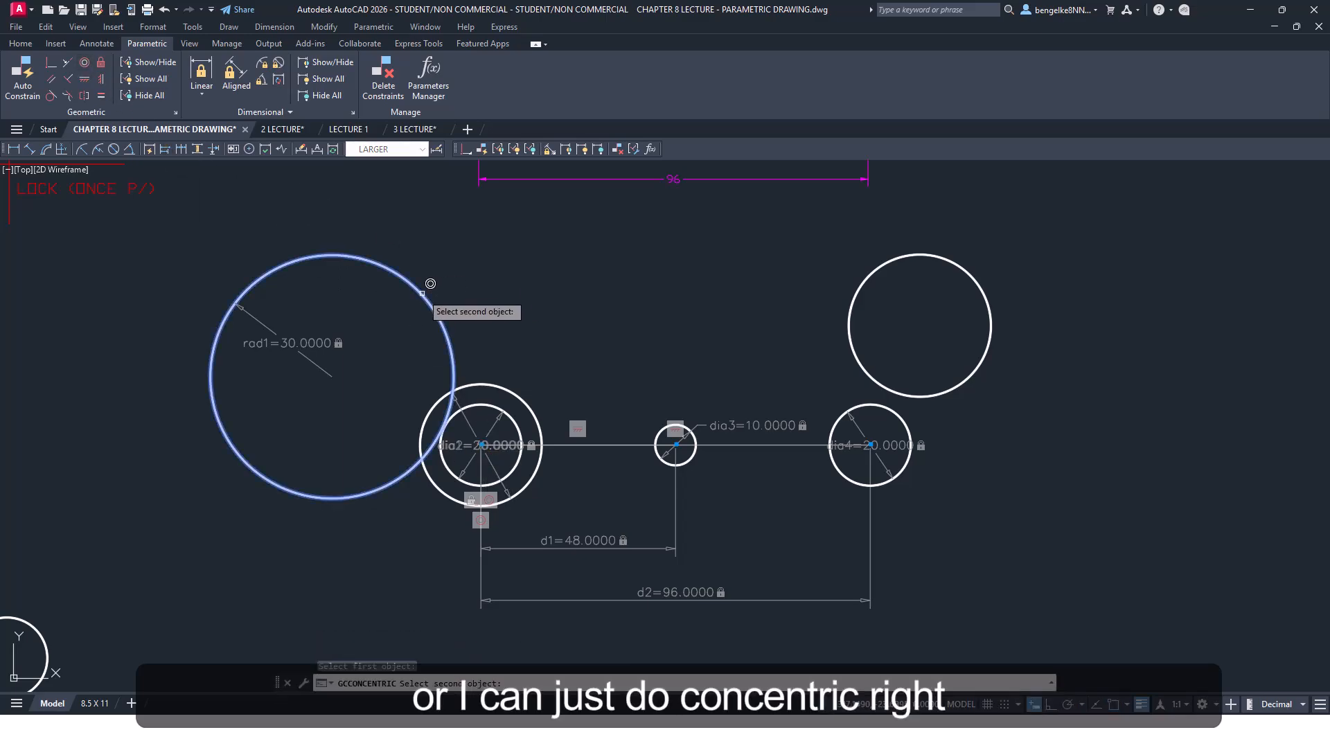
click(530, 407)
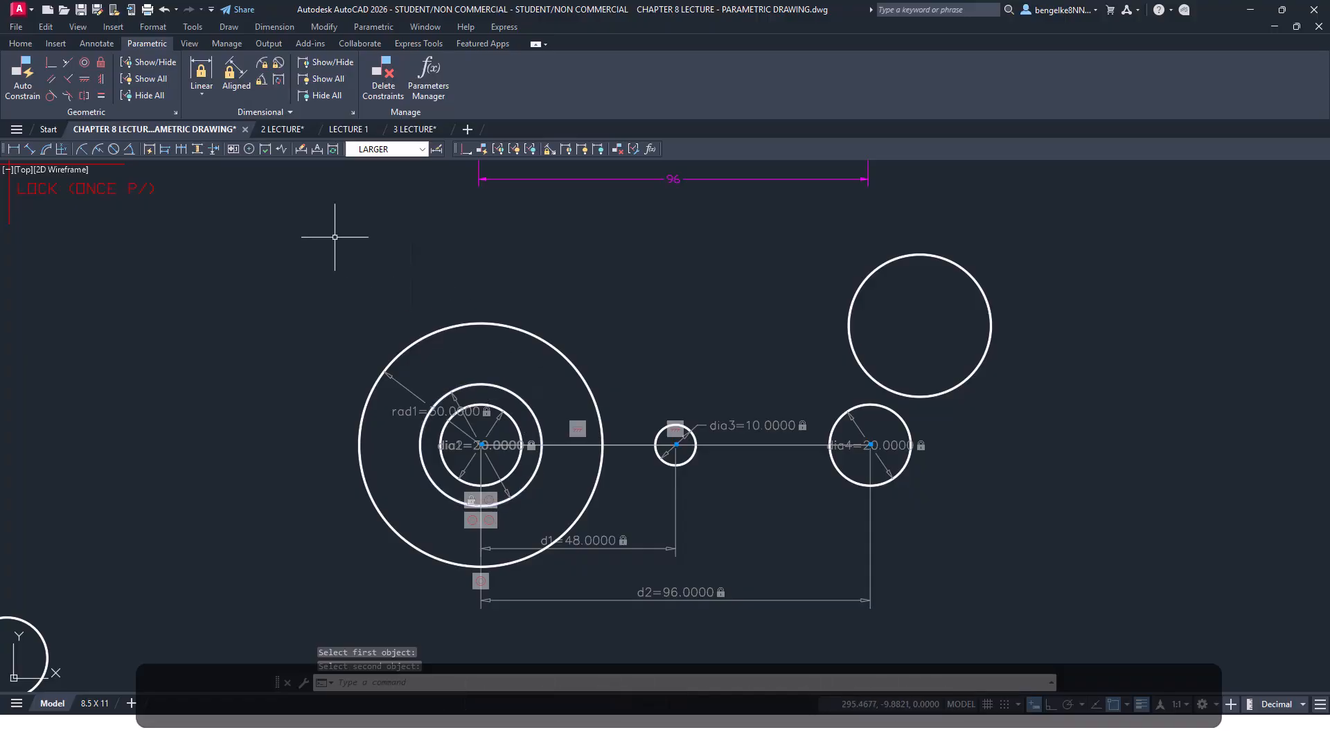
key(Escape)
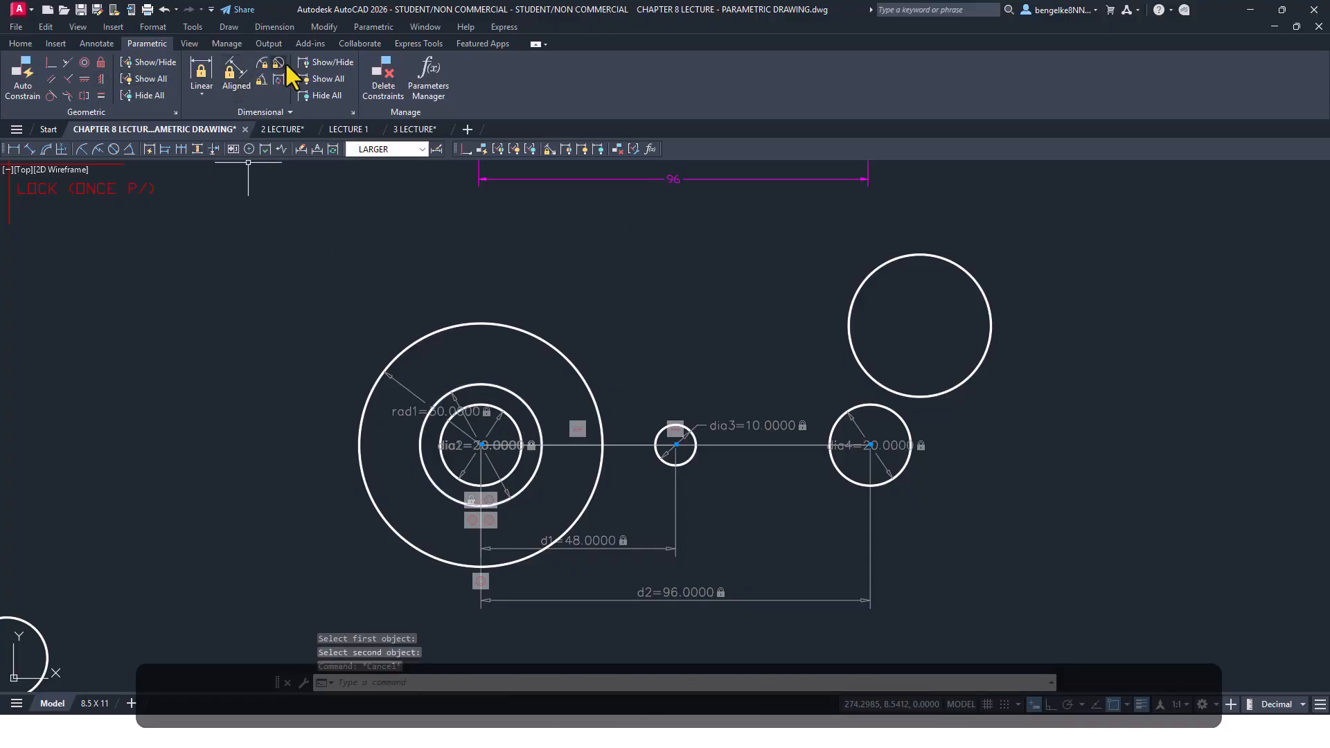
Add a radius dimensional constraint to the free circle above the rightmost 20-diameter circle and set it to 20
click(262, 63)
click(986, 296)
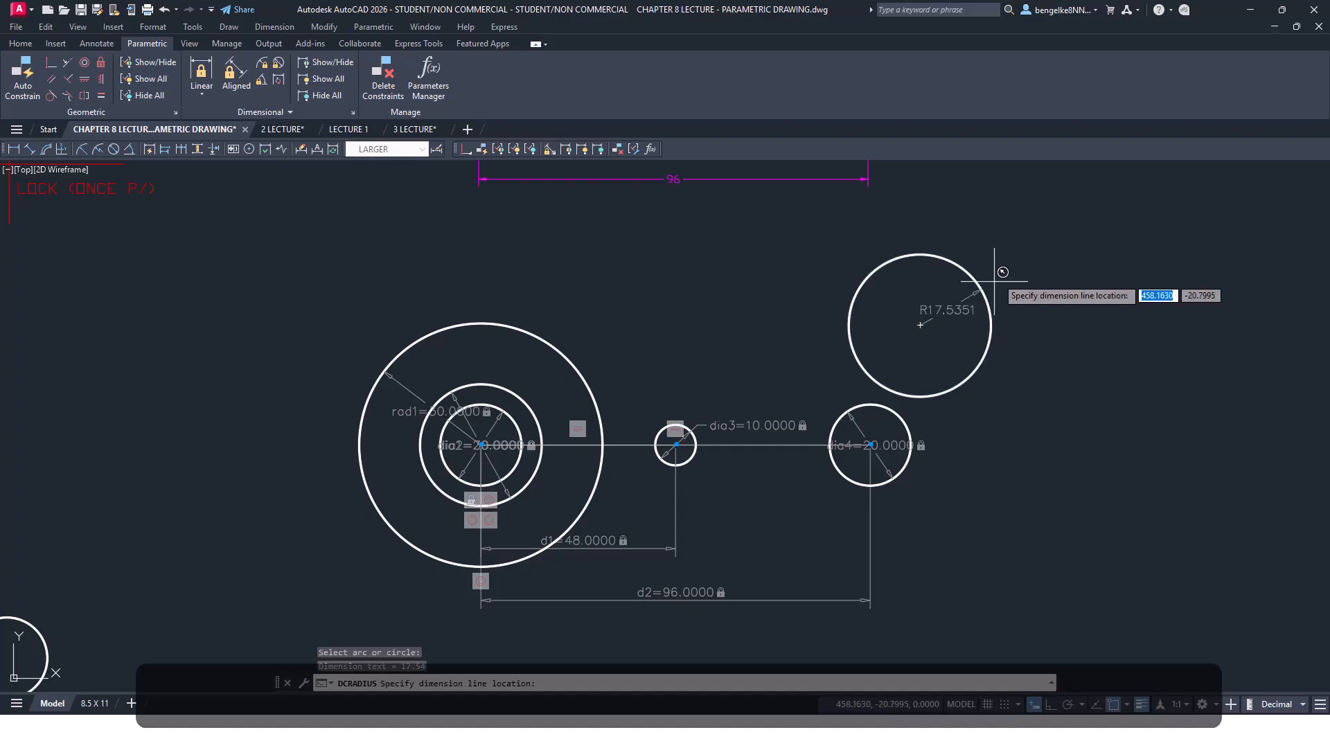
click(1029, 249)
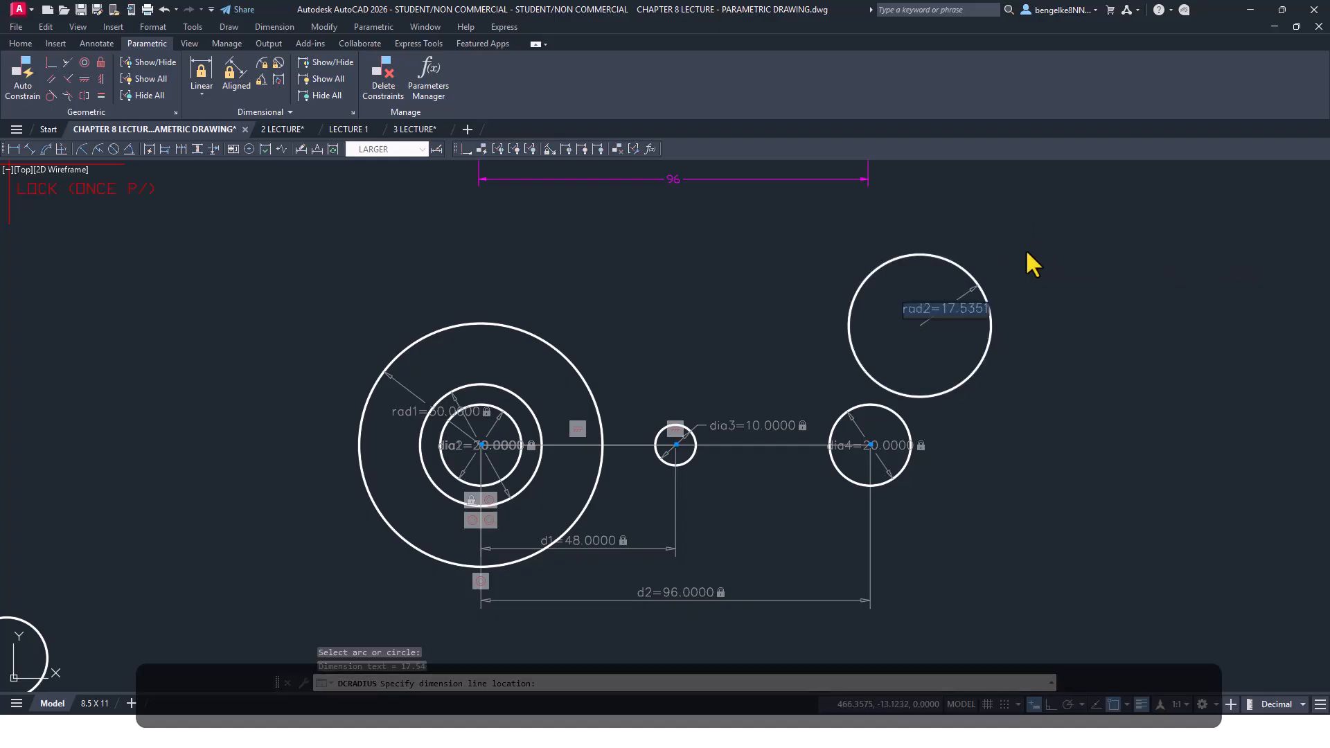
text(20)
key(Return)
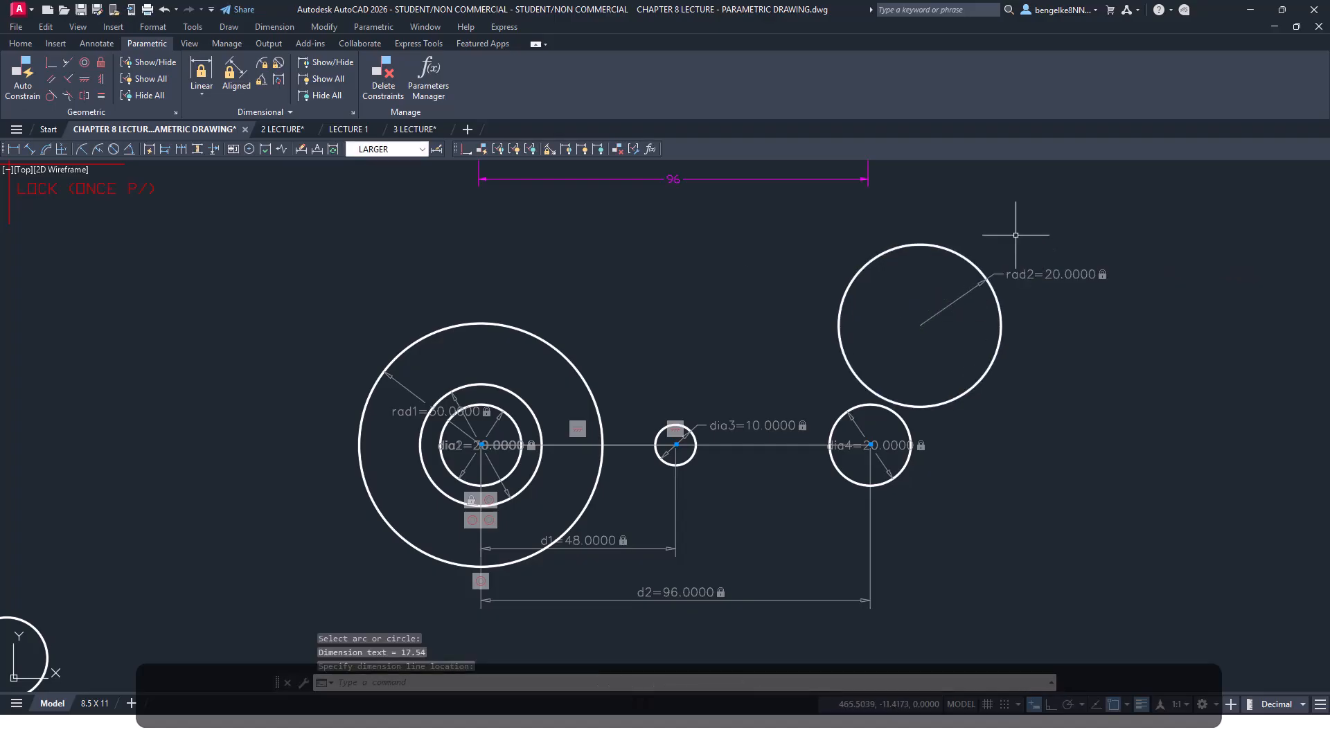
Apply a concentric constraint between the rightmost 20-diameter circle and the 20-radius circle
click(84, 63)
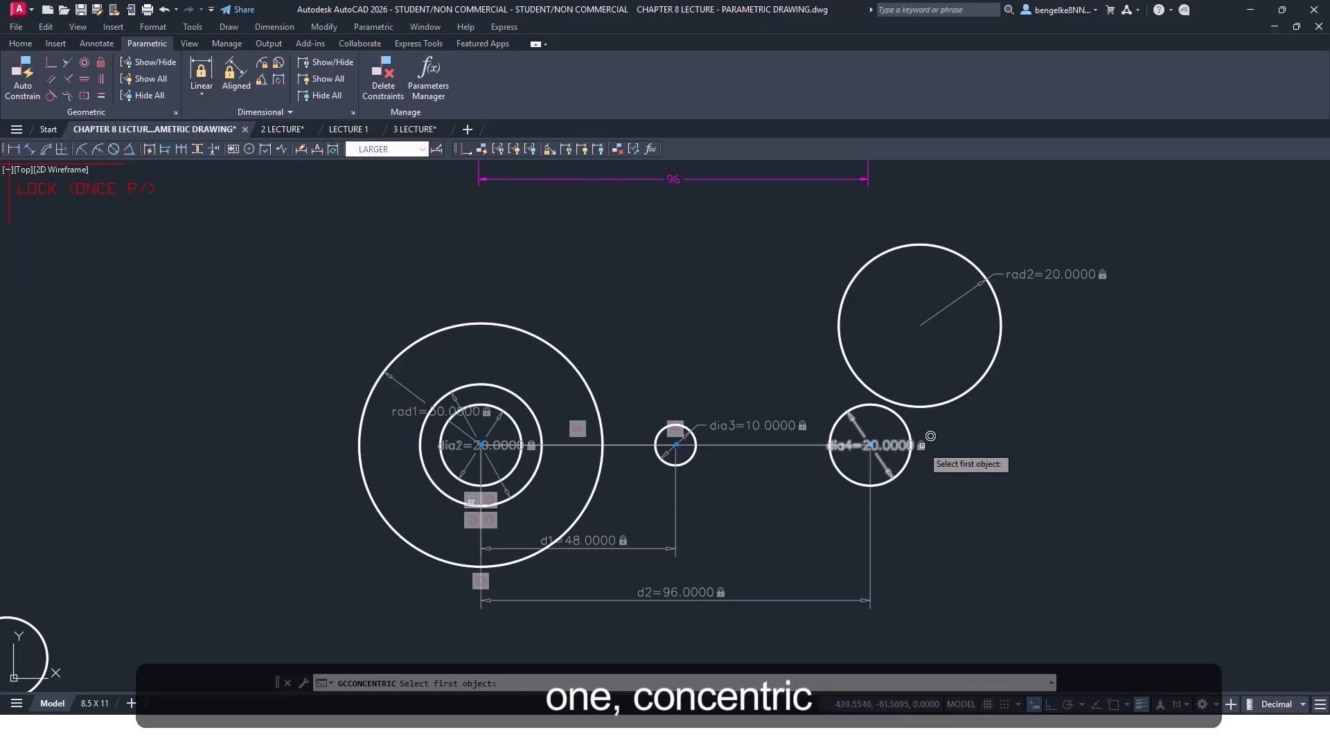
click(902, 424)
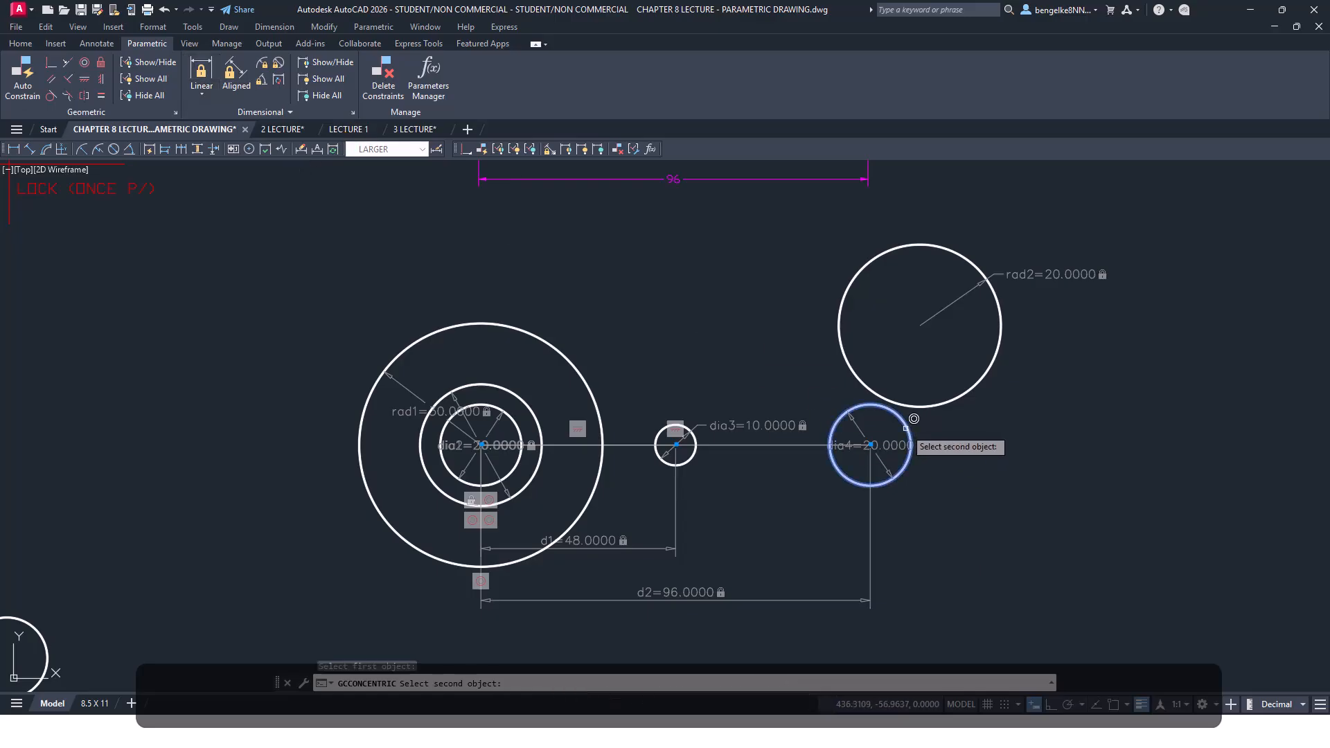
click(954, 400)
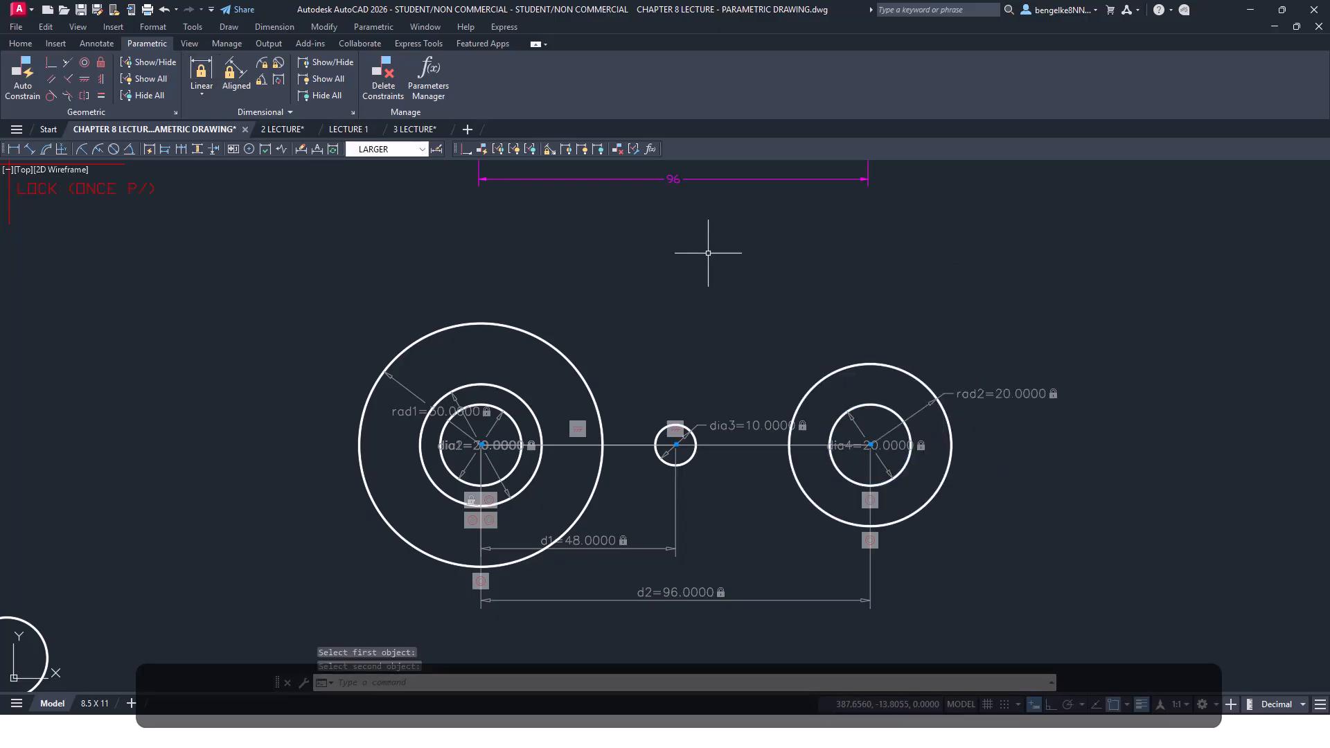
key(Escape)
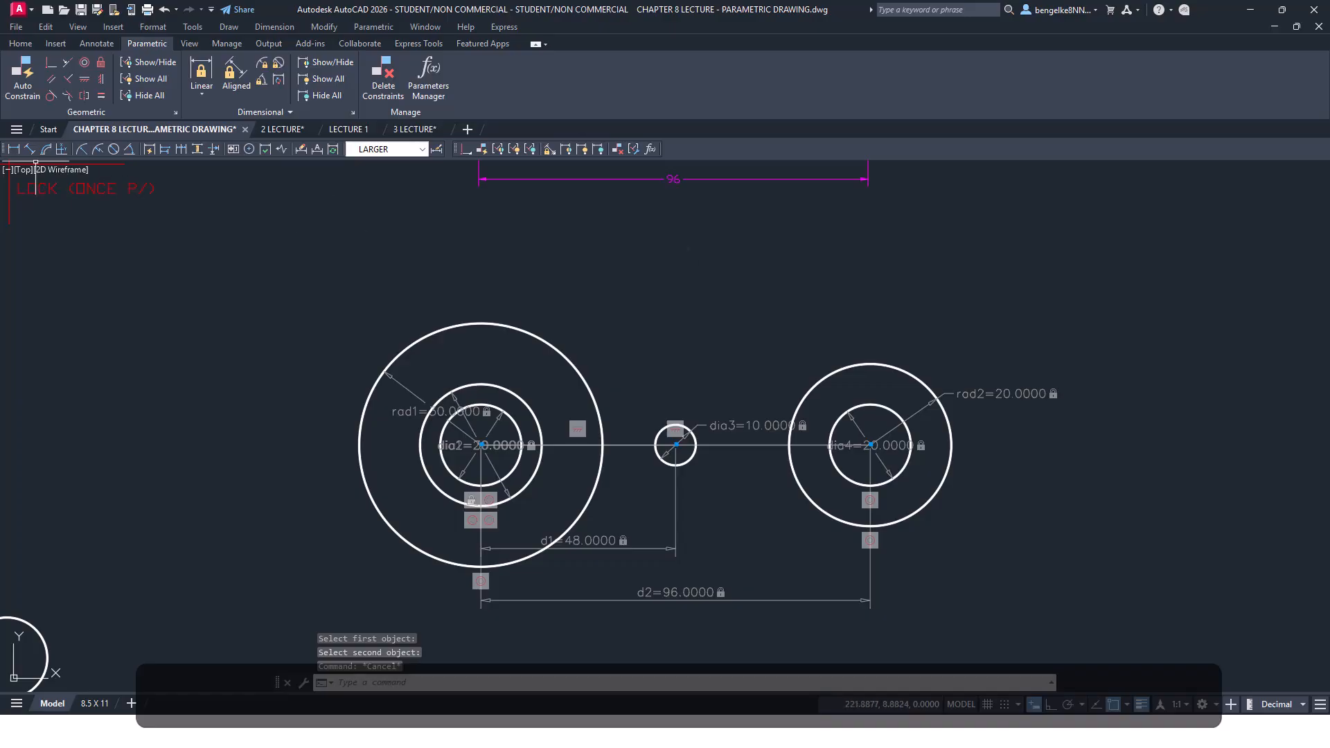
Draw a stepped three-segment line above the circles with Ortho: about 53 across, a short drop, and across to above the rightmost circles
click(14, 43)
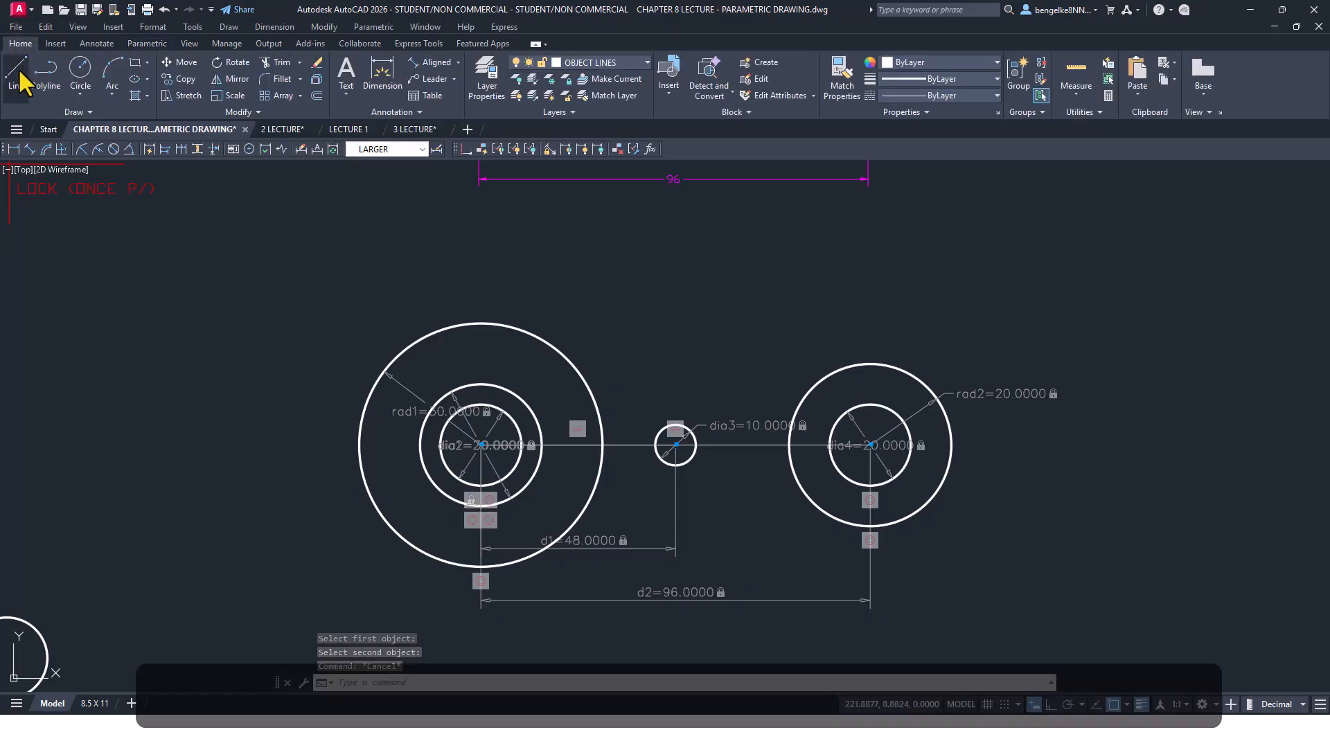
click(18, 72)
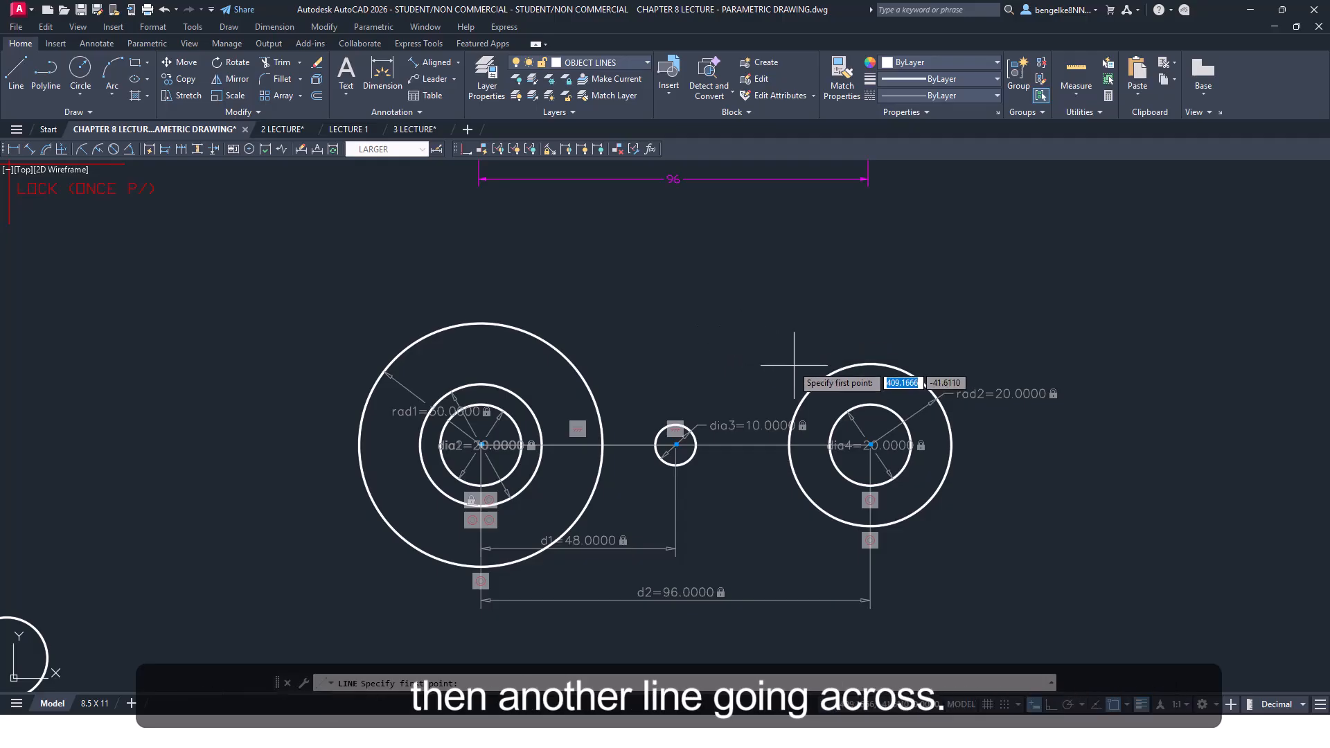
click(480, 294)
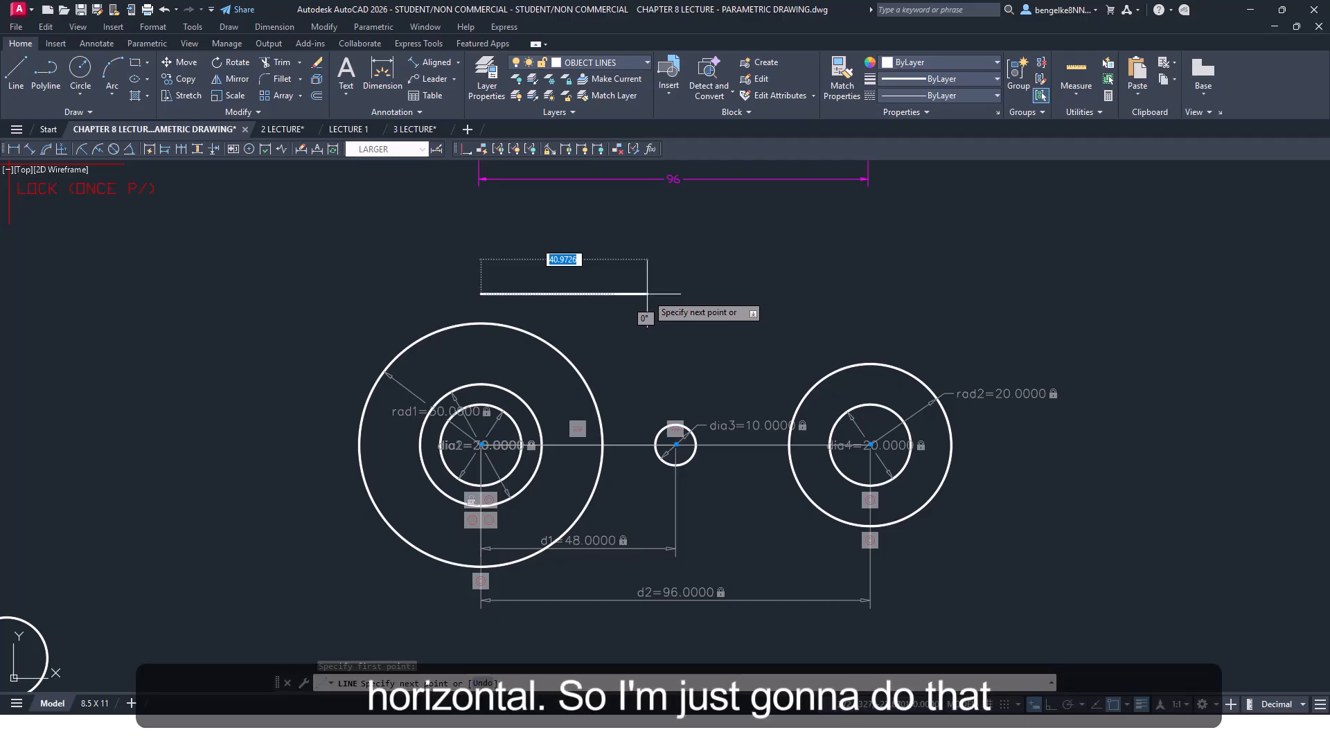
key(F8)
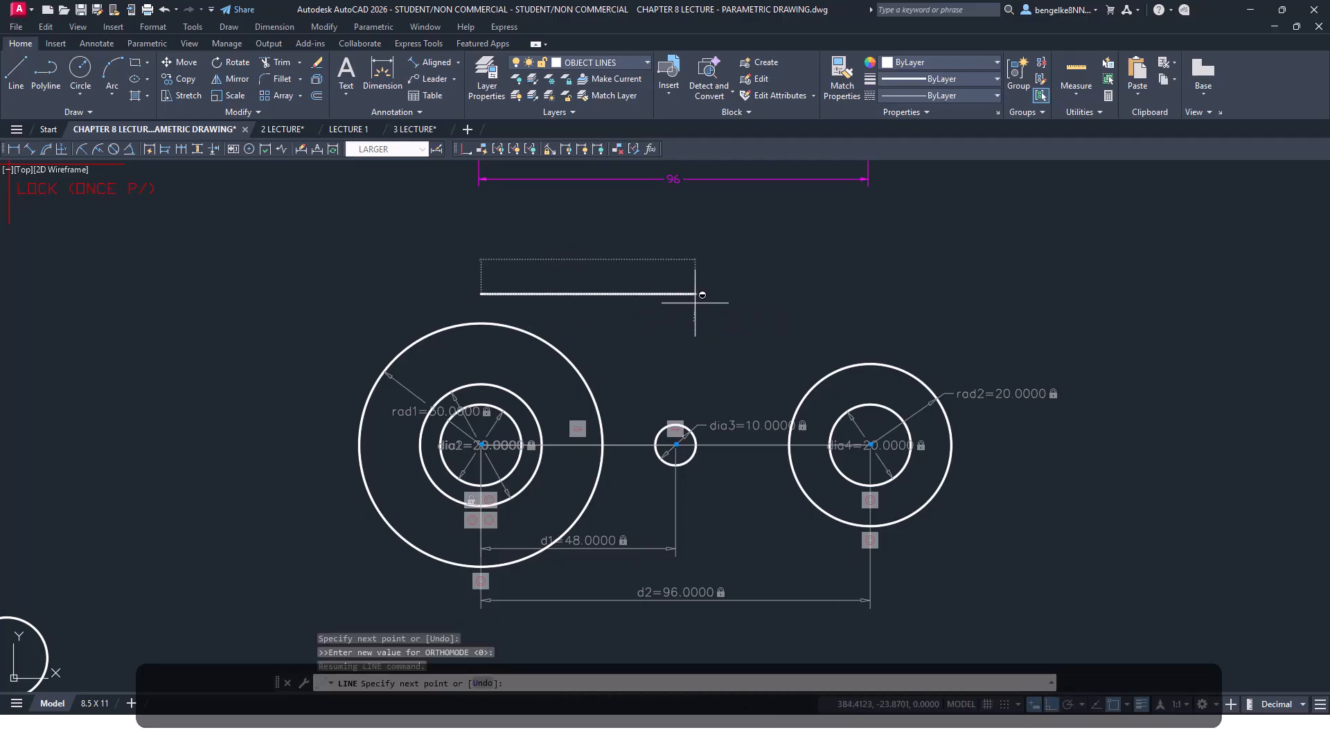
click(695, 294)
click(694, 341)
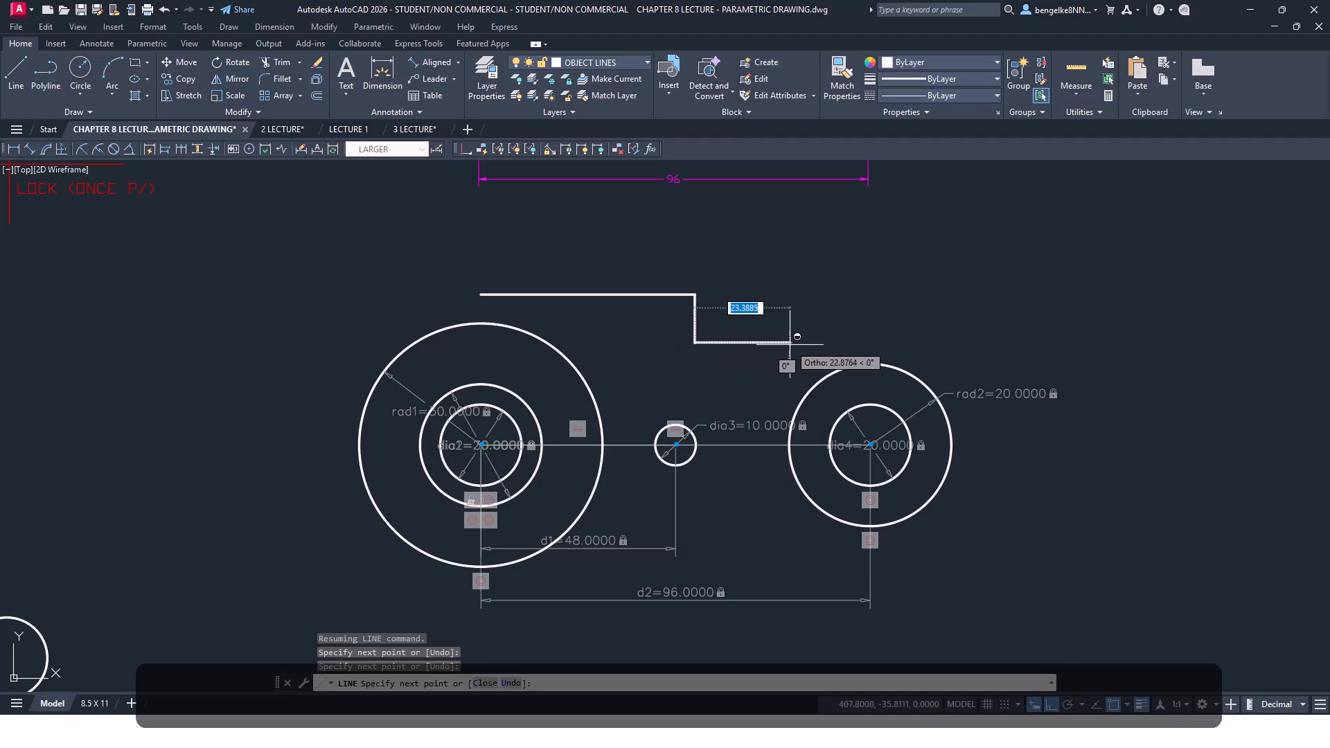
click(873, 342)
key(F8)
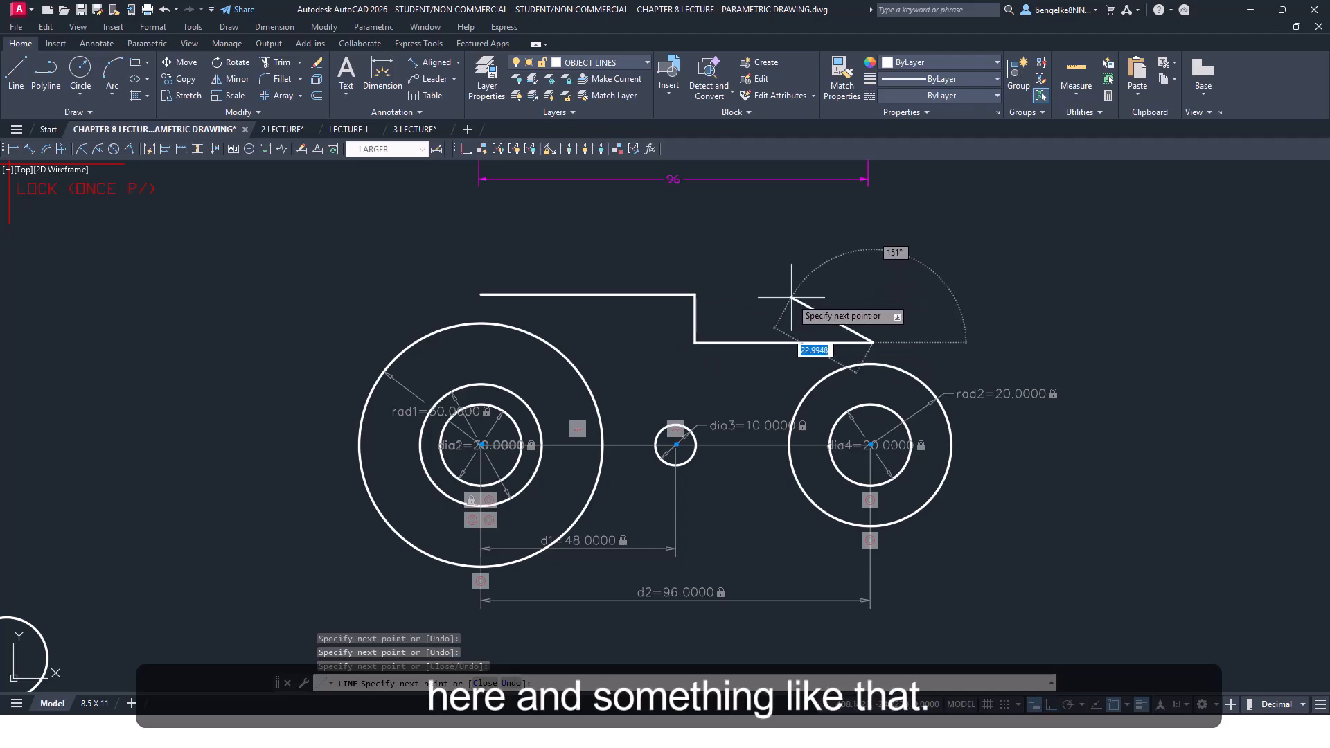
key(Escape)
key(Escape)
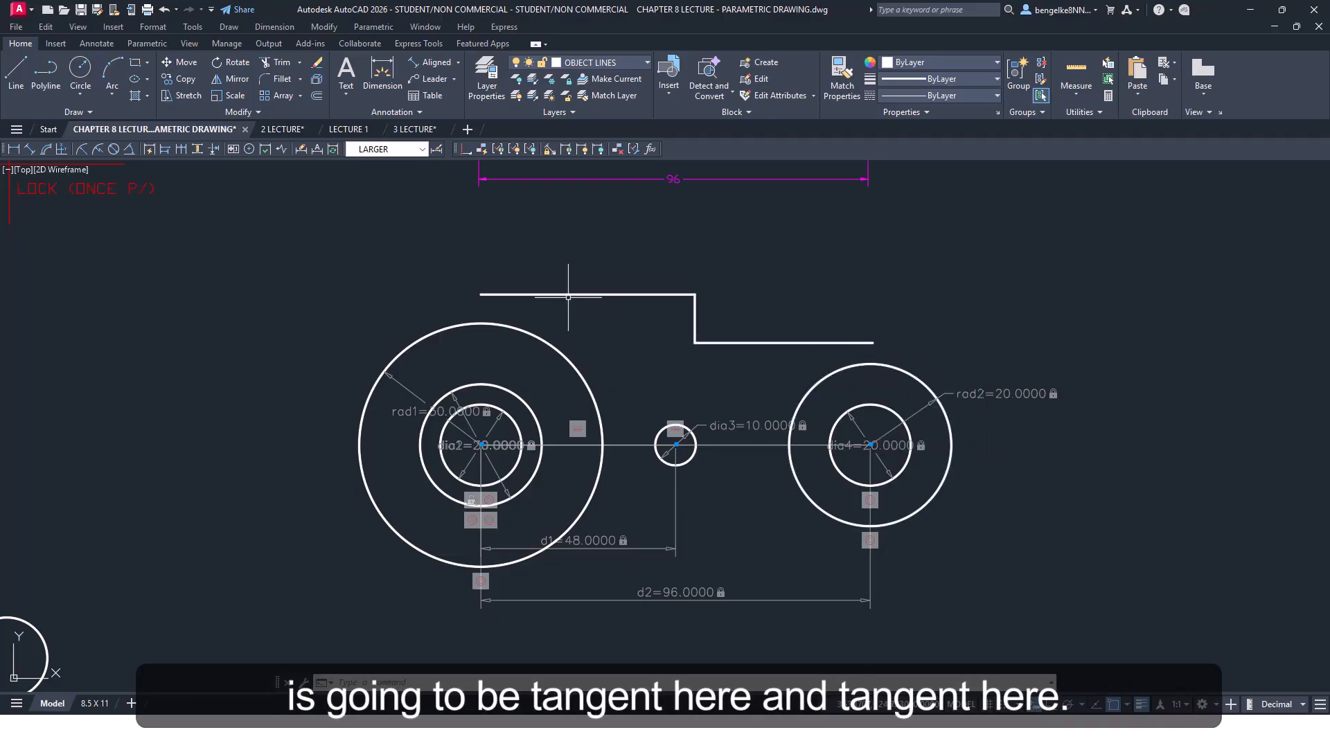
Apply horizontal constraints to the stepped outline's upper and lower lines and a vertical constraint to the short line between them
middle_drag(885, 319, 851, 350)
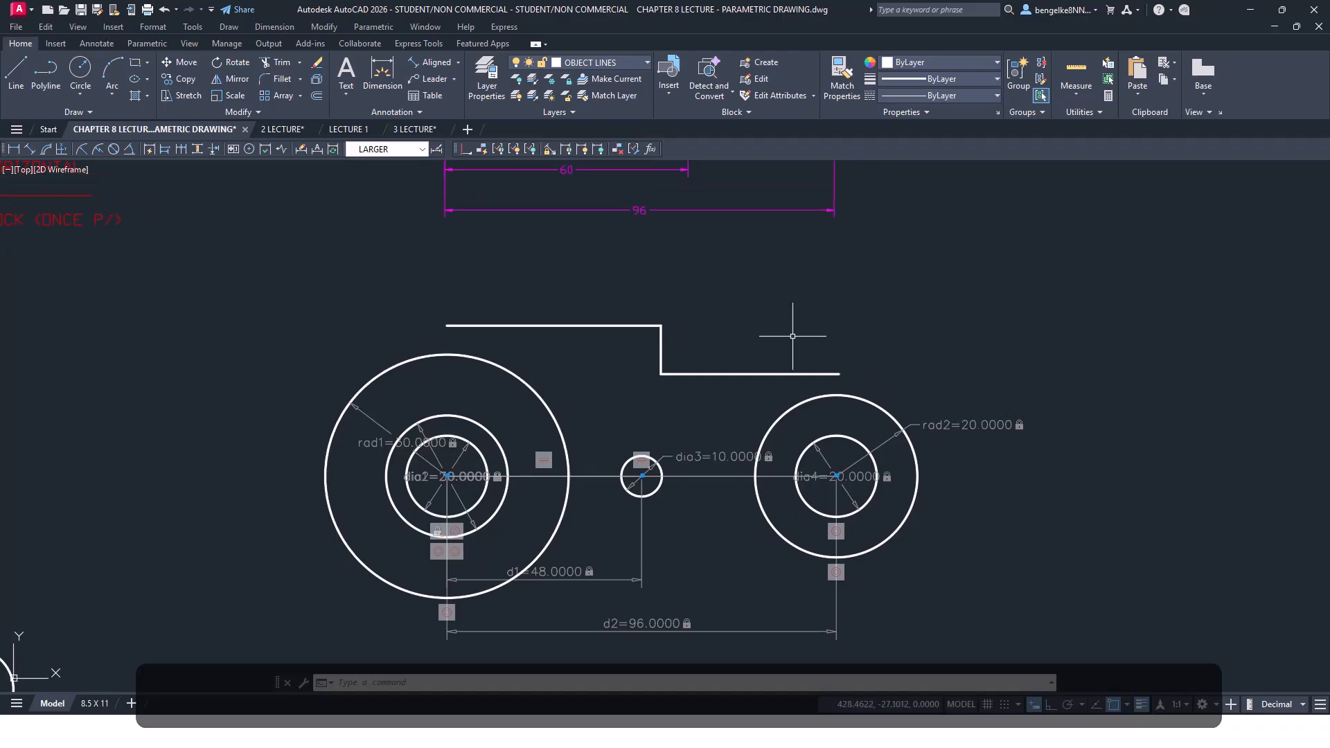
click(146, 43)
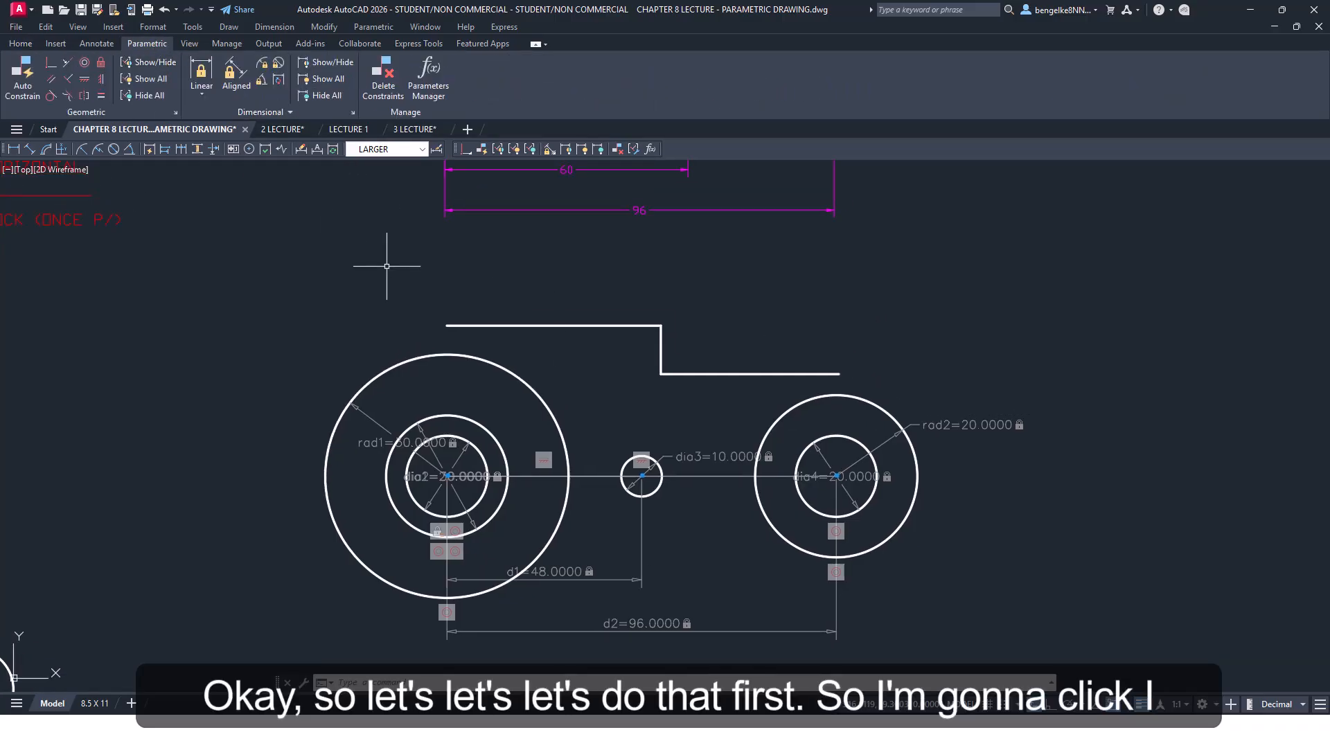
click(84, 78)
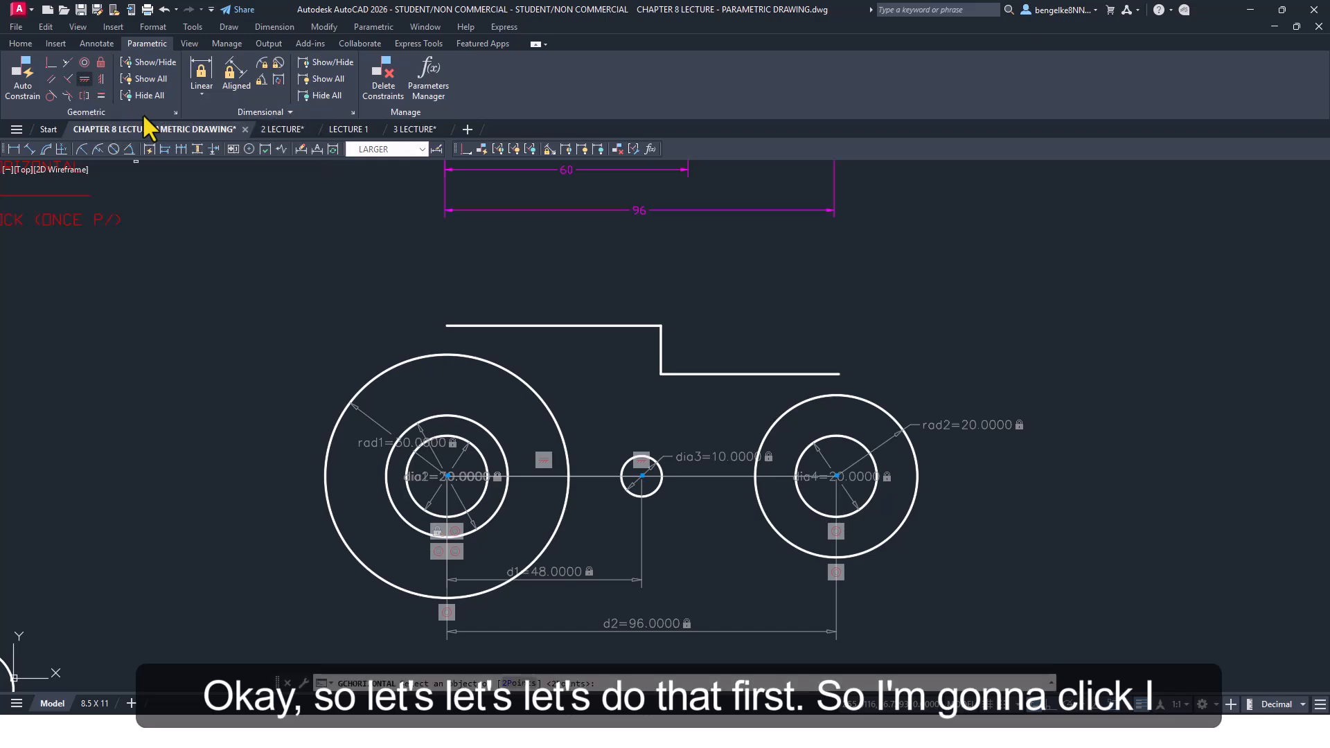
click(526, 325)
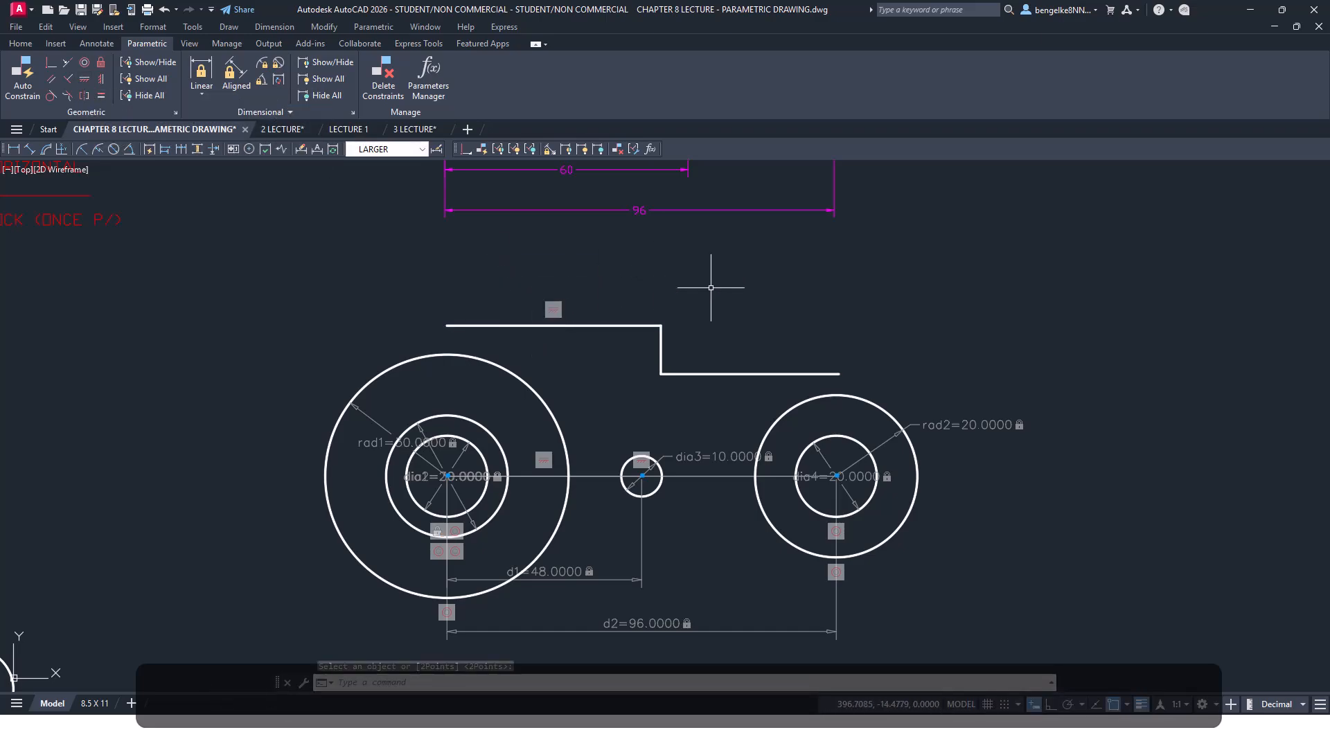
key(Return)
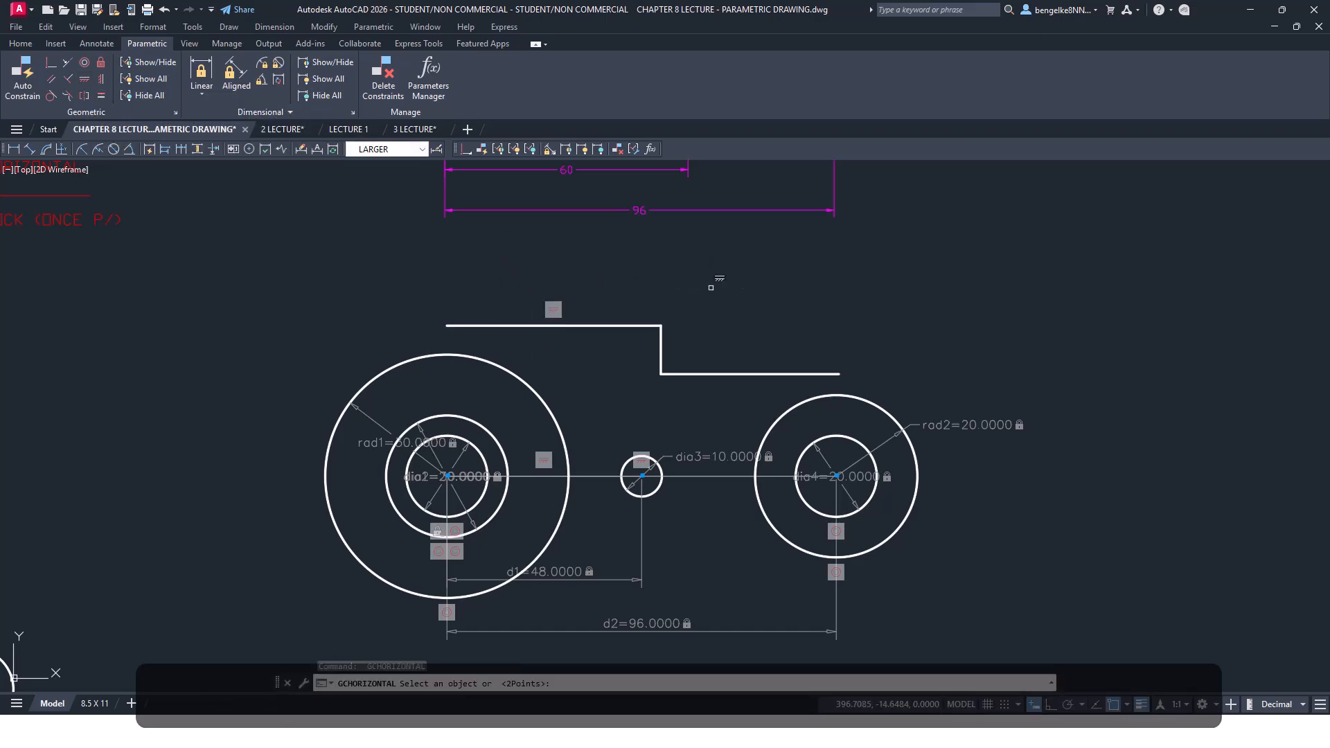
click(744, 374)
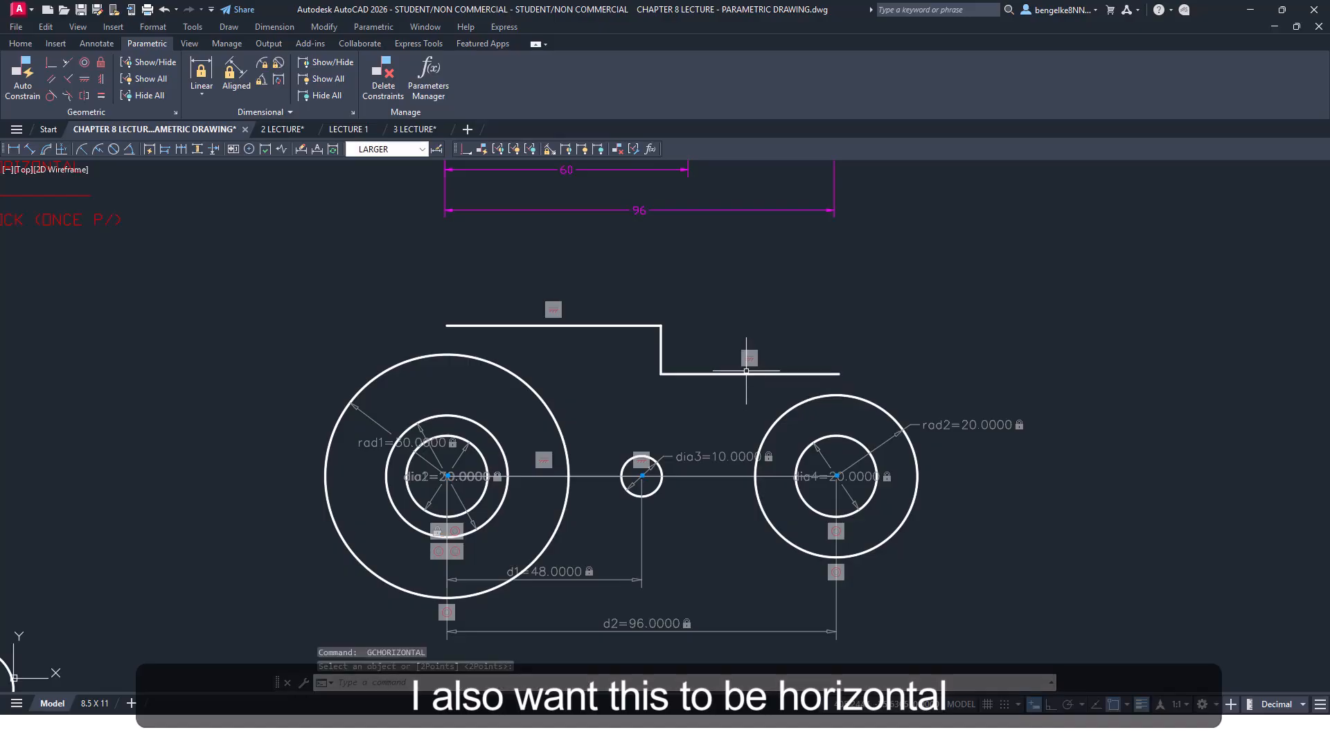
click(101, 78)
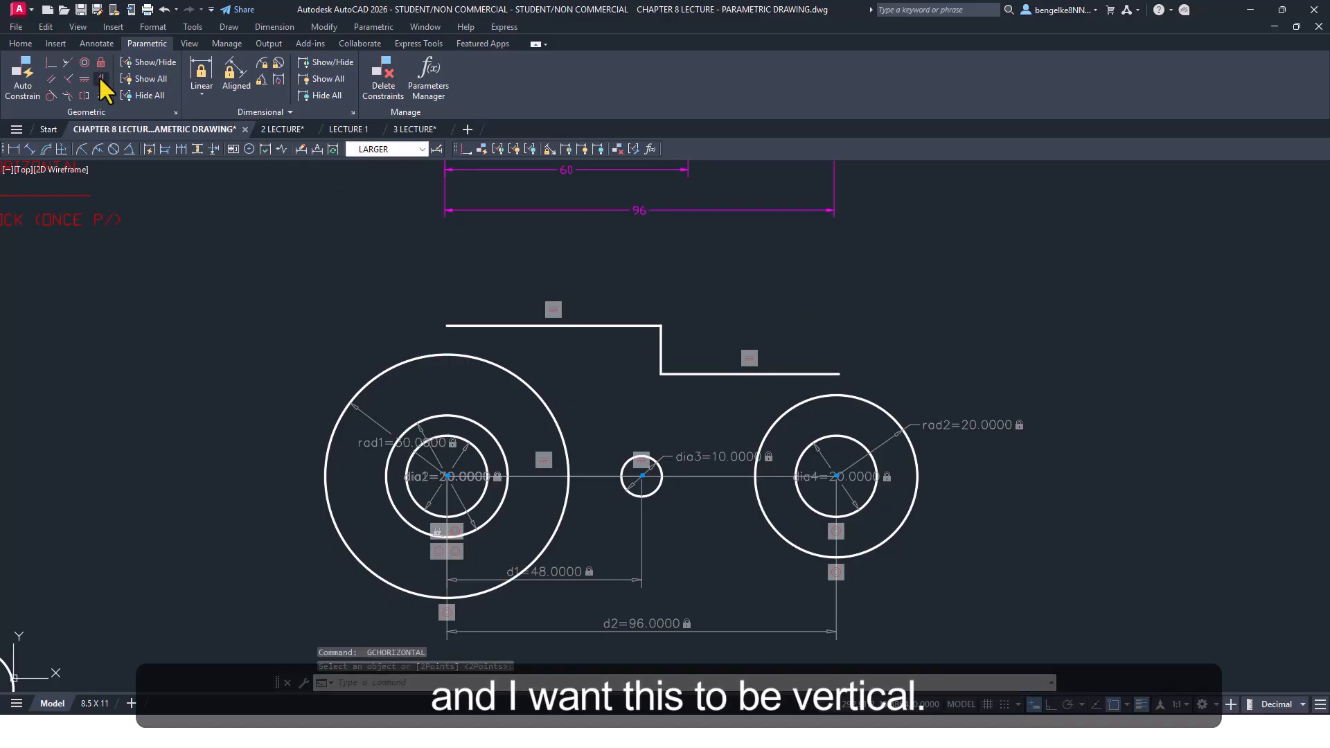
click(662, 342)
key(Escape)
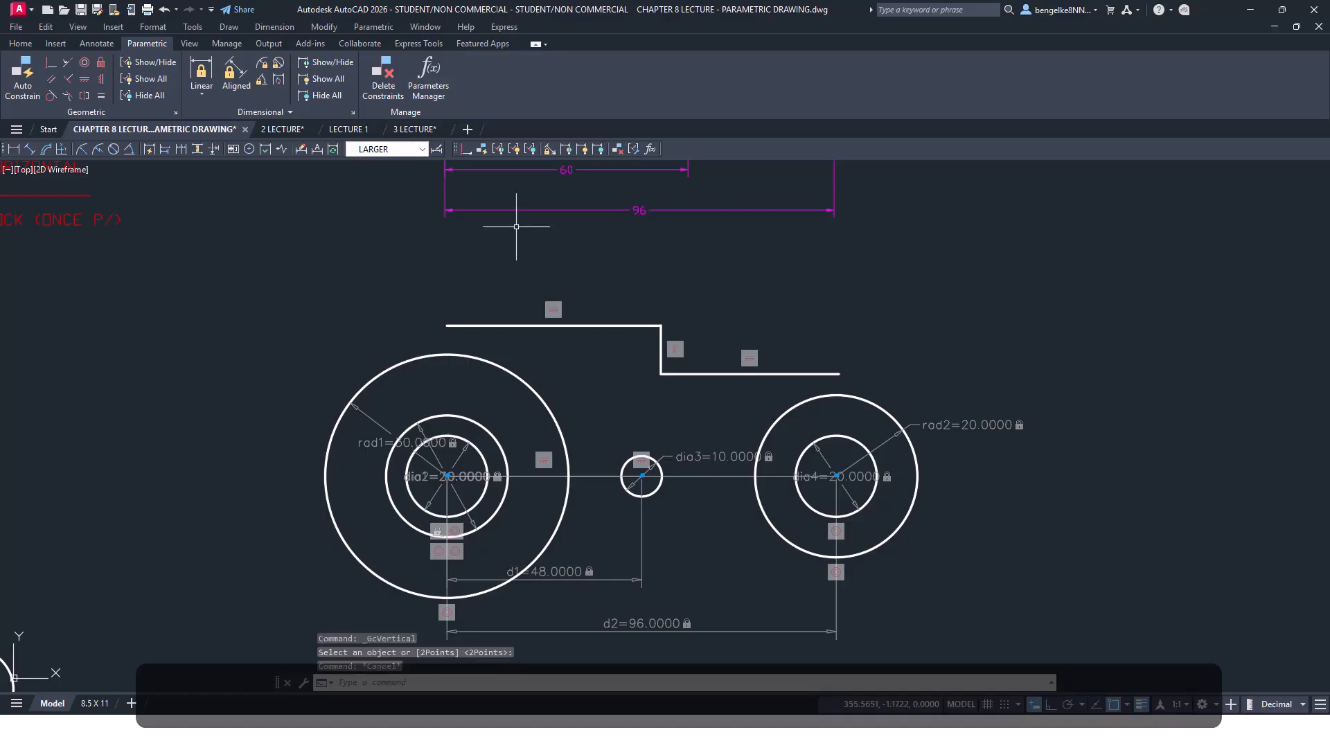
Add a linear dimensional constraint between the ends of the stepped outline's upper line and set it to 60
click(207, 77)
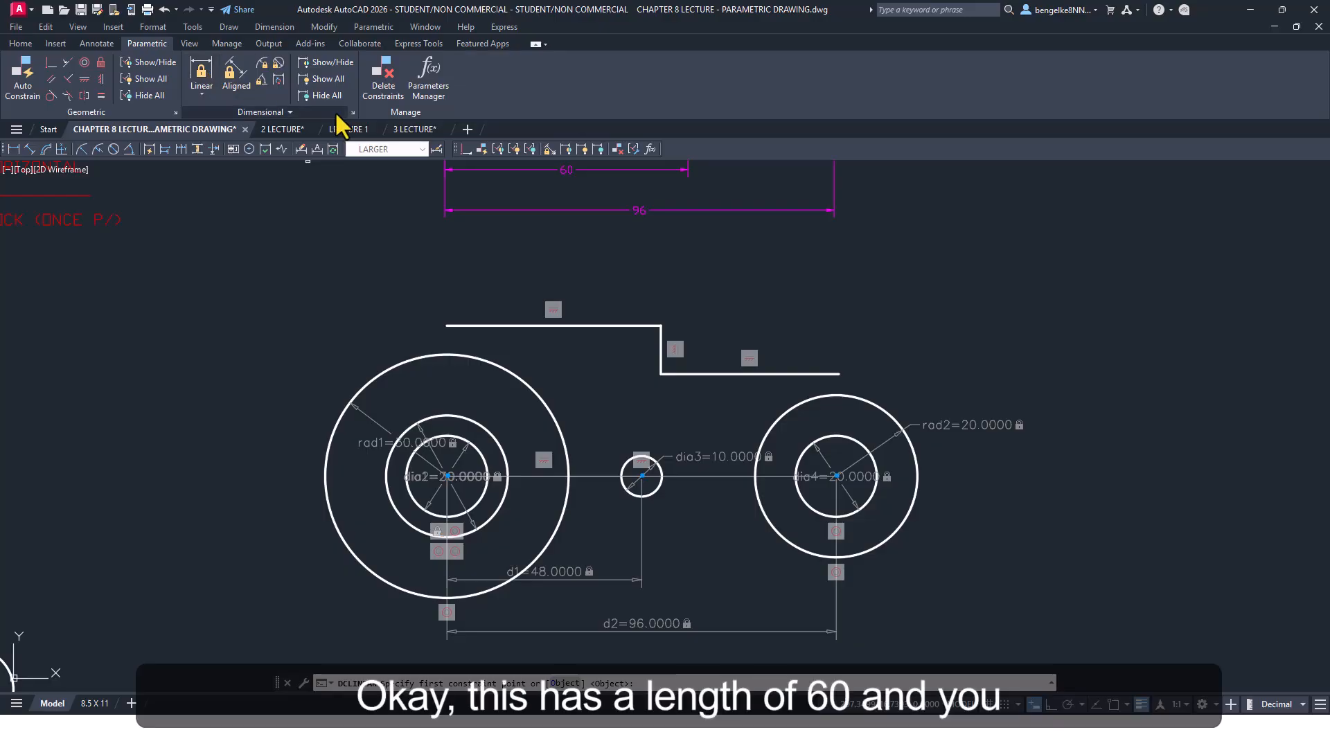
click(466, 323)
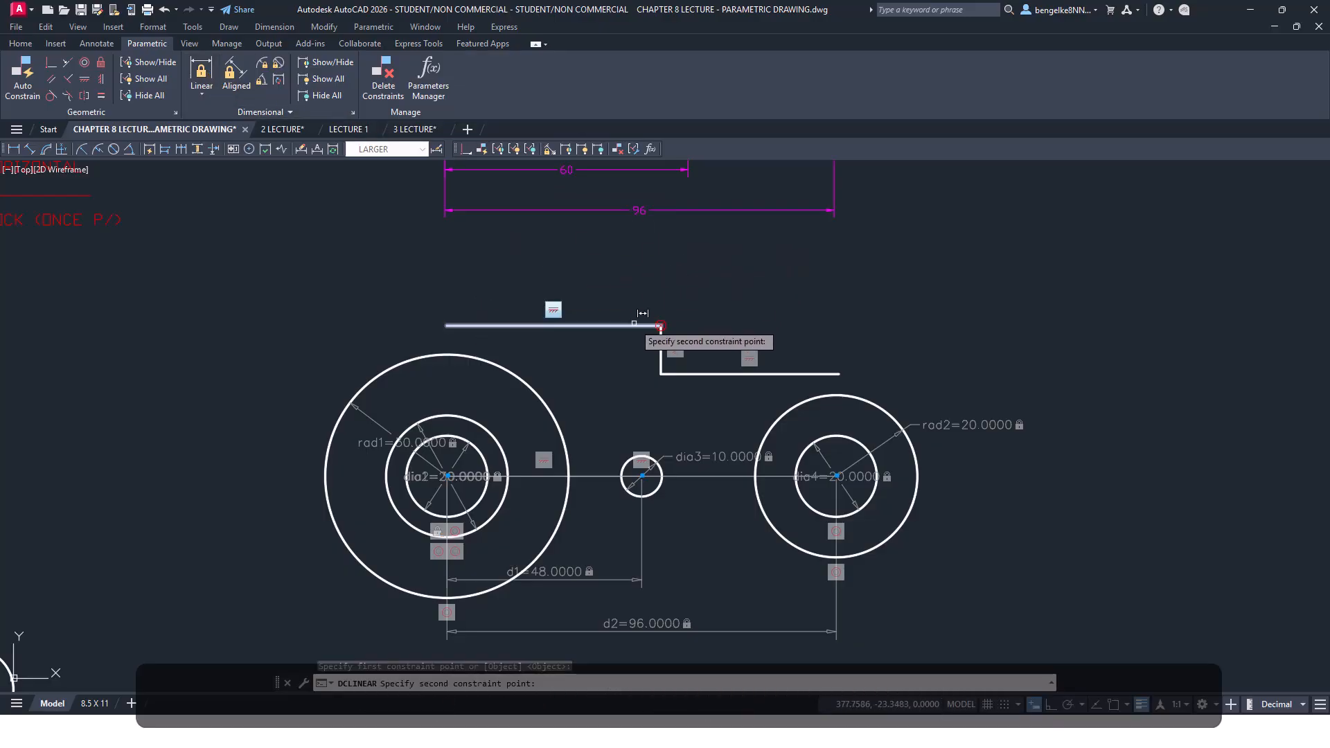
click(658, 325)
click(593, 282)
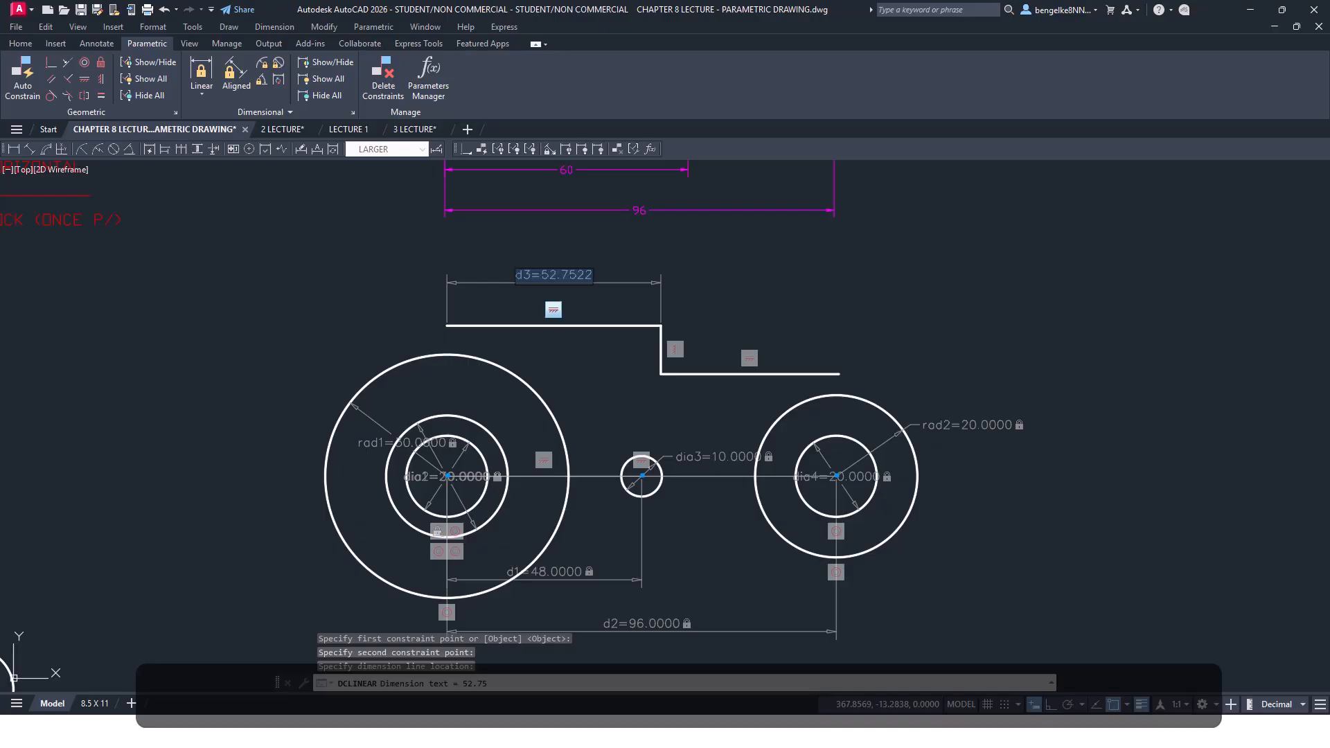
text(60)
key(Return)
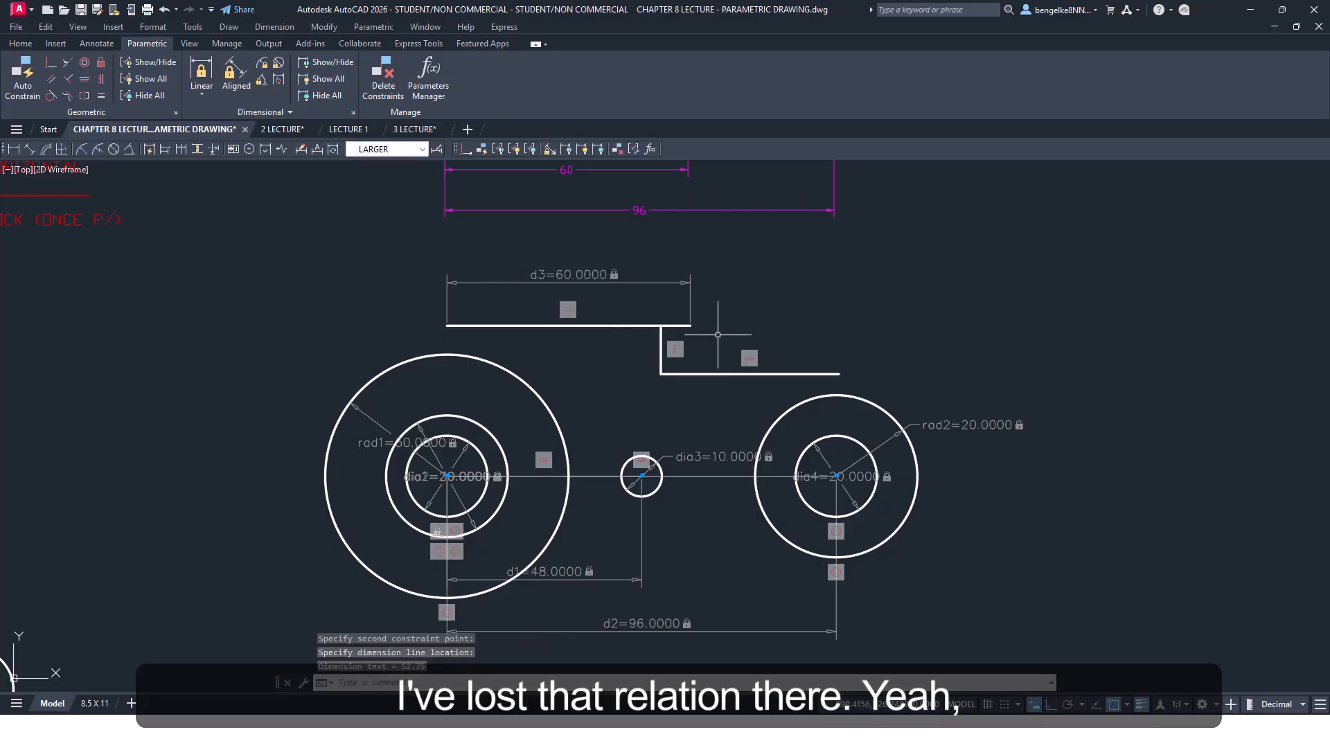
scroll(718, 335, up, 2)
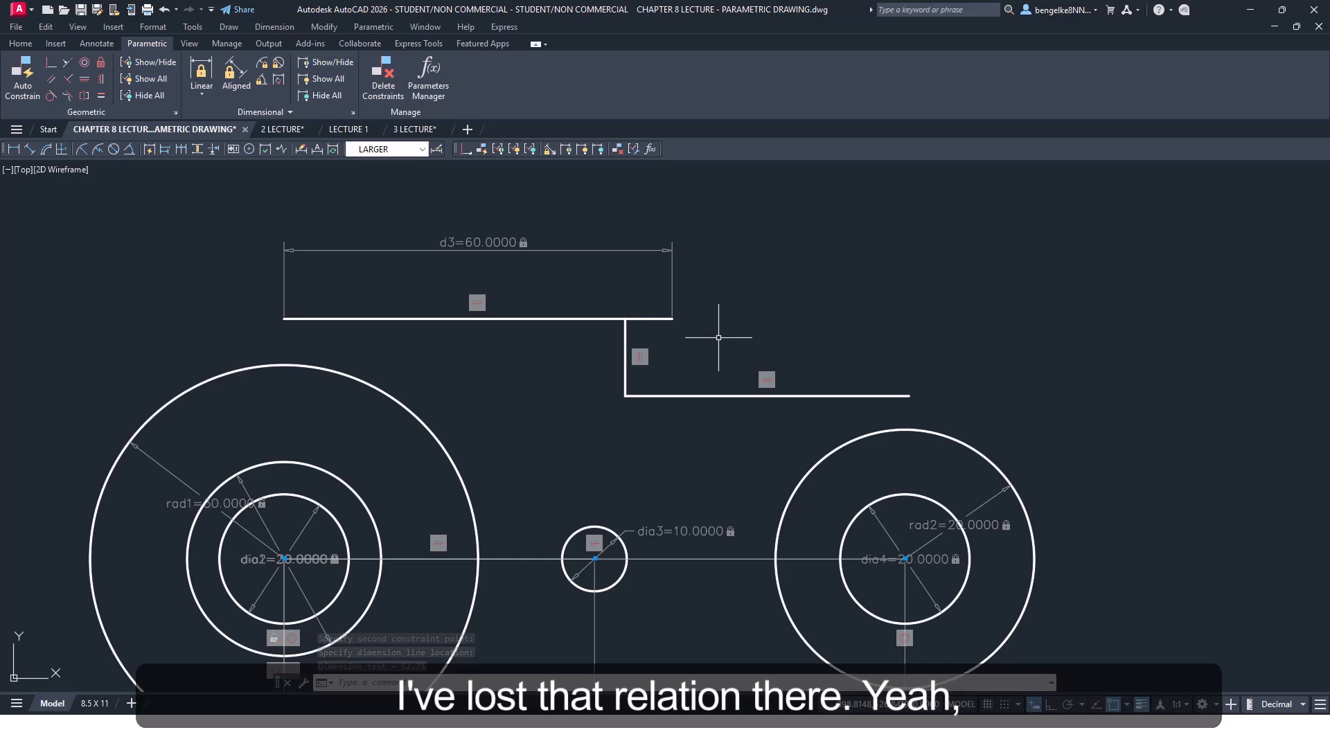
key(Escape)
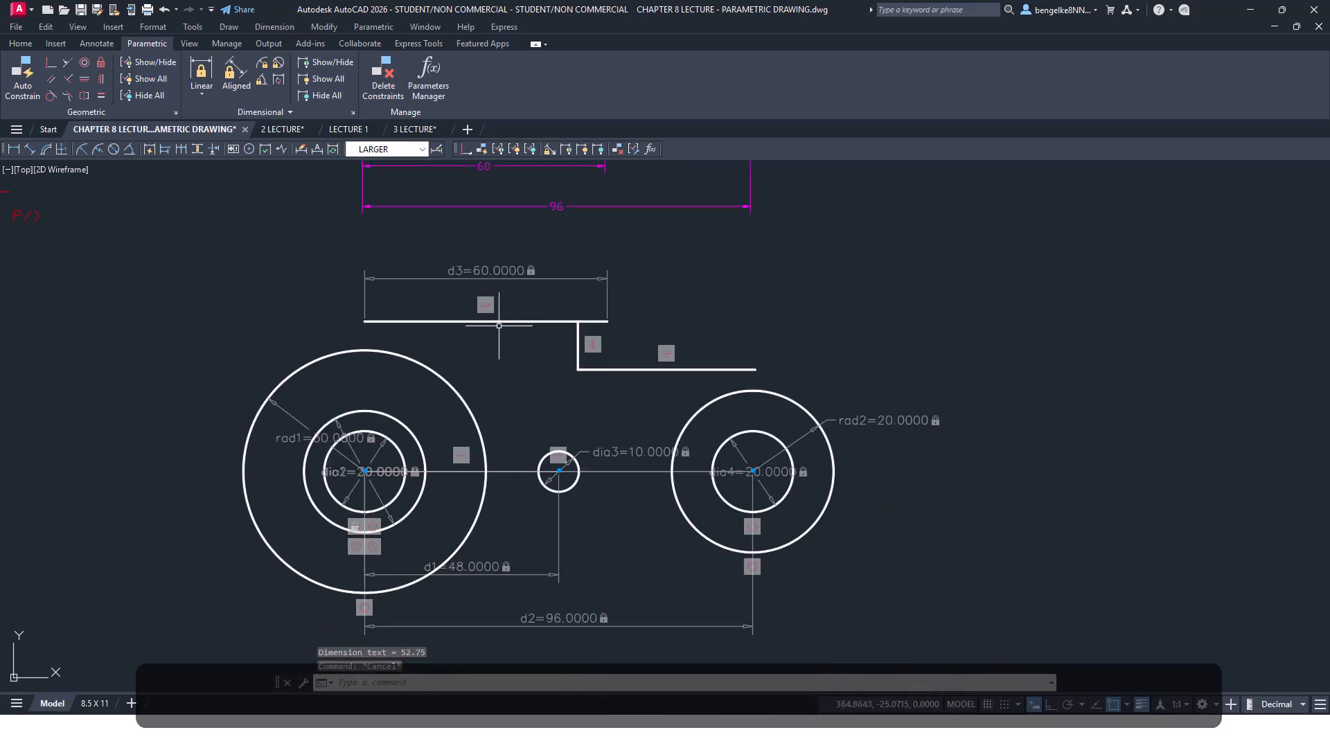
scroll(600, 362, down, 2)
key(Escape)
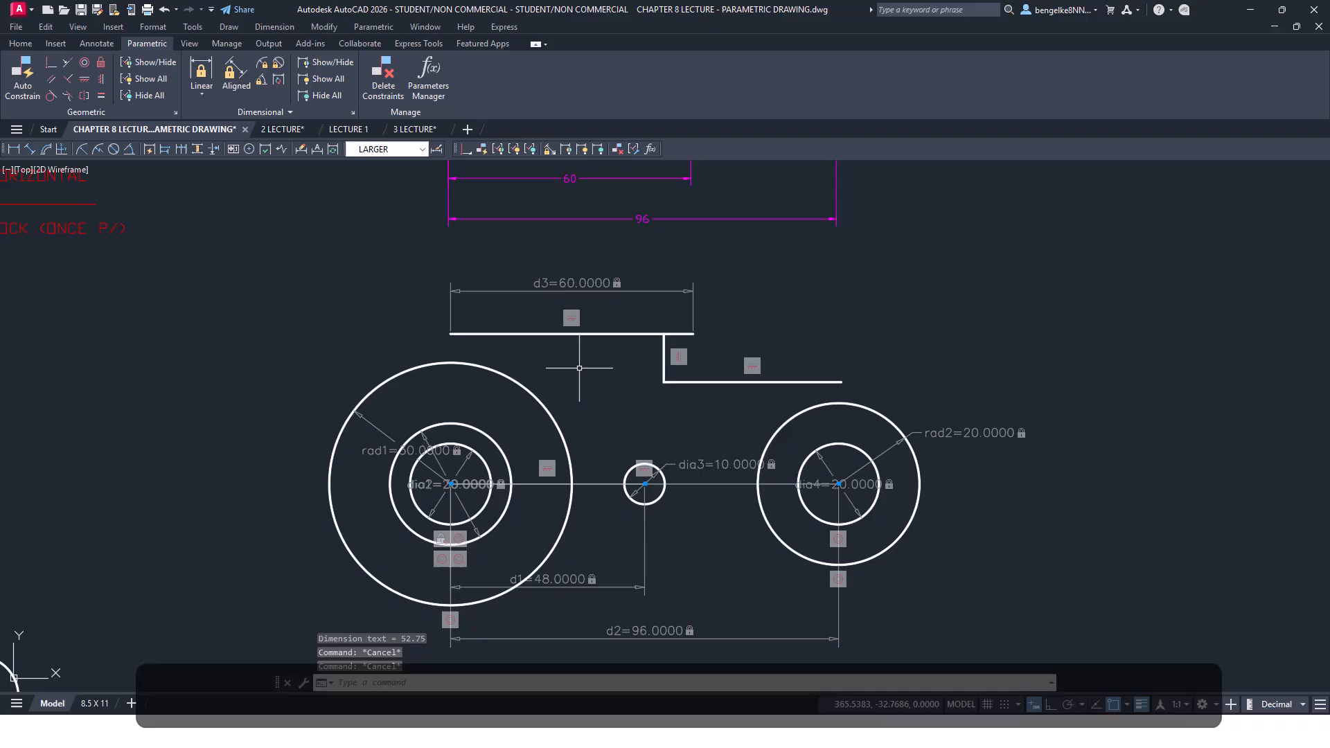
Apply coincident constraints joining the short vertical line's ends to the upper line's right end and the lower line's left end
click(52, 64)
scroll(686, 334, up, 4)
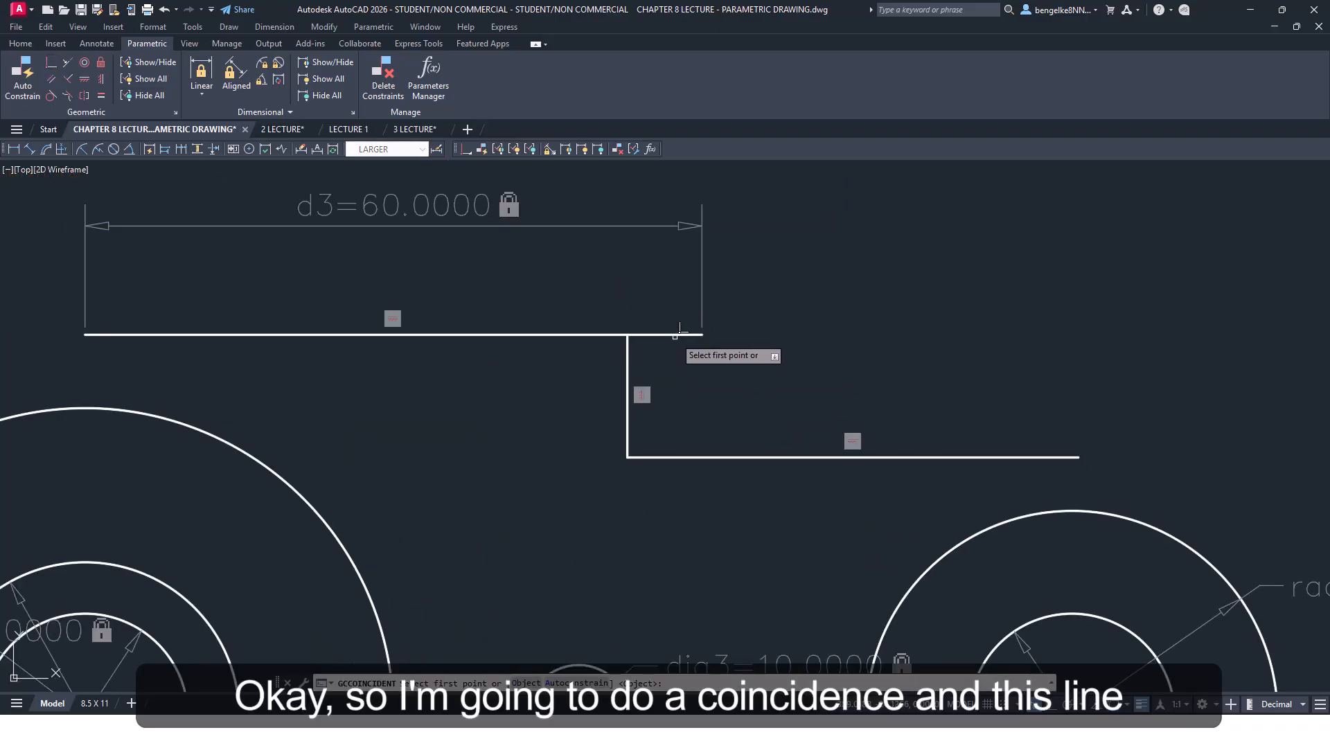
click(692, 334)
click(627, 353)
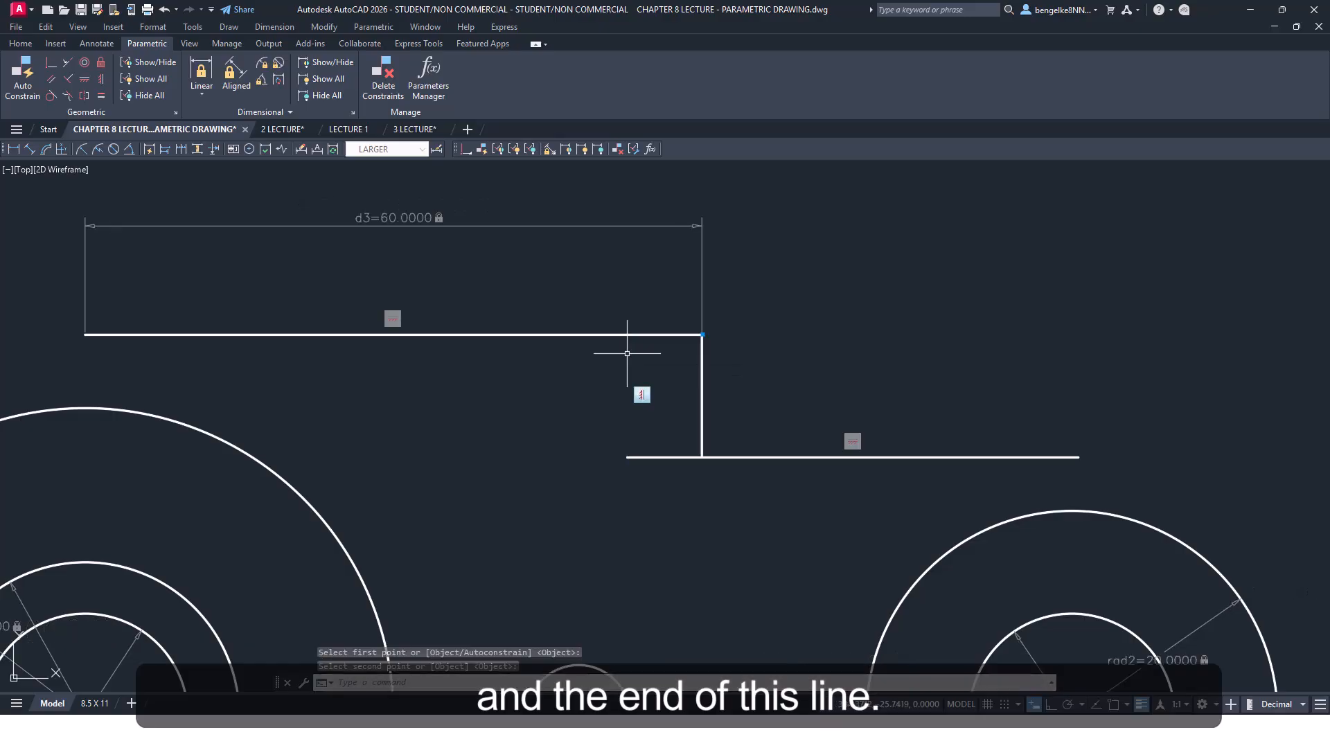
key(Return)
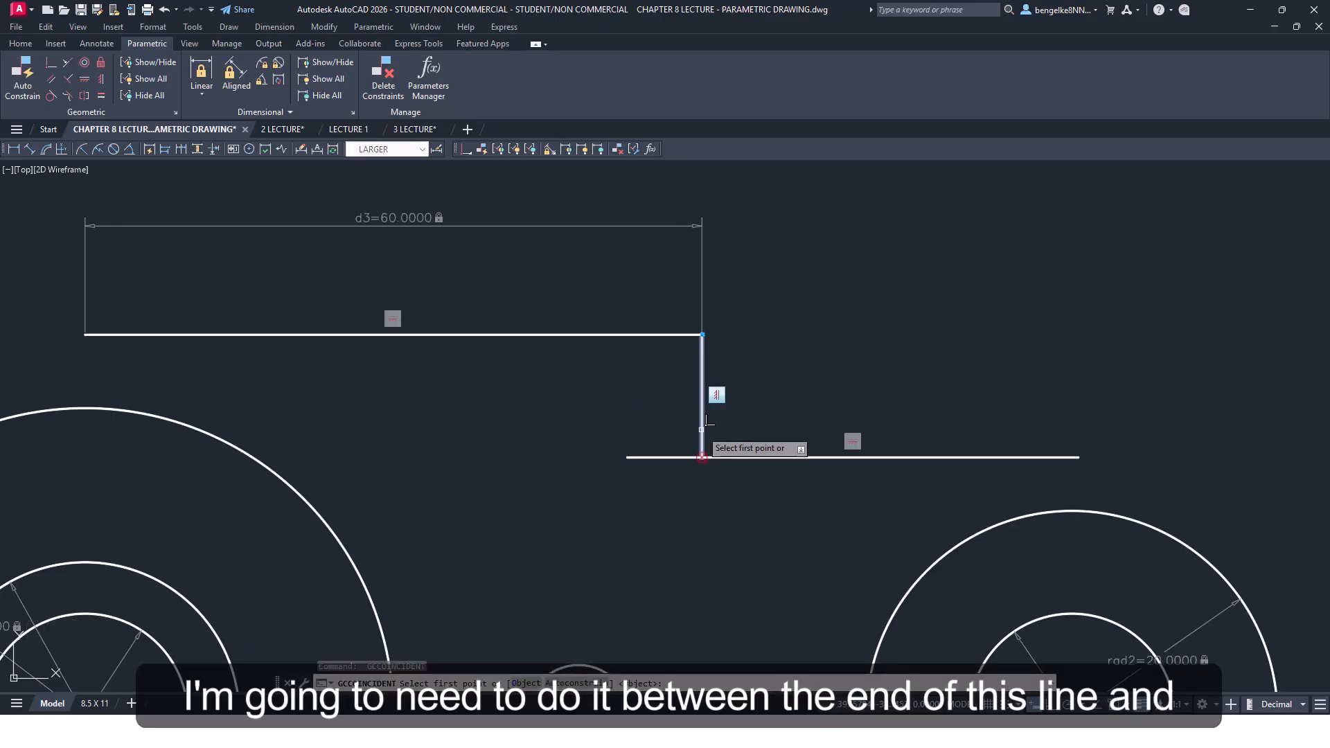
click(703, 450)
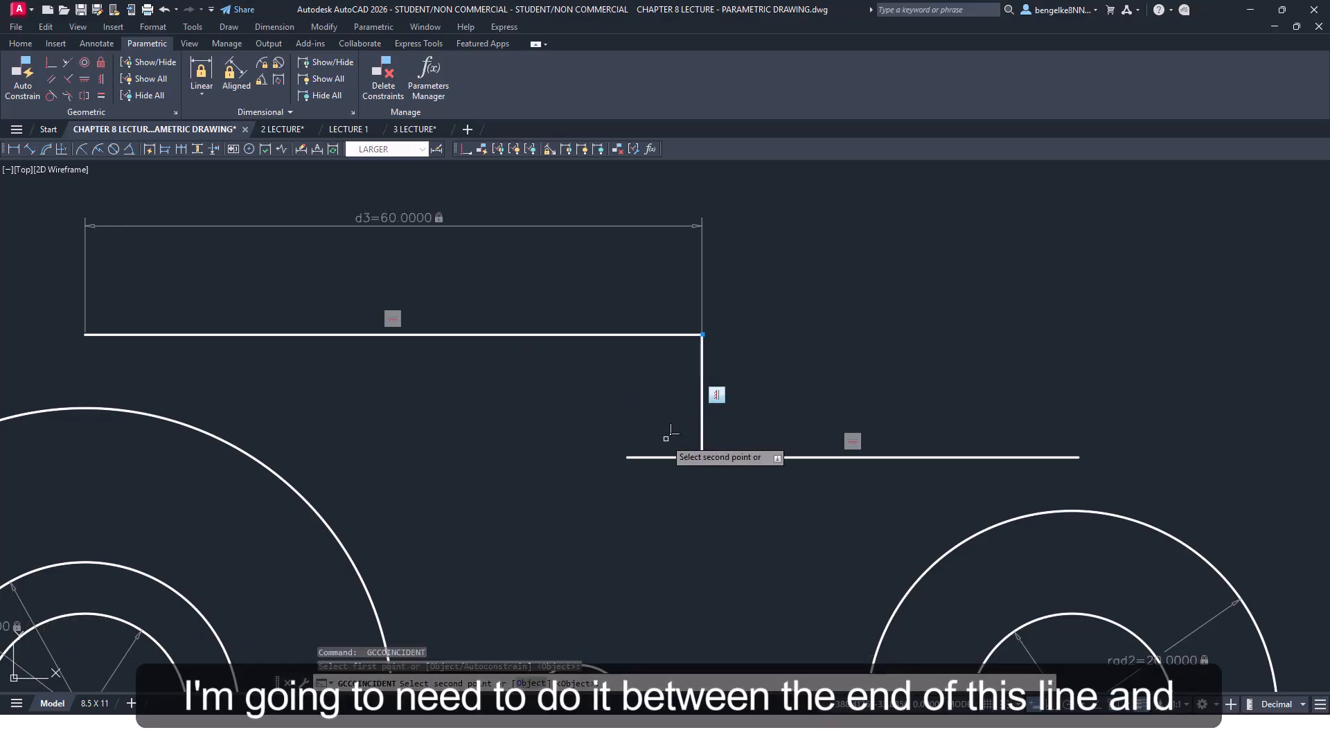
click(630, 456)
scroll(905, 298, down, 2)
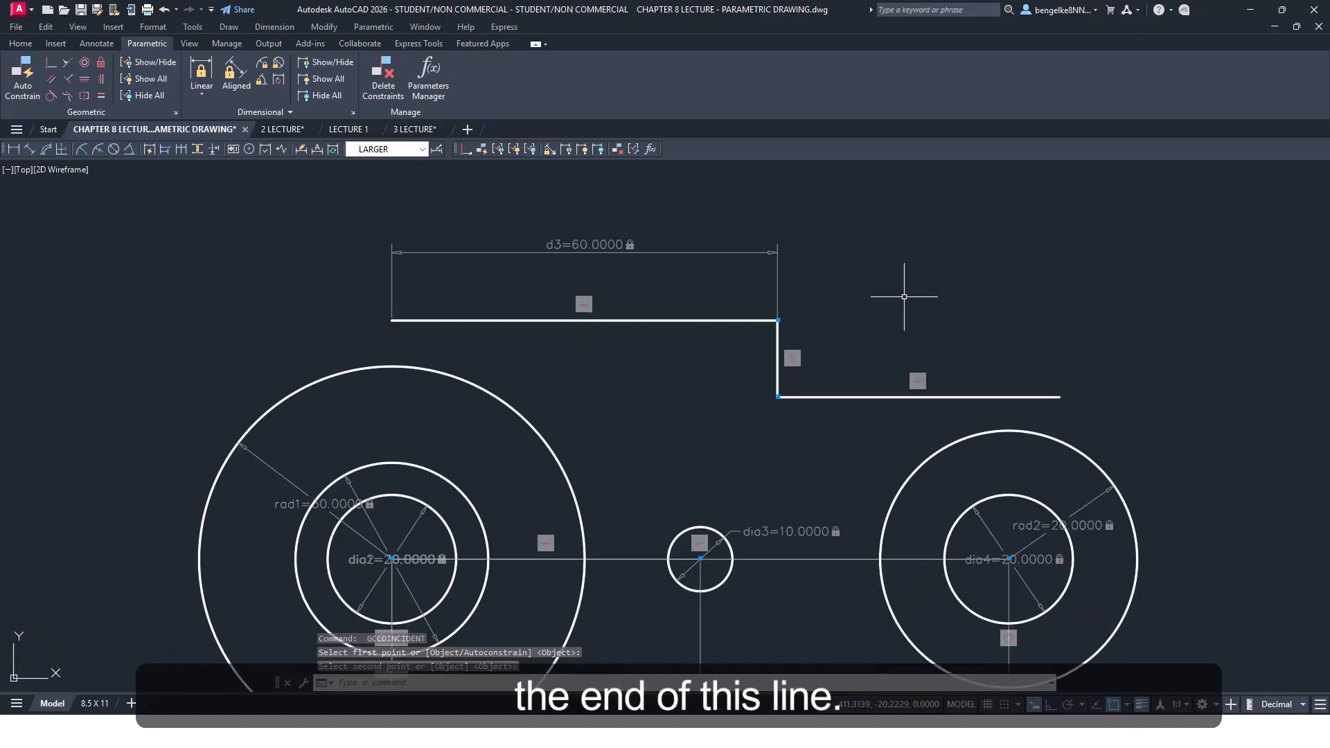
key(Escape)
mouse_move(928, 285)
middle_down()
mouse_move(890, 291)
mouse_move(906, 280)
middle_up()
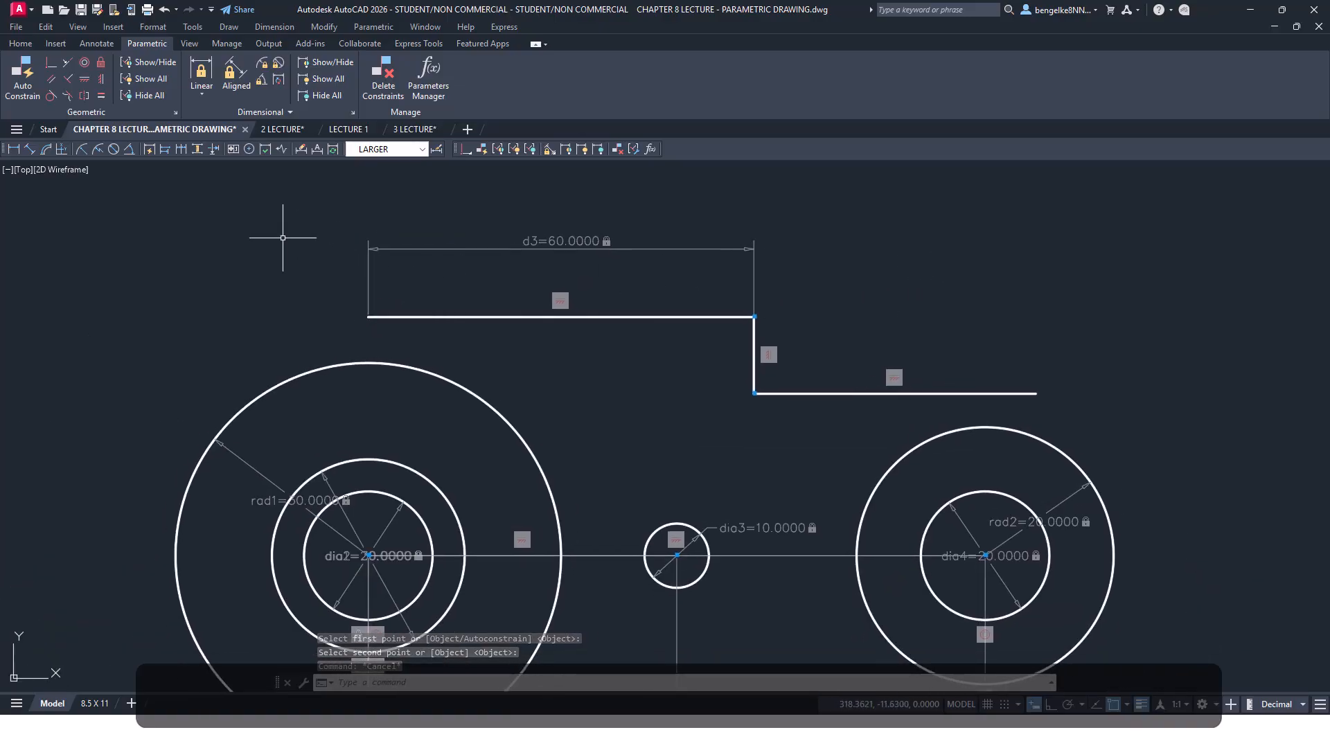
Apply tangent constraints between the upper line and the largest circle, and between the lower line and the rightmost 20-radius circle
click(50, 96)
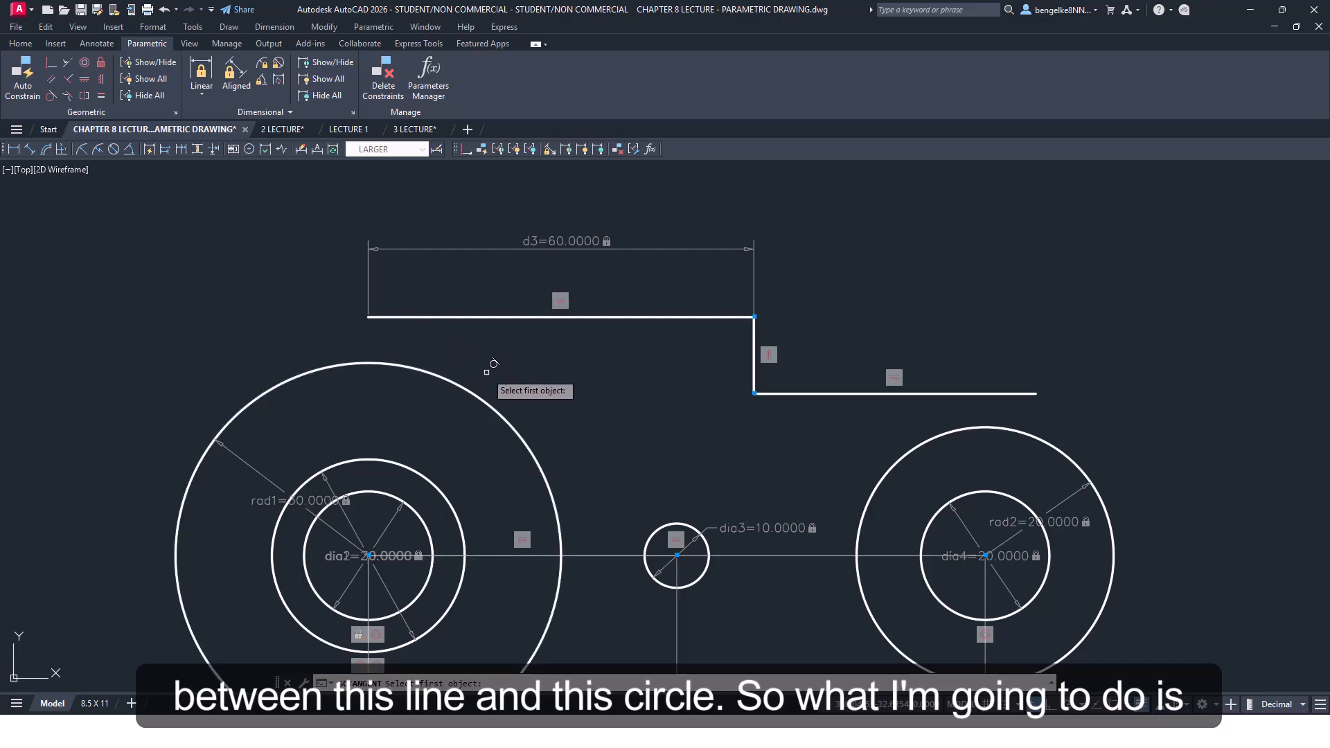
click(404, 317)
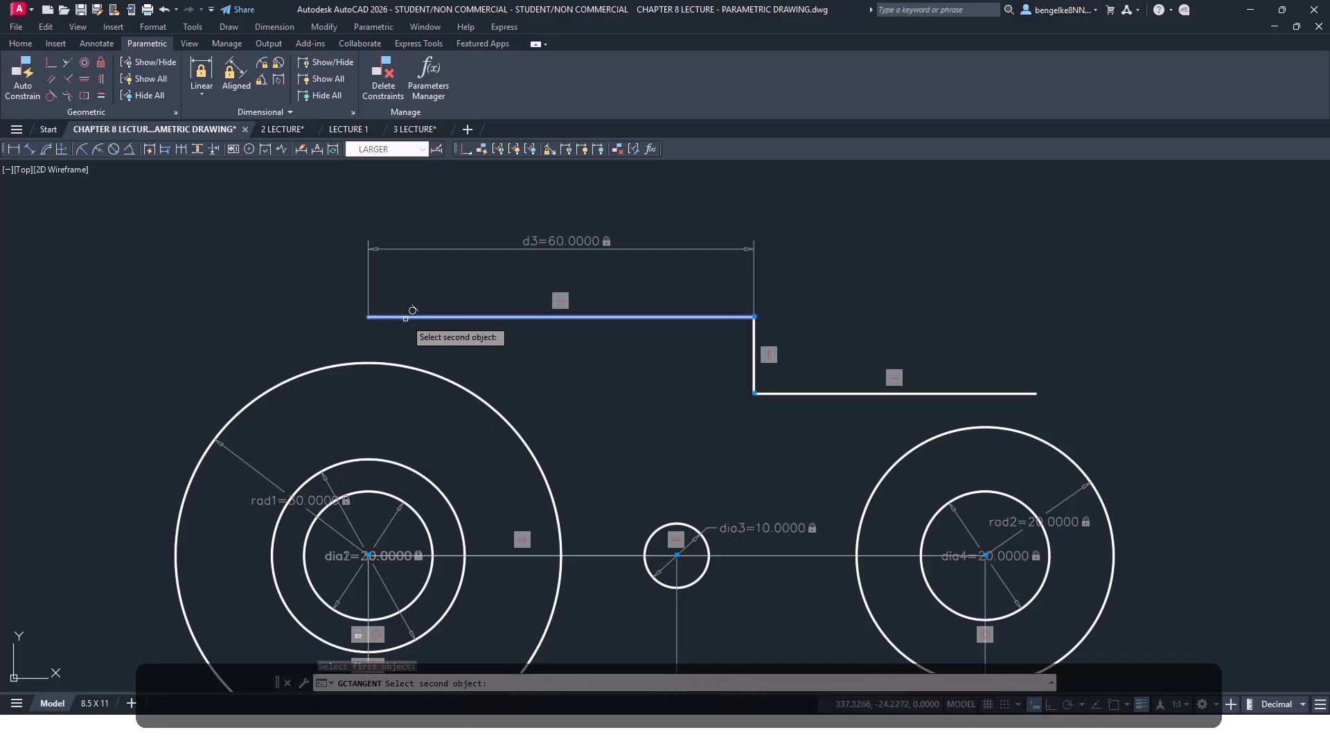
click(416, 368)
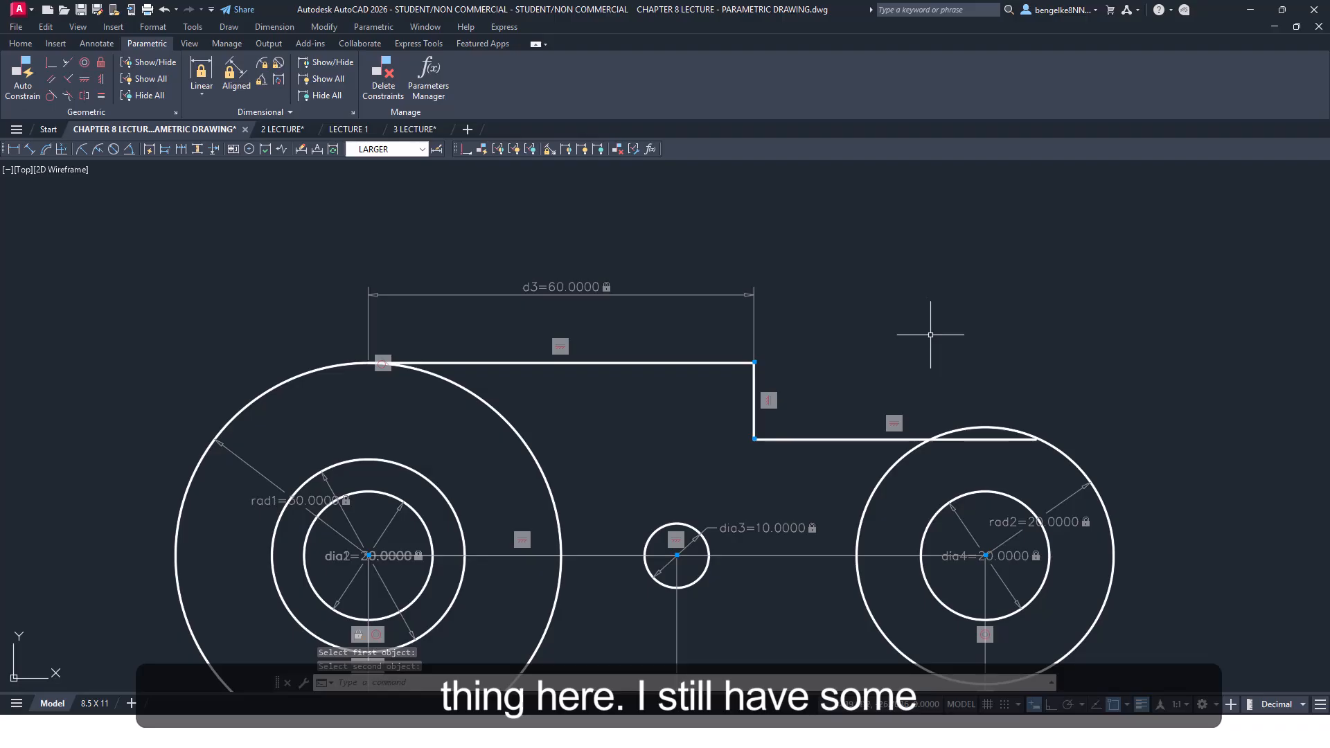
key(Return)
click(911, 439)
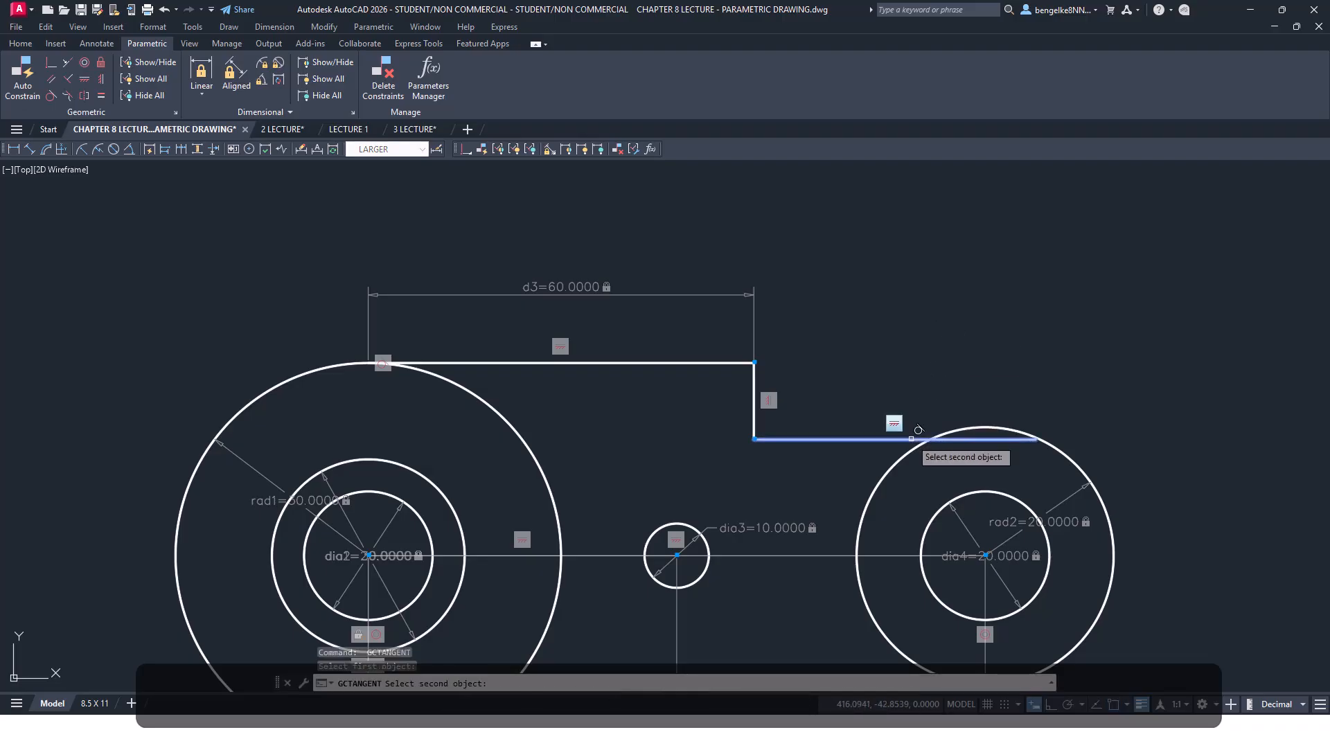
click(1058, 436)
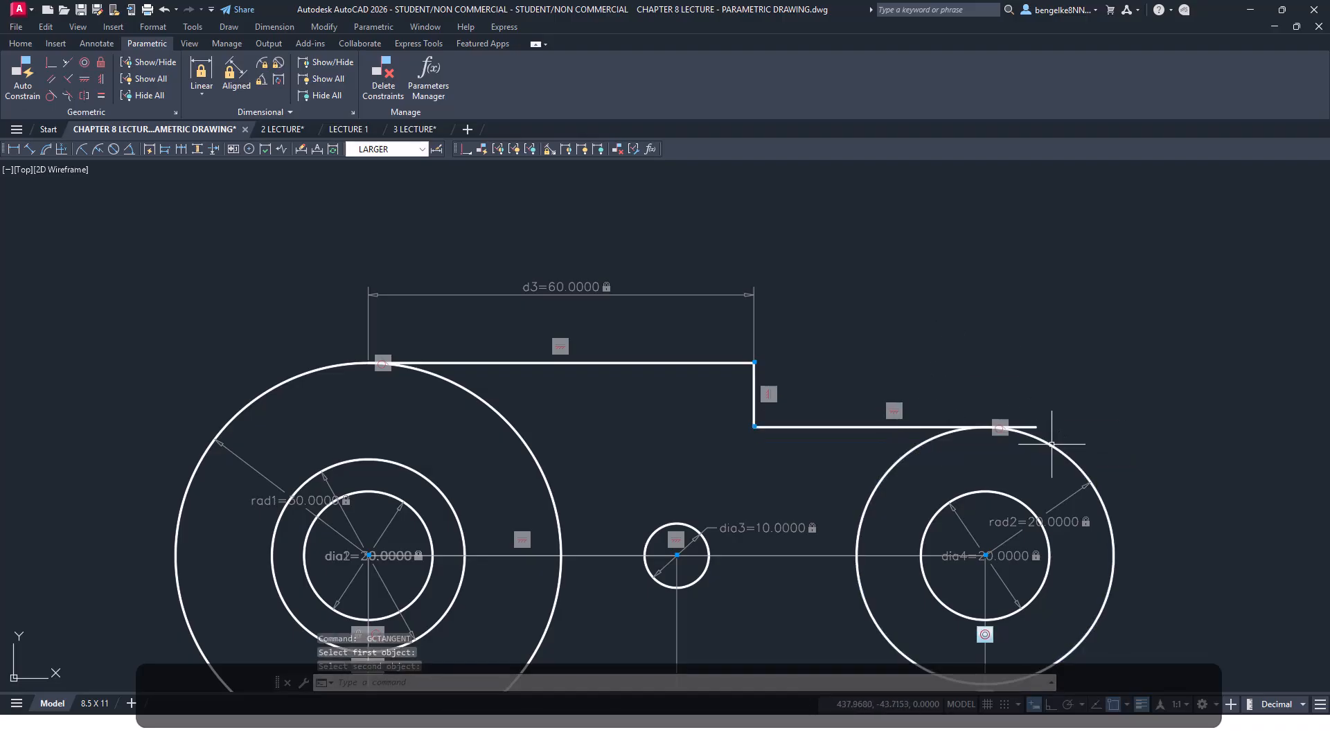
key(Escape)
key(Escape)
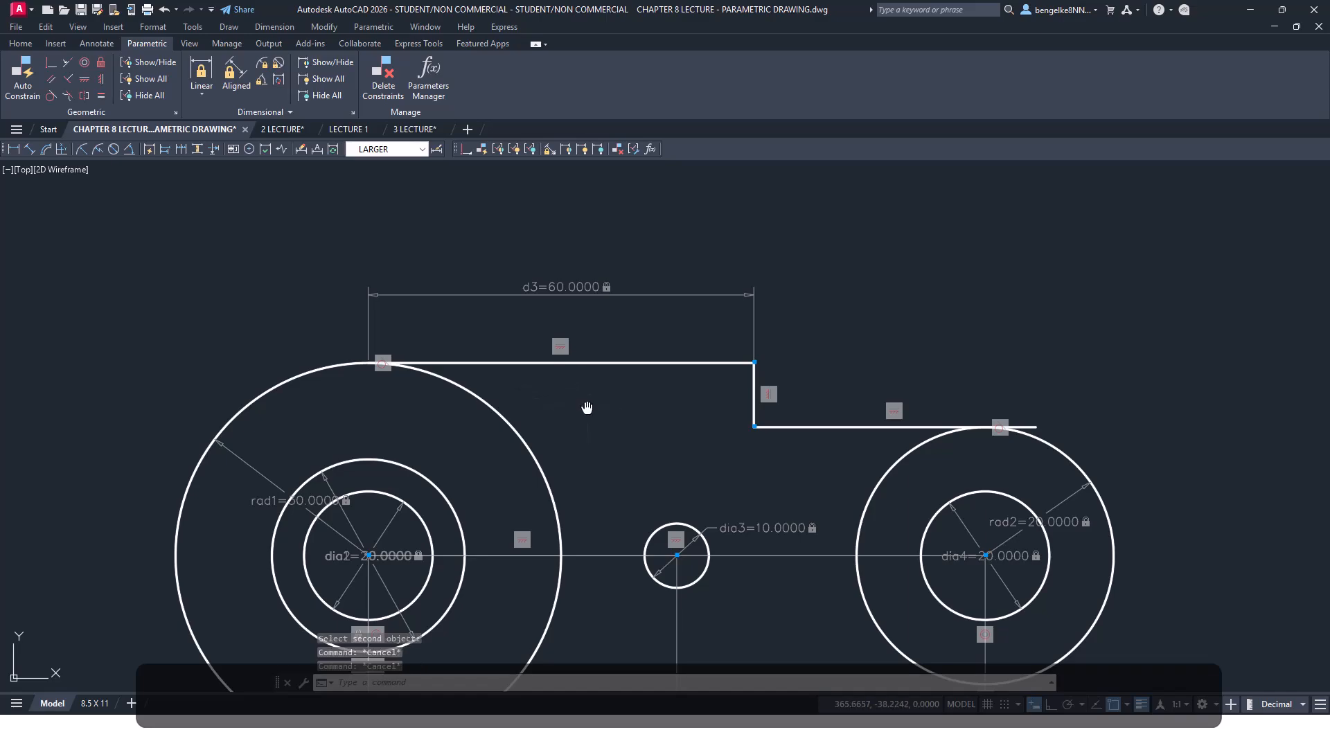
mouse_move(549, 390)
middle_down()
mouse_move(876, 401)
mouse_move(767, 395)
middle_up()
scroll(718, 387, up, 2)
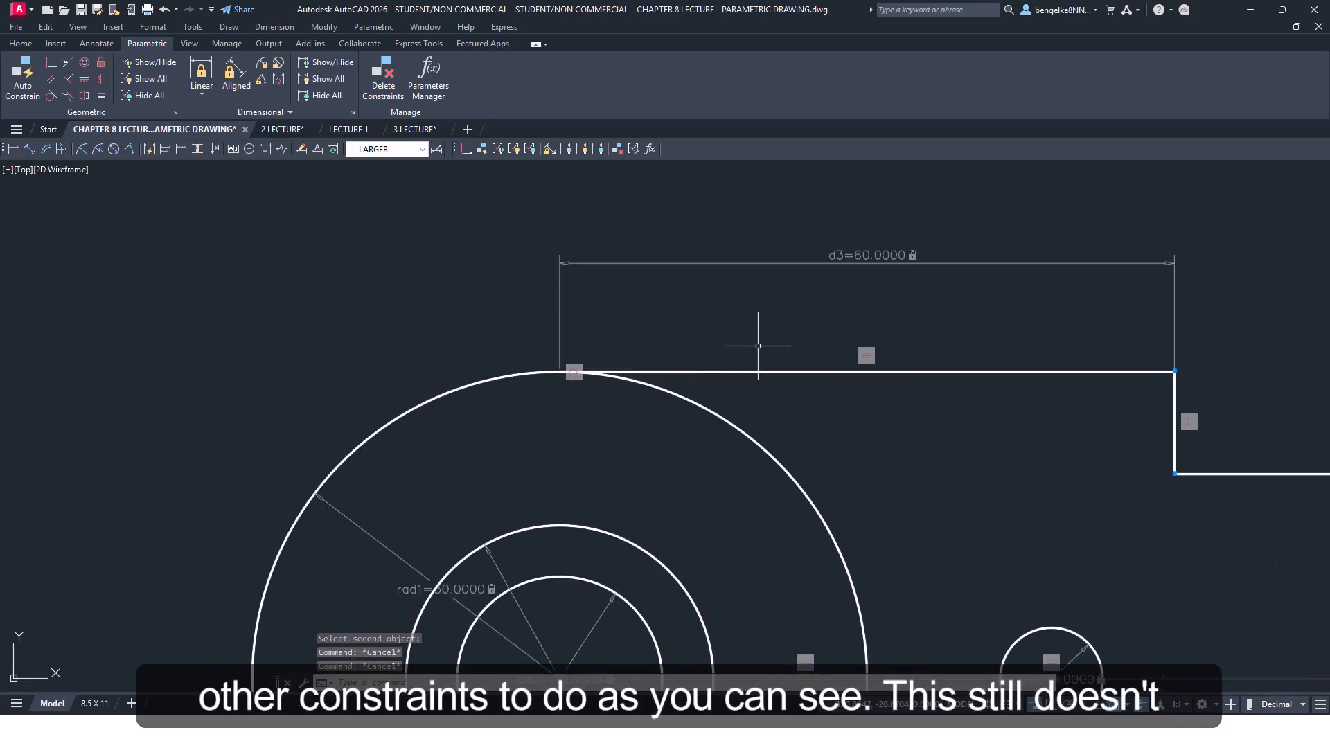
click(758, 346)
click(744, 385)
click(559, 371)
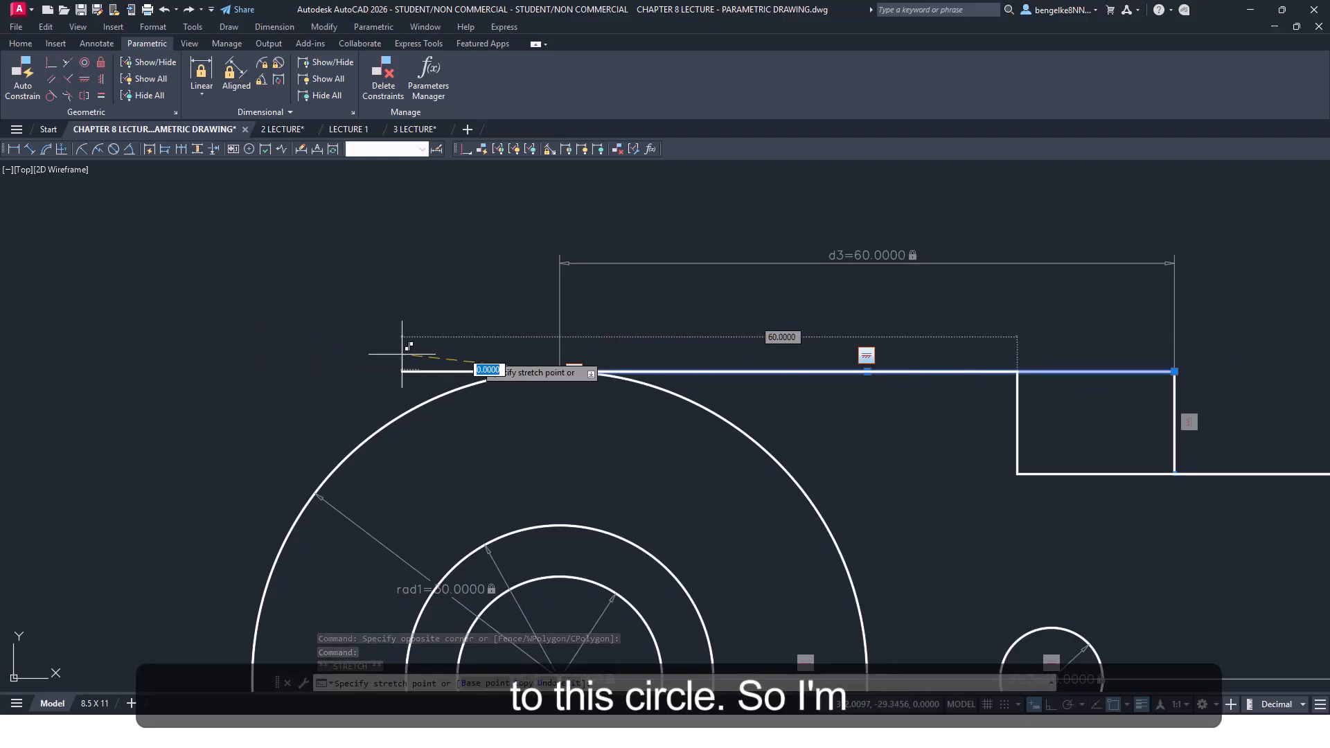
right_click(680, 337)
key(Escape)
key(Escape)
key(Escape)
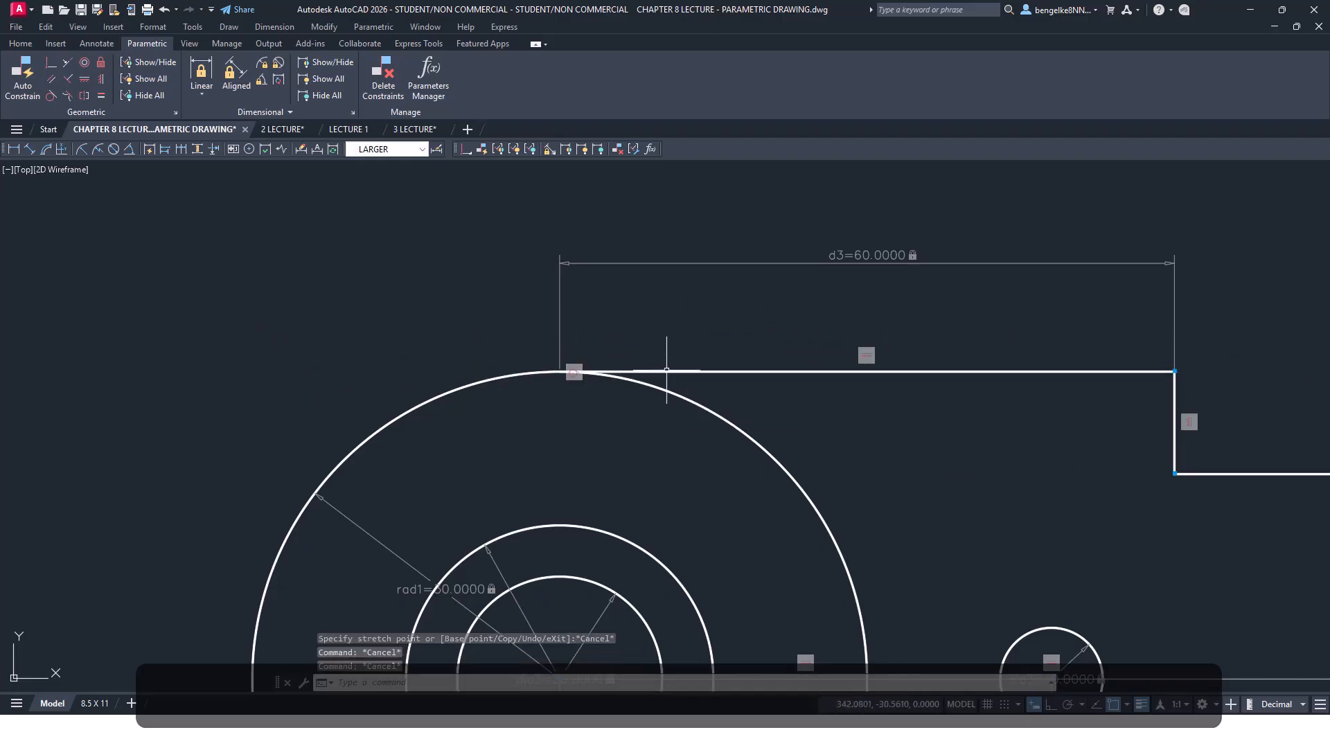
Apply a coincident constraint with the Object option to place the upper line's left endpoint on the largest circle
click(50, 63)
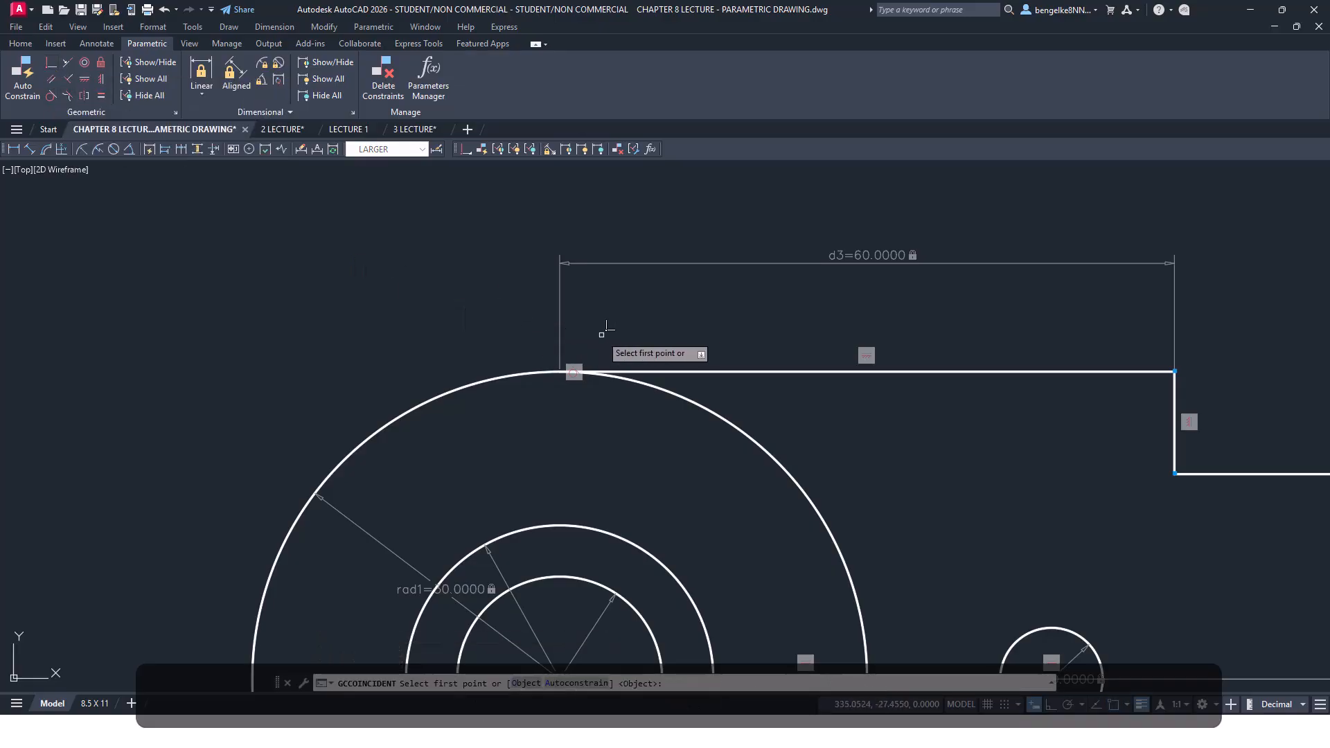
scroll(622, 327, up, 2)
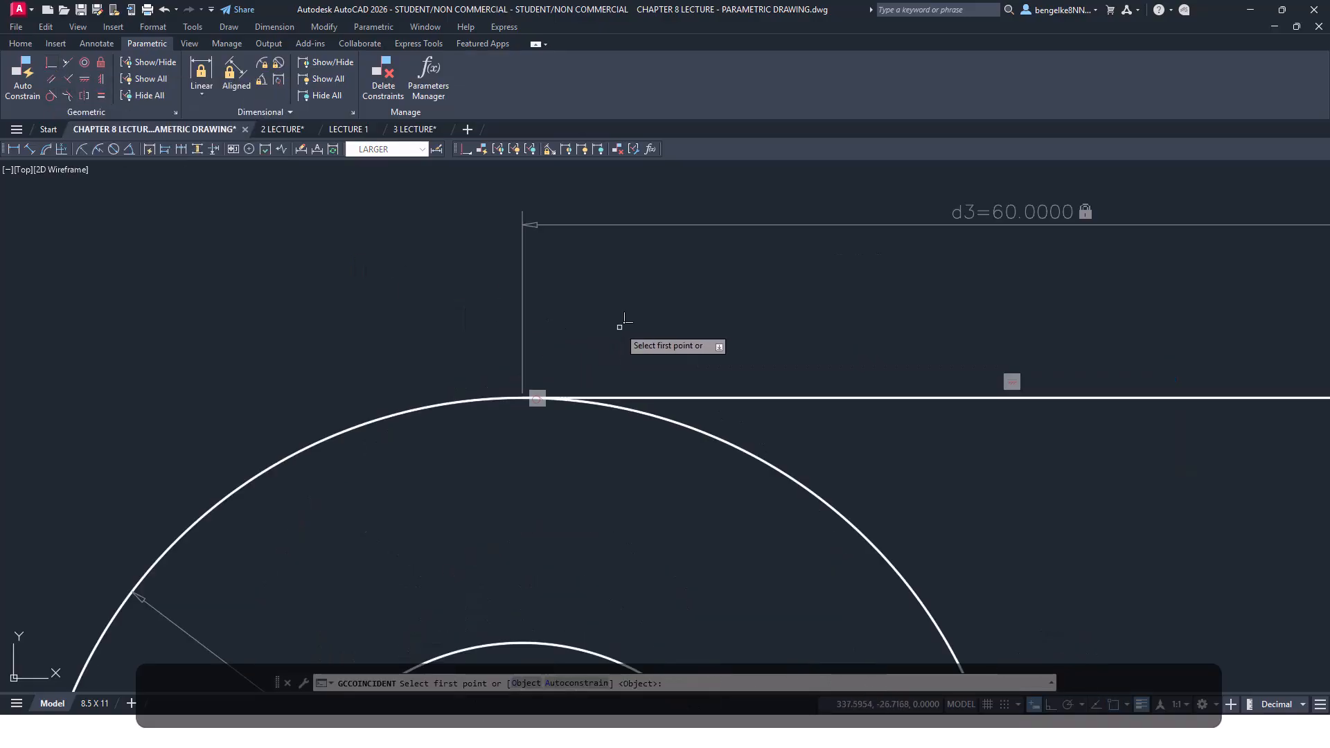
click(616, 389)
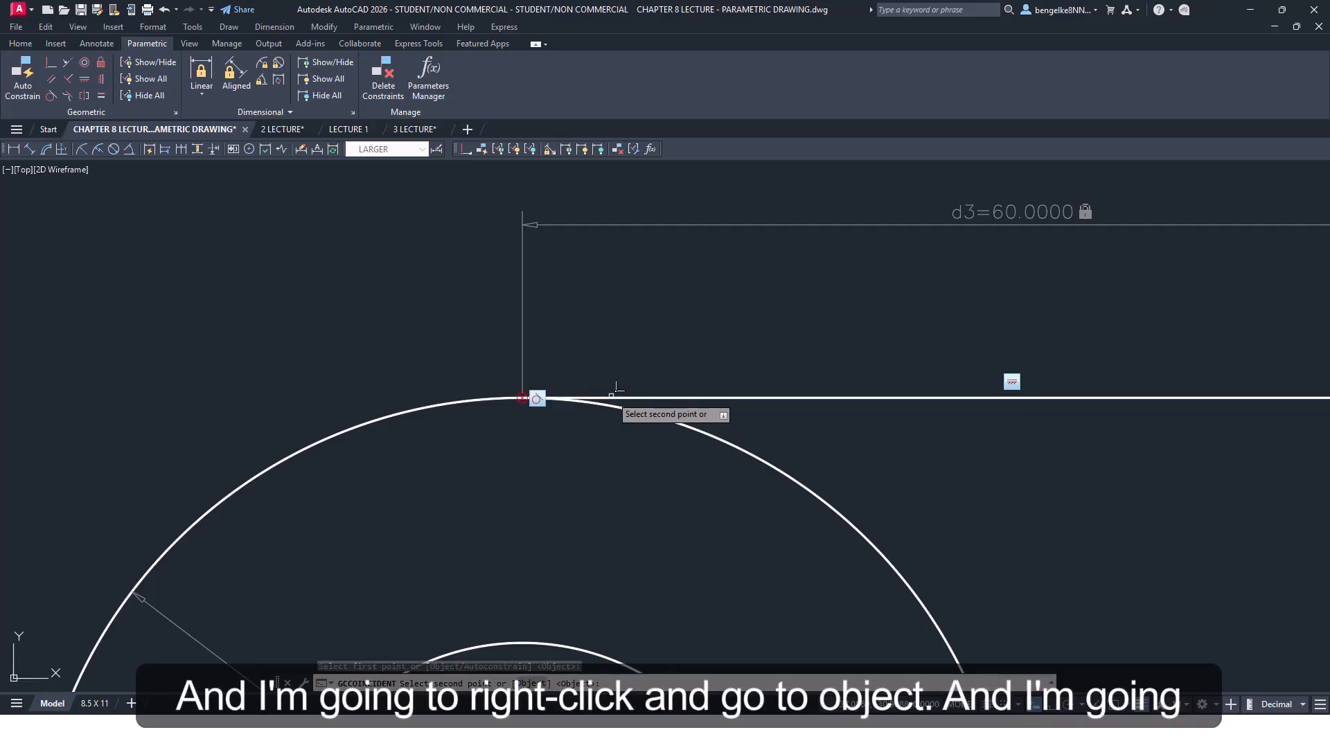
right_click(677, 295)
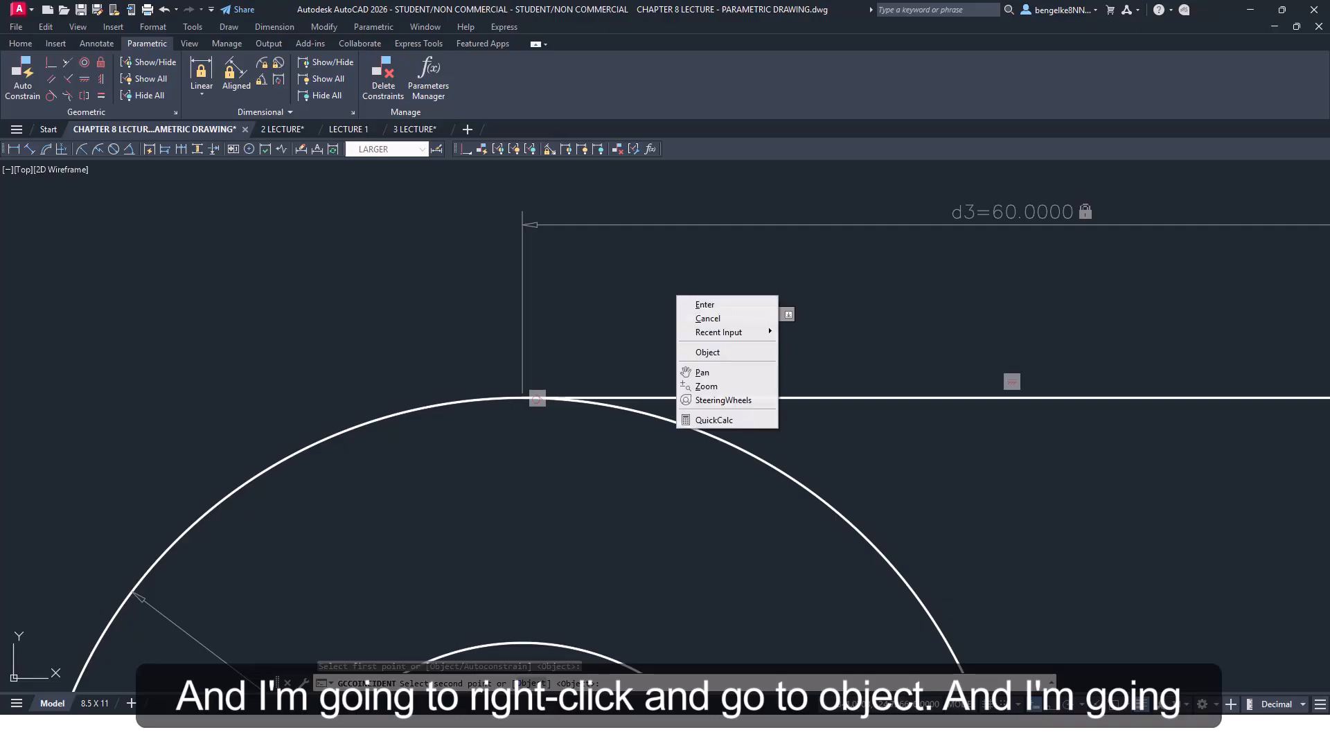
click(700, 352)
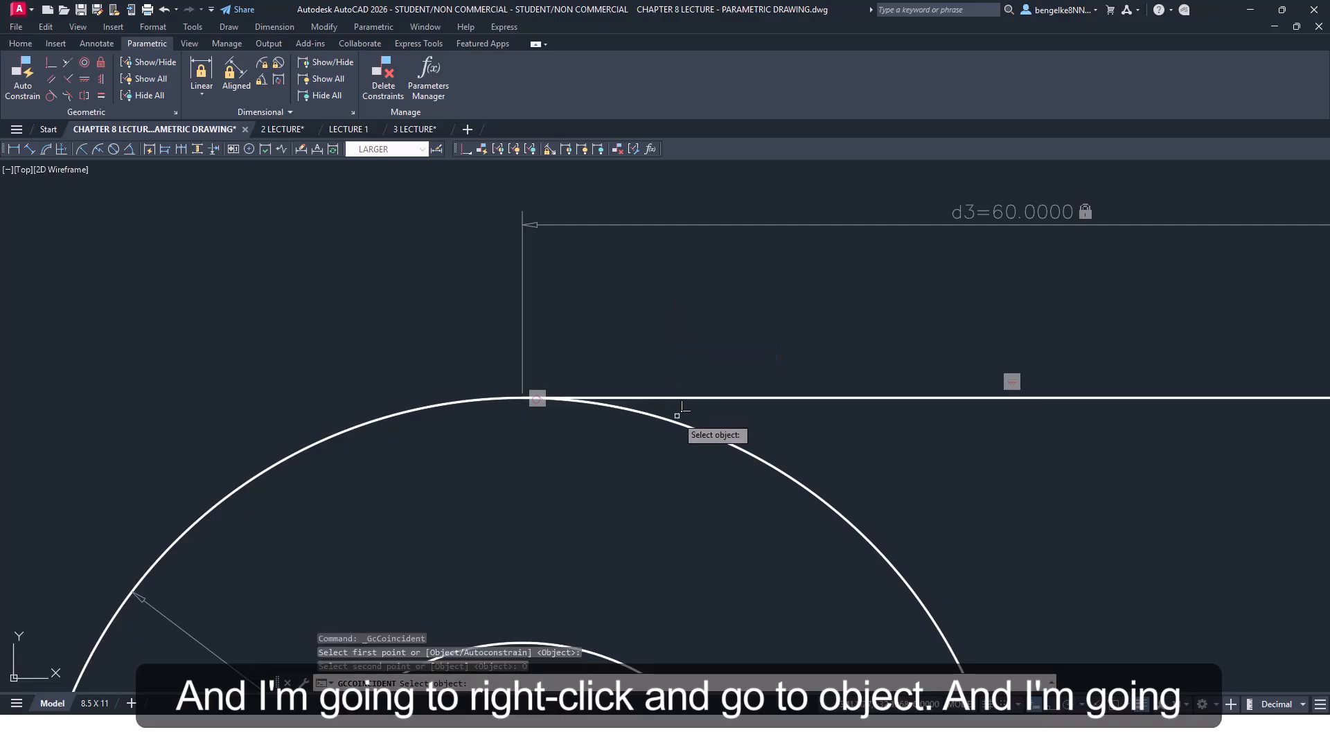
scroll(652, 294, down, 4)
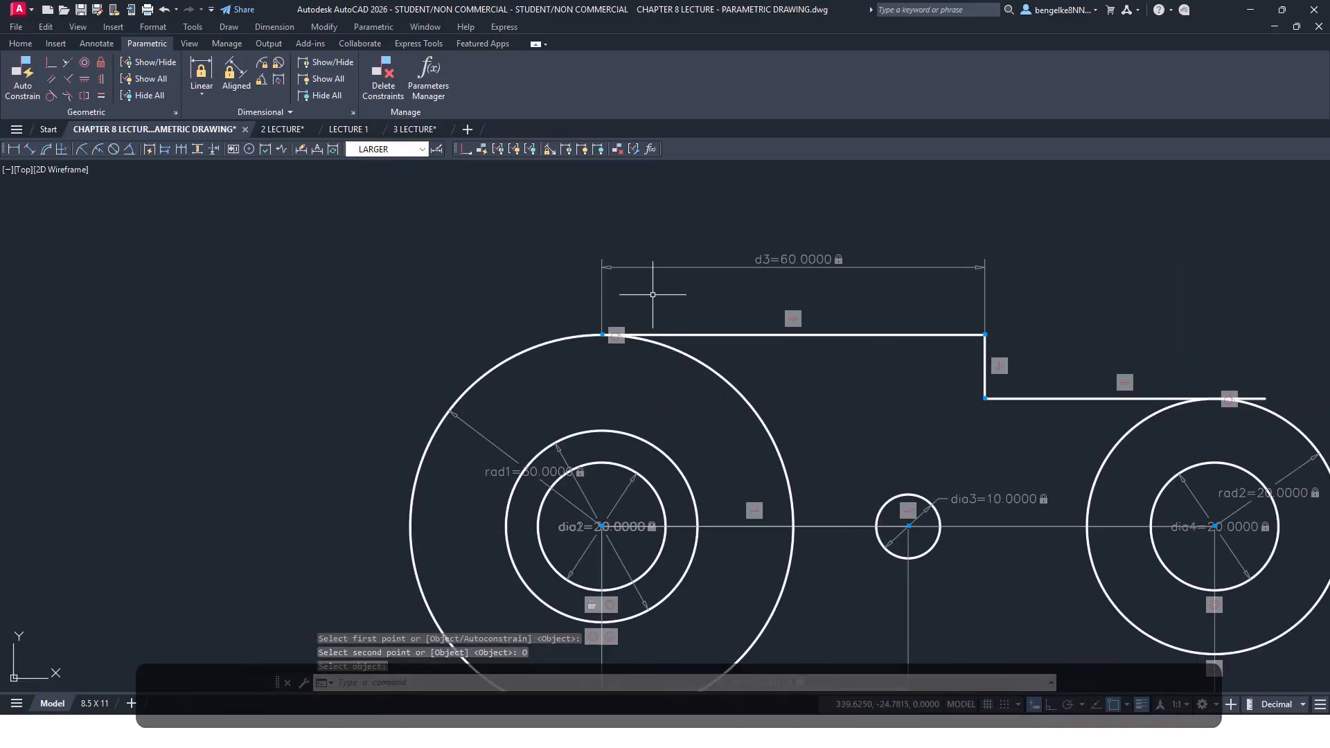
Apply a coincident constraint with the Object option to place the lower line's right endpoint on the rightmost 20-radius circle
middle_drag(882, 293, 528, 299)
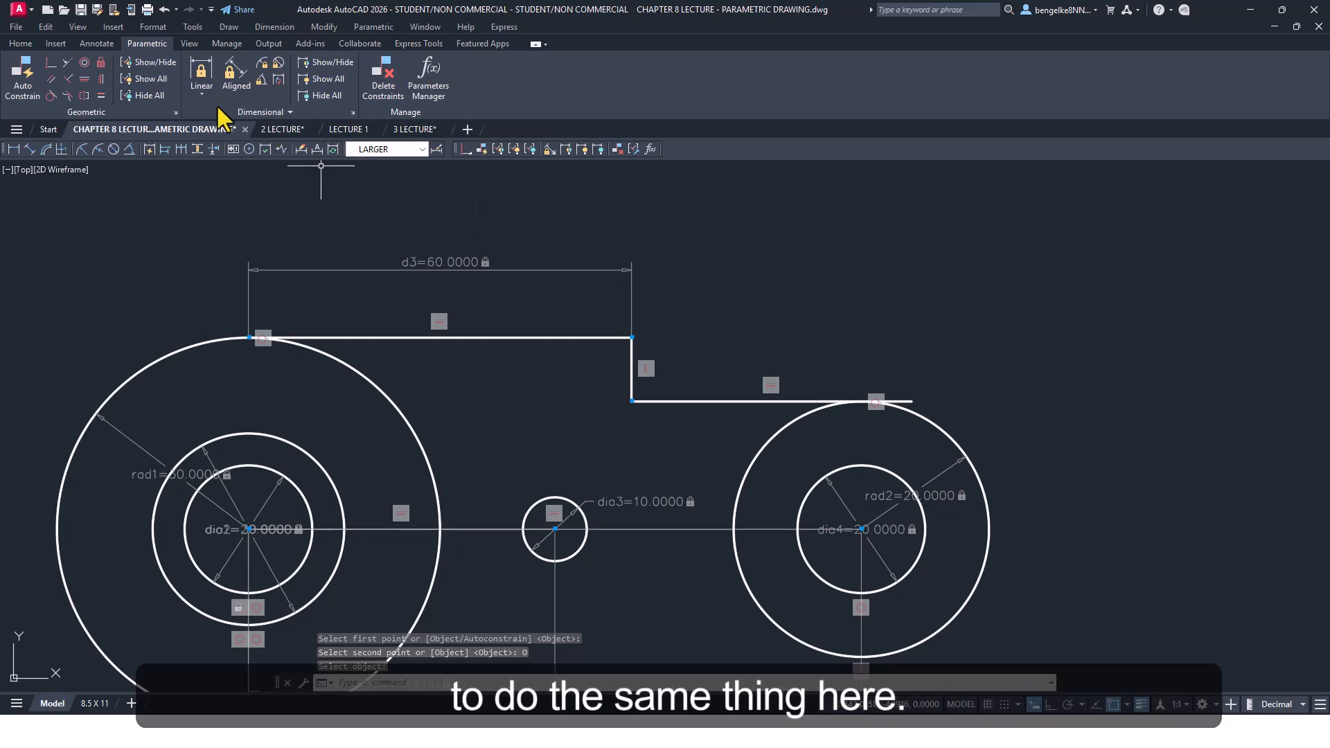
click(50, 63)
scroll(949, 343, up, 4)
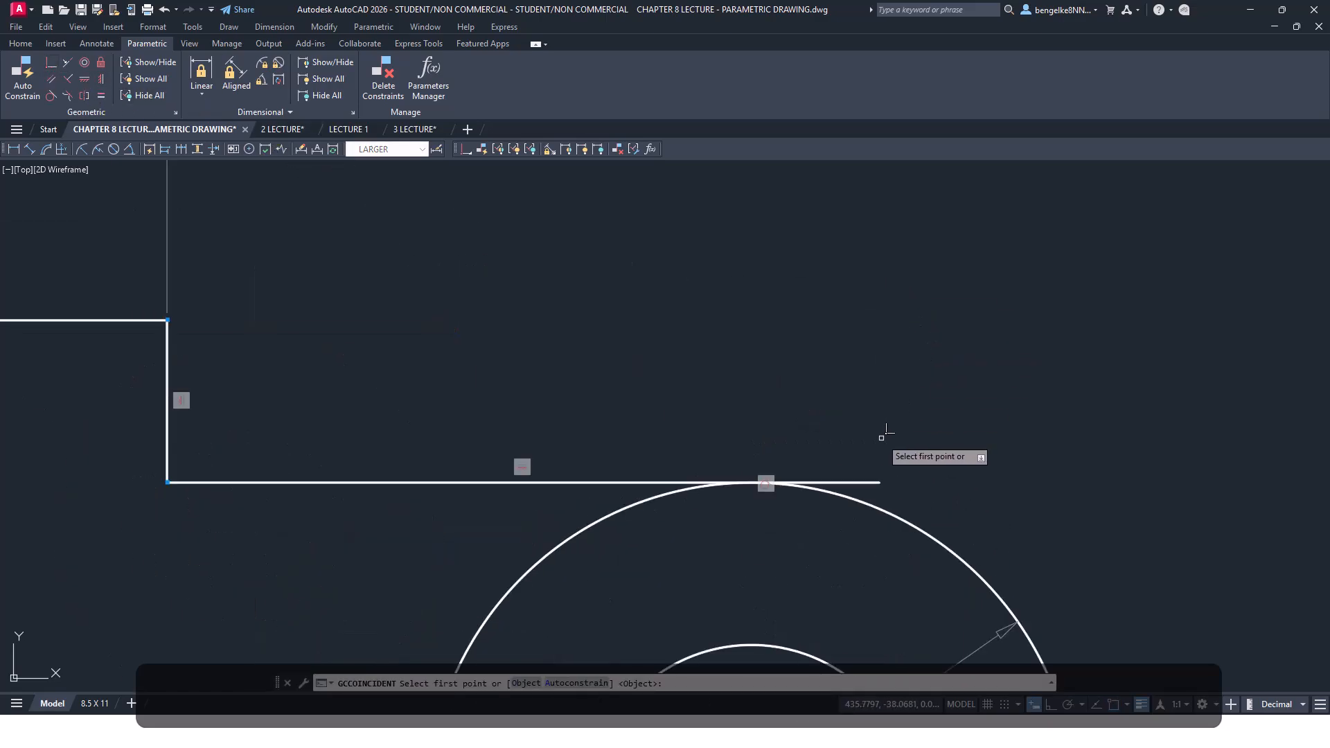
click(874, 478)
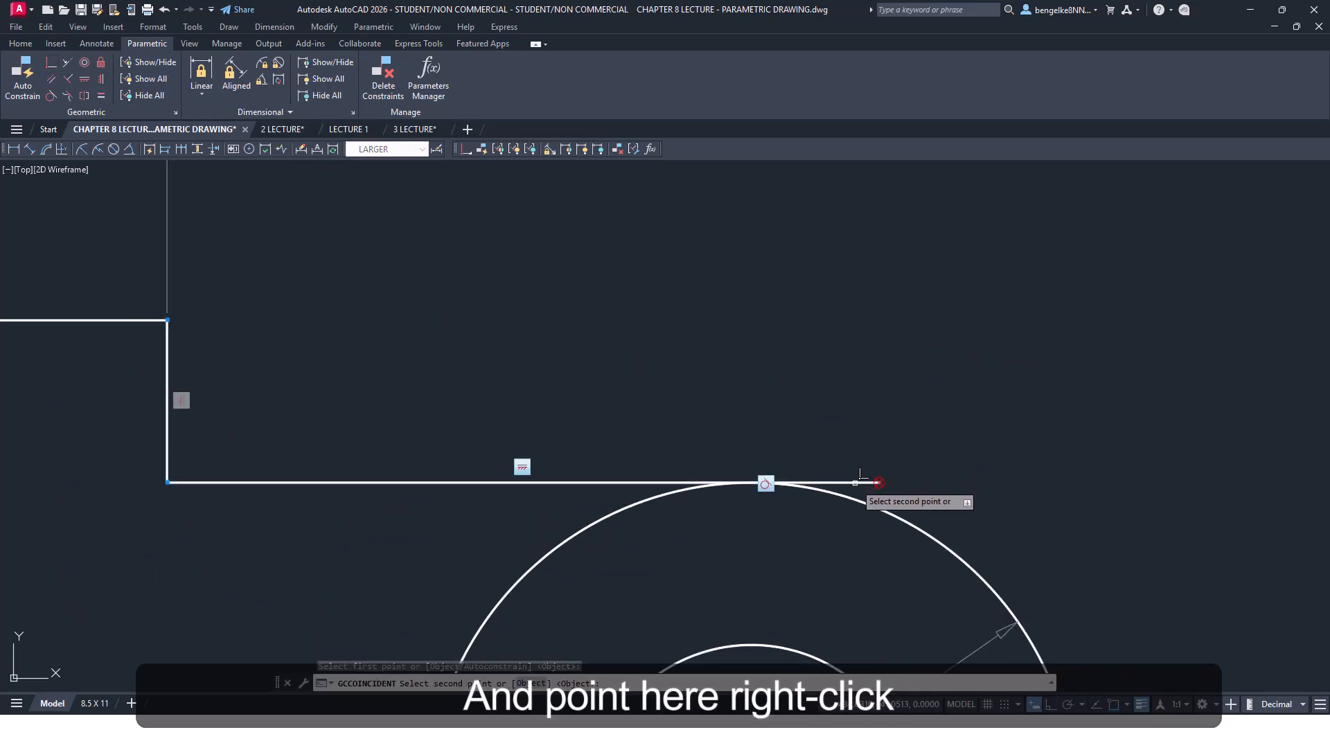
right_click(897, 292)
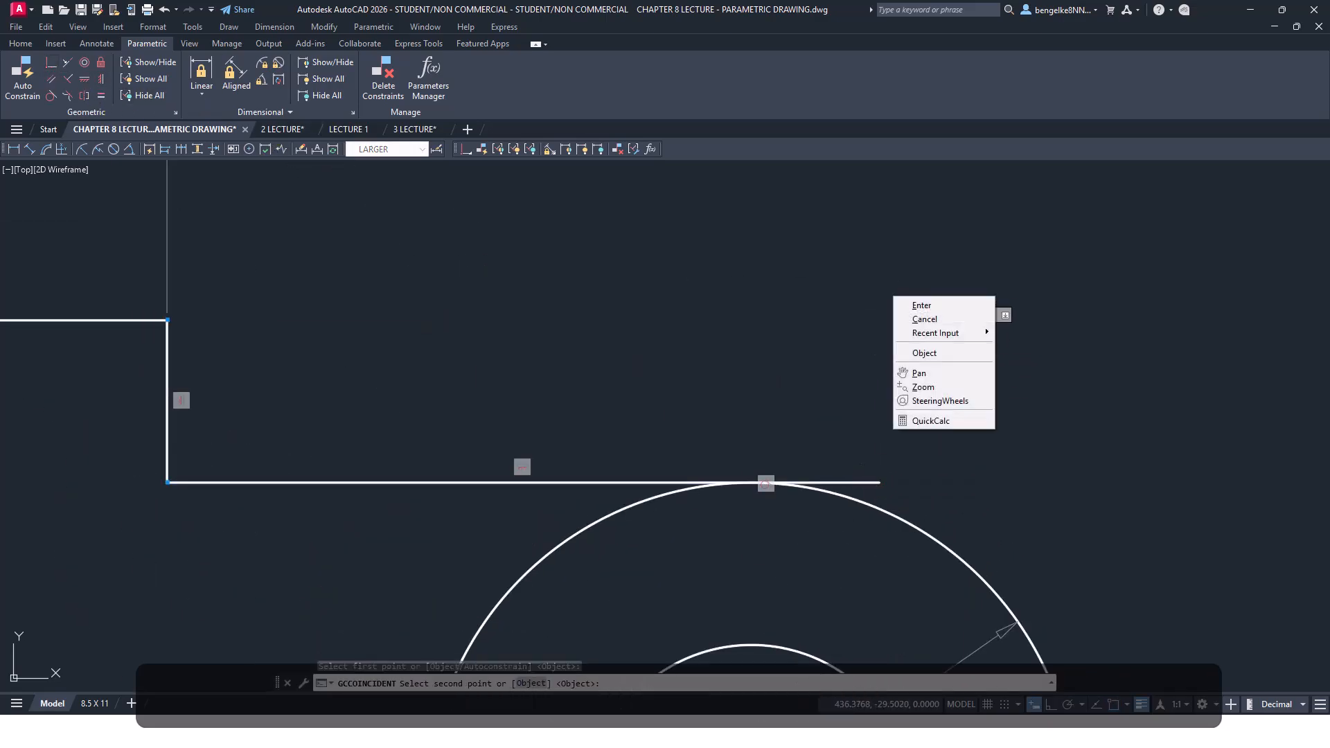
click(925, 354)
click(913, 525)
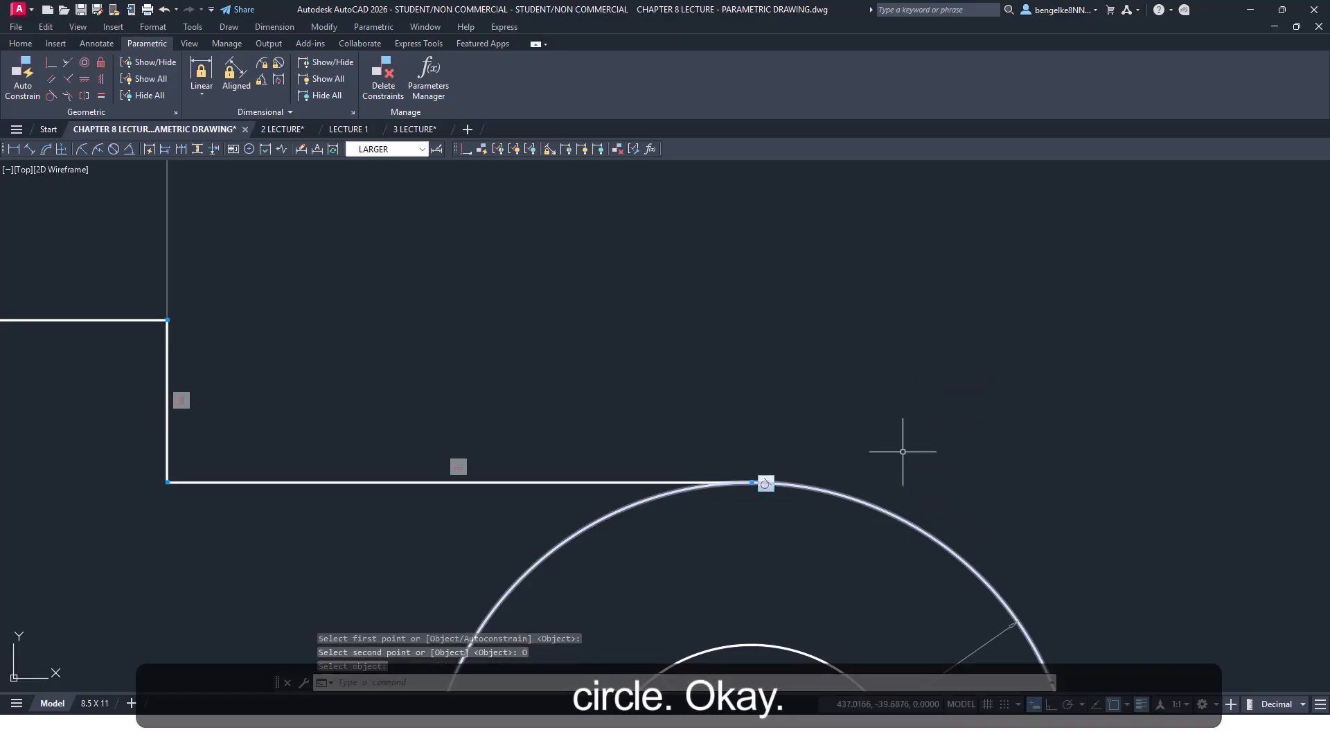
scroll(878, 357, down, 4)
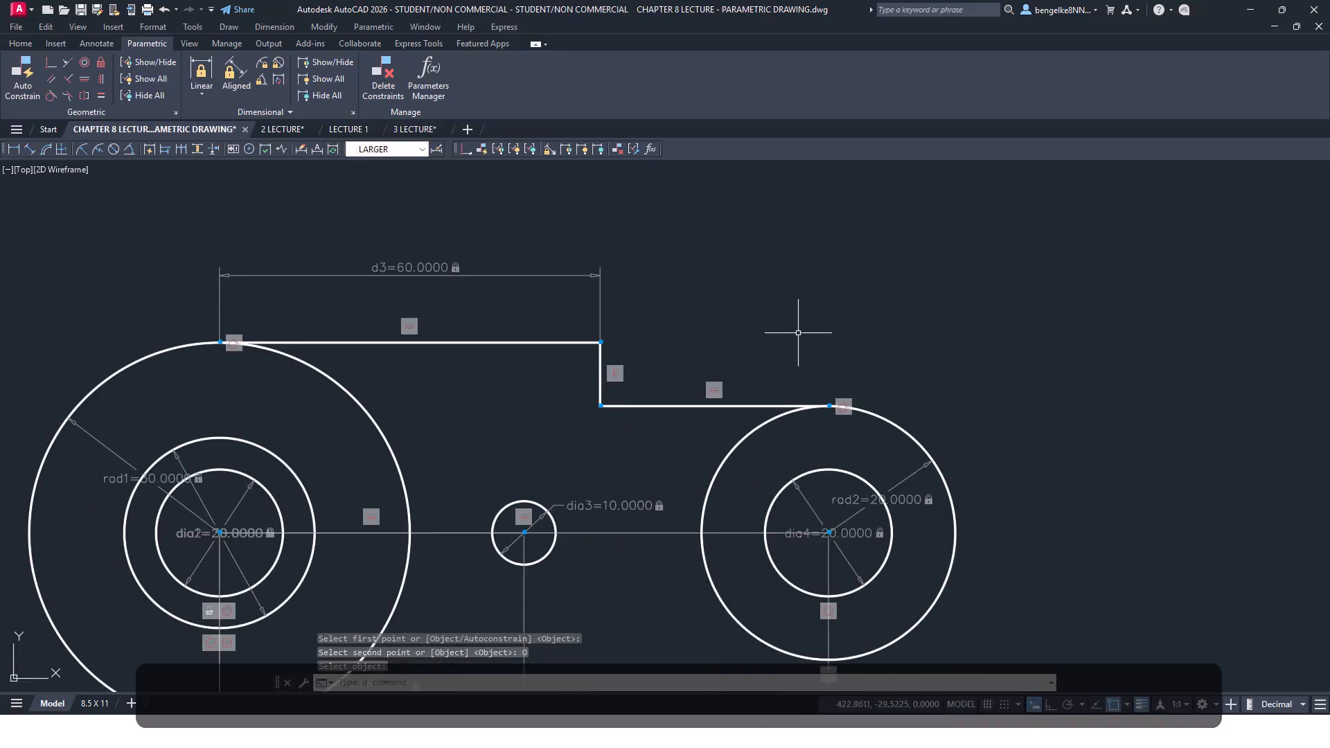
key(Escape)
middle_drag(733, 310, 824, 318)
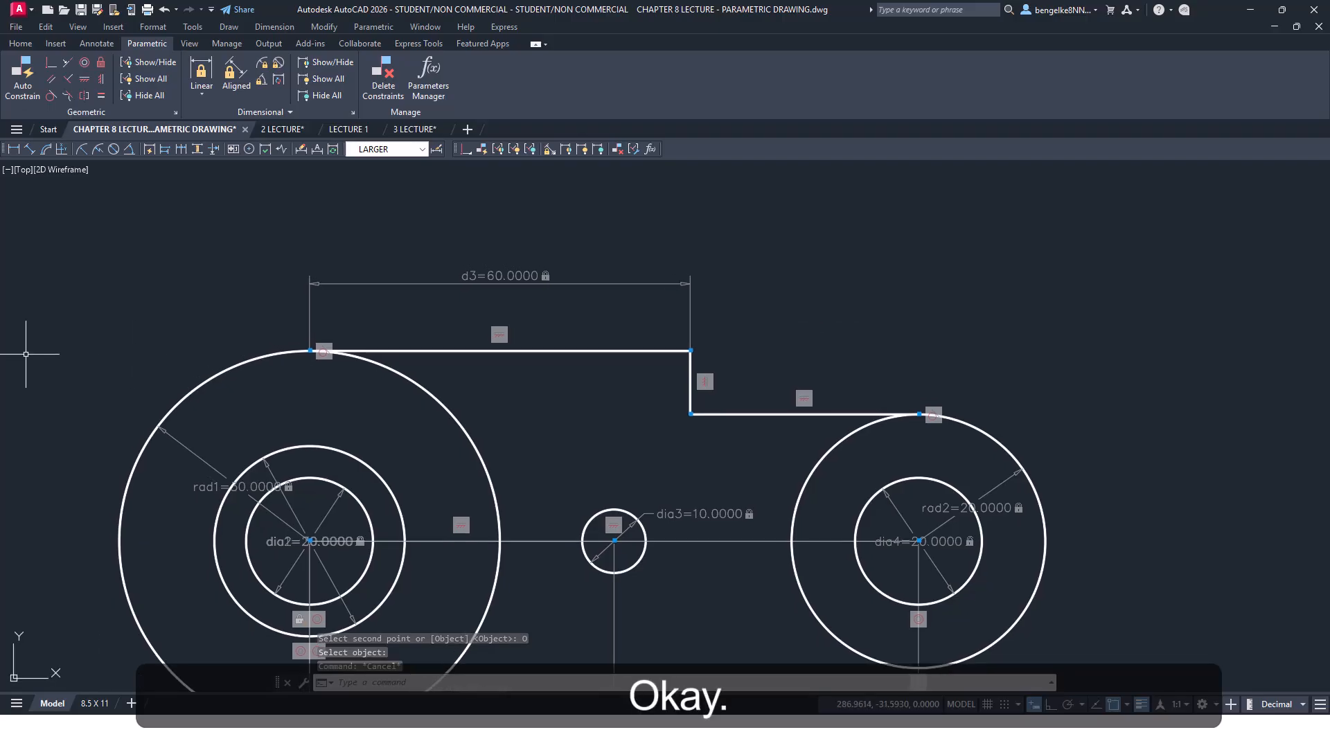
Draw a circle of about 11 radius above the lower horizontal line, just right of the short vertical line
click(20, 43)
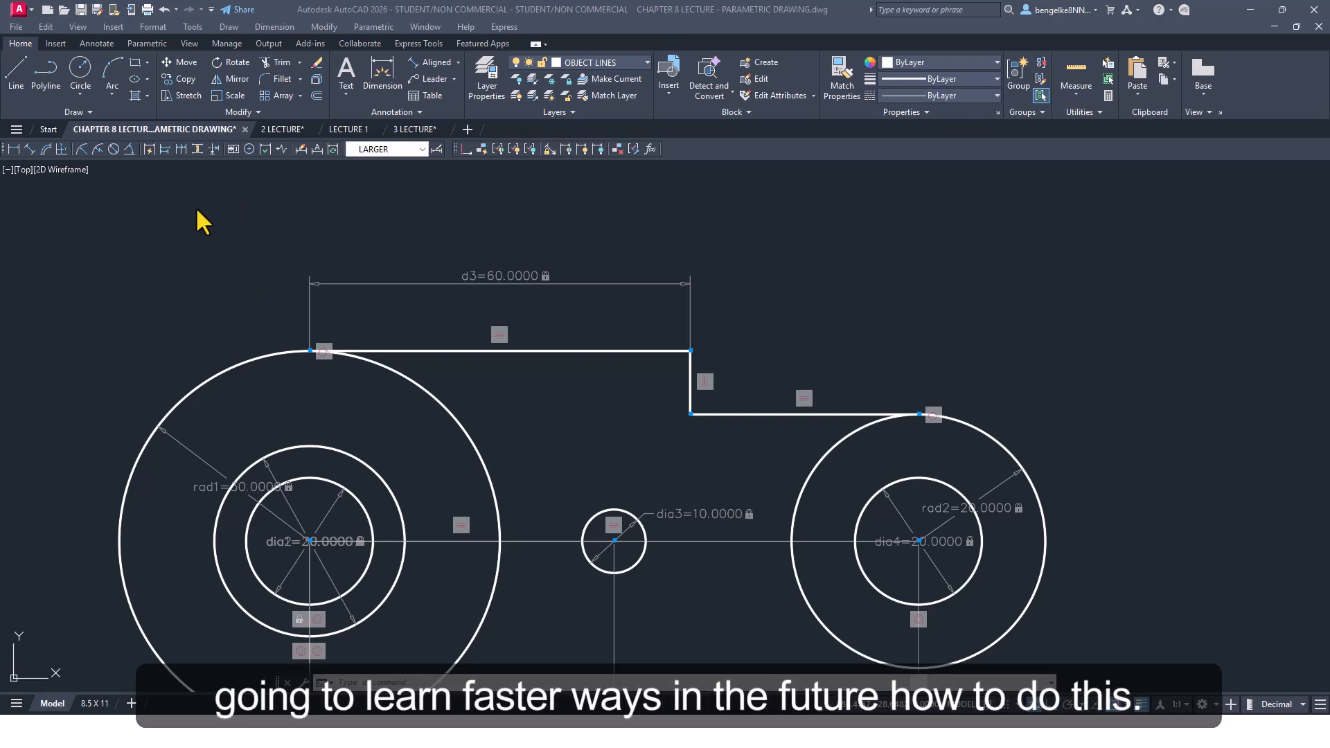
click(791, 262)
click(87, 80)
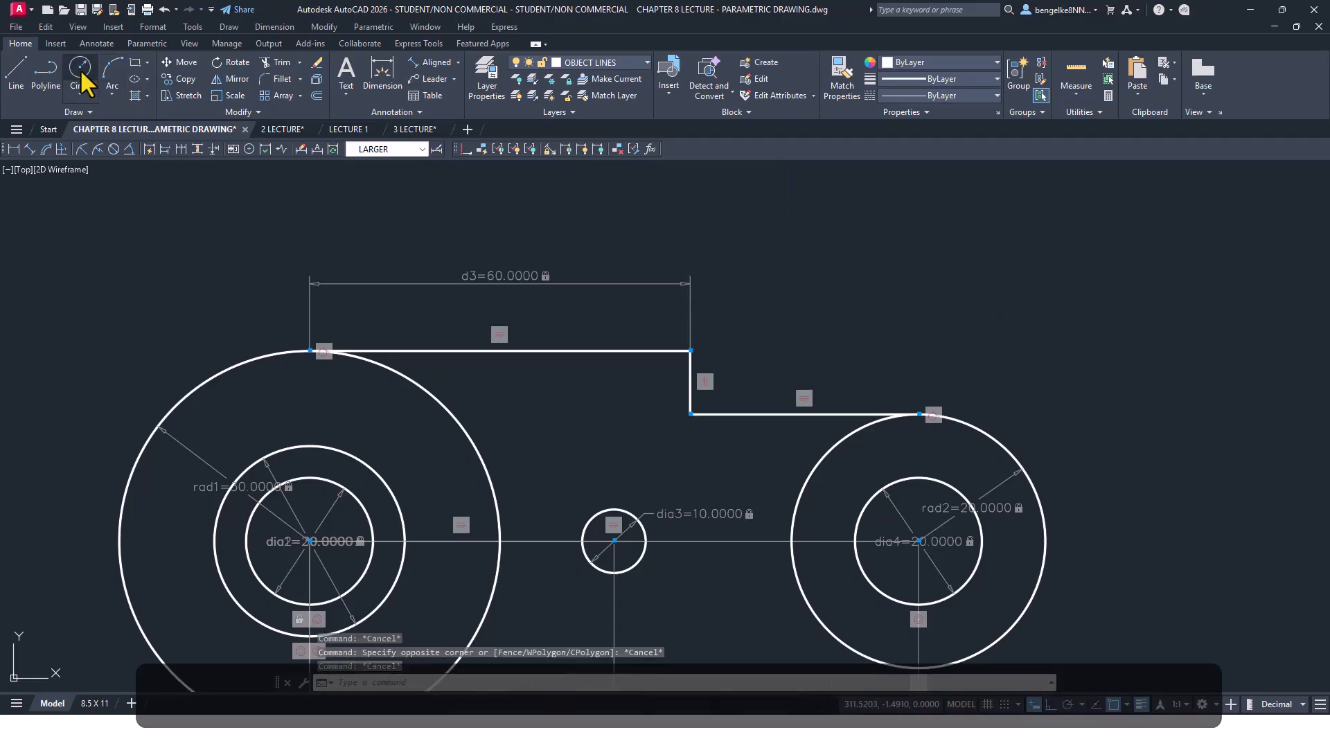
click(787, 305)
key(Escape)
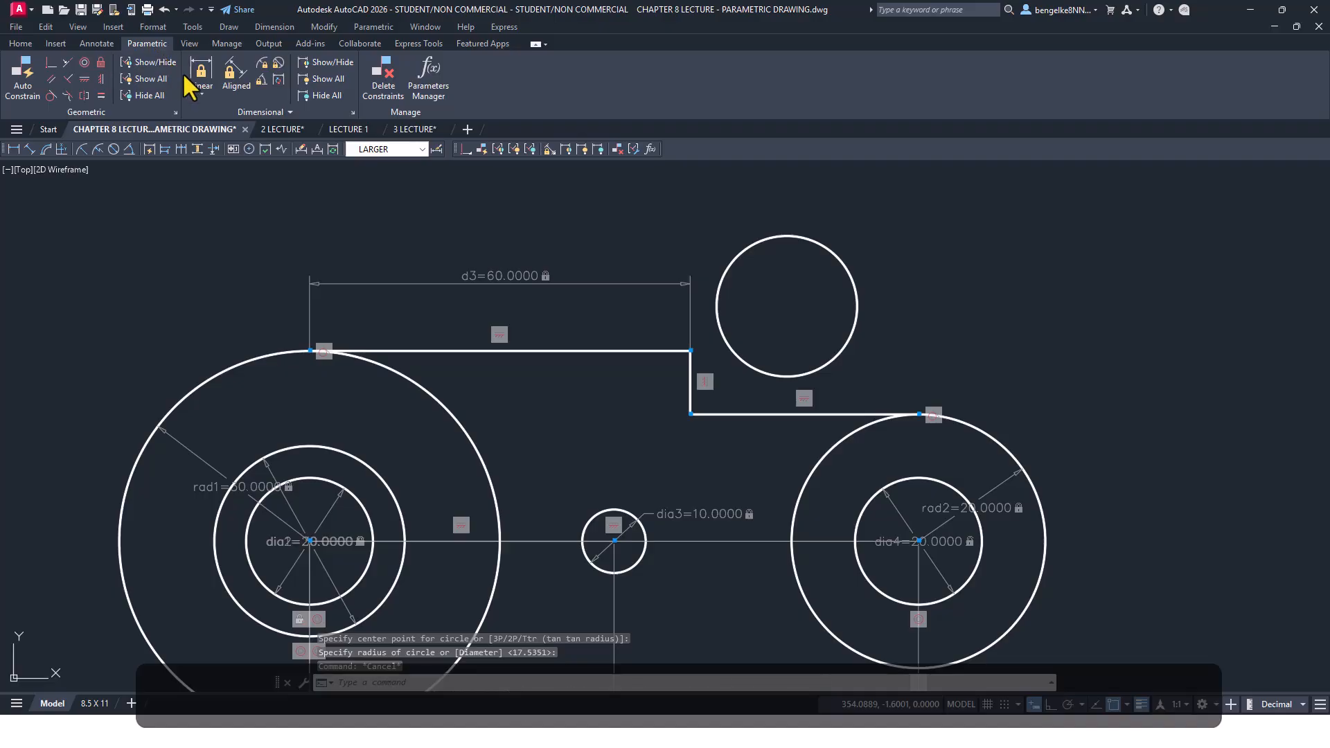
Add a radius dimensional constraint to the new circle above the lower line and set it to 15
click(272, 64)
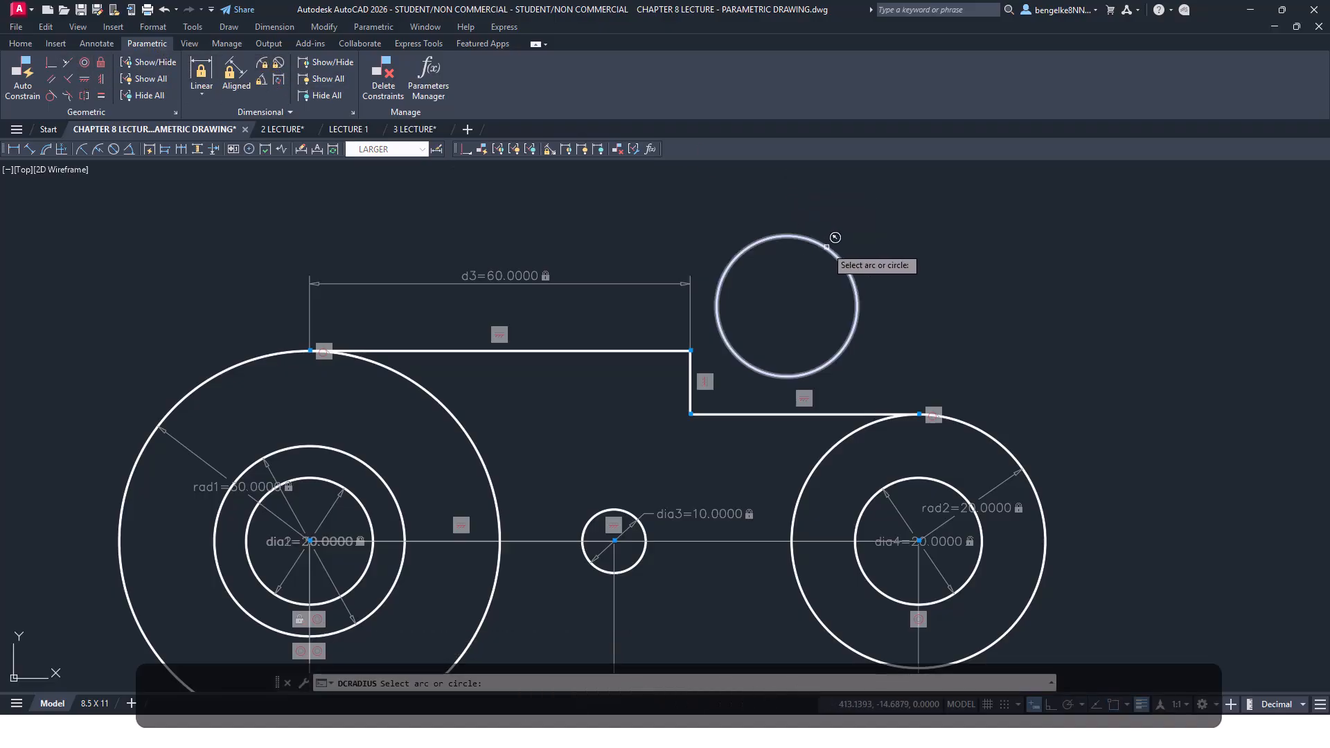
click(834, 238)
click(807, 284)
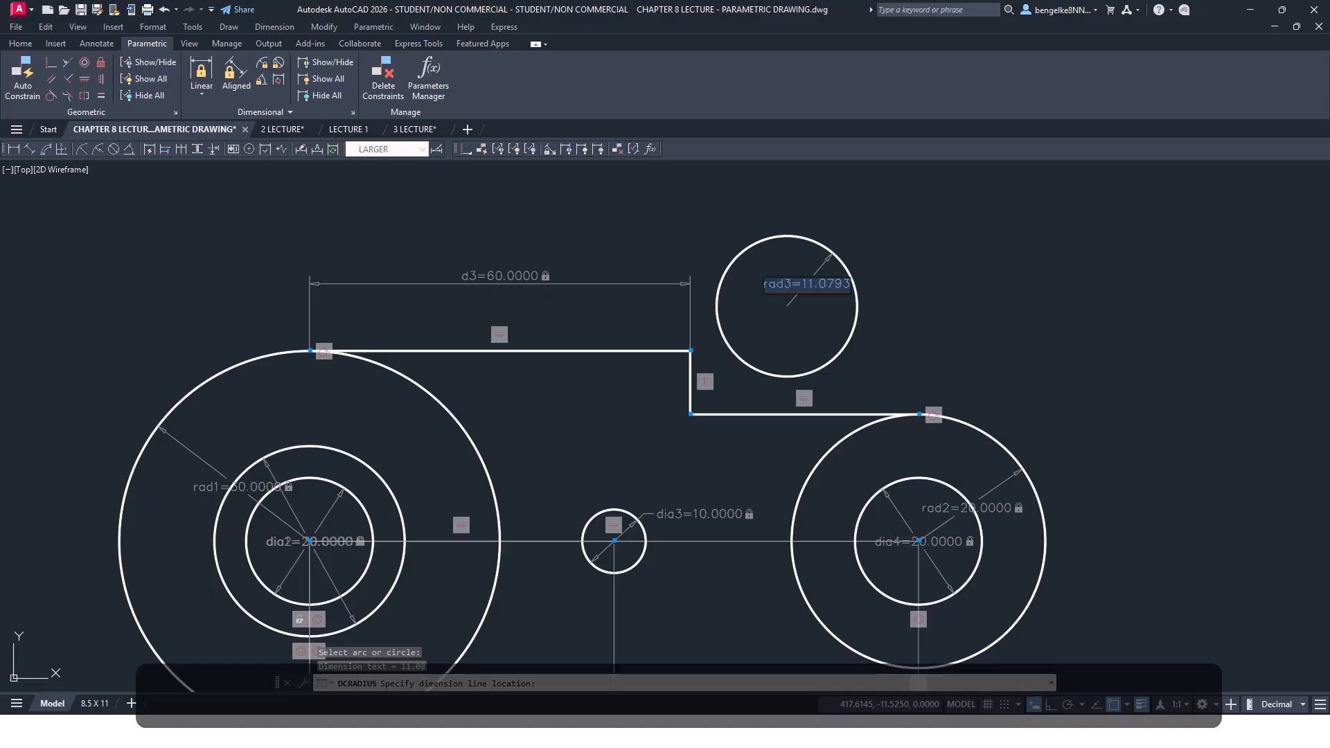
text(15)
key(Return)
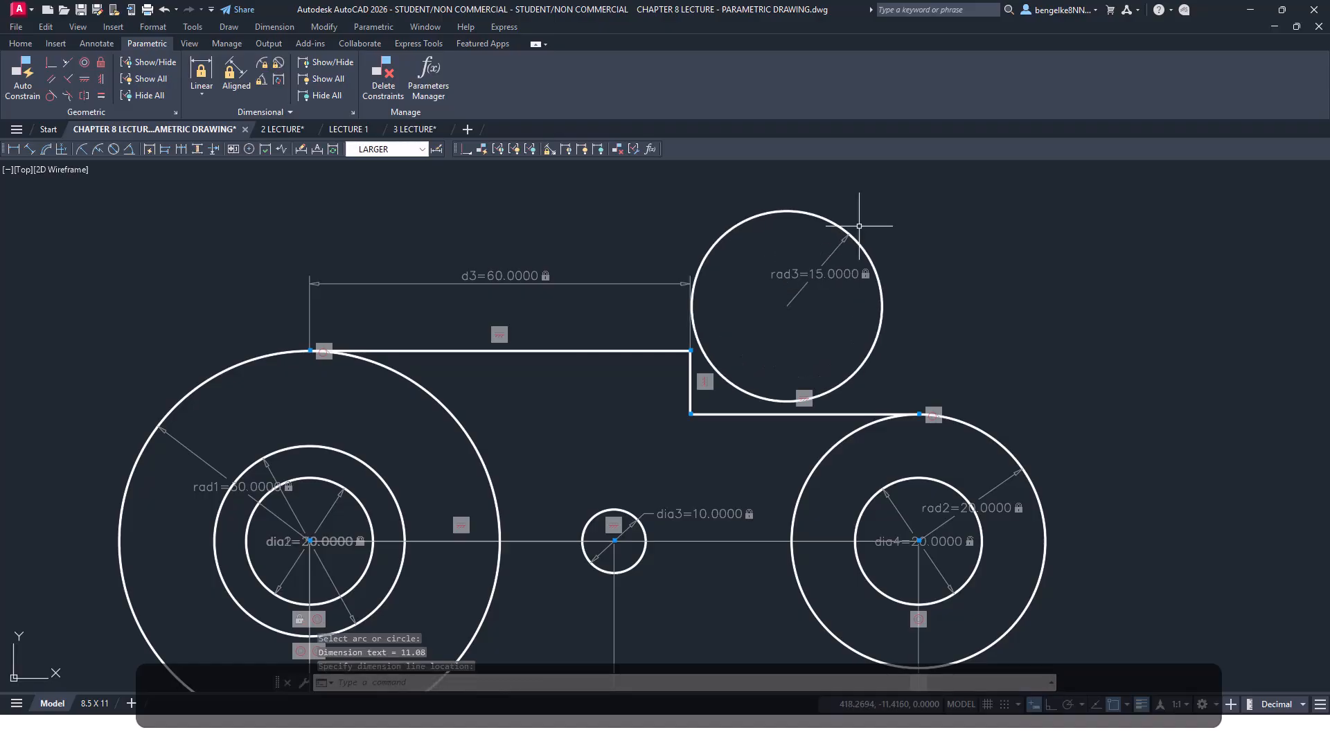
key(Escape)
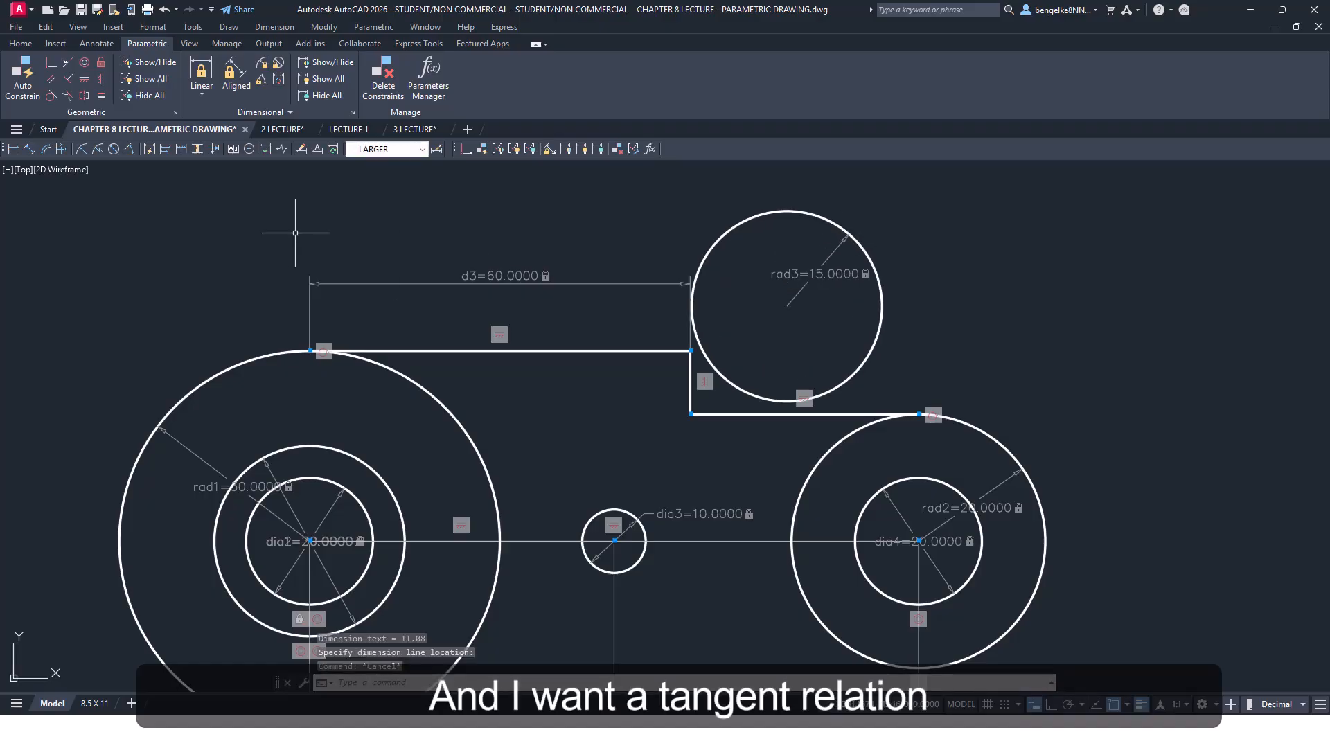
Apply a tangent constraint between the 15-radius circle and the lower horizontal line
click(51, 96)
scroll(852, 374, up, 2)
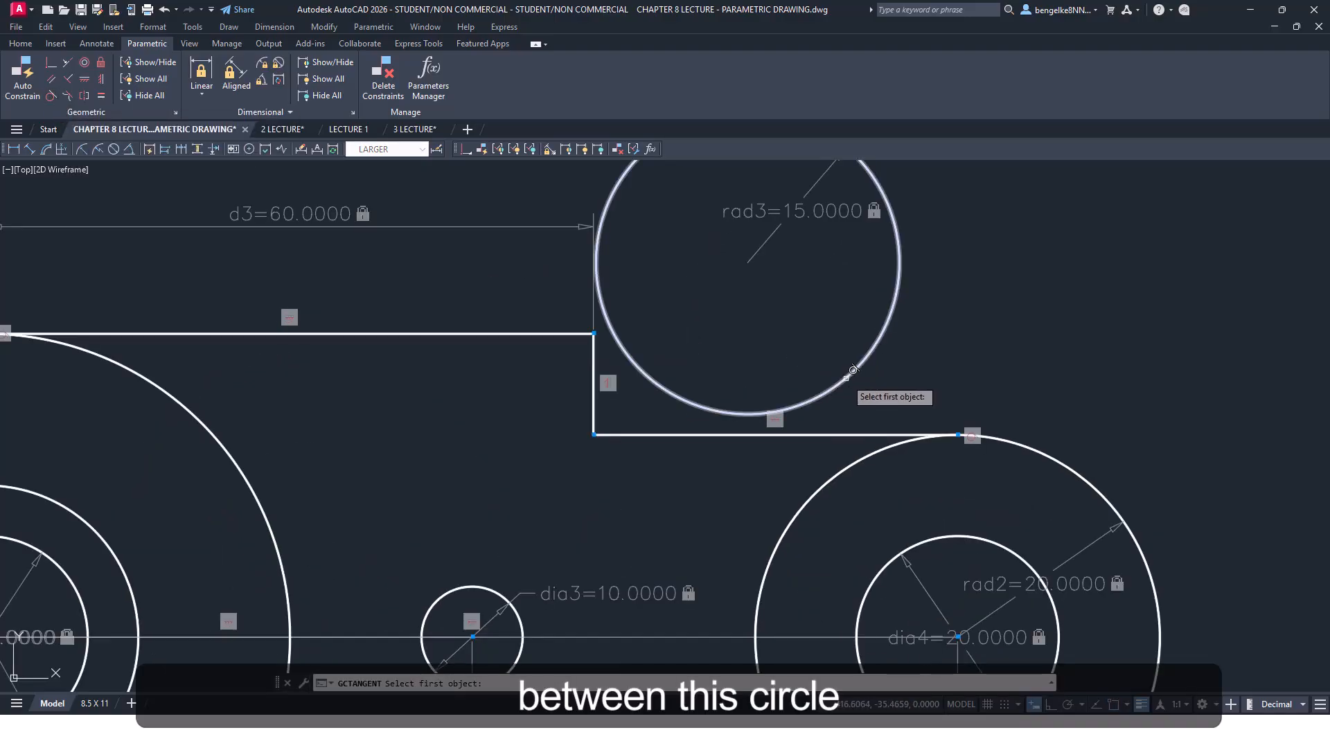
click(854, 370)
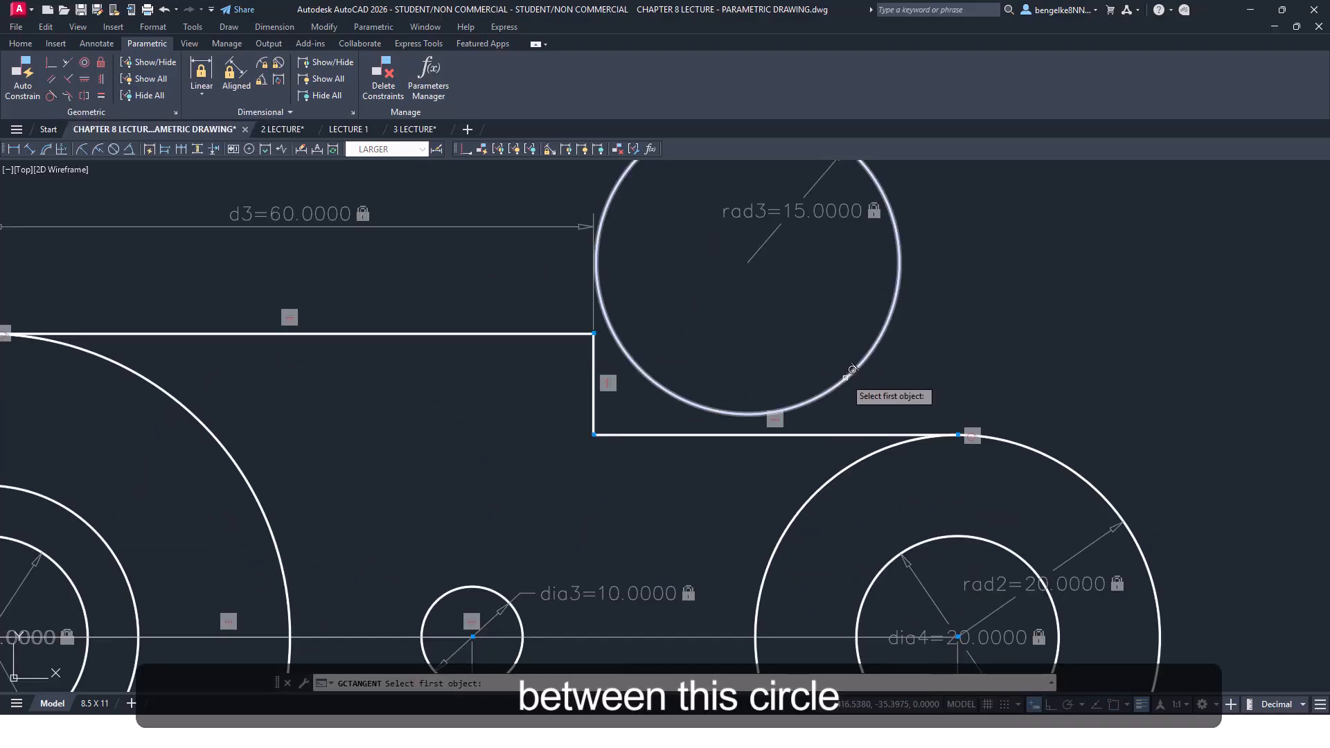
click(843, 434)
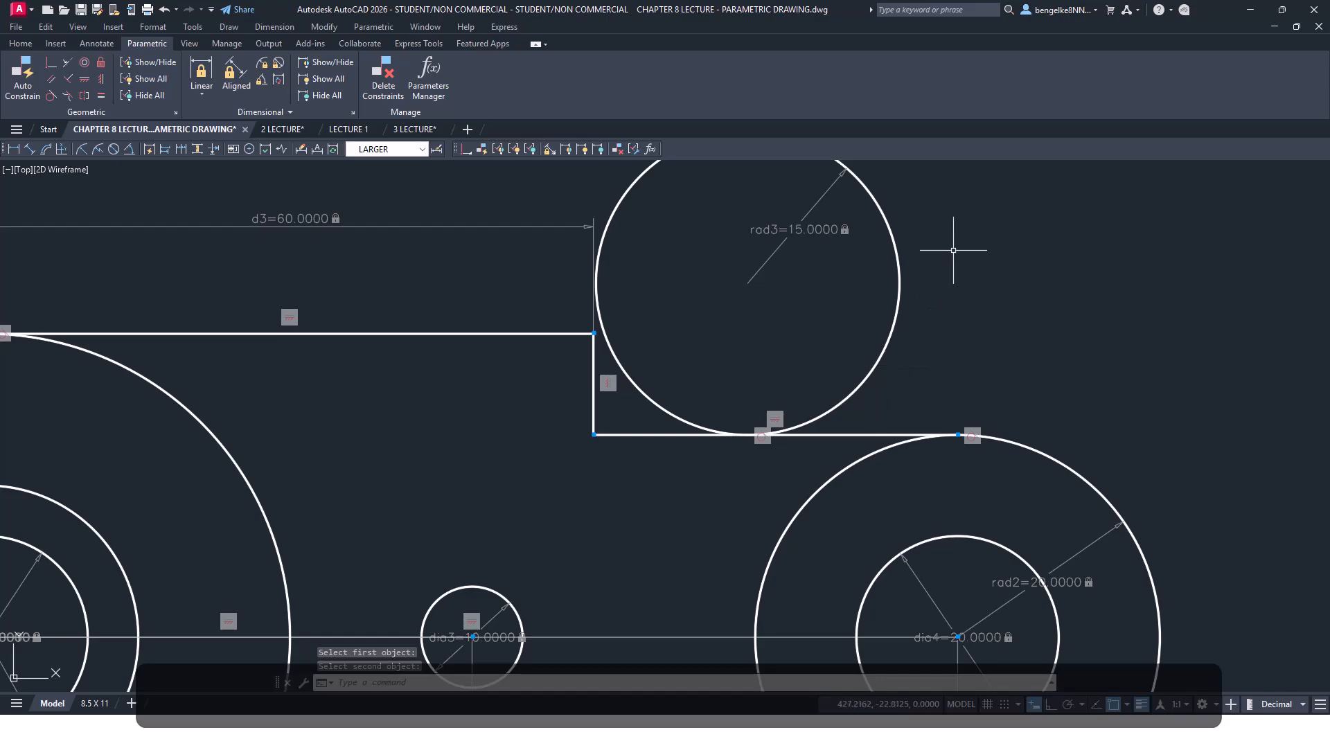
Try a tangent constraint between the short vertical line and the 15-radius circle, and undo it
click(50, 63)
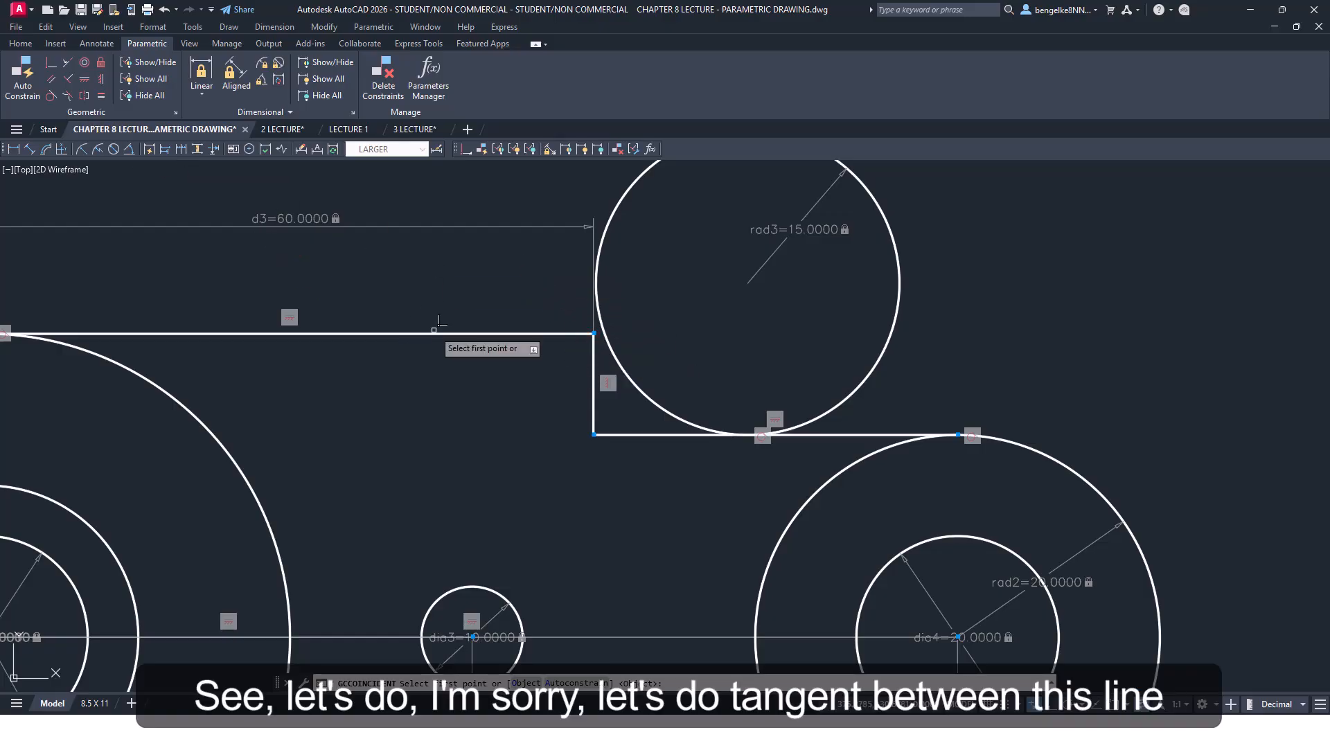
click(51, 95)
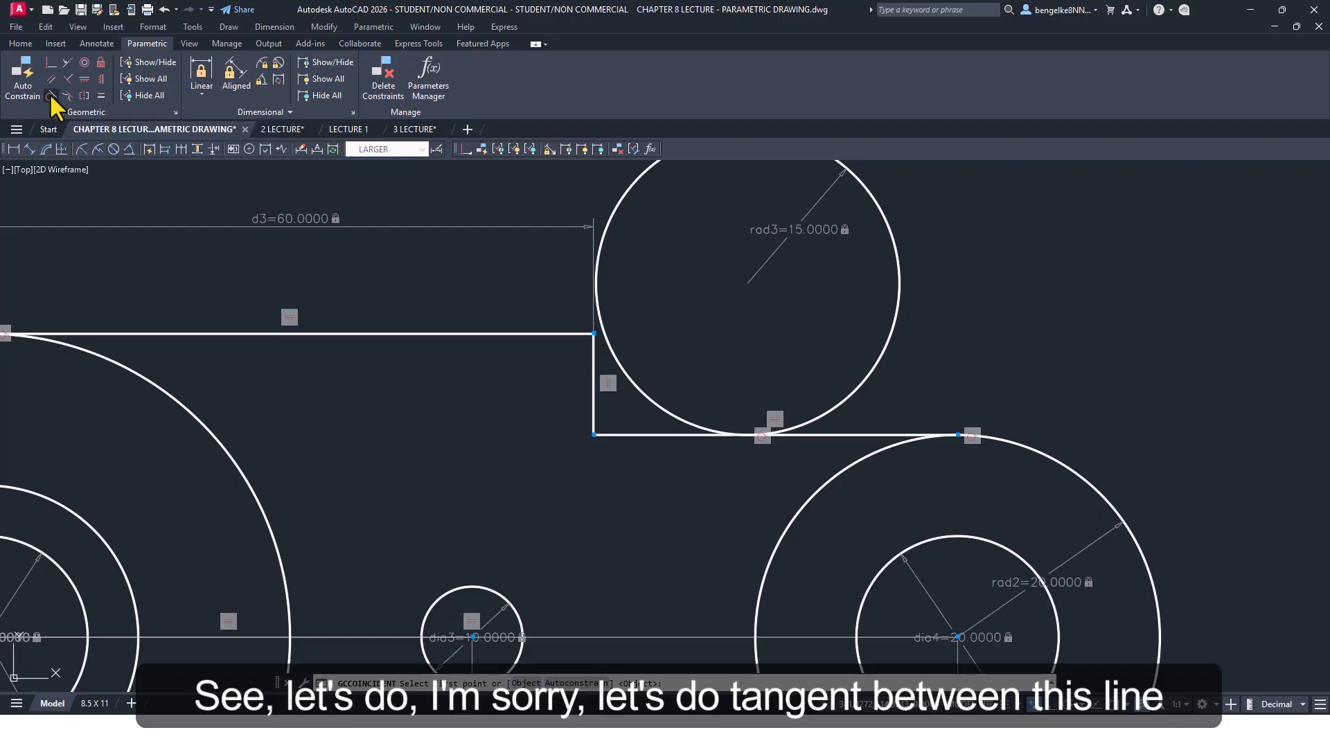
click(594, 360)
click(619, 211)
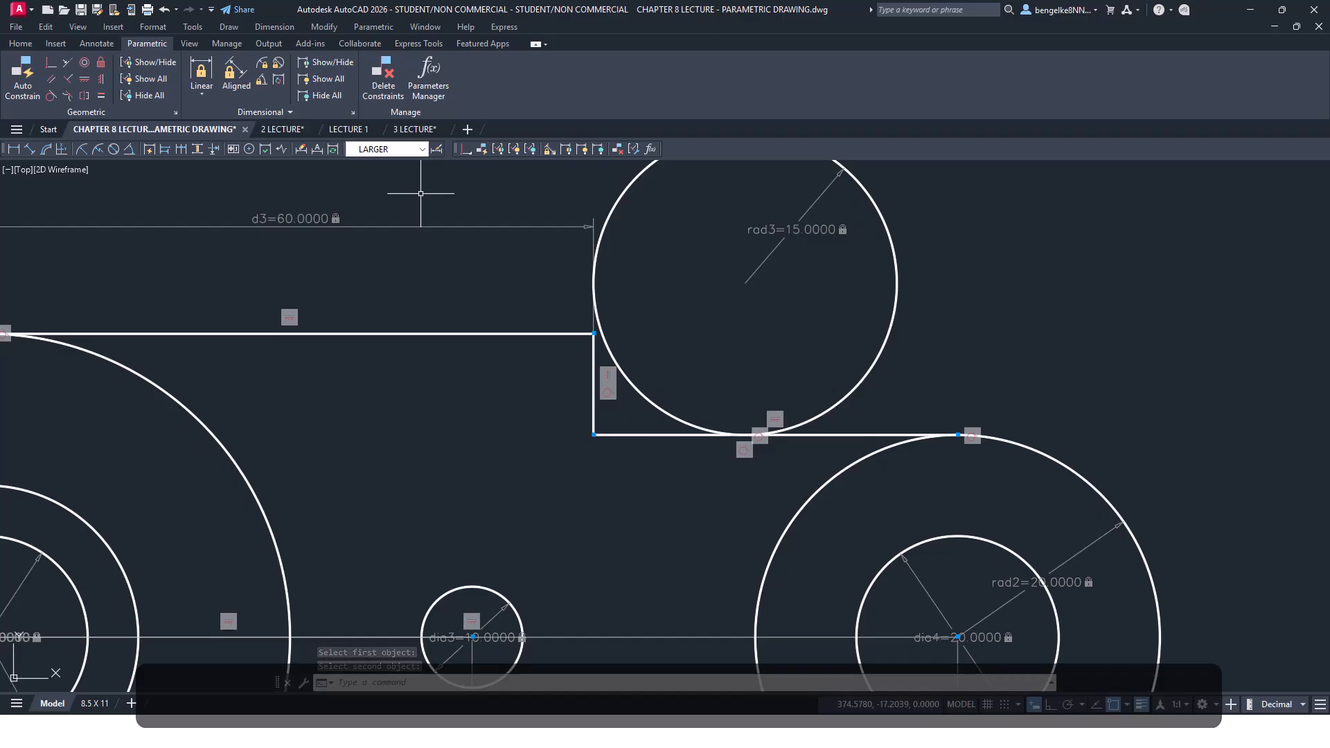
key(Escape)
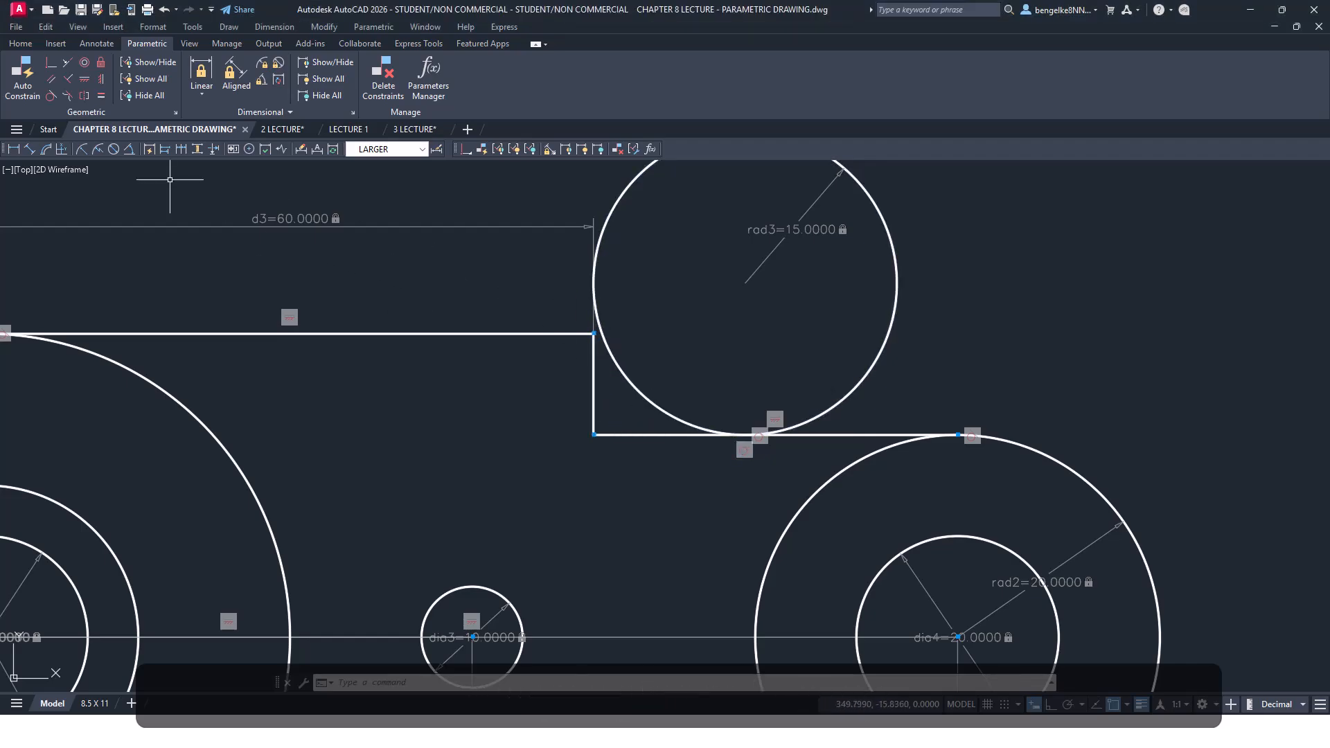
key(ctrl+z)
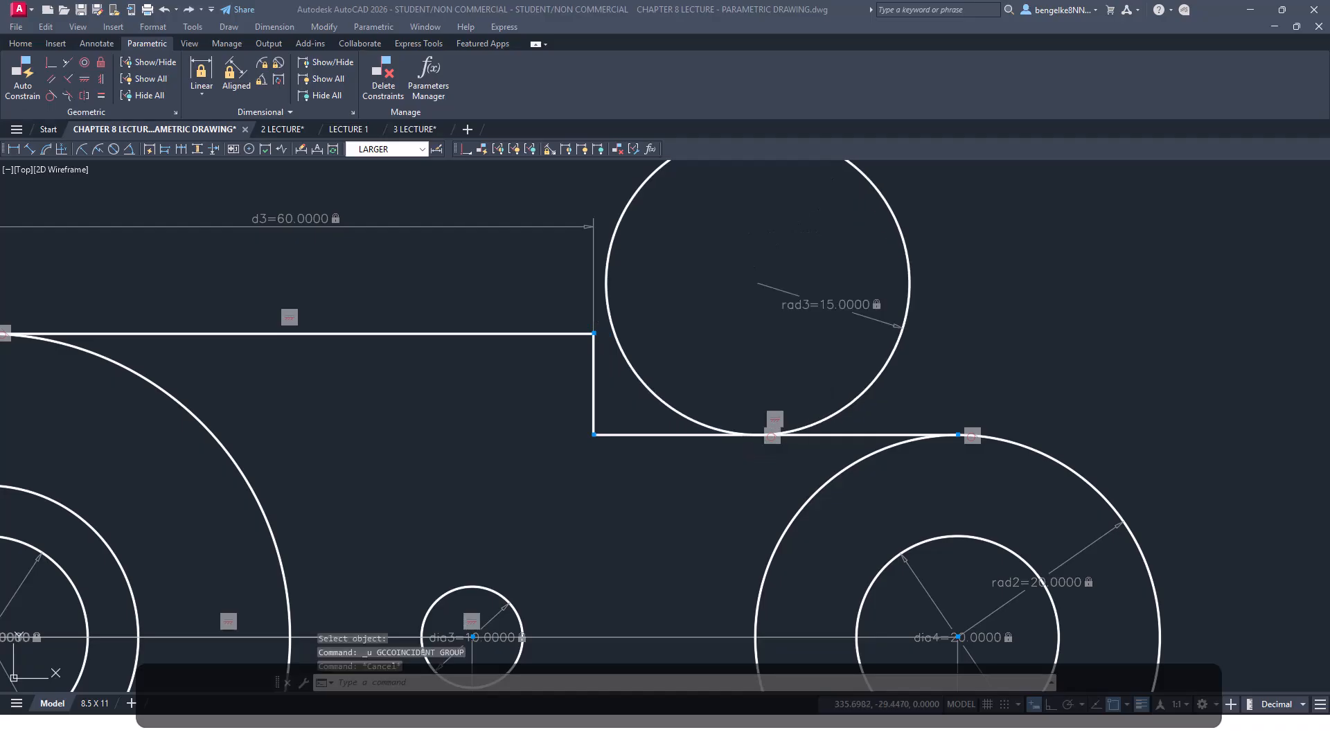
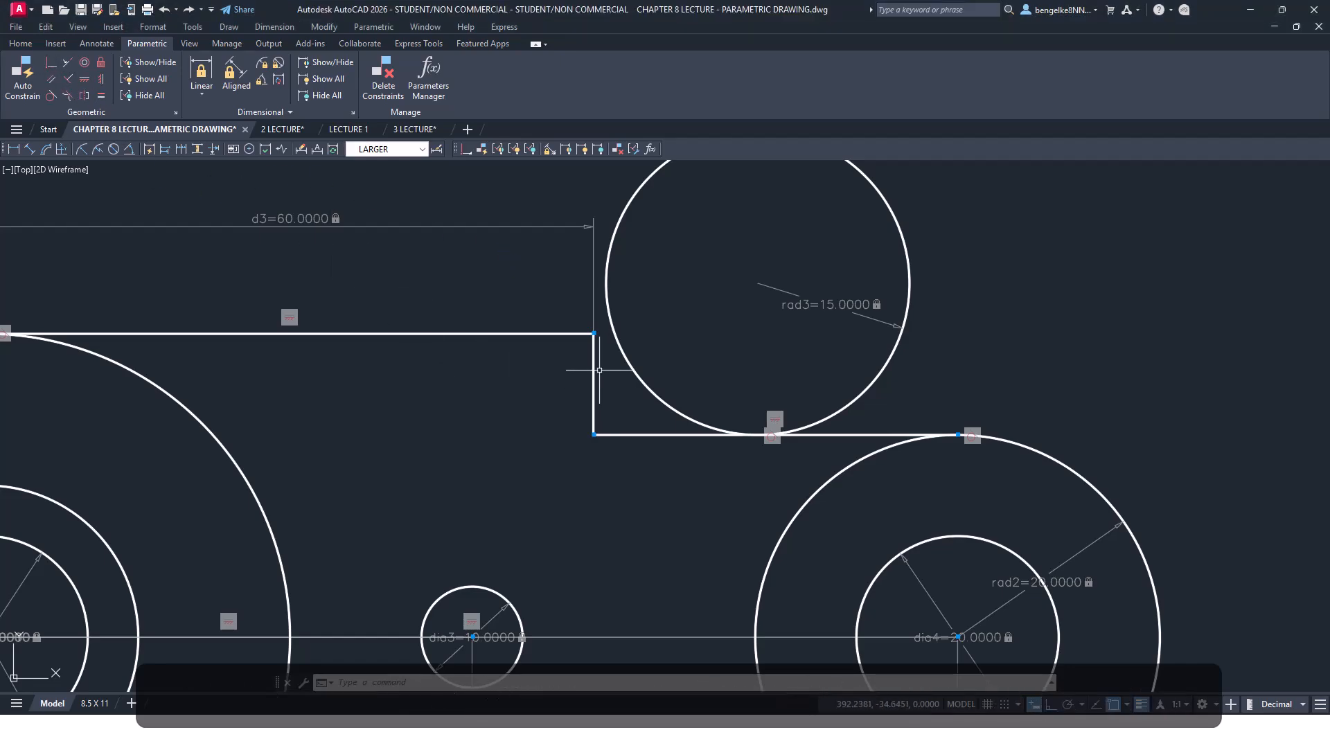
Apply a coincident constraint with the Object option to place the upper line's right endpoint on the 15-radius circle
click(51, 64)
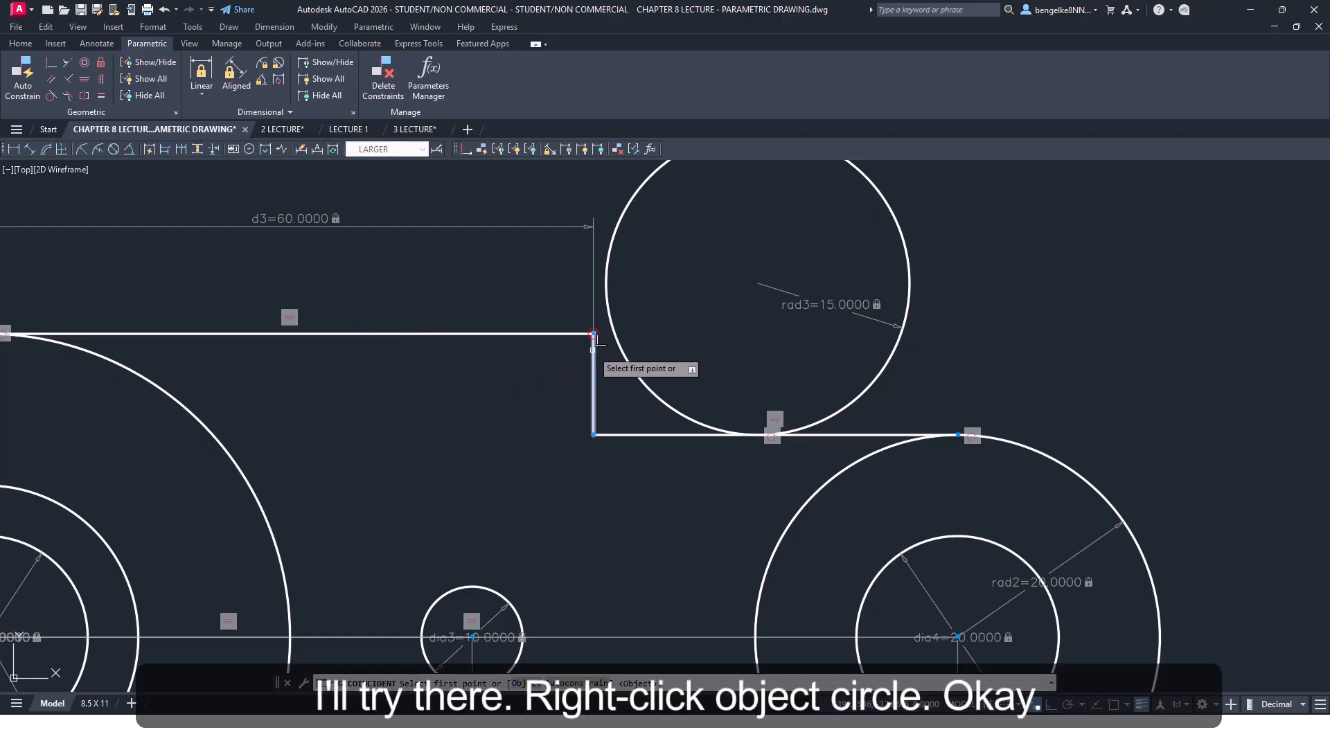
click(594, 336)
right_click(502, 262)
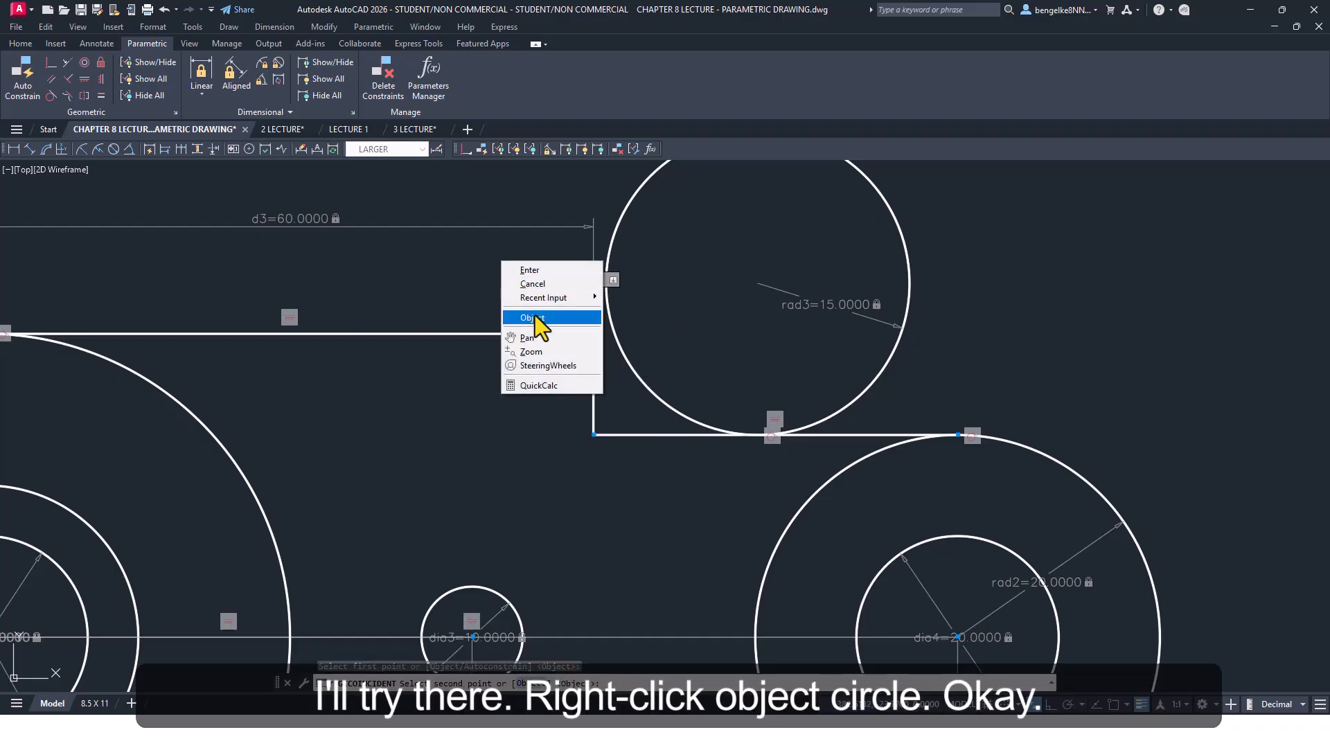
click(532, 317)
click(618, 338)
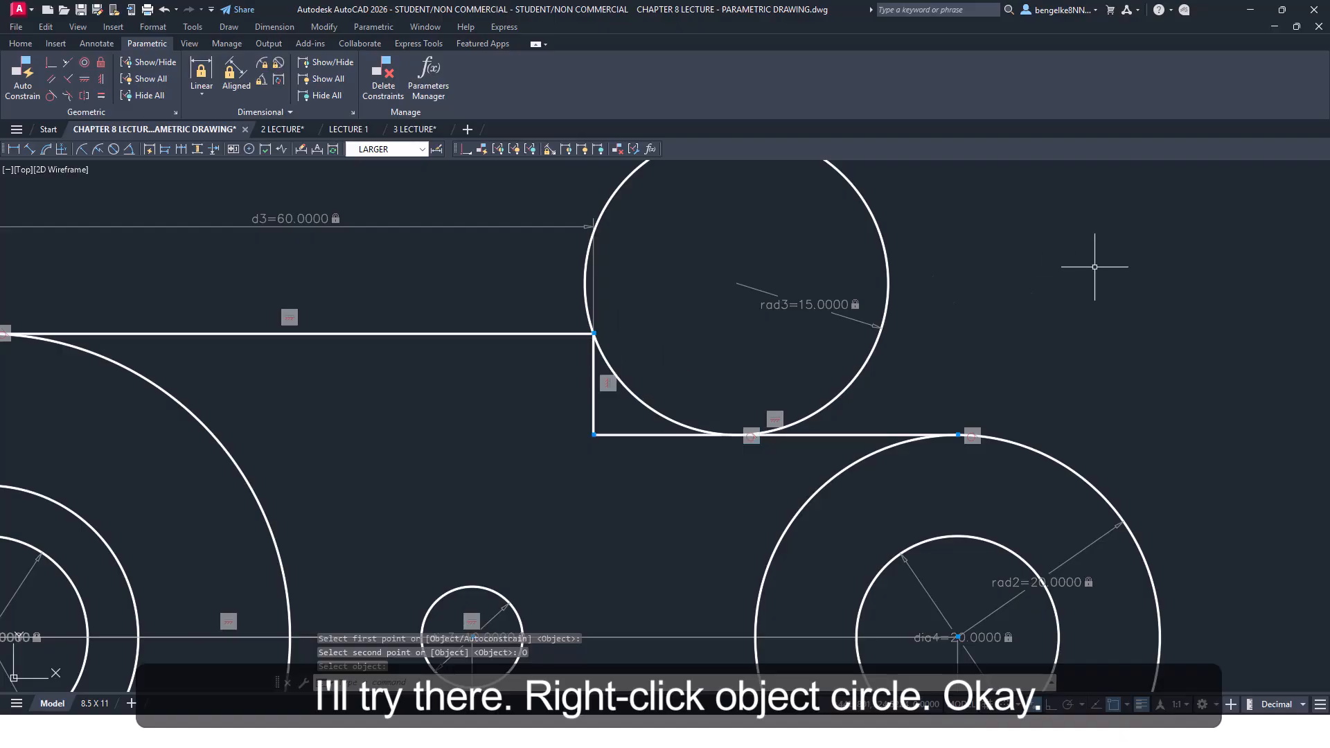
scroll(1094, 266, down, 2)
key(Escape)
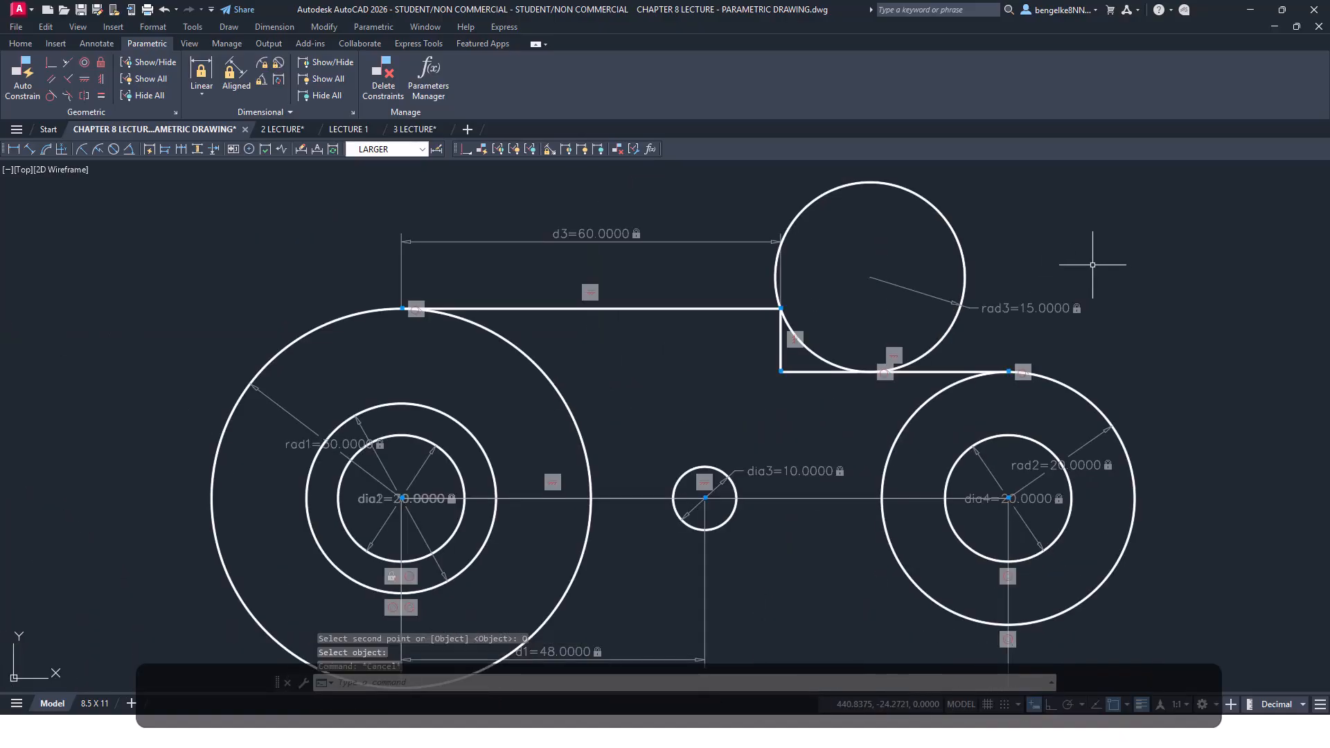
Trim the 15-radius circle to the concave arc joining the upper and lower lines, and remove the square corner beneath it
middle_drag(1100, 261, 797, 284)
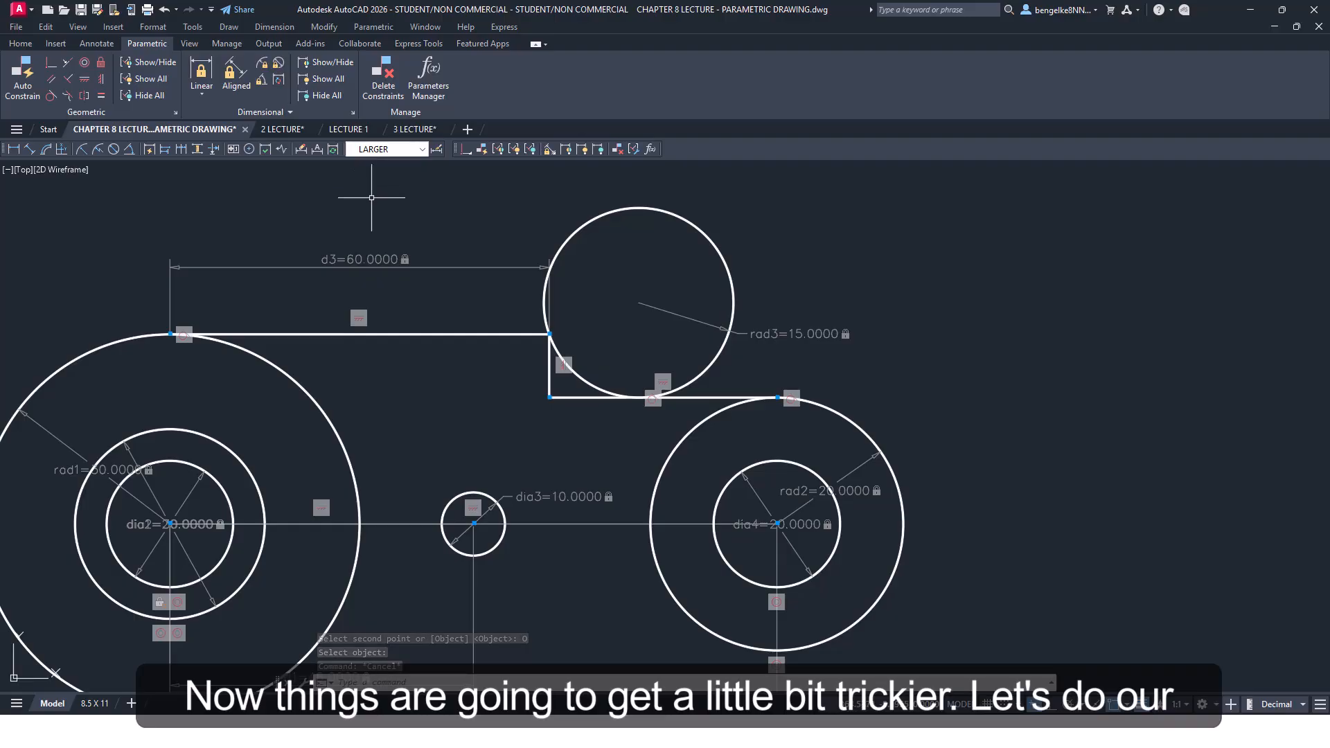
scroll(372, 198, down, 2)
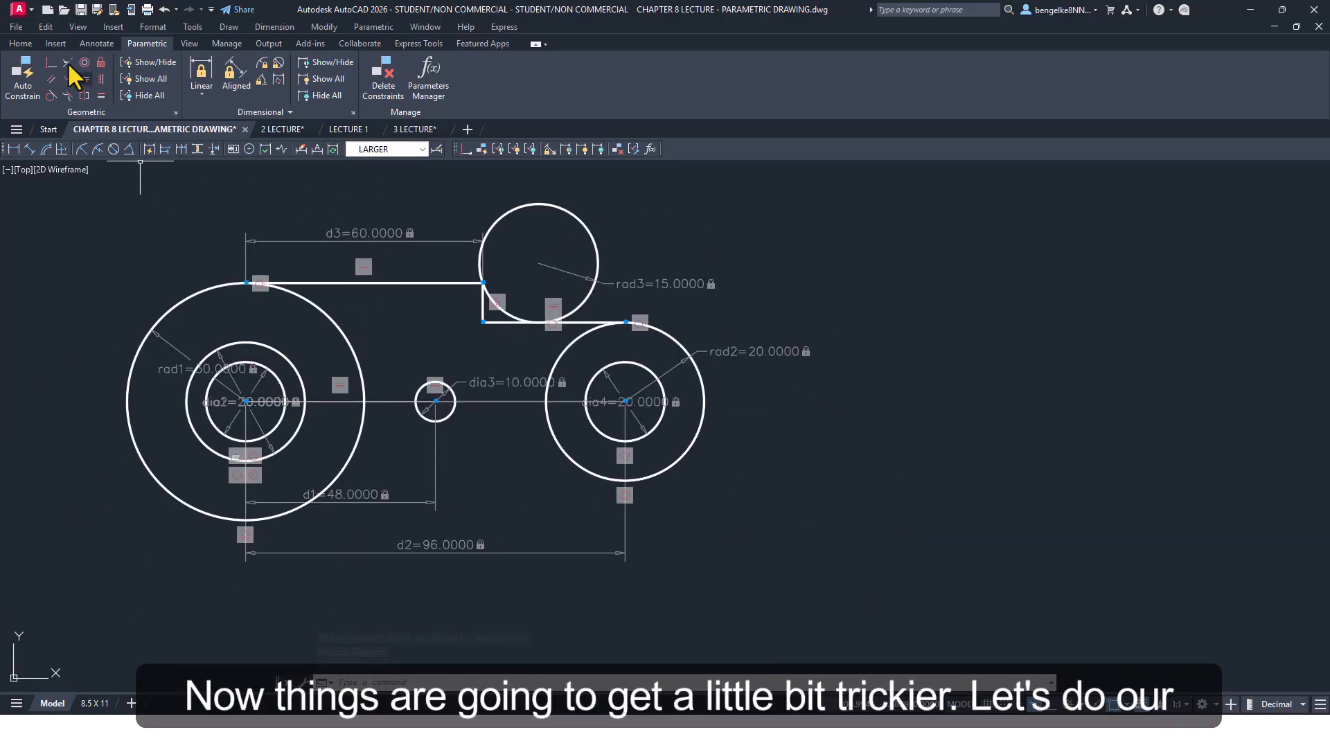
click(21, 43)
click(281, 69)
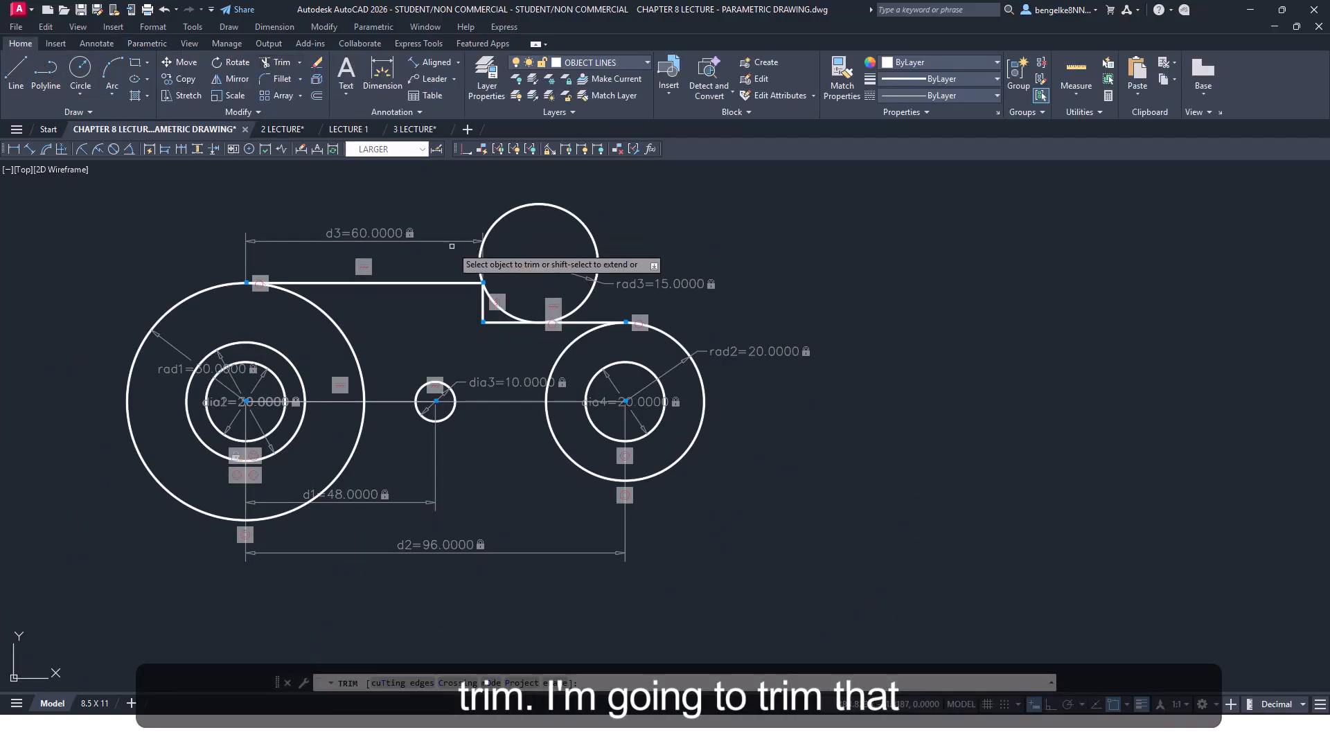
scroll(455, 249, up, 3)
click(523, 302)
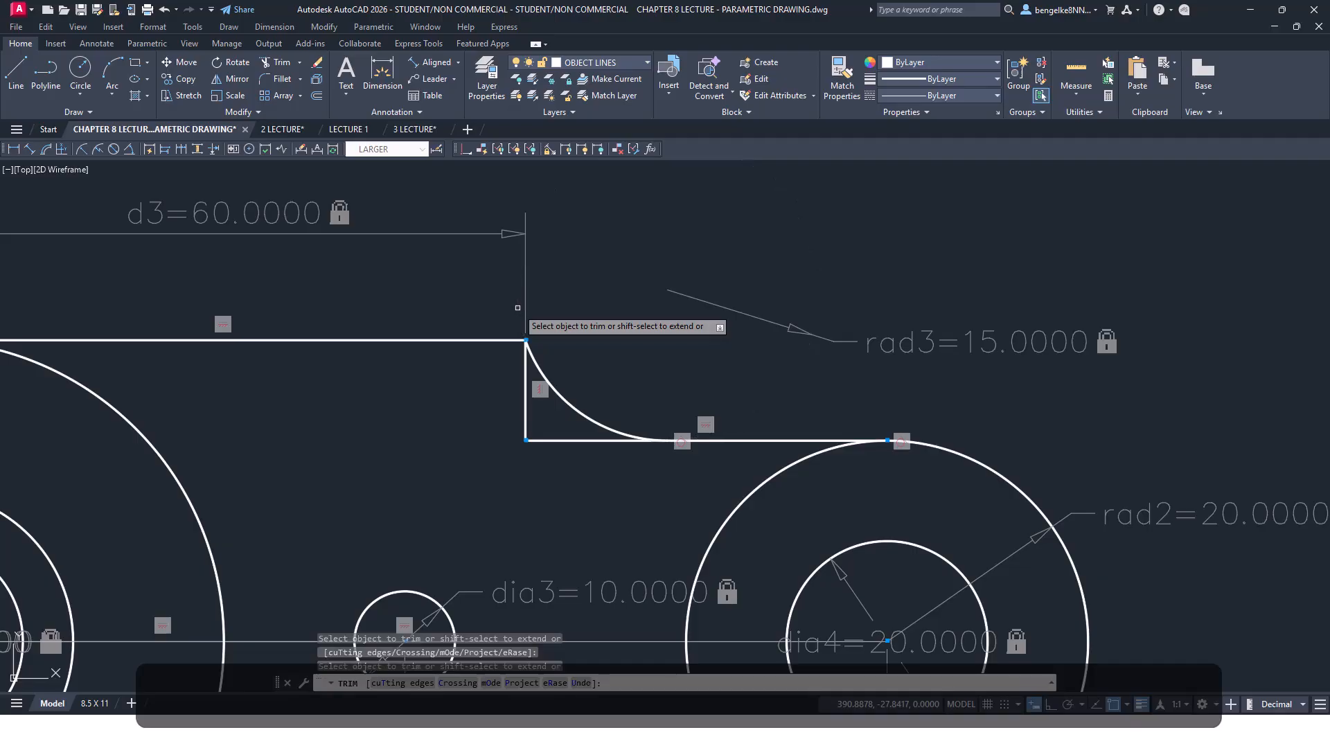
click(525, 419)
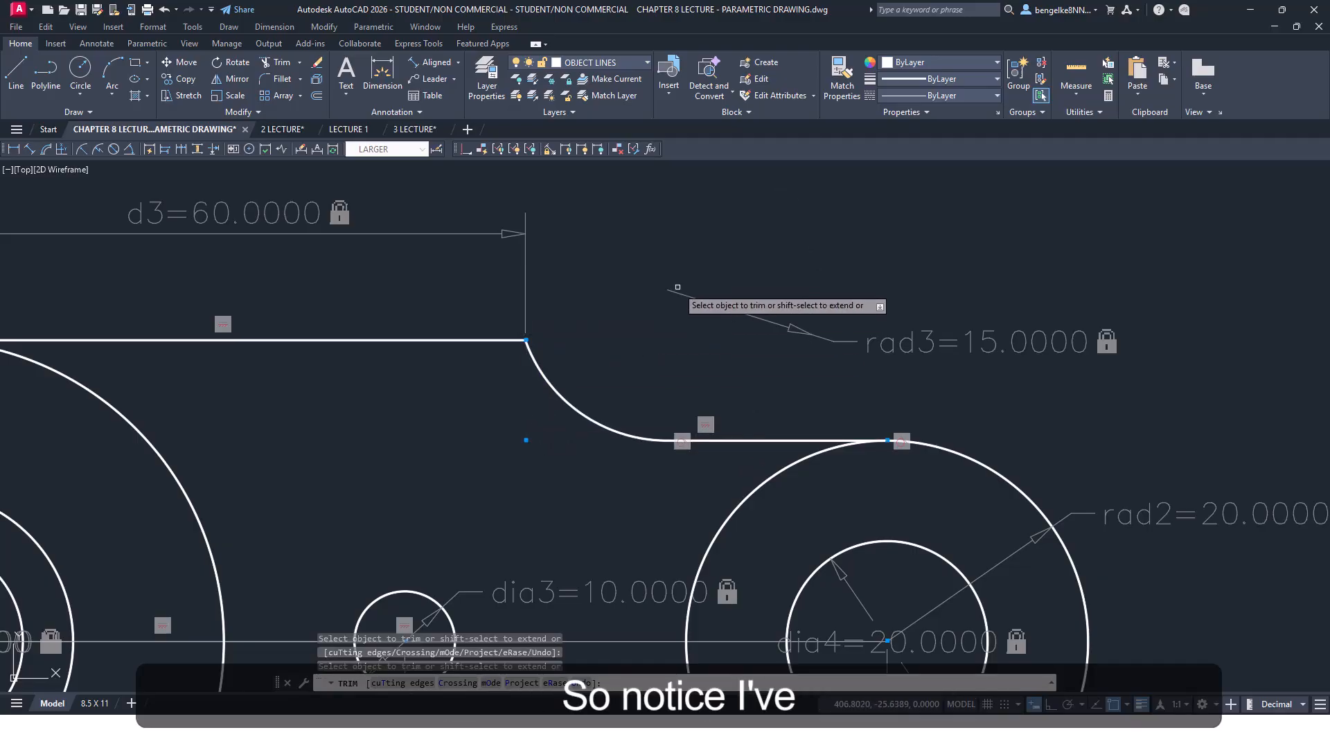
key(Escape)
Examine the trimmed arc and the lower line by test-stretching their endpoints to check which constraints remain, cancelling each stretch
click(643, 413)
click(599, 445)
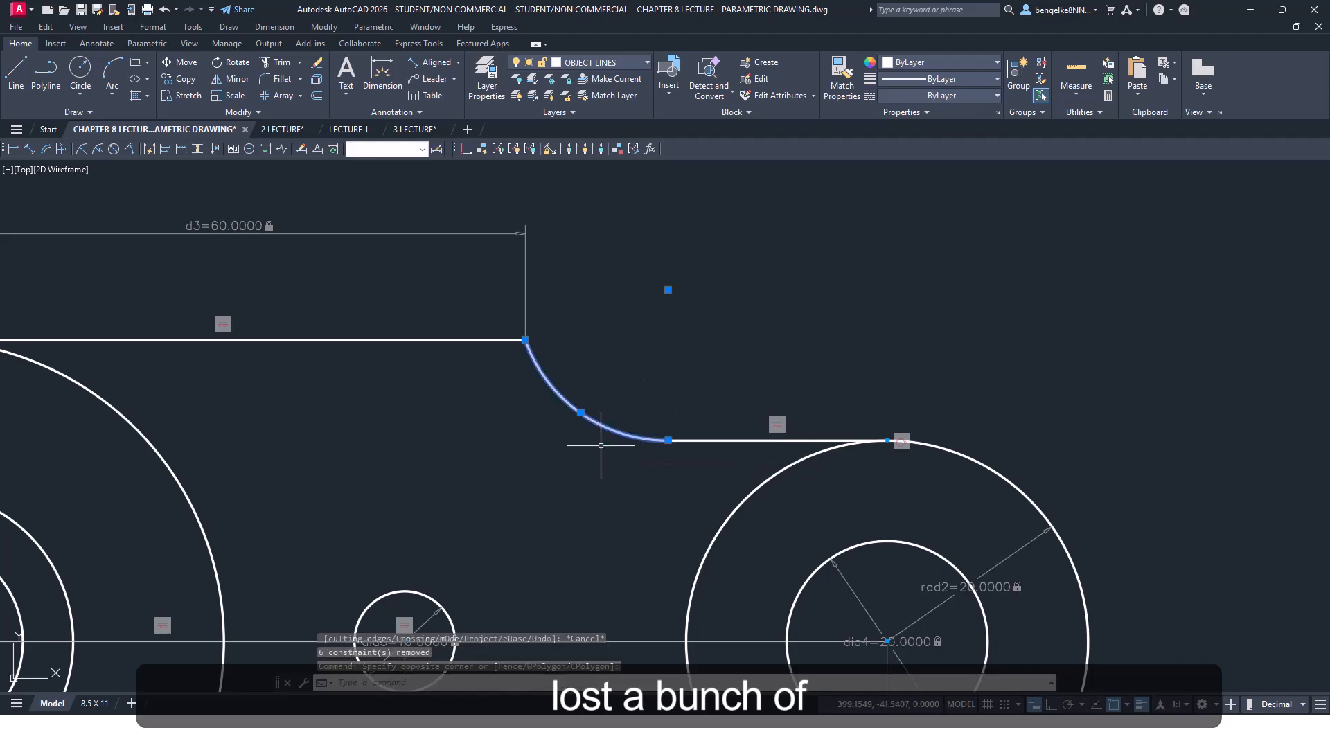
key(Escape)
key(Escape)
middle_drag(618, 382, 713, 270)
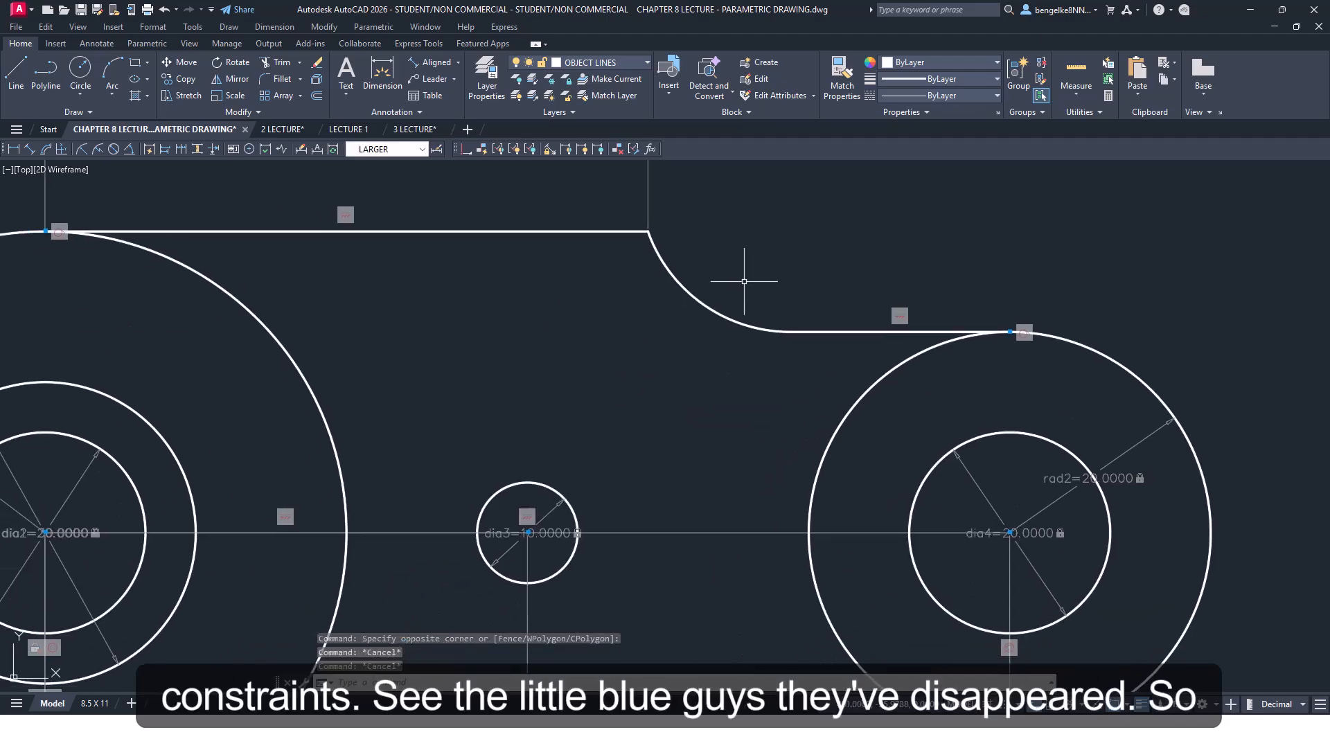
scroll(747, 283, down, 2)
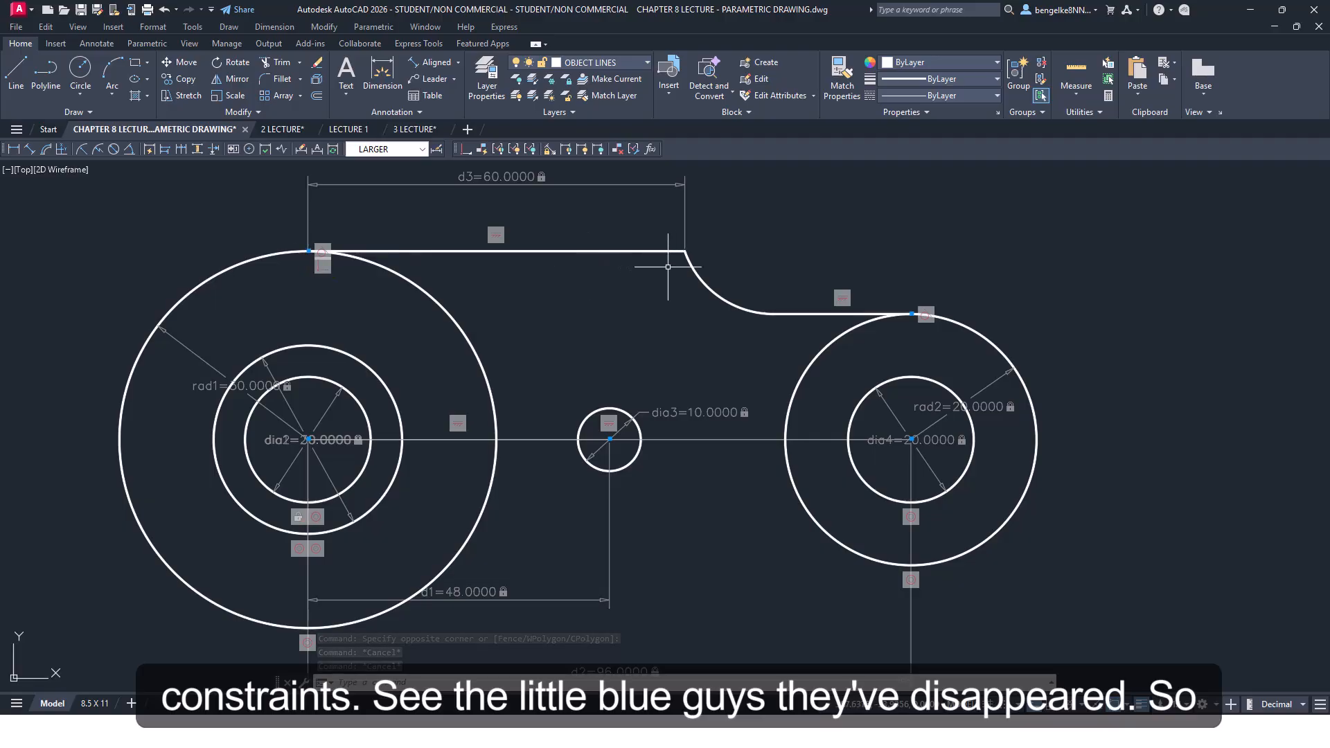
click(717, 289)
click(686, 251)
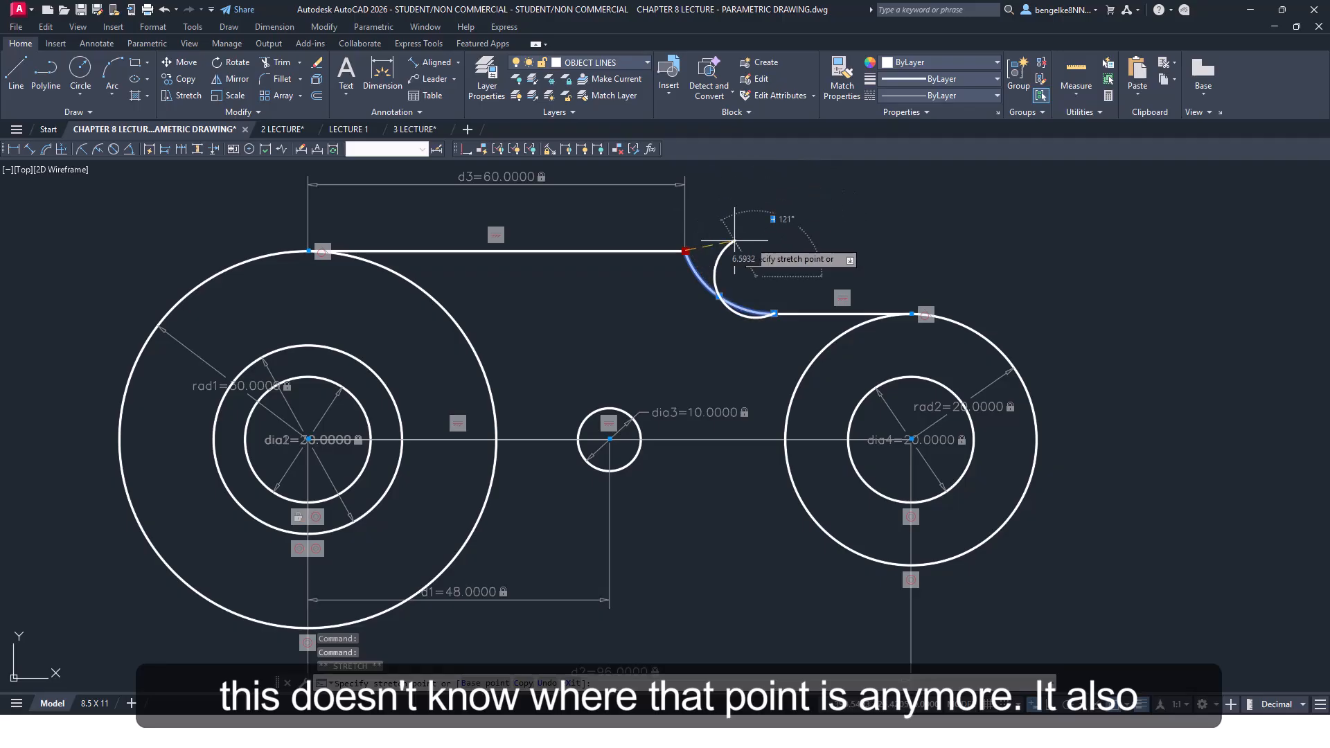
key(Escape)
click(751, 270)
click(735, 316)
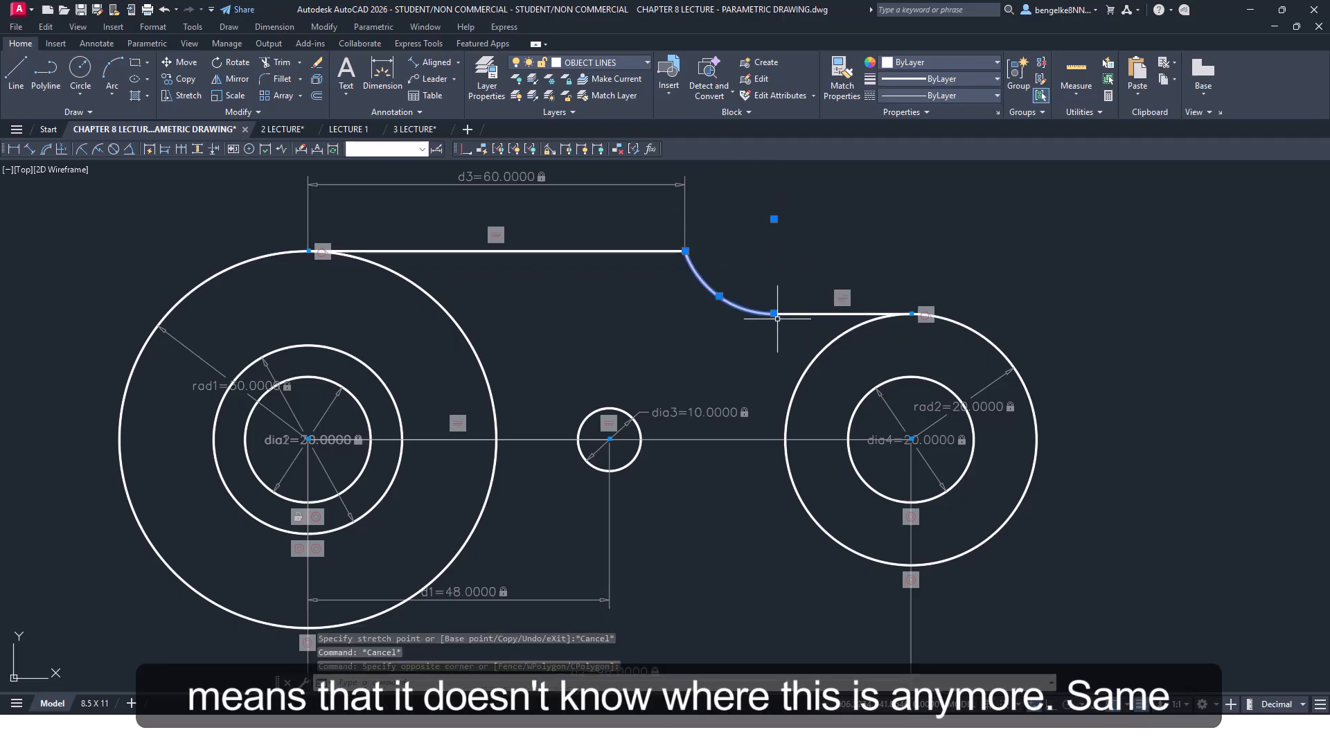
key(Escape)
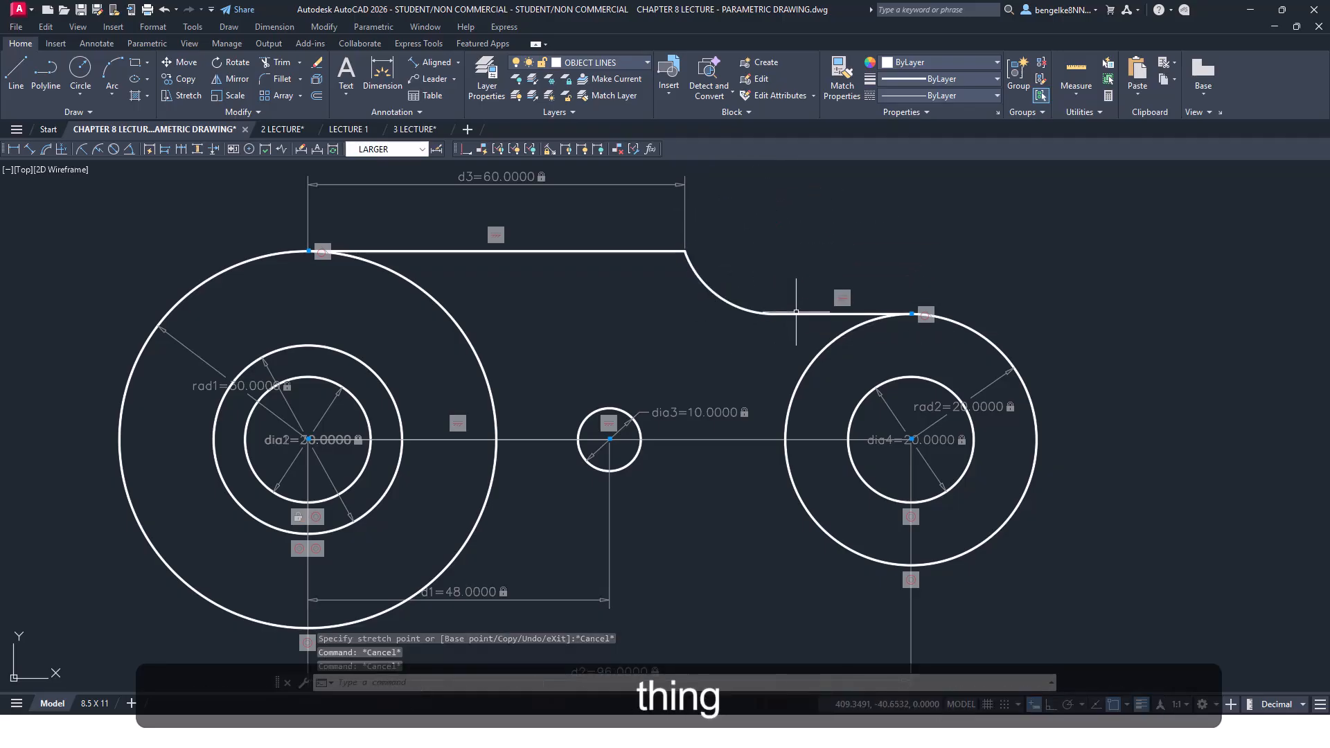
click(803, 313)
click(774, 313)
right_click(696, 374)
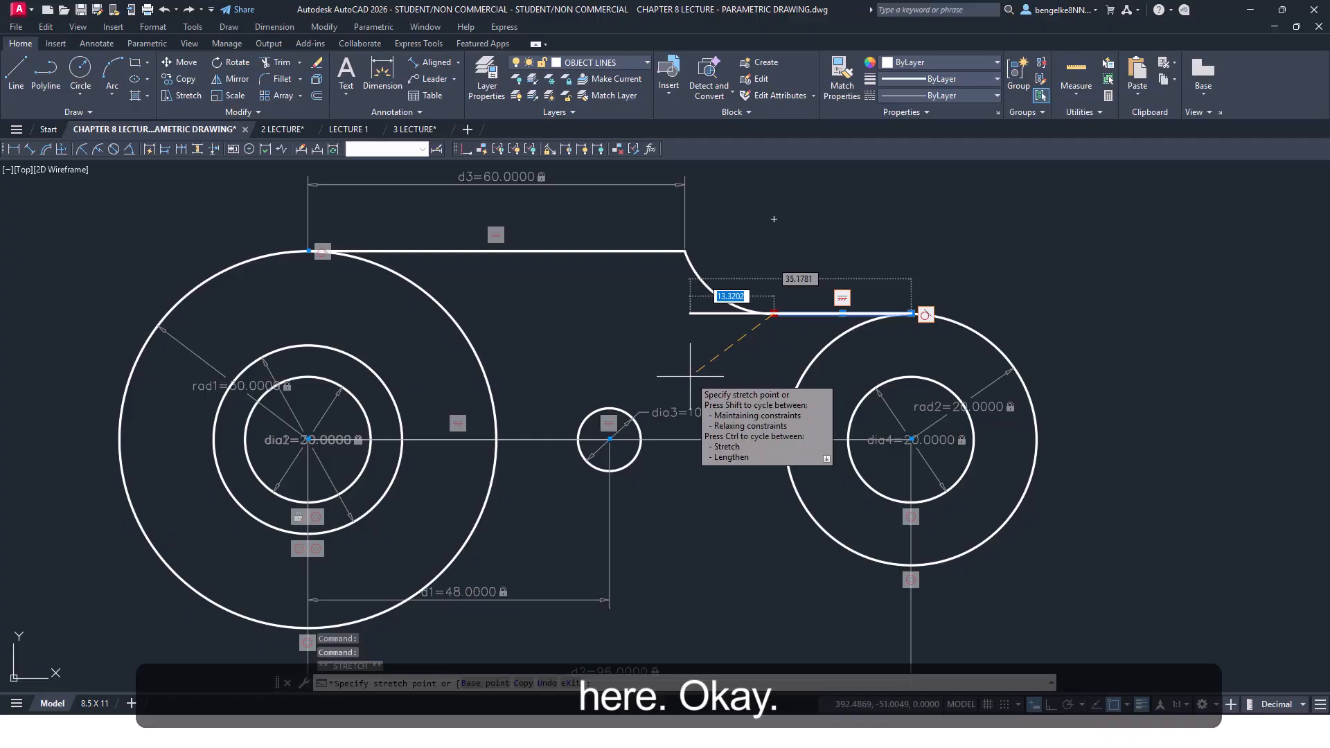
key(Escape)
key(Escape)
key(Escape)
middle_drag(960, 244, 886, 248)
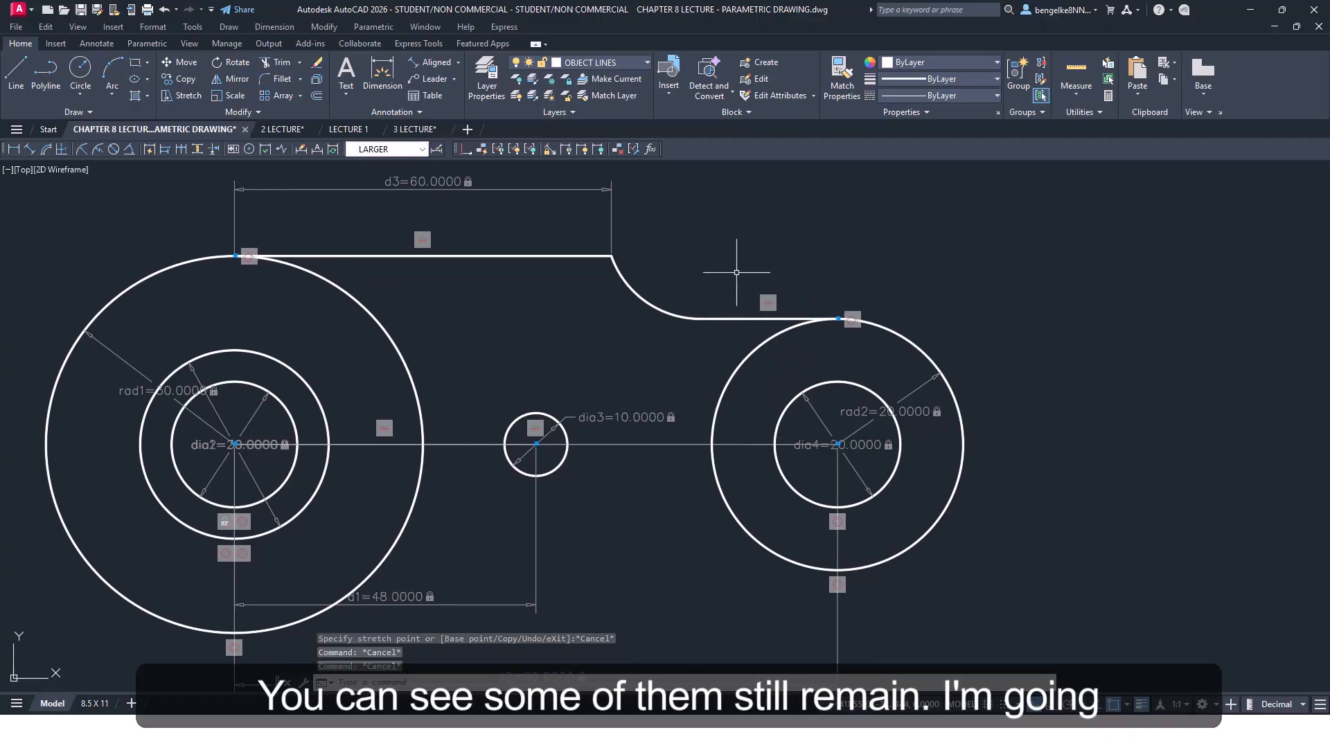
Mirror the upper line, concave arc and short line about the horizontal construction line between the end circle centers, keeping the originals
scroll(736, 272, down, 2)
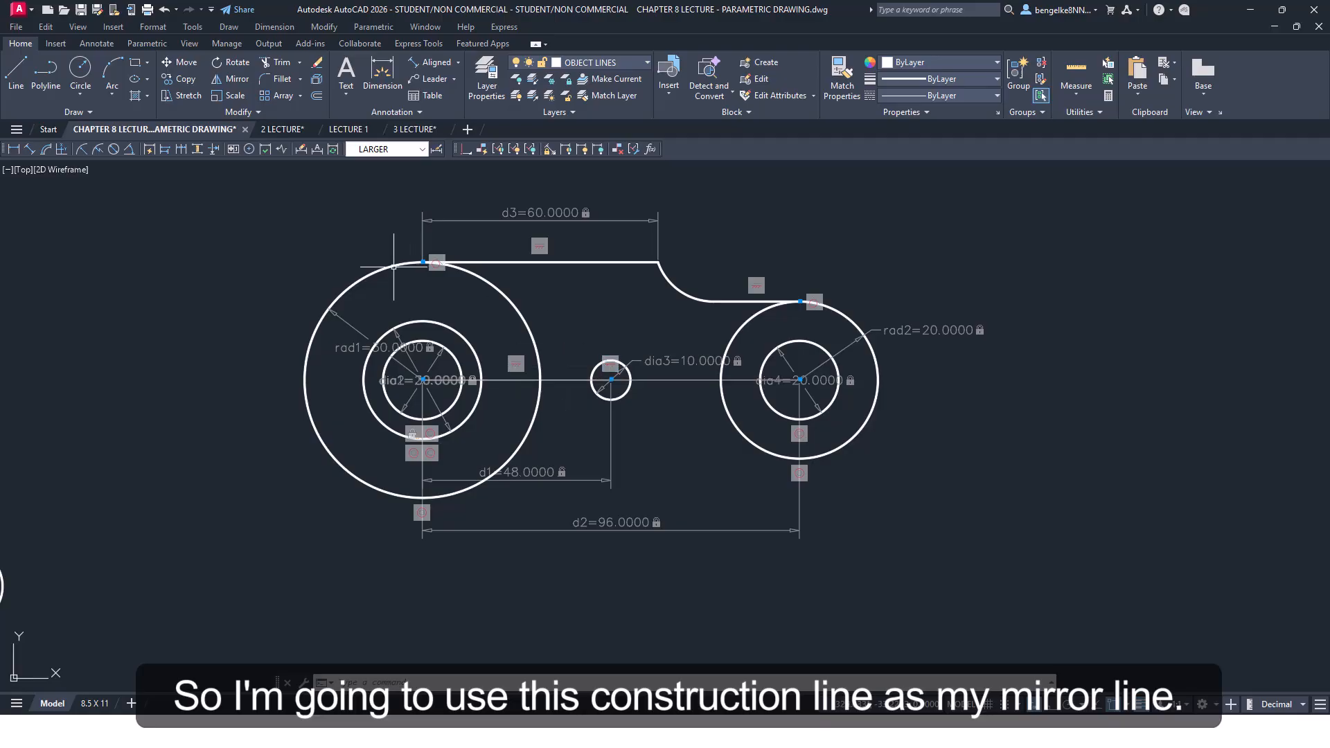
click(235, 79)
click(496, 262)
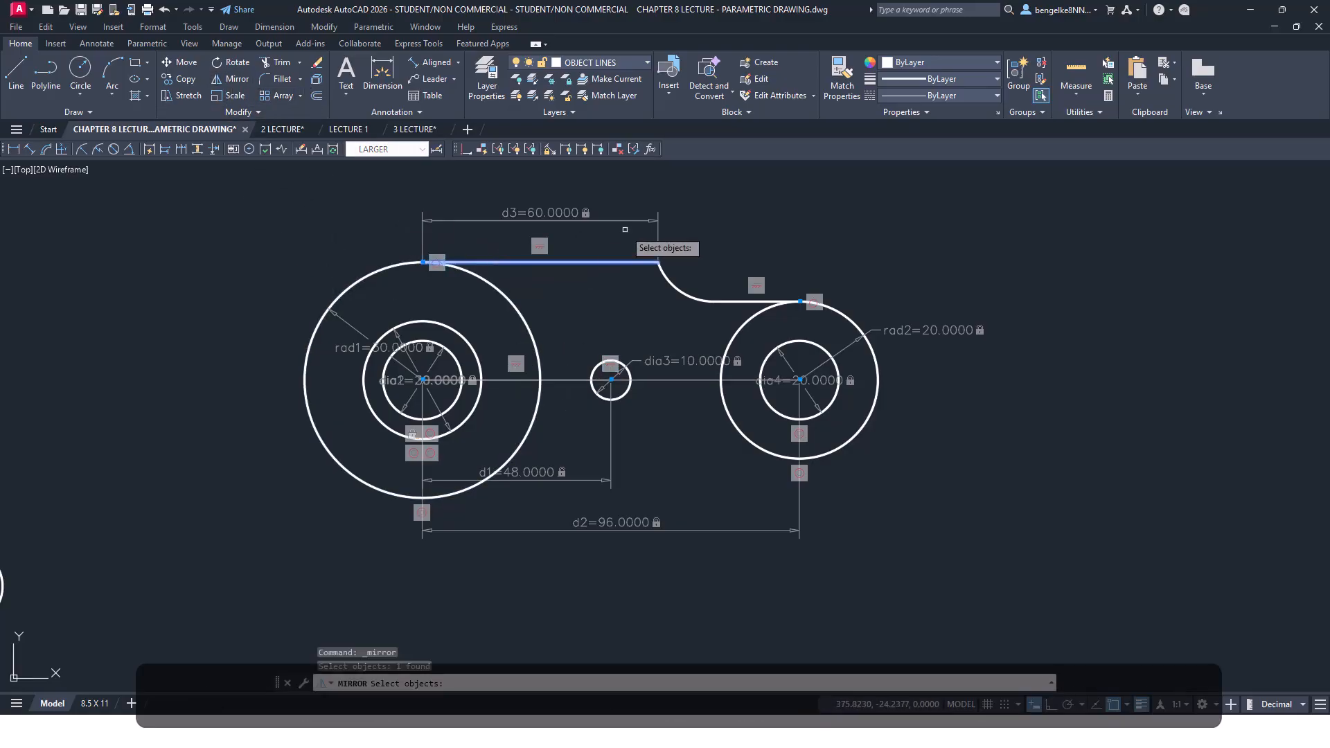
click(686, 290)
click(740, 298)
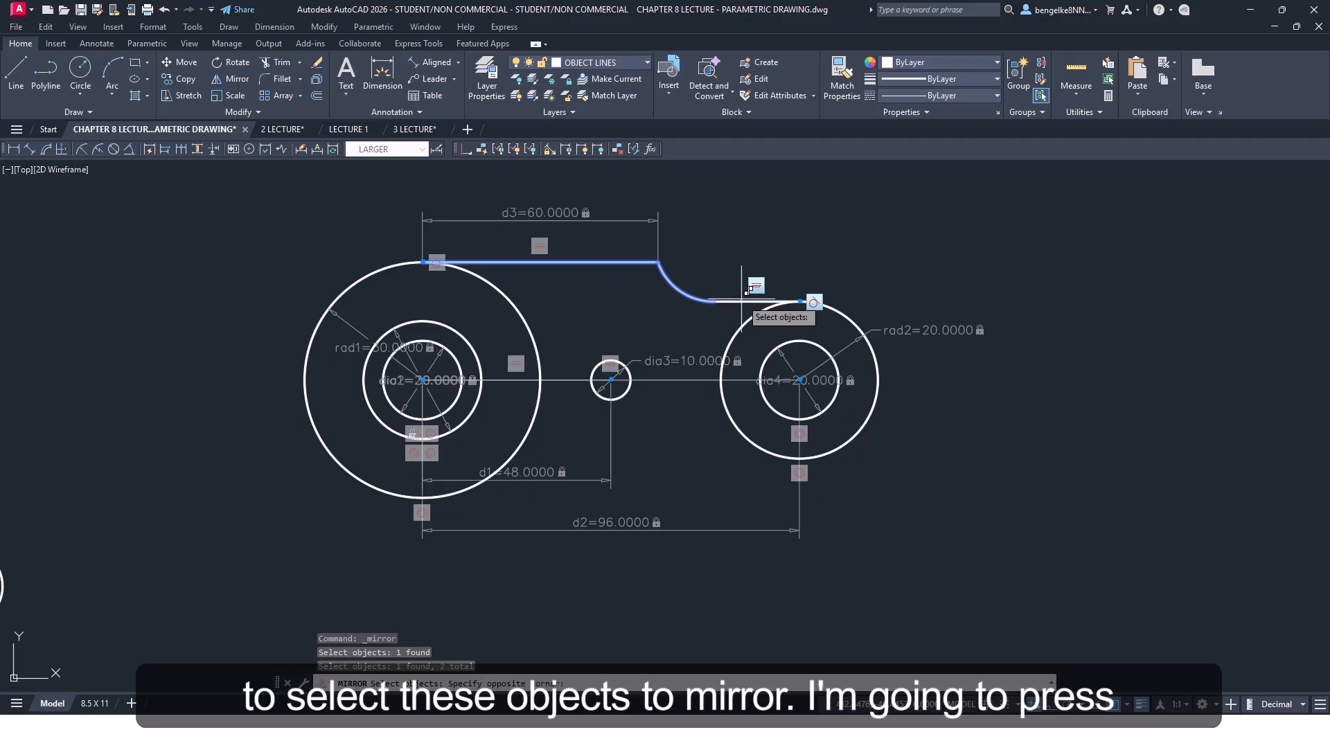
click(737, 303)
key(Return)
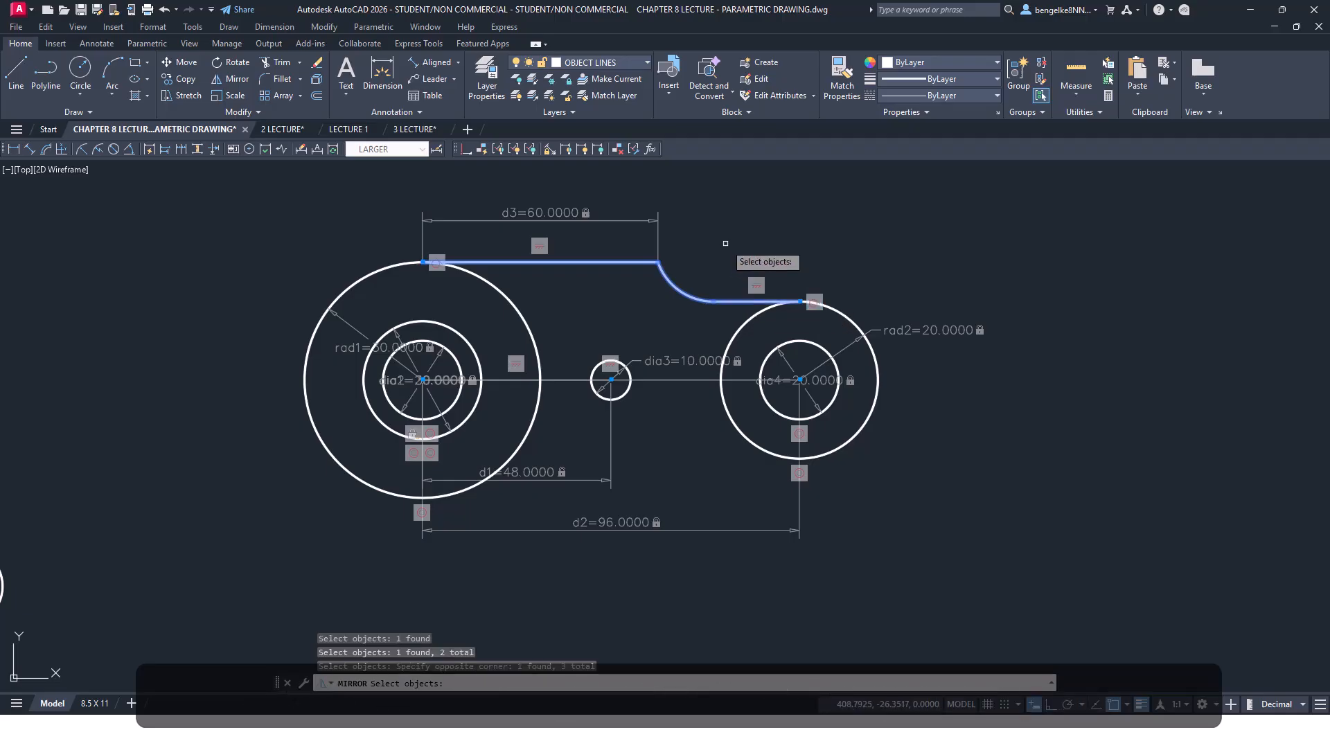
click(422, 380)
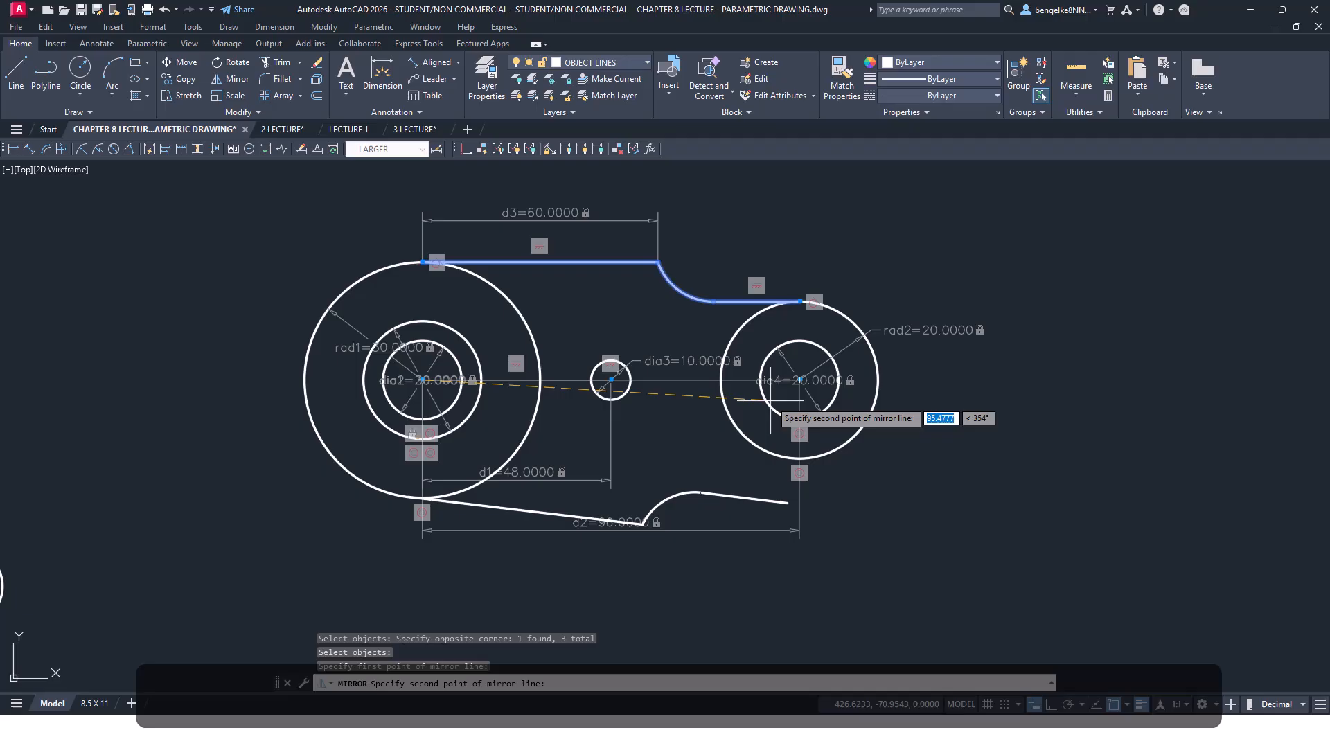
click(800, 380)
key(Return)
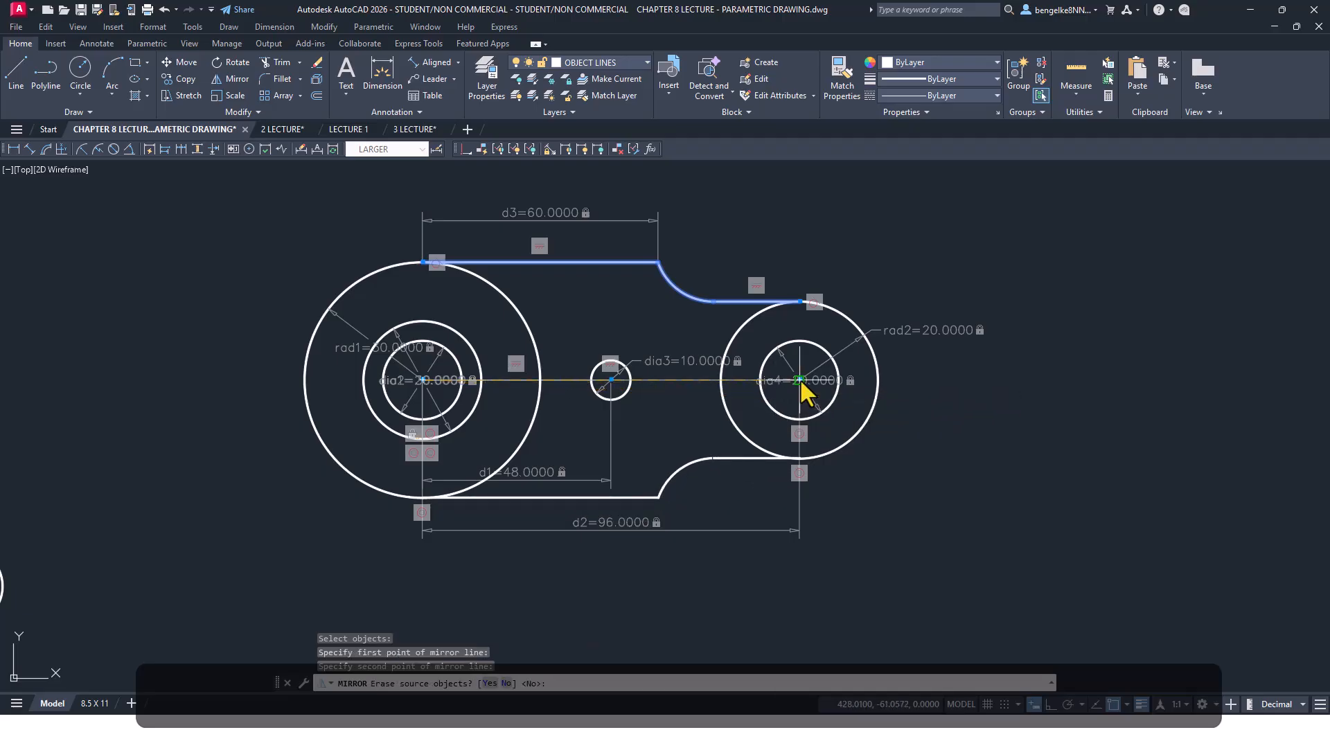
Trim the inner halves of the large and small outer circles to leave rounded ends on the plate outline
click(276, 62)
click(490, 281)
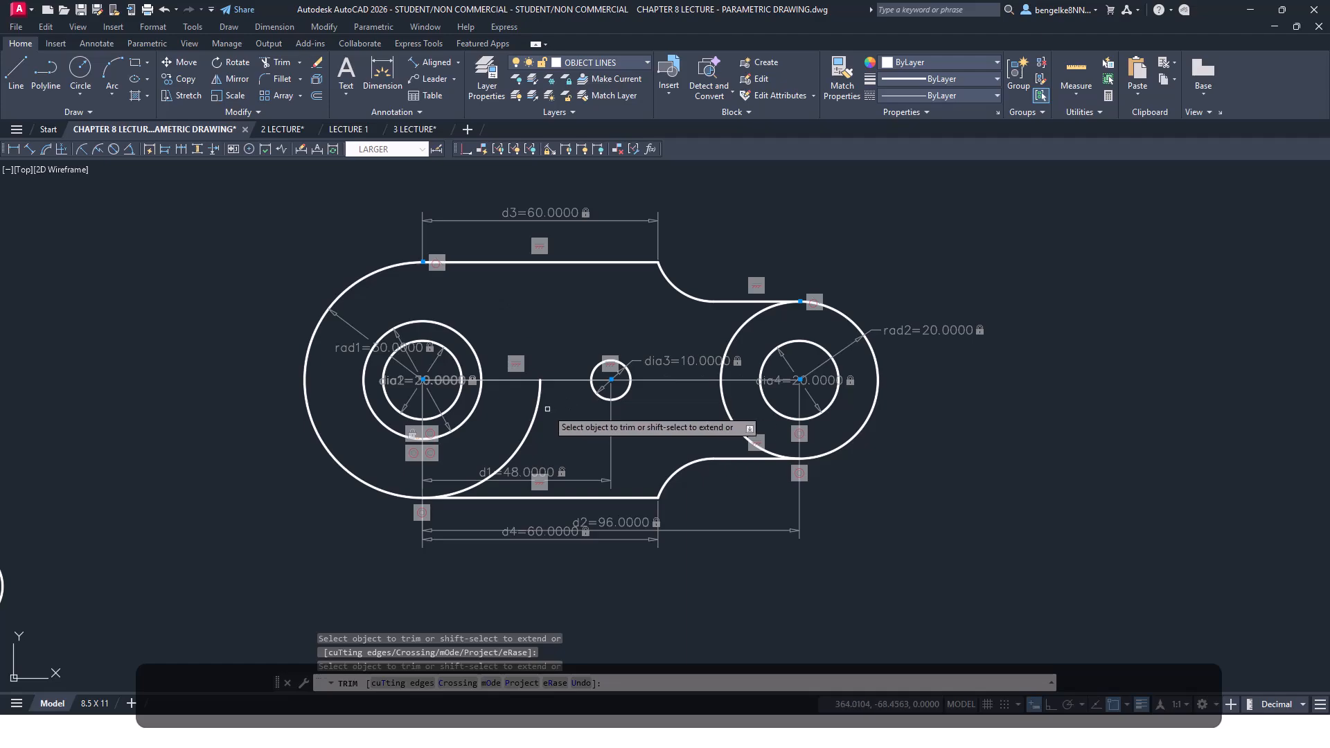
click(536, 413)
click(735, 328)
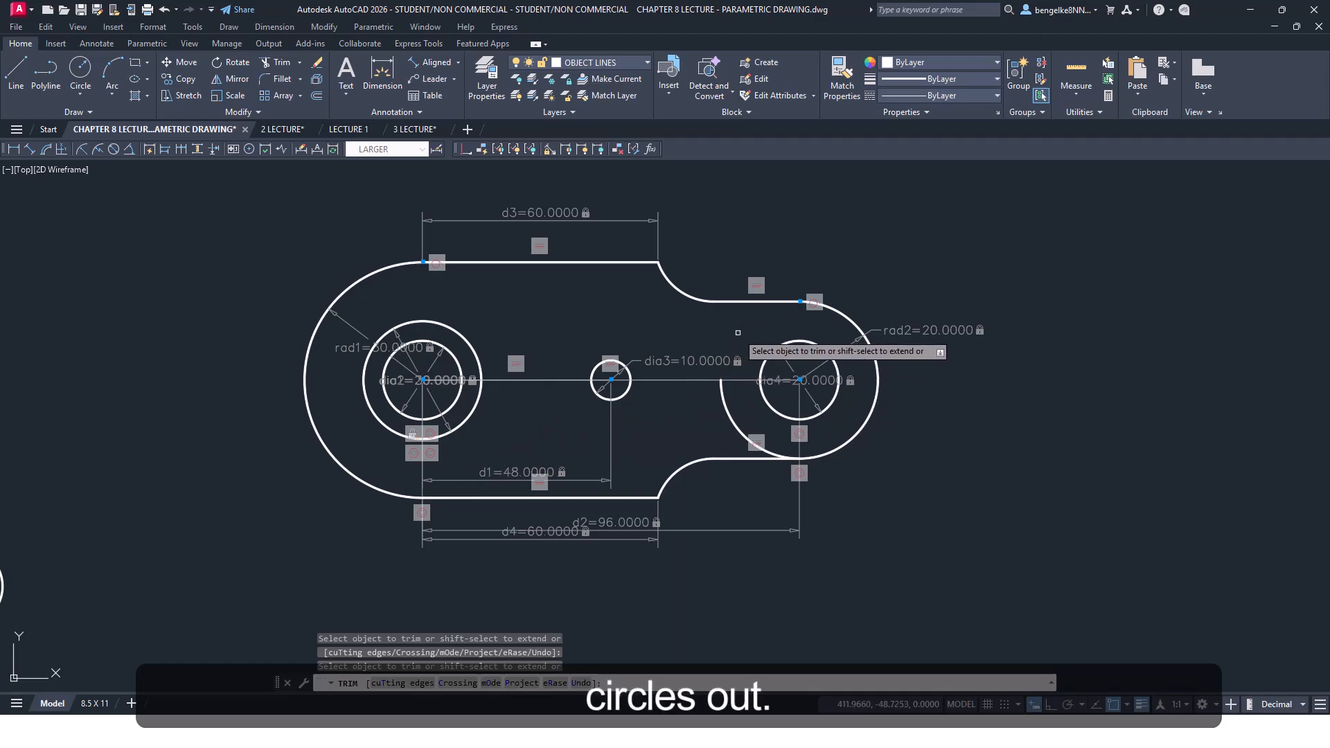
click(726, 413)
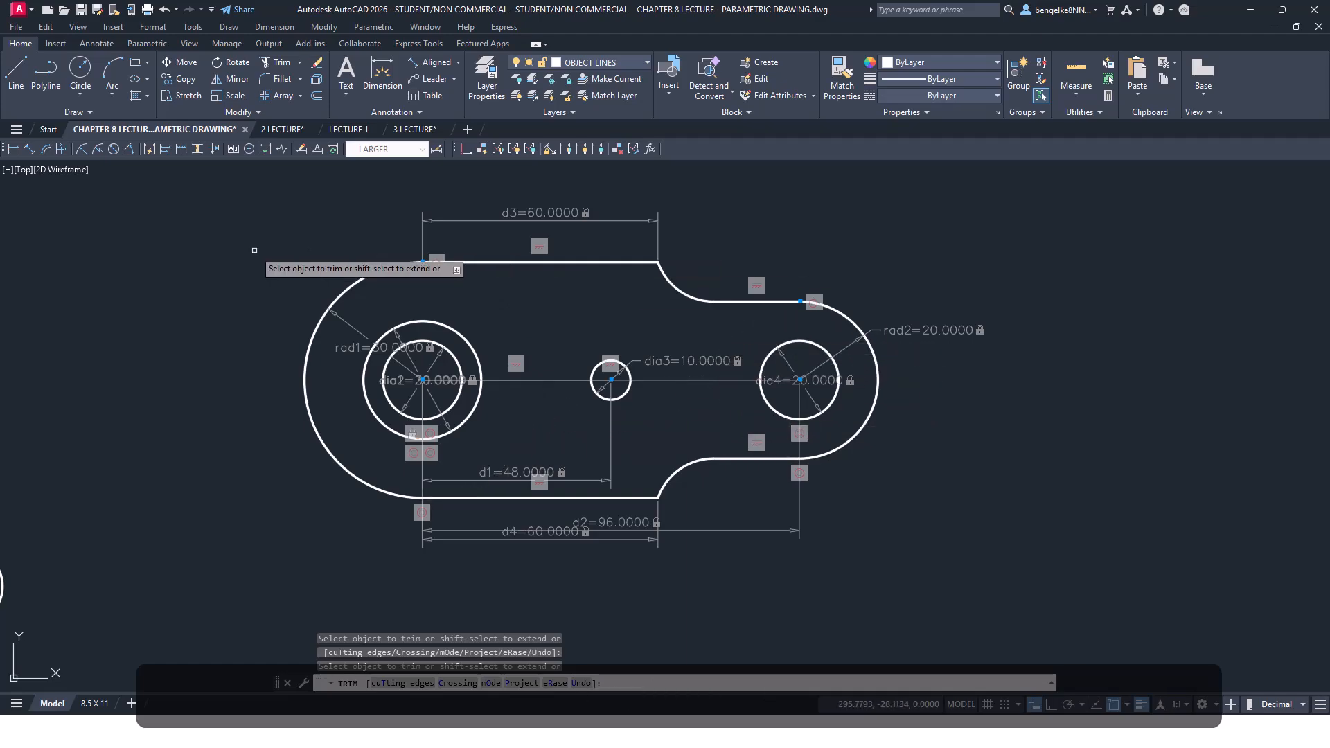
key(Escape)
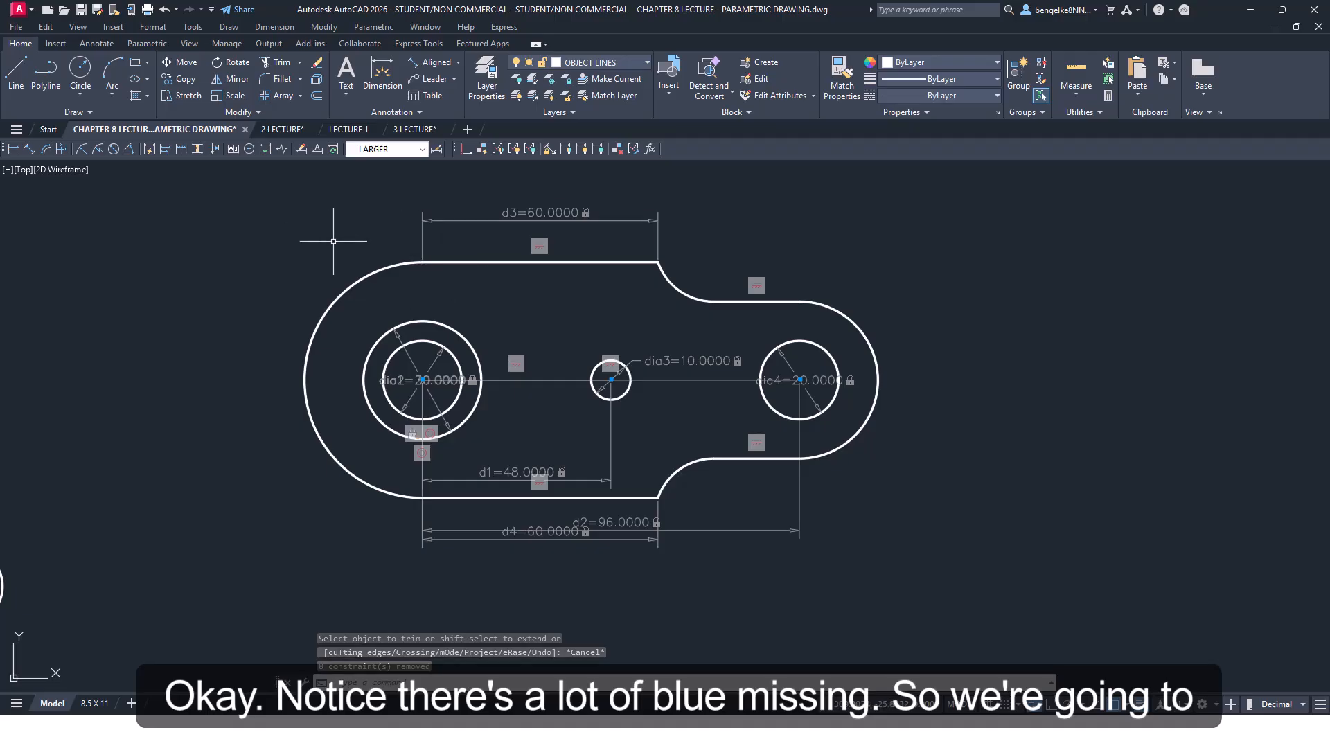
Auto-constrain the entire plate to restore the geometric constraints lost in trimming
click(146, 43)
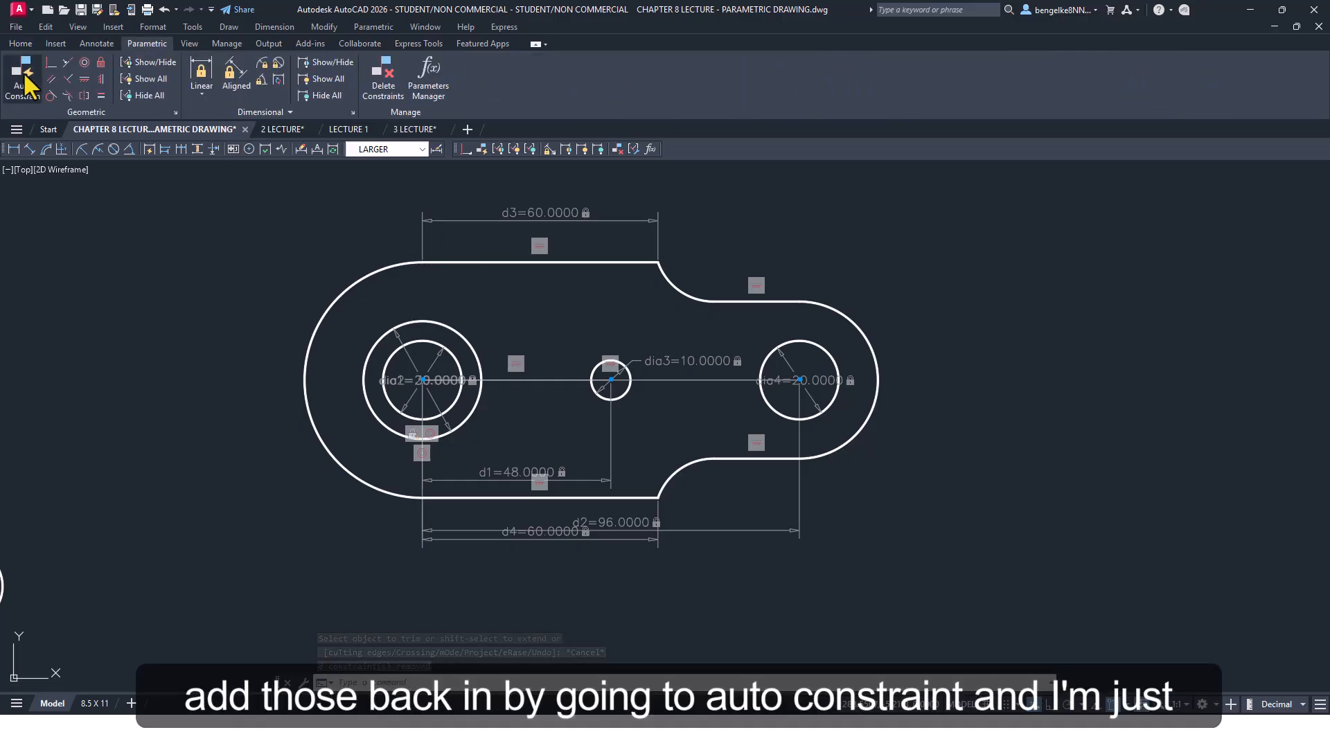
click(23, 78)
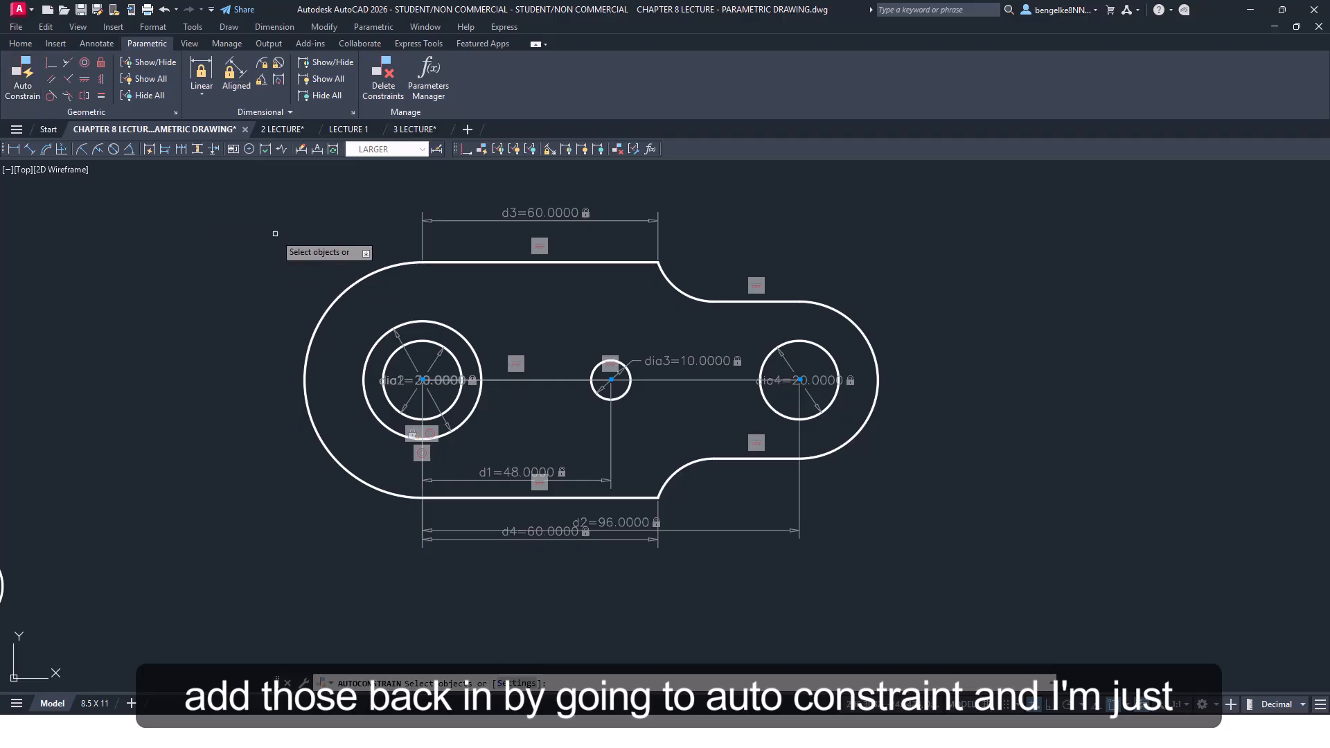
click(1012, 587)
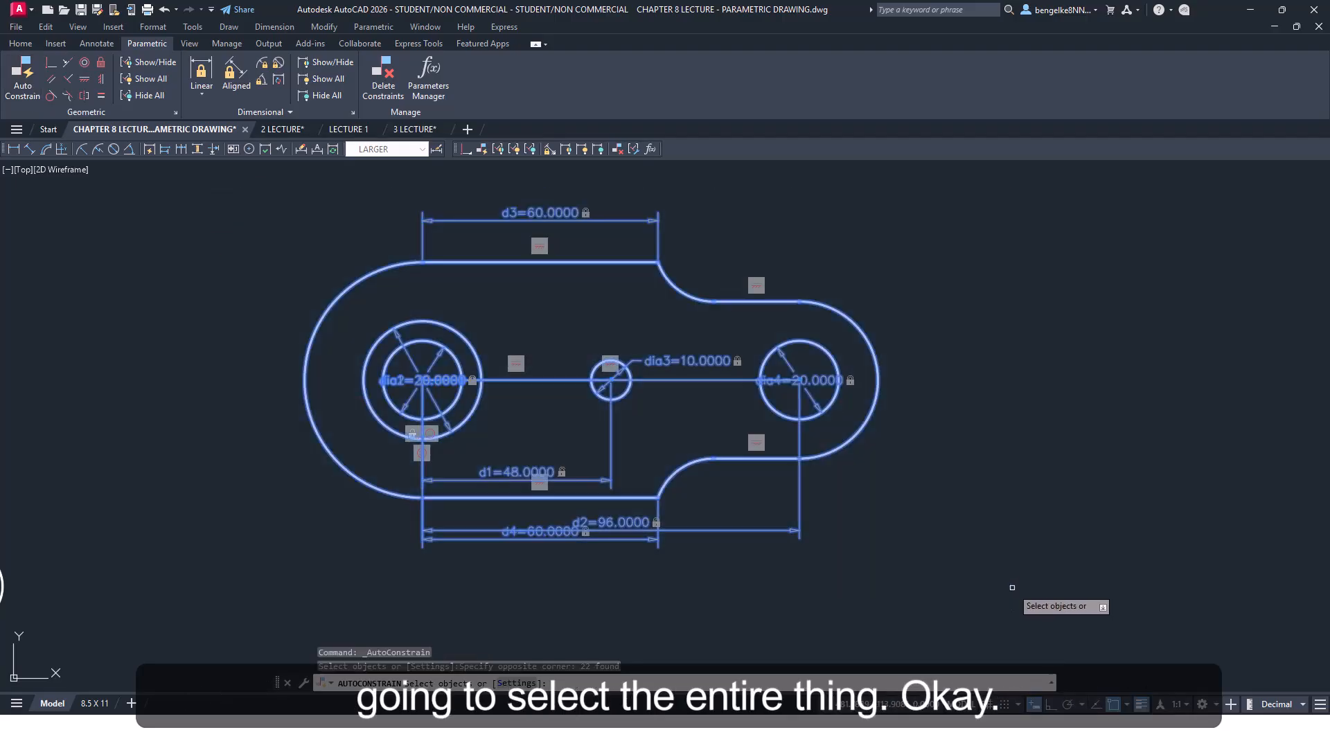
key(Return)
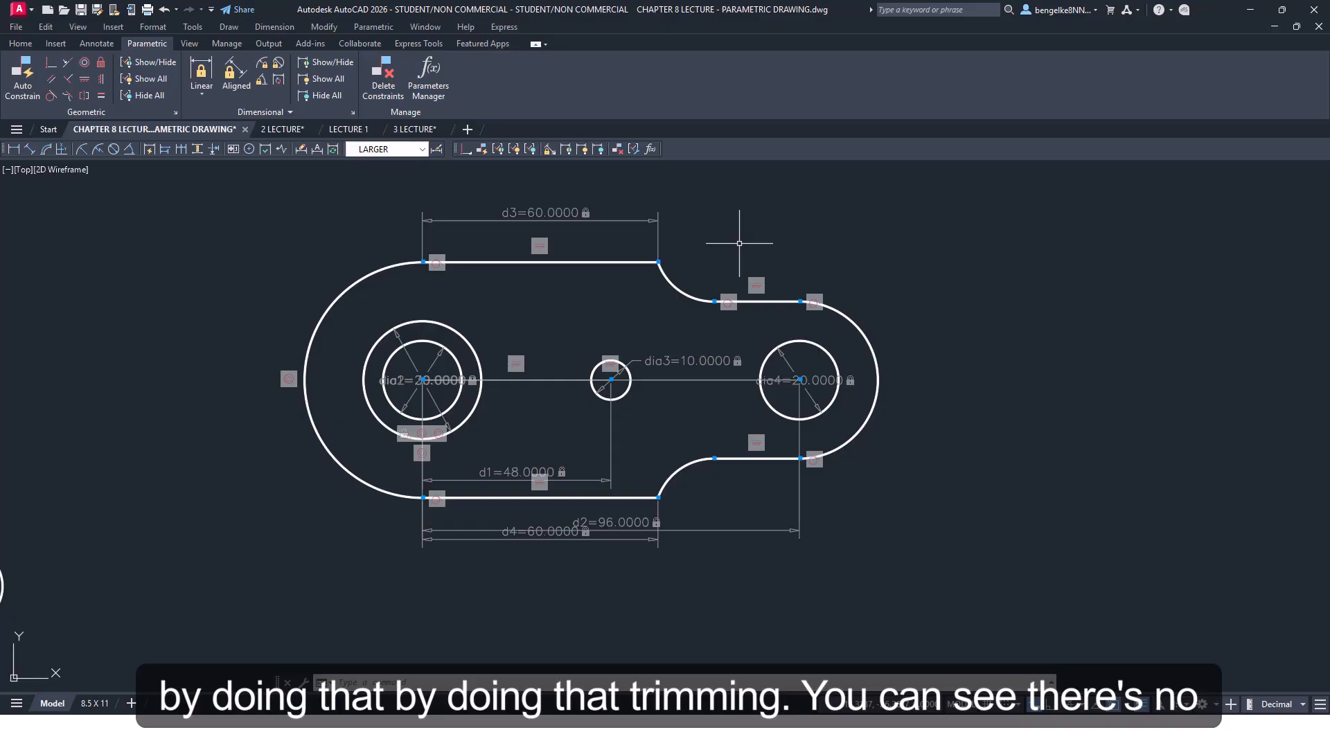
key(Escape)
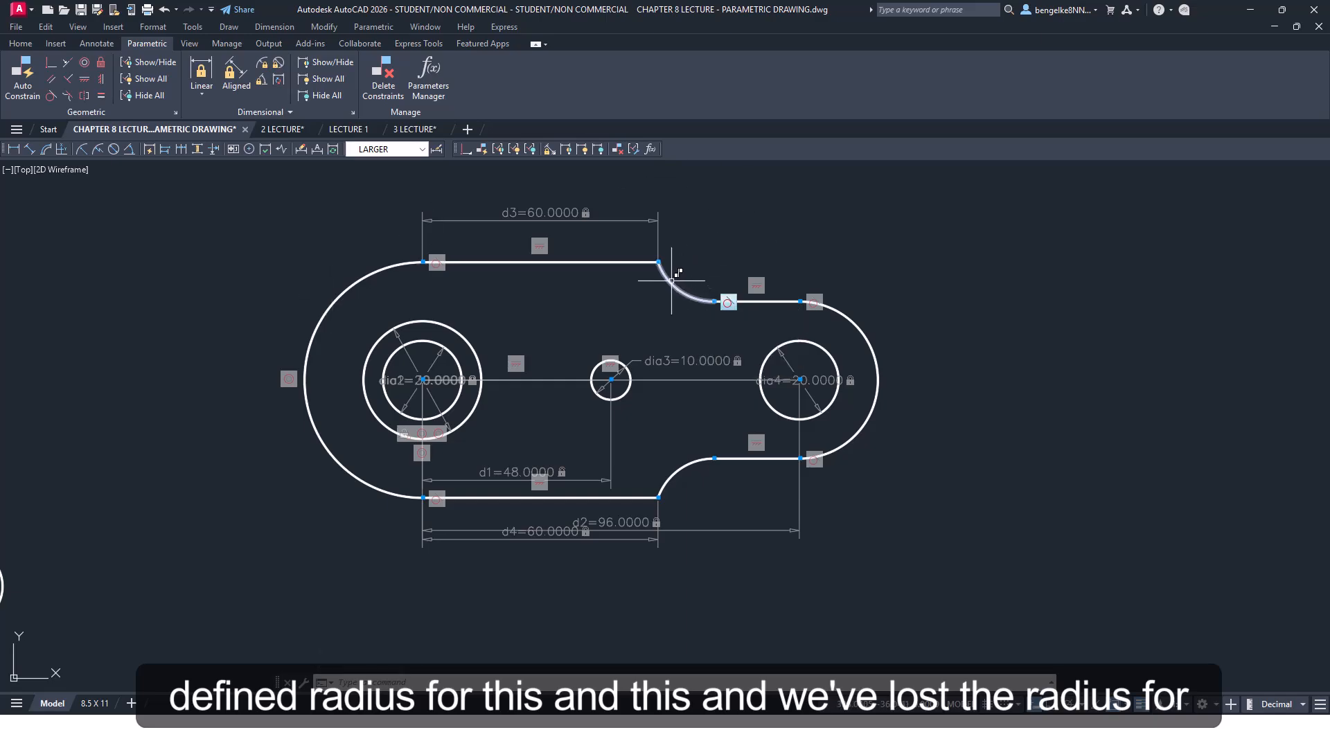
key(Escape)
key(Escape)
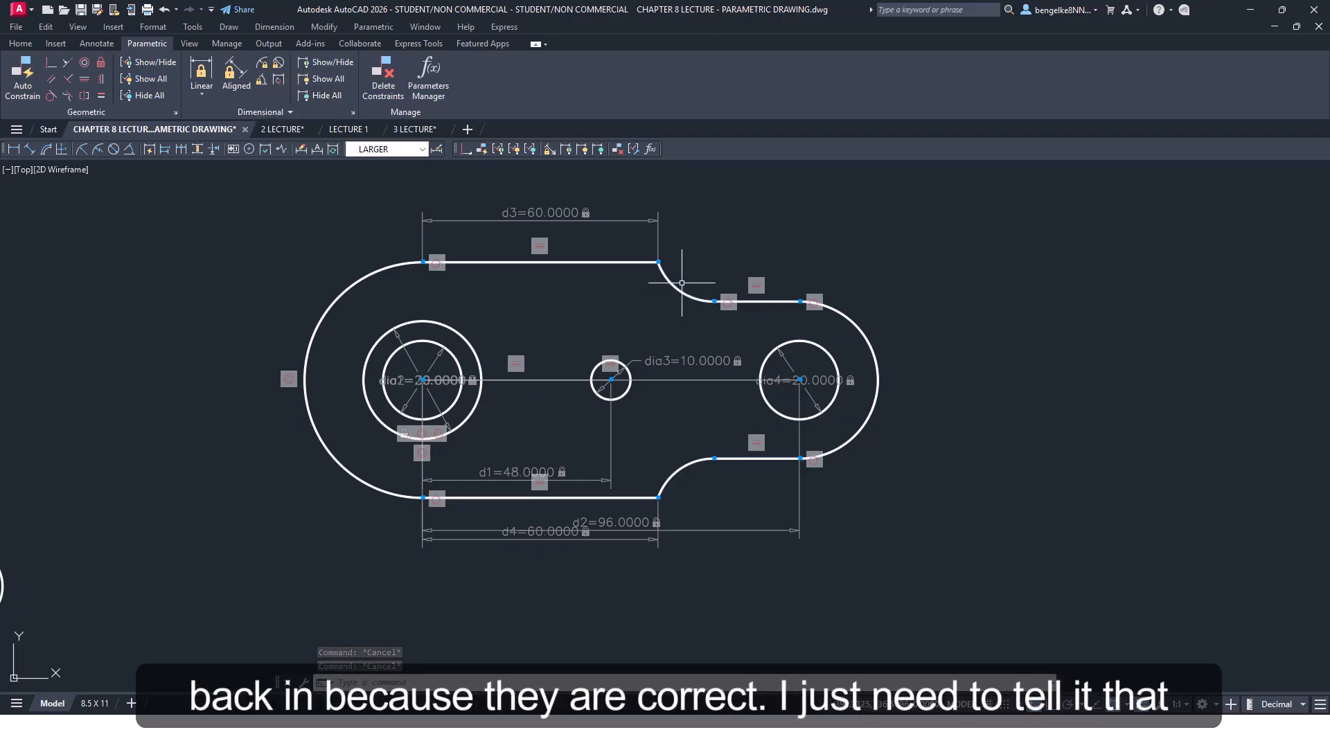
Add radius constraints to the large and small end arcs, accepting their current radii
click(263, 64)
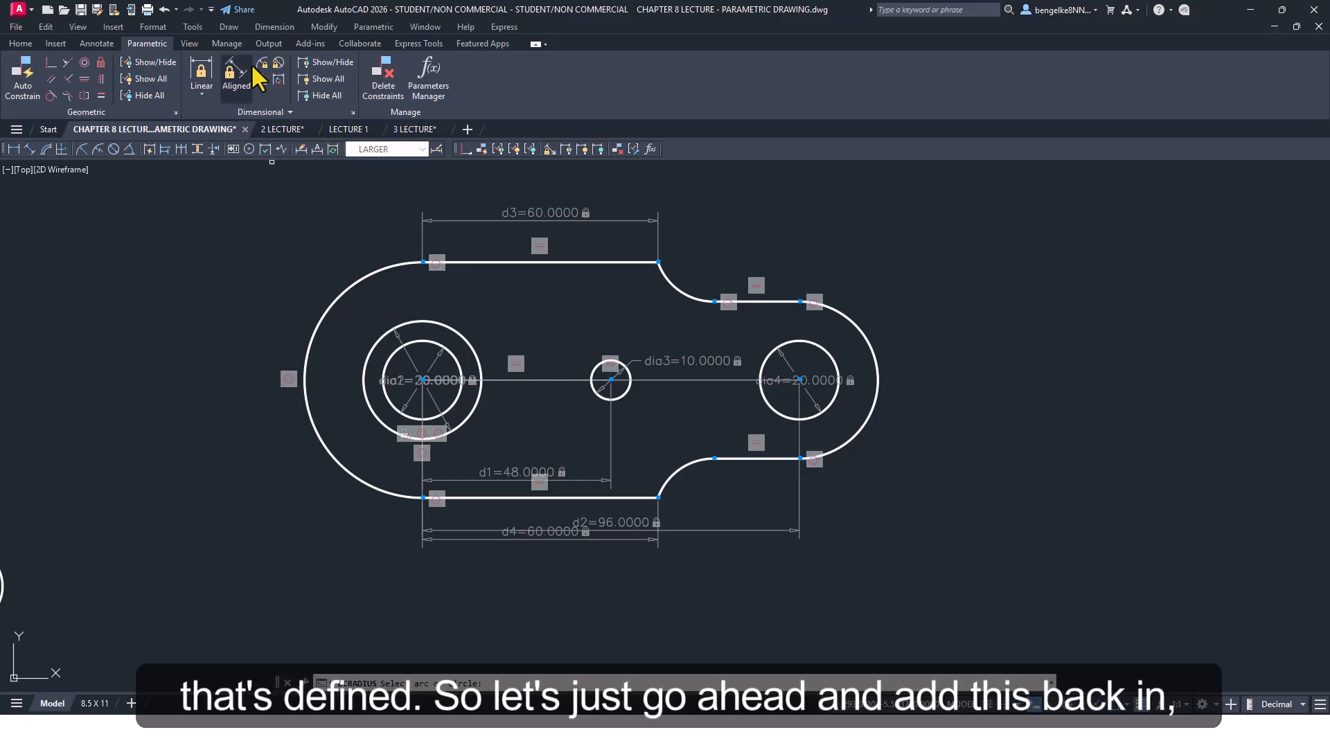
click(334, 302)
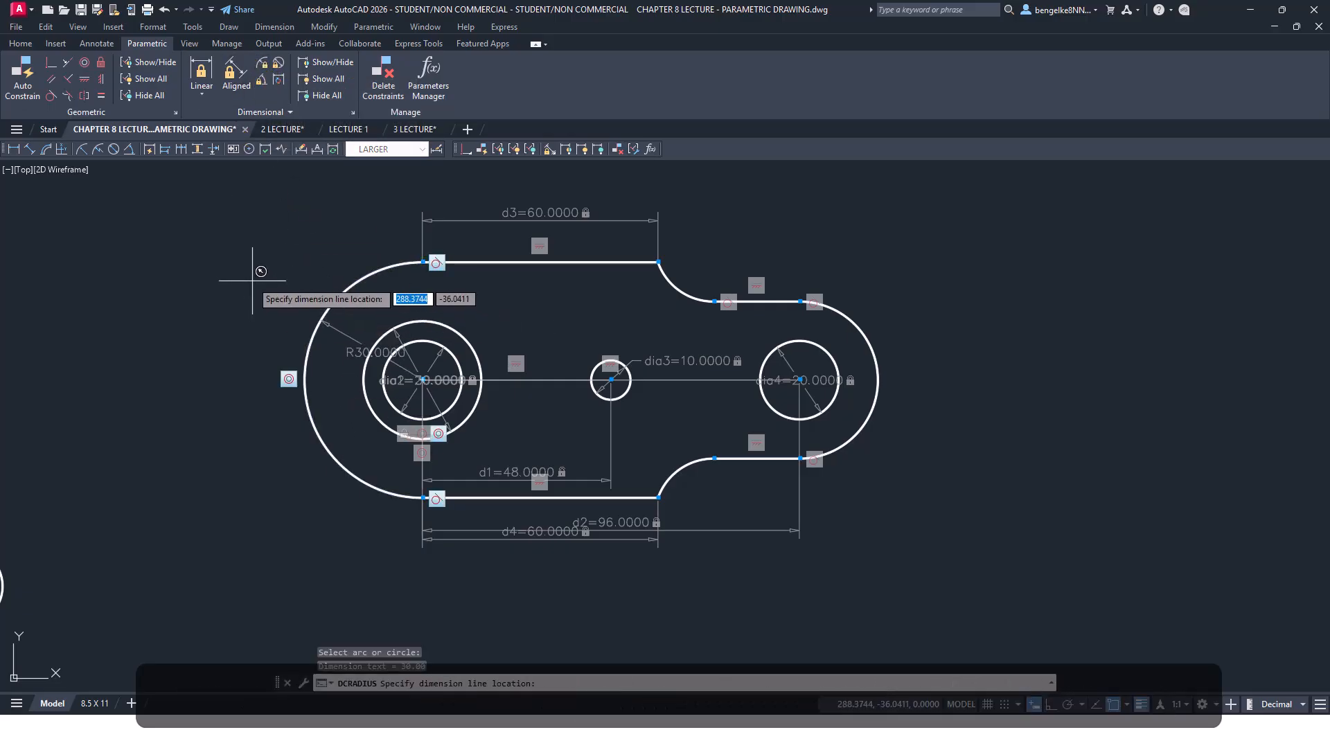
click(375, 352)
key(Return)
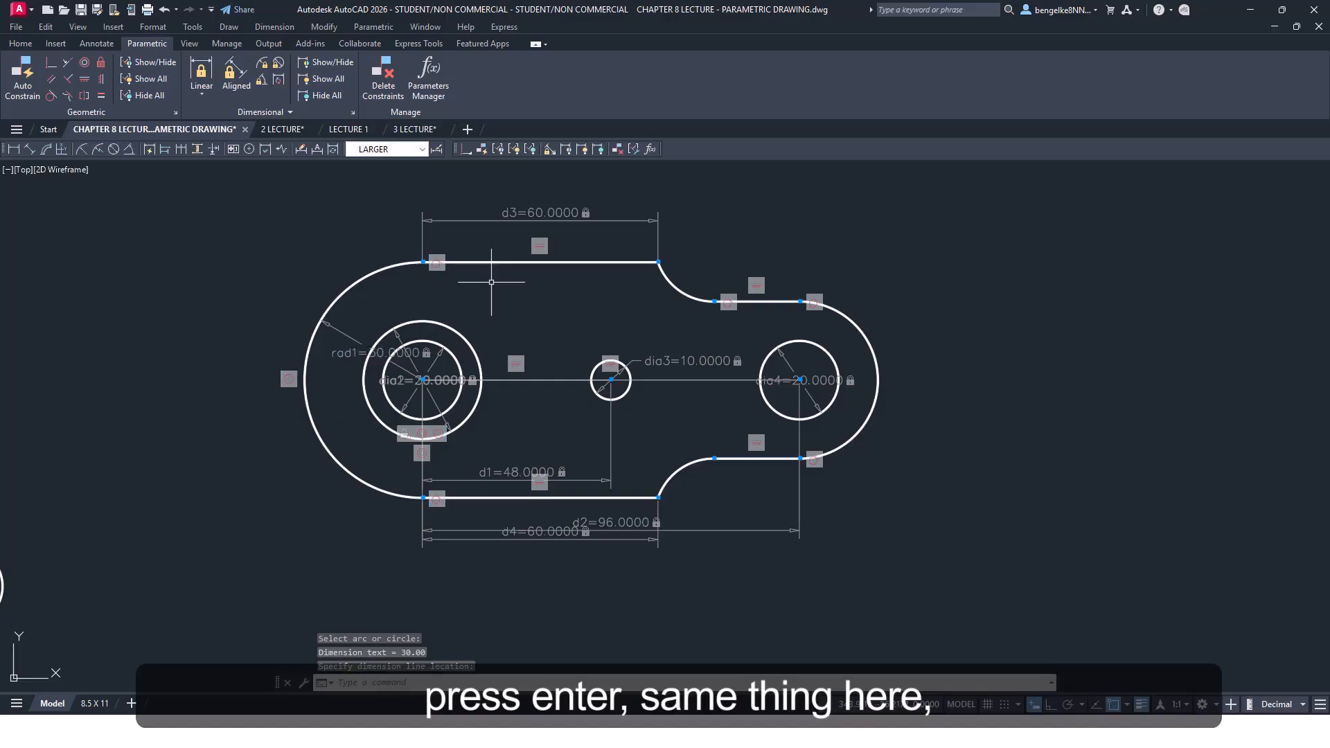
key(Return)
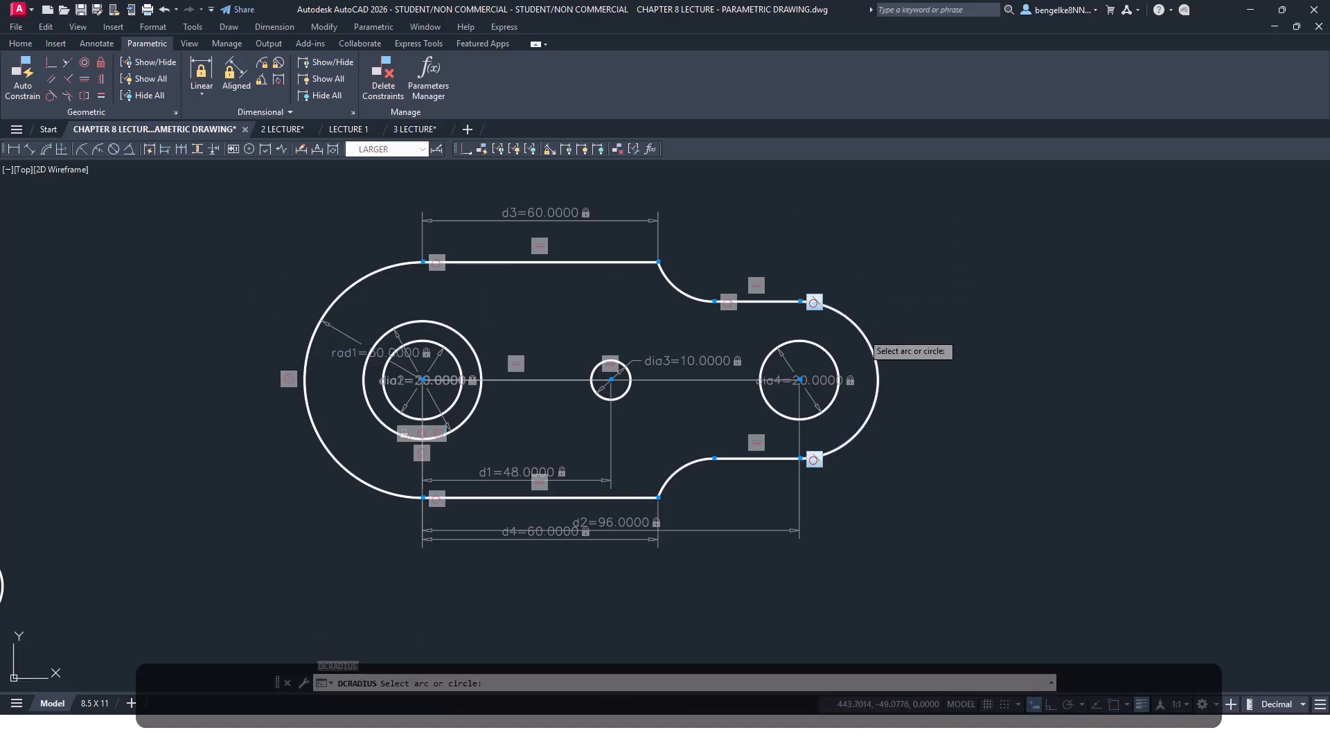
click(864, 325)
click(906, 283)
key(Return)
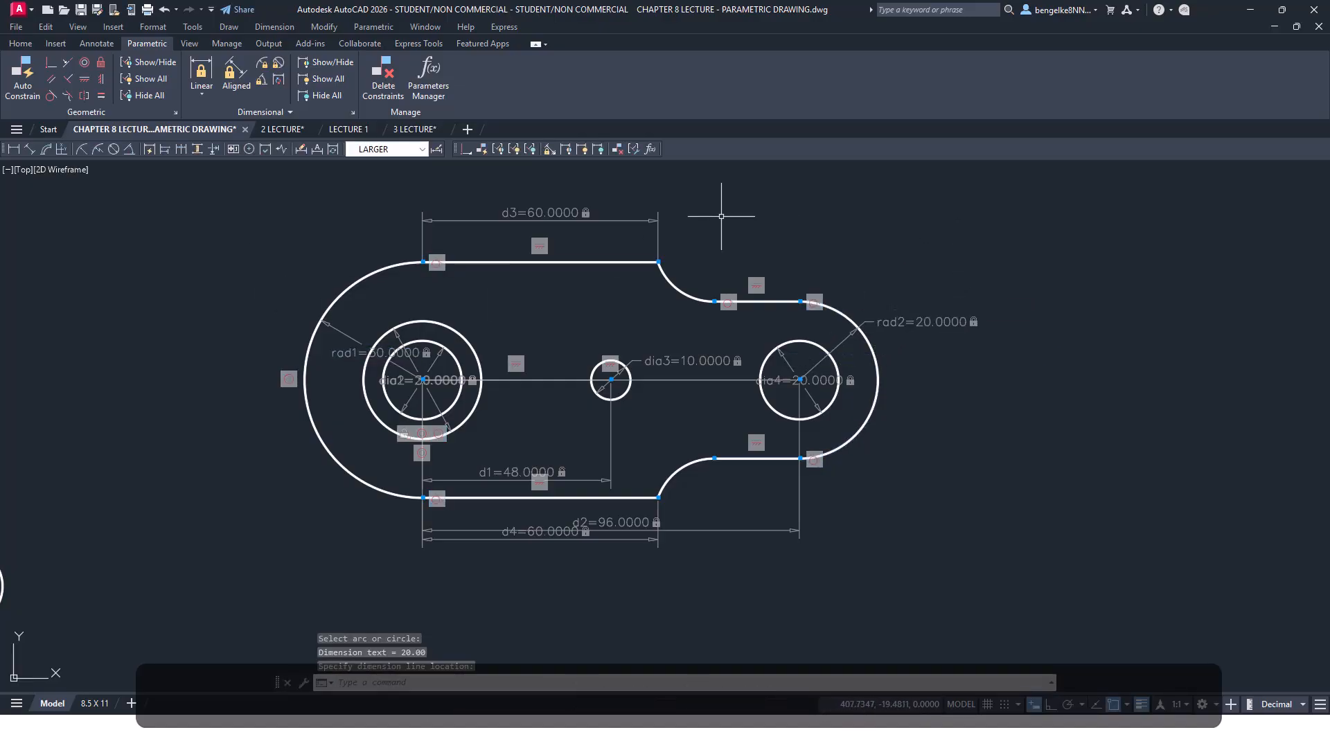
Add radius constraints to the upper and lower concave arcs, accepting their current radii
key(Return)
click(670, 280)
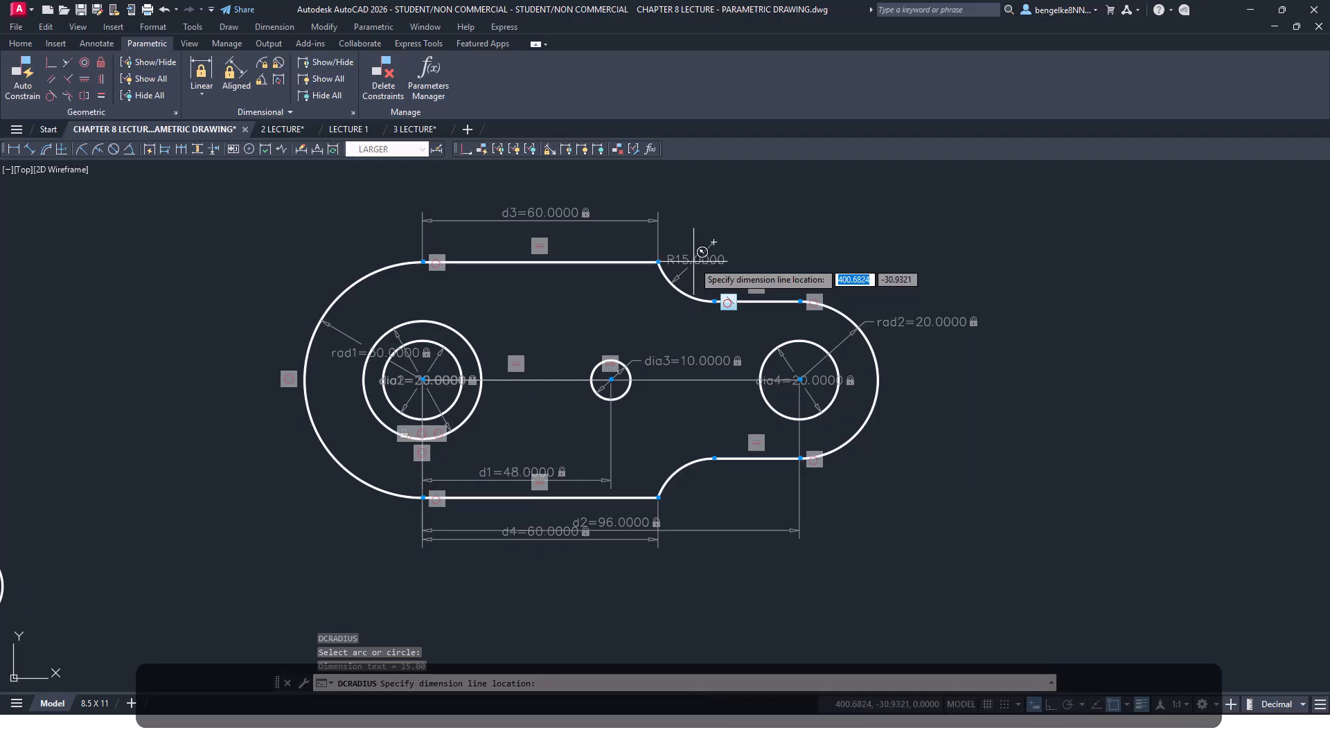
click(702, 250)
key(Return)
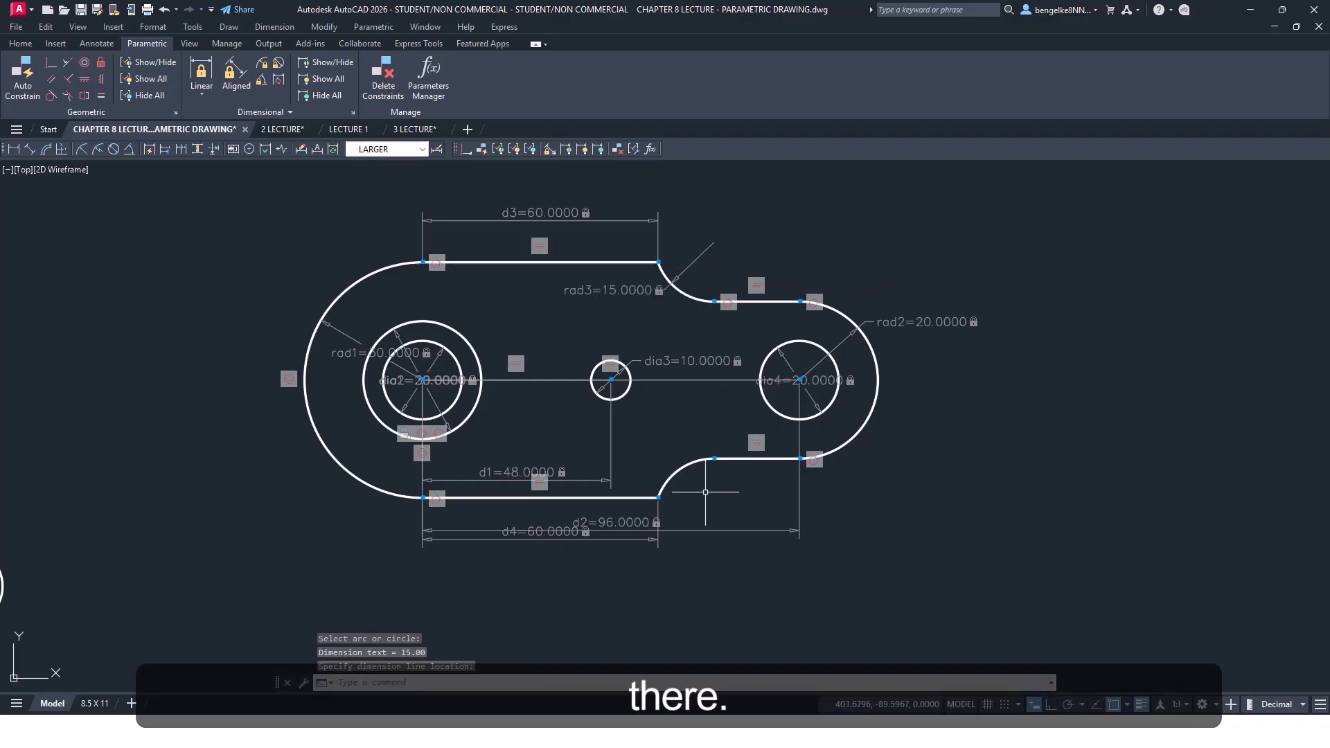
key(Return)
click(692, 457)
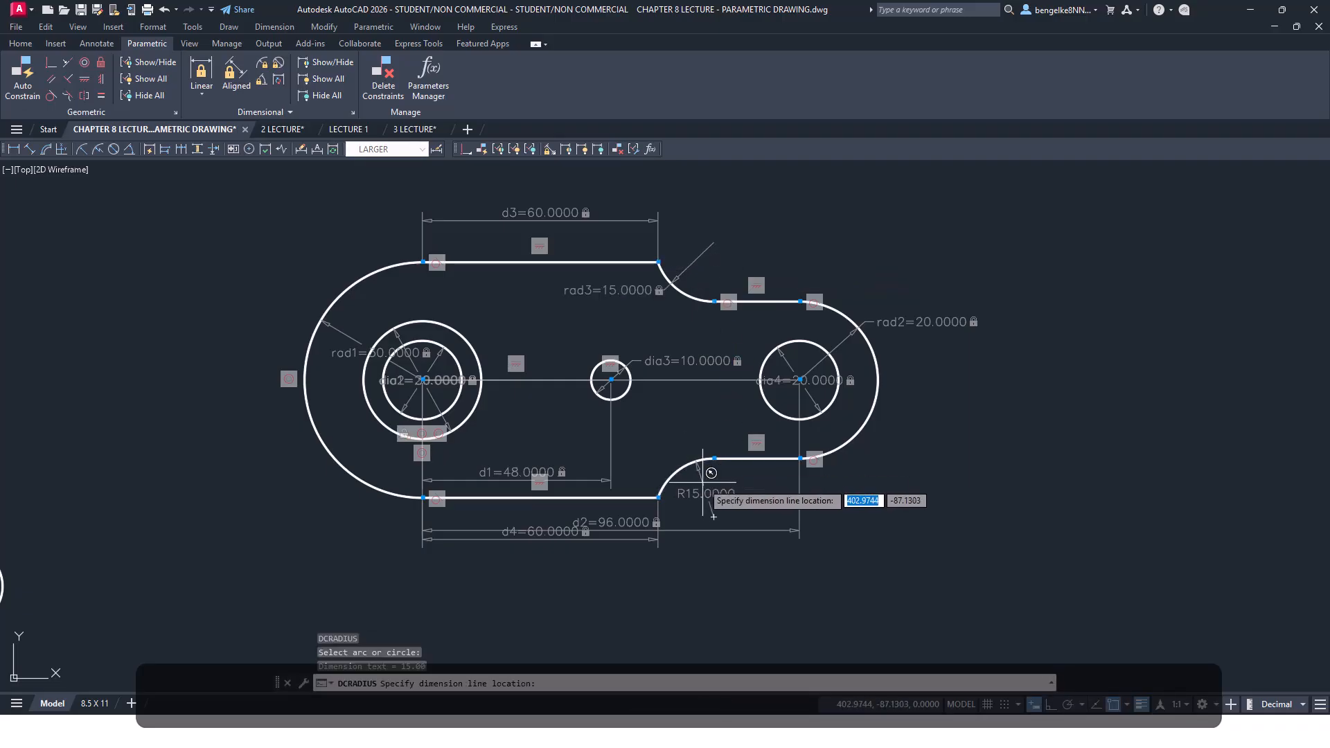
click(697, 492)
key(Return)
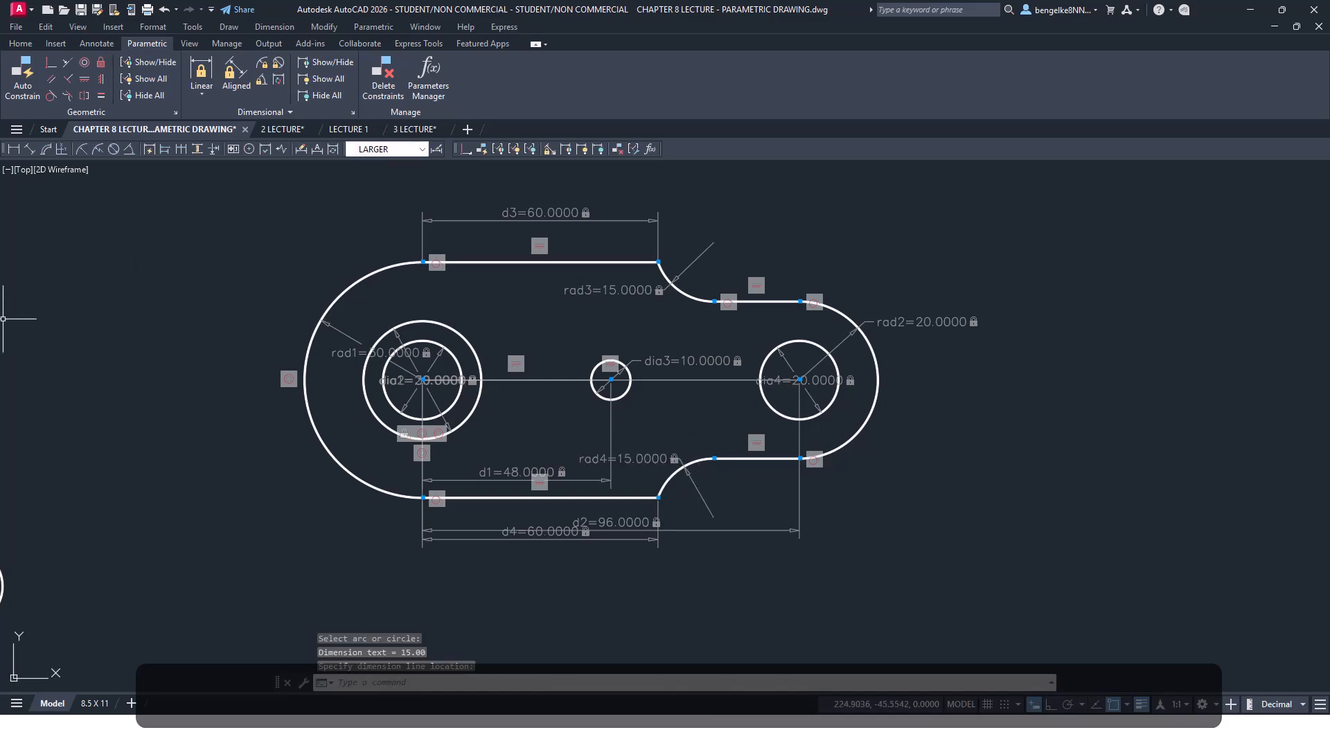
key(Escape)
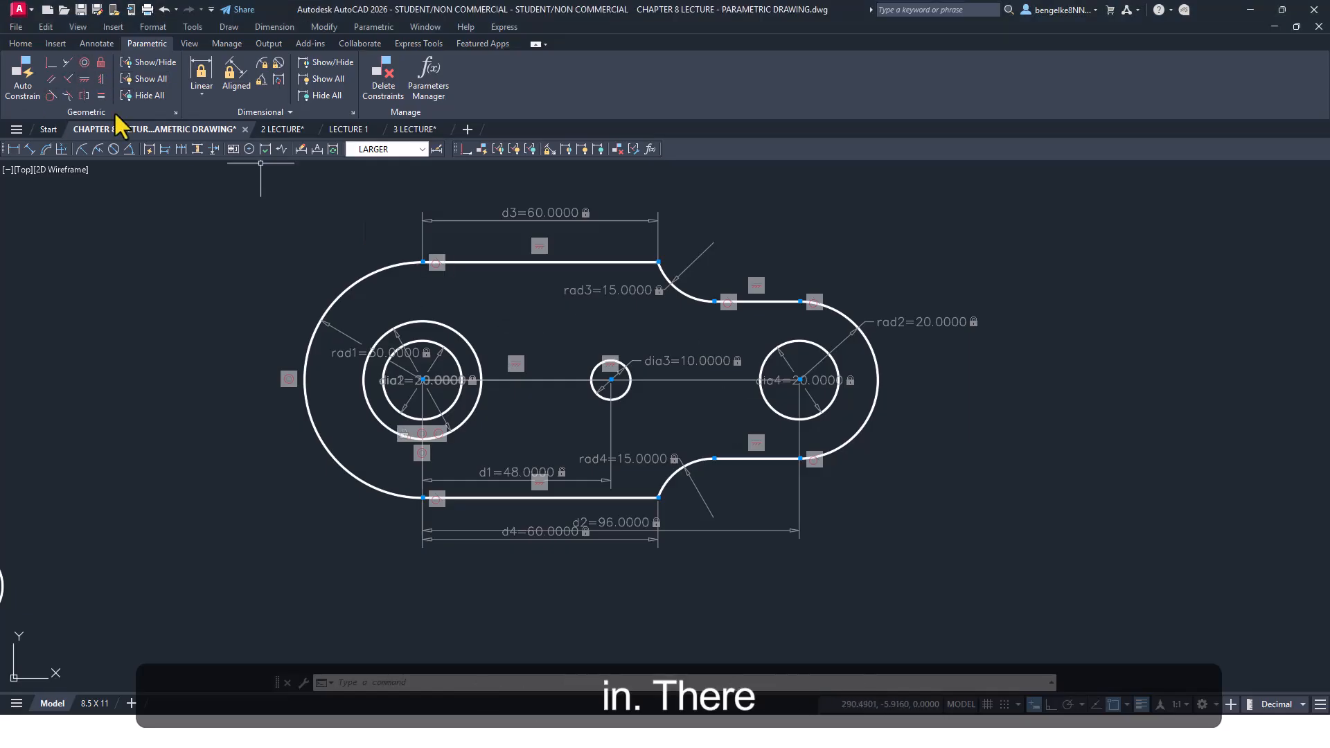
Apply a tangent constraint between the lower concave arc and the adjoining short horizontal line
click(51, 93)
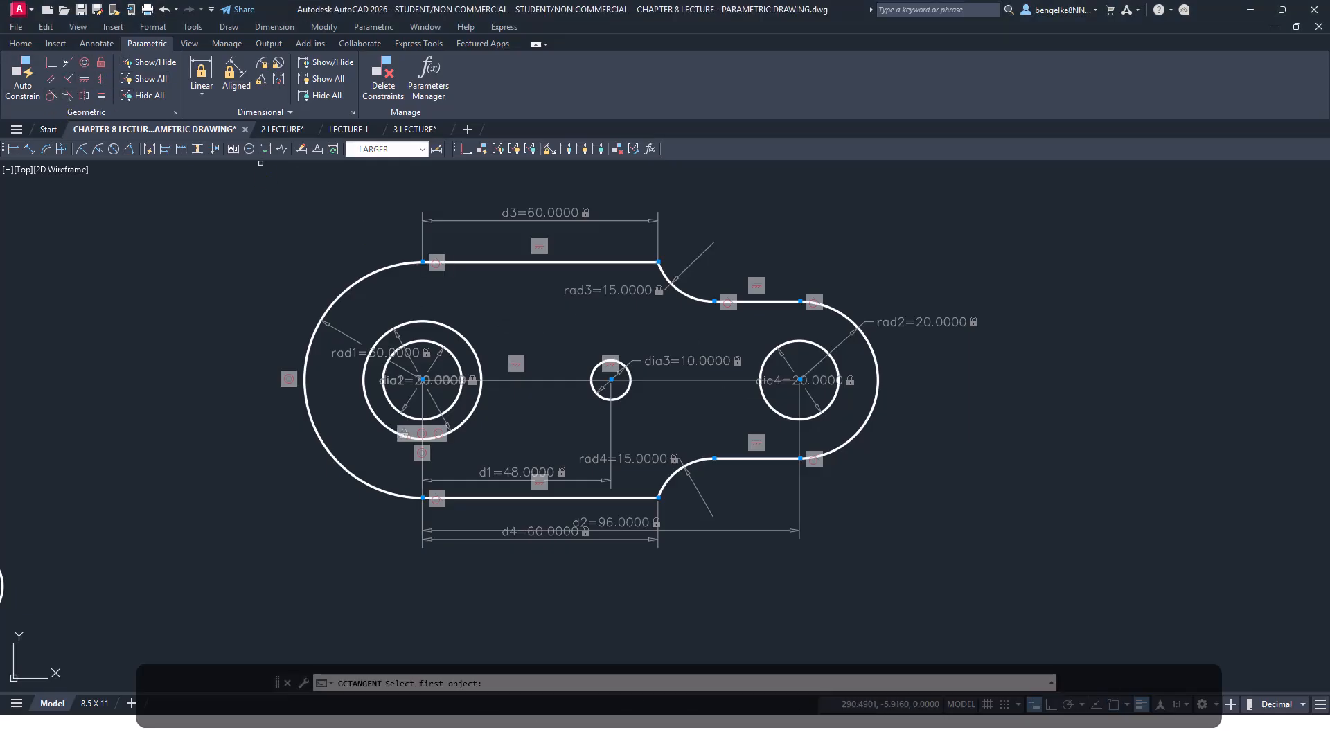
click(708, 453)
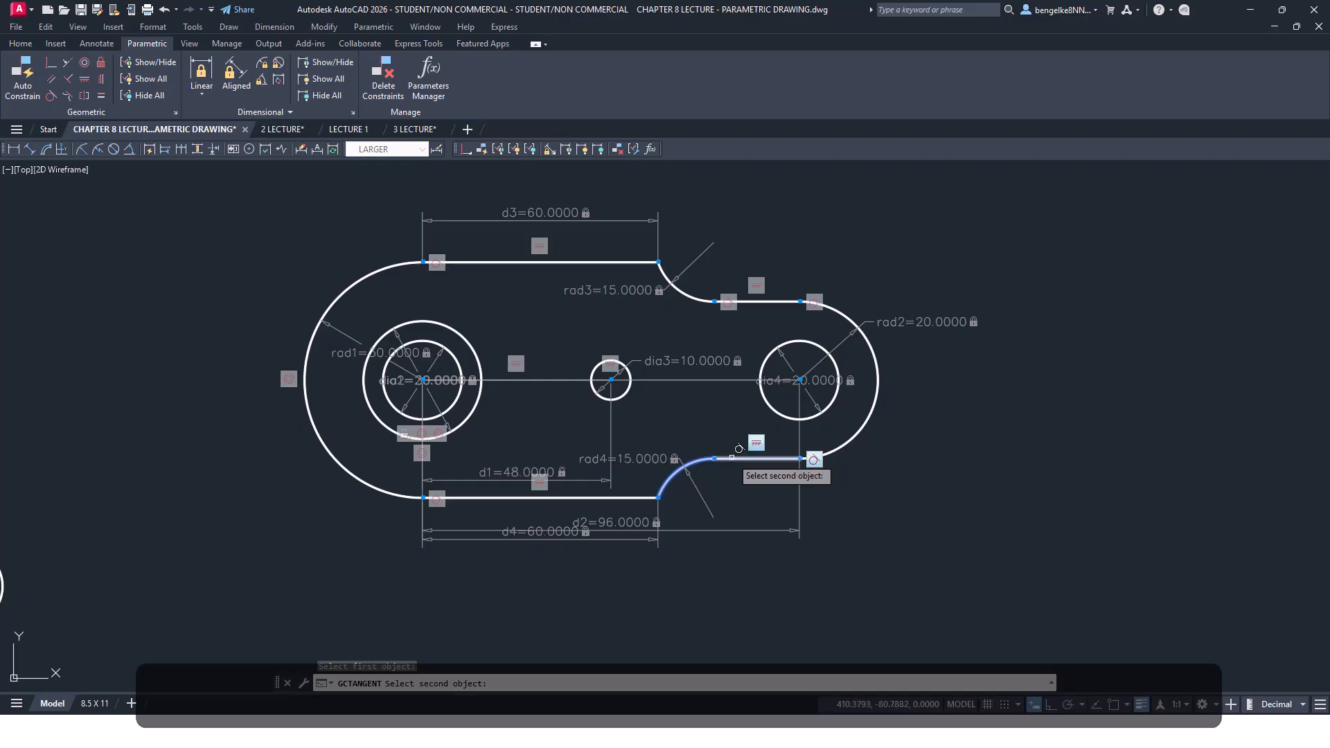
click(737, 457)
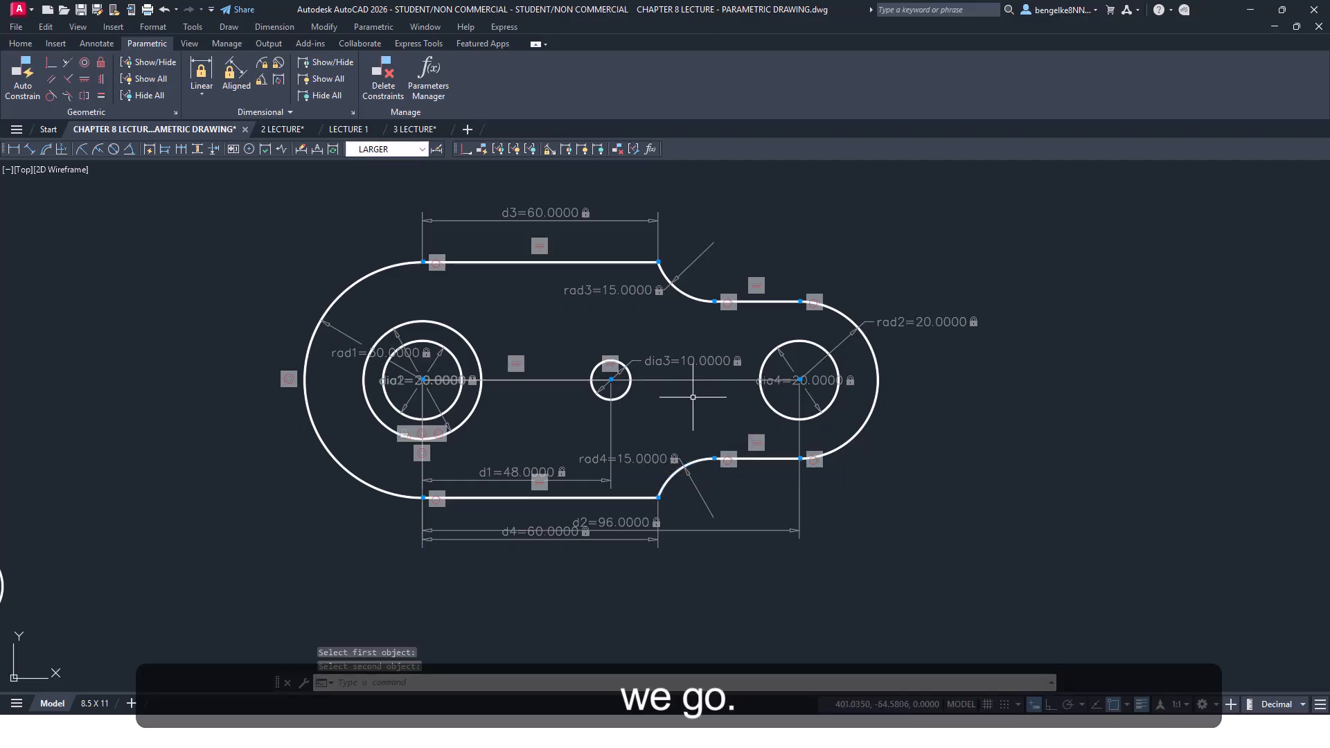
key(Escape)
key(Escape)
Test-stretch the lower and upper long lines by their endpoints to check that the plate is fully constrained, cancelling each stretch
click(649, 477)
click(632, 501)
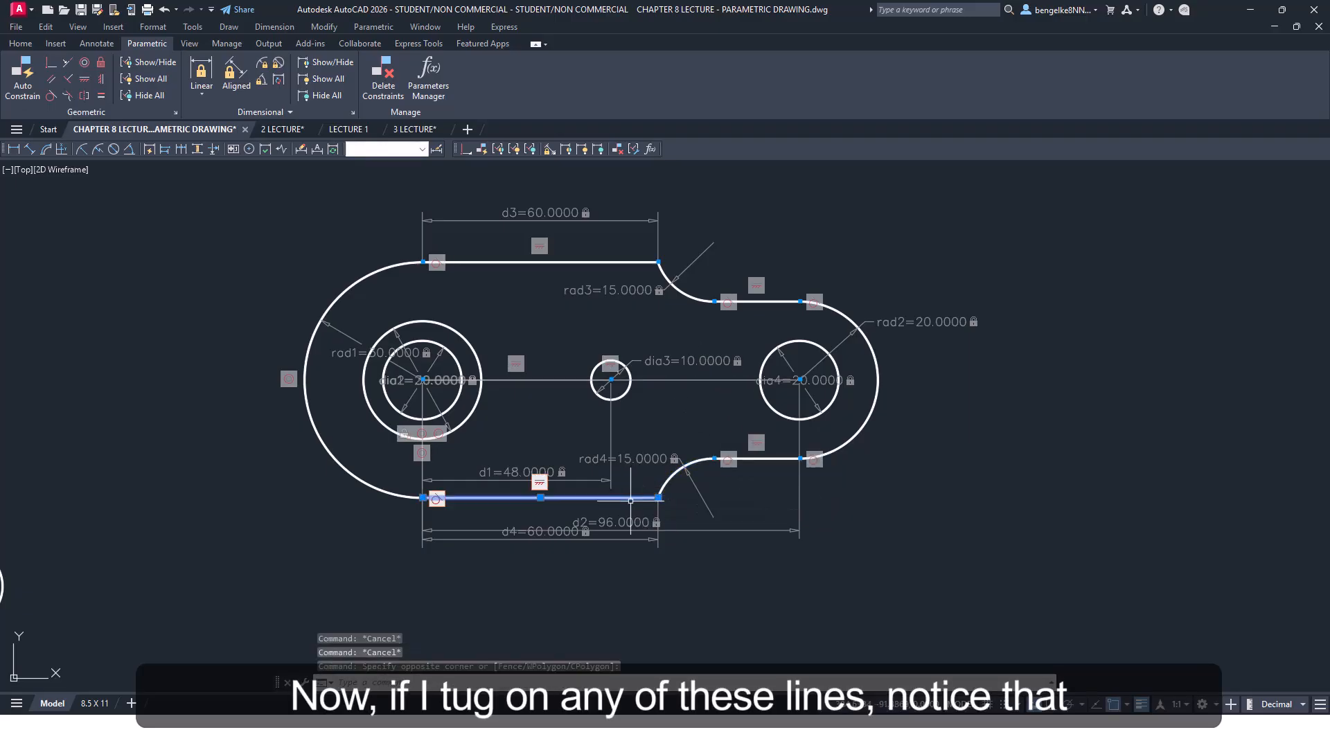
click(658, 498)
key(Escape)
key(Escape)
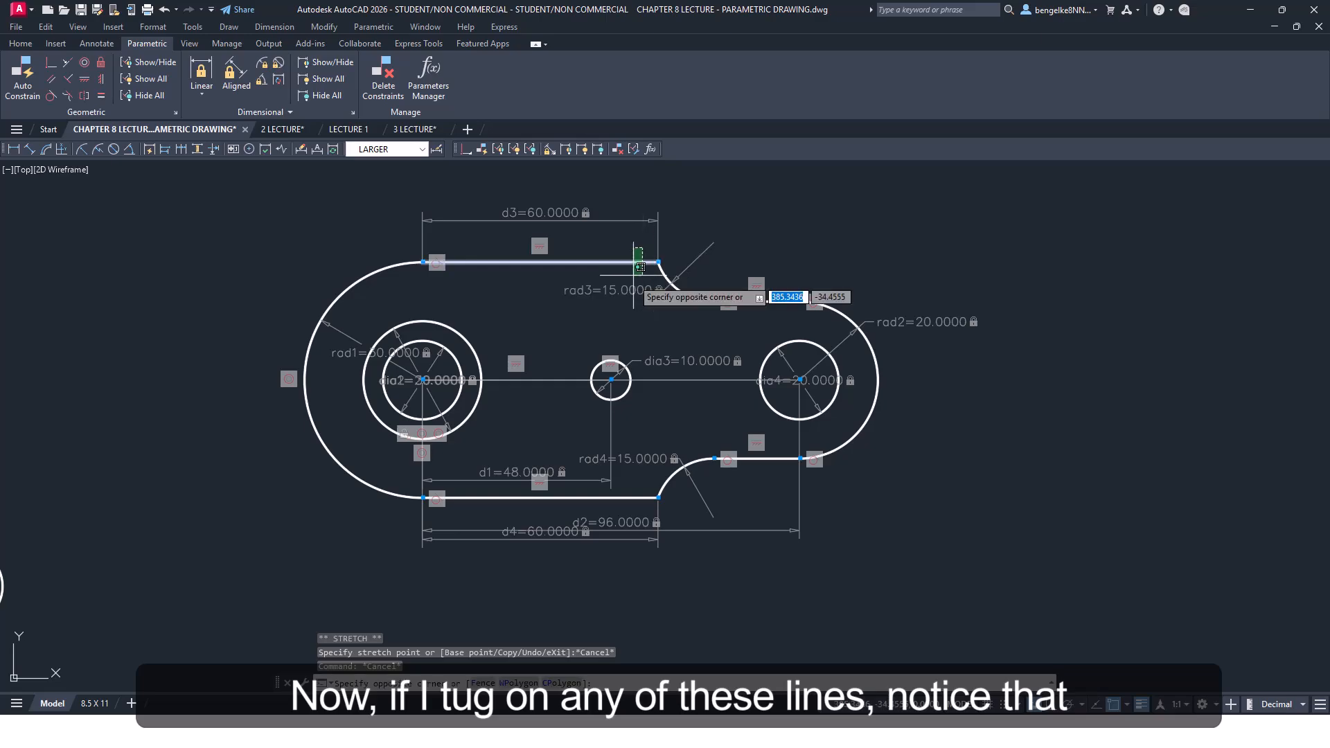
click(623, 262)
key(Escape)
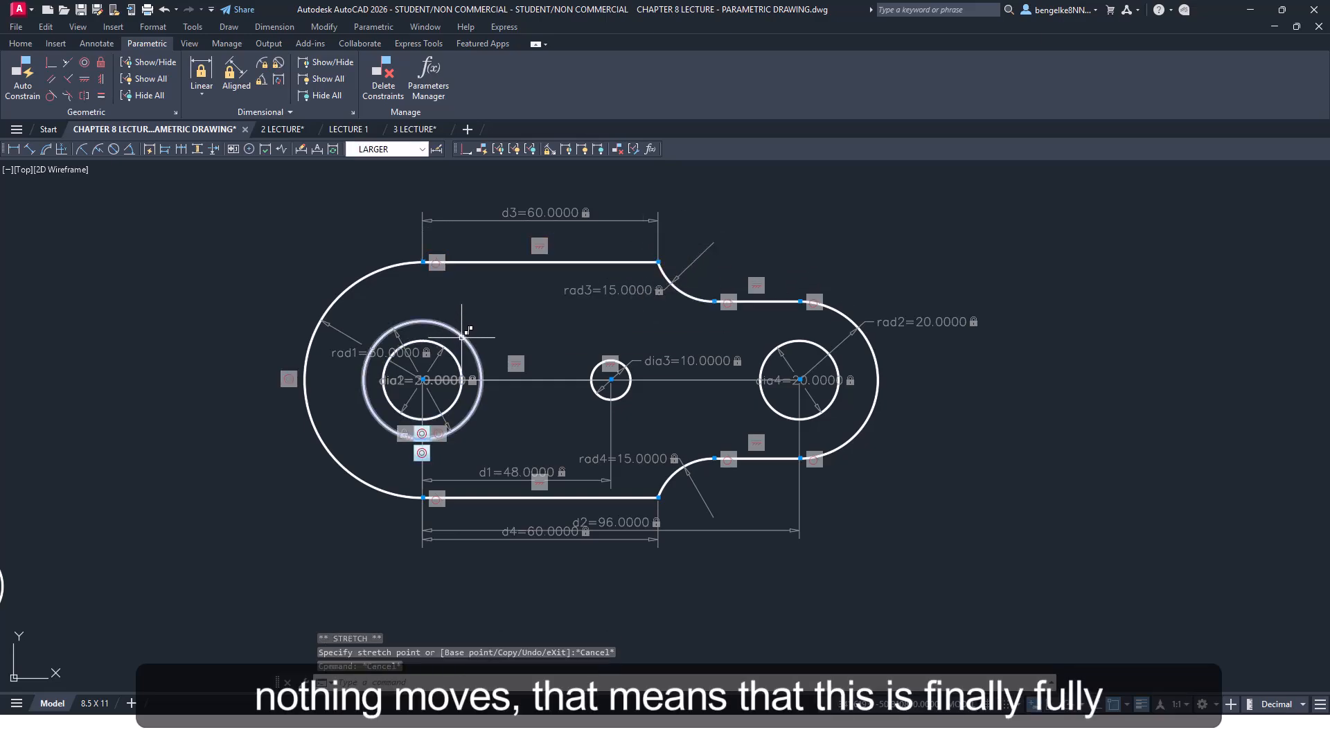
Hide all geometric constraint markers in the drawing
scroll(670, 394, down, 3)
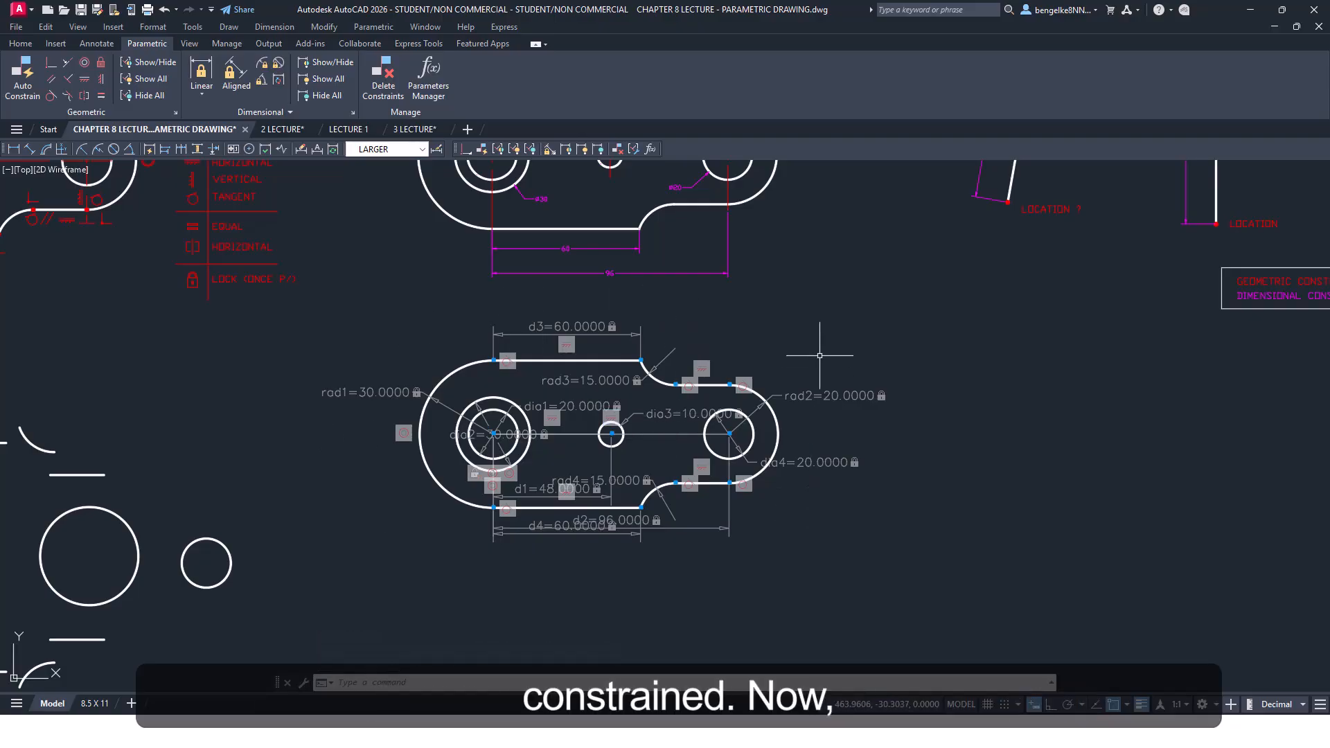
middle_drag(820, 354, 813, 361)
key(Escape)
key(Escape)
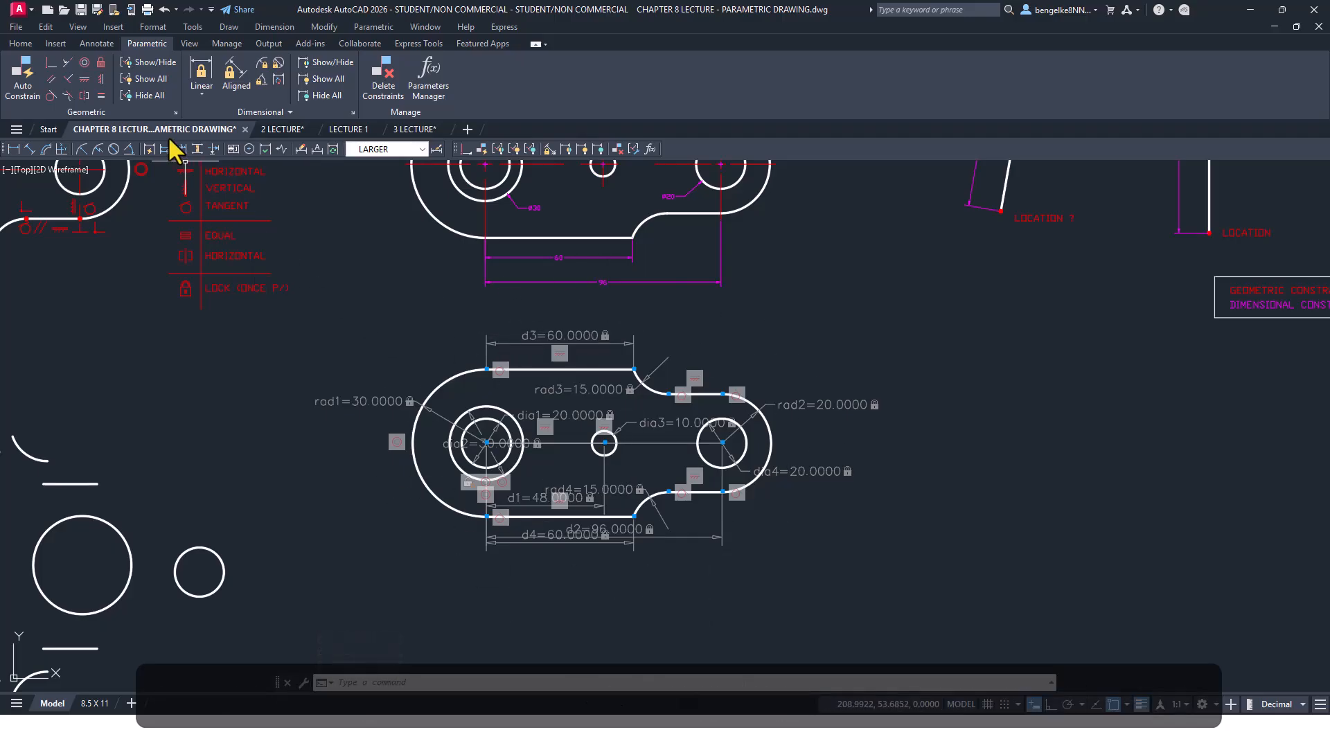
click(144, 96)
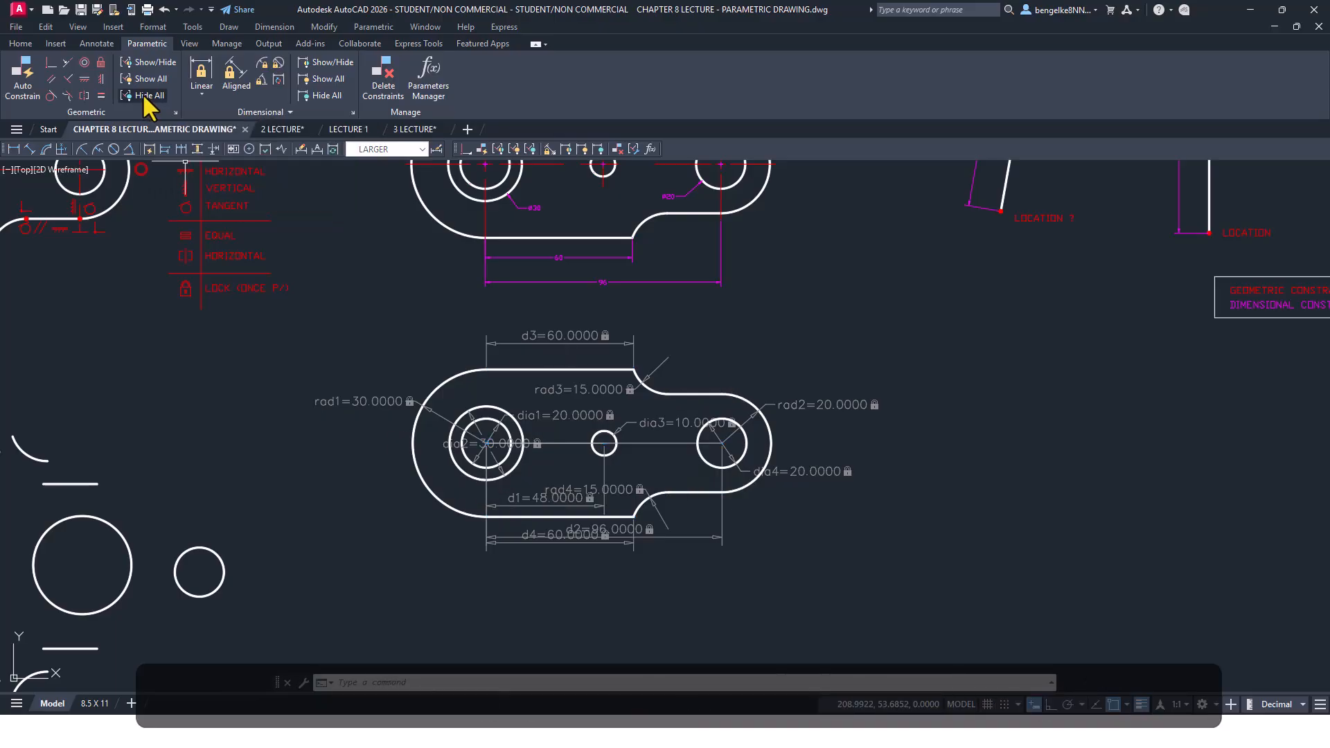
Hide all dimensional constraints in the drawing and turn off the CONSTRUCTION layer
click(328, 97)
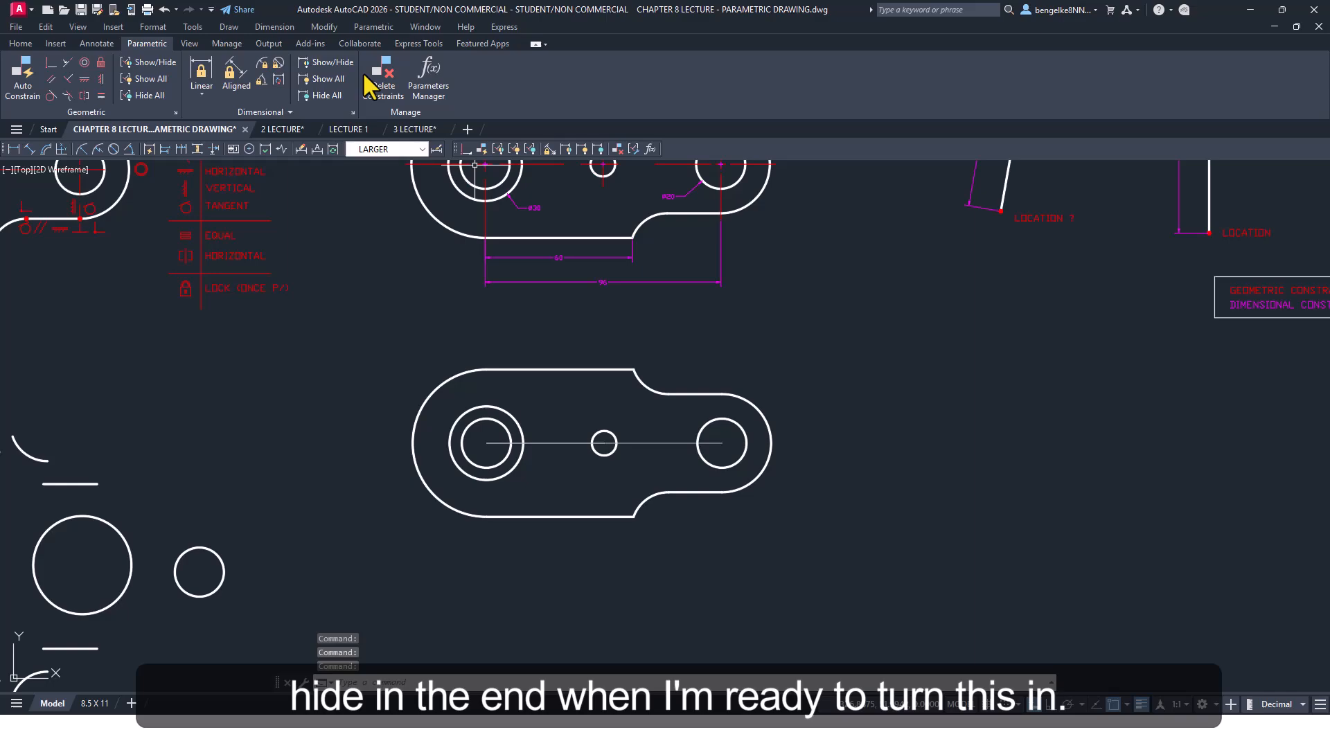
click(21, 44)
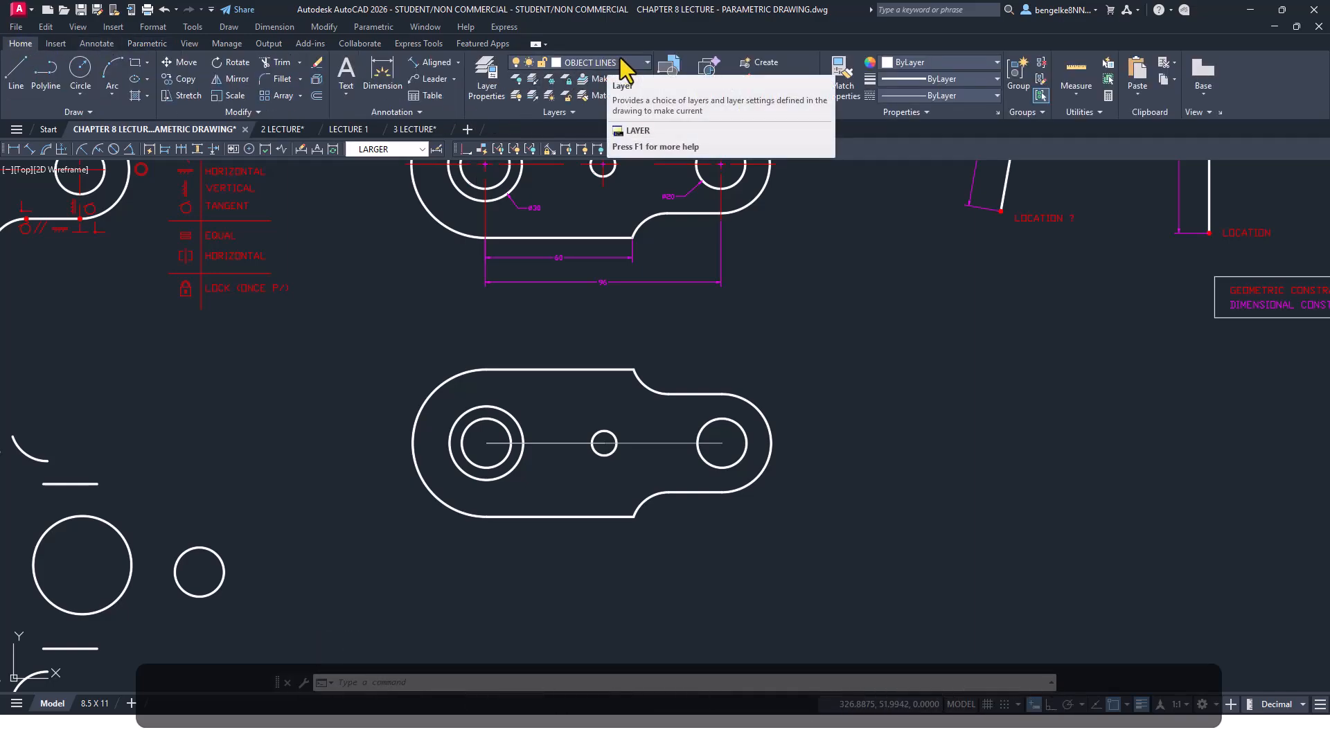
click(488, 81)
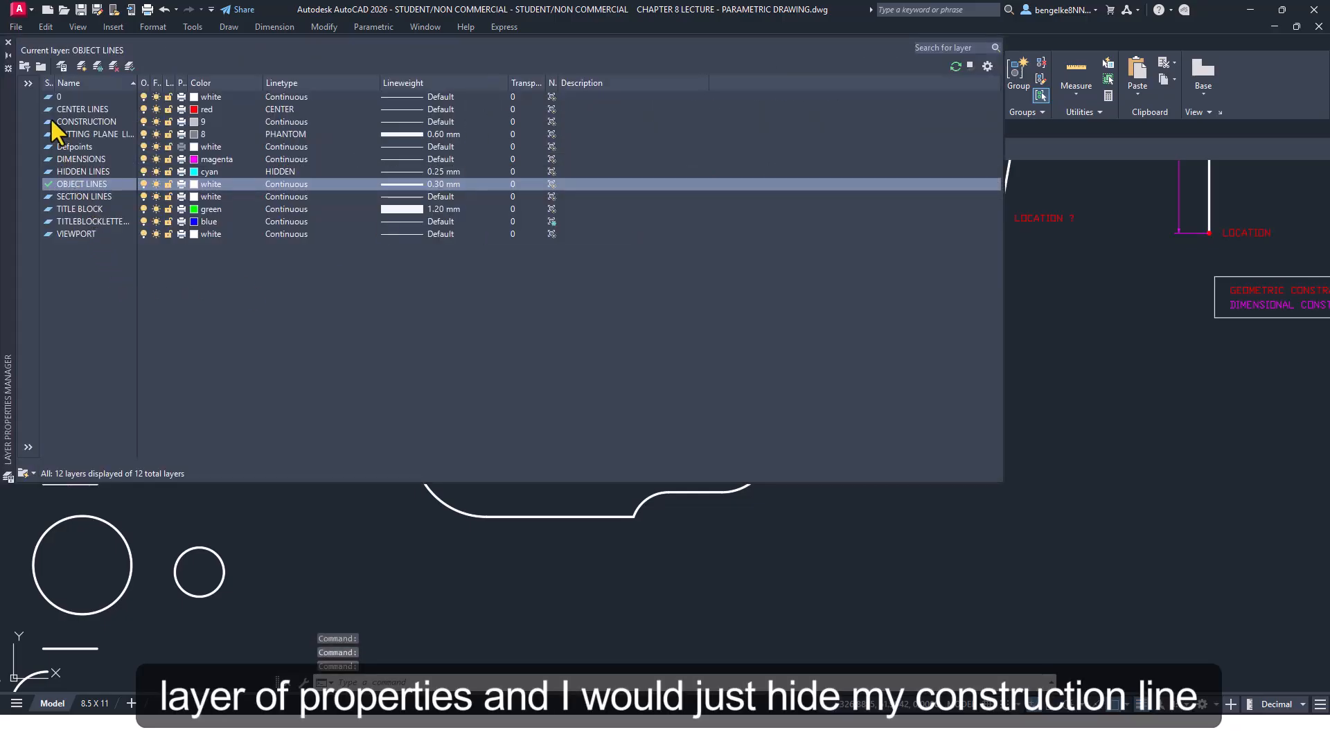
click(143, 123)
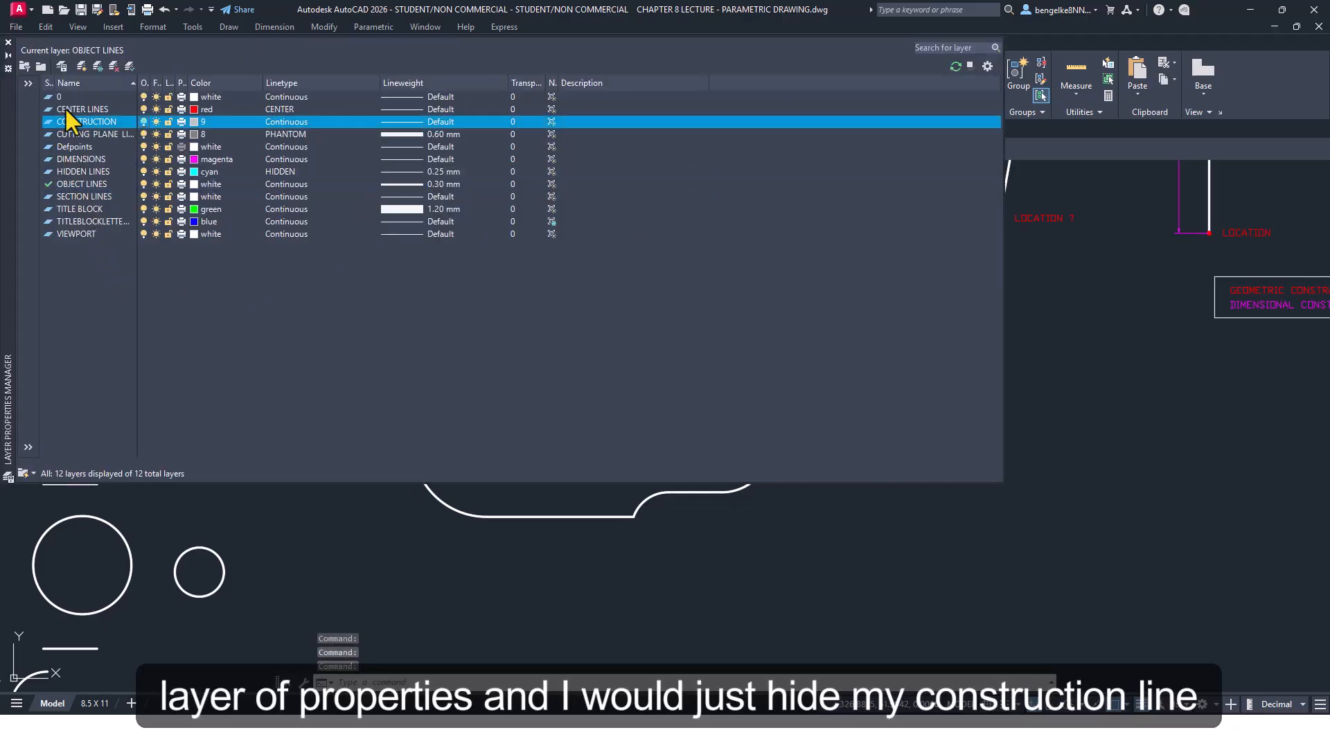
click(8, 43)
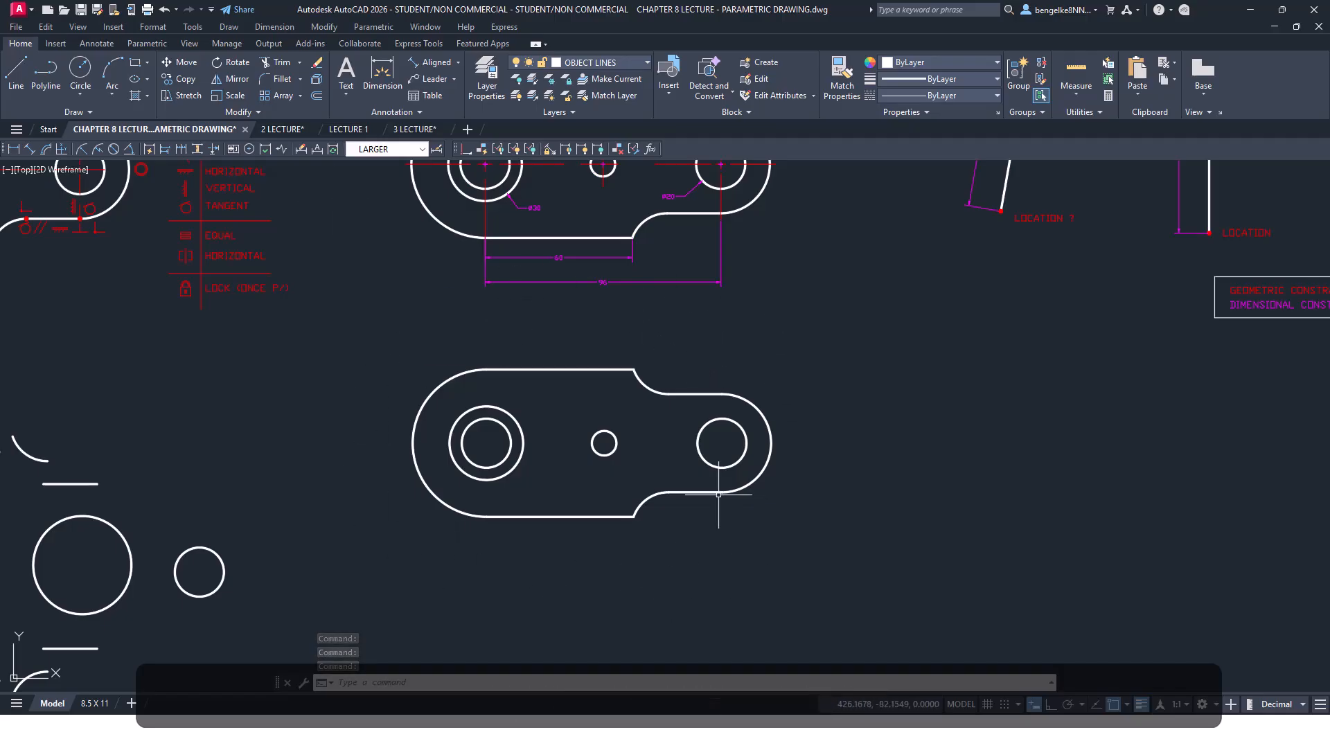
Make DIMENSIONS the current layer
middle_drag(765, 372, 705, 383)
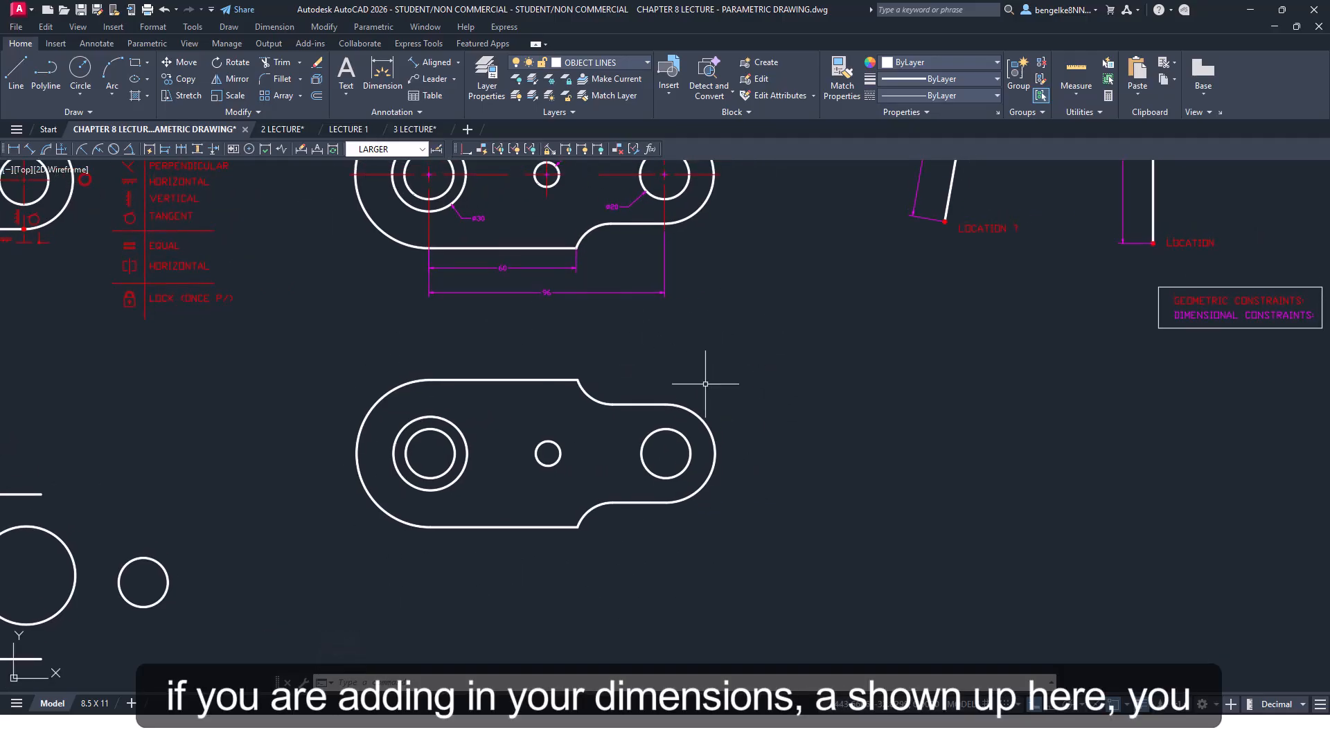
click(645, 62)
click(807, 320)
middle_drag(713, 272, 711, 409)
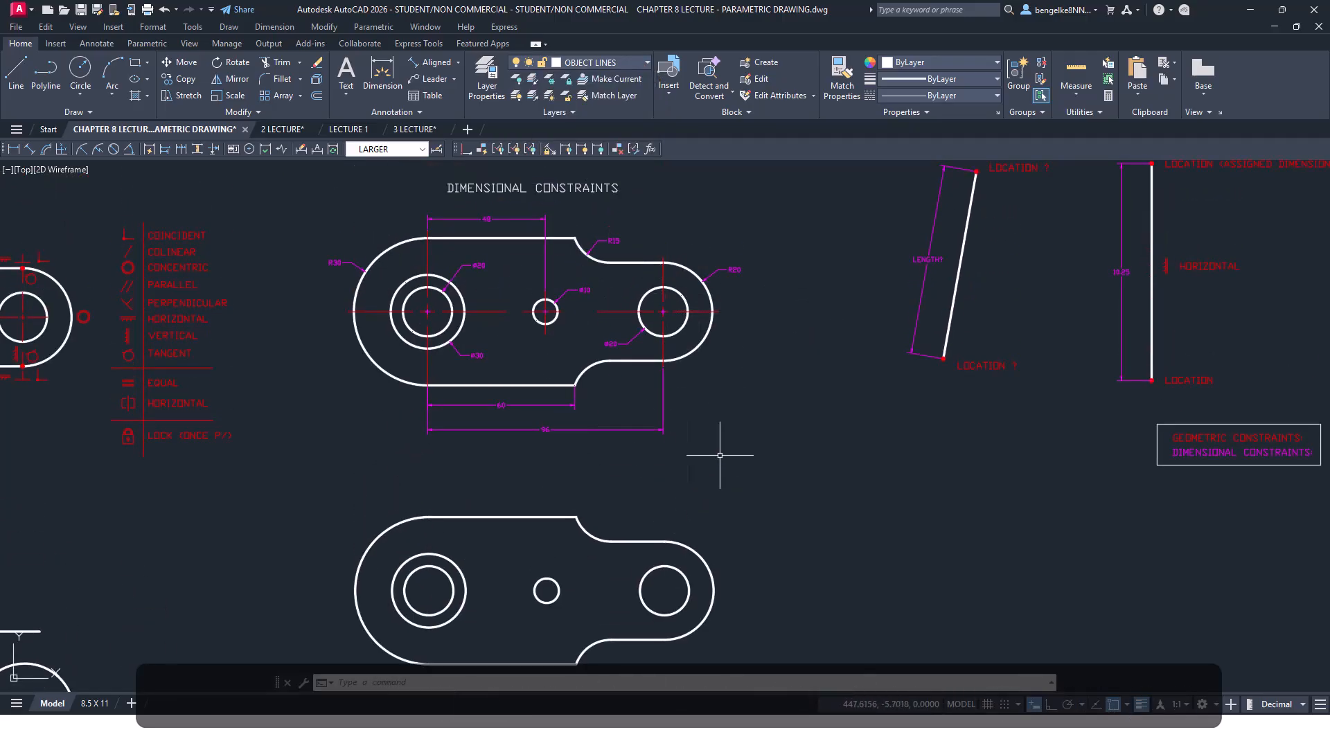
scroll(819, 479, down, 3)
mouse_move(818, 479)
middle_down()
mouse_move(796, 389)
mouse_move(795, 418)
middle_up()
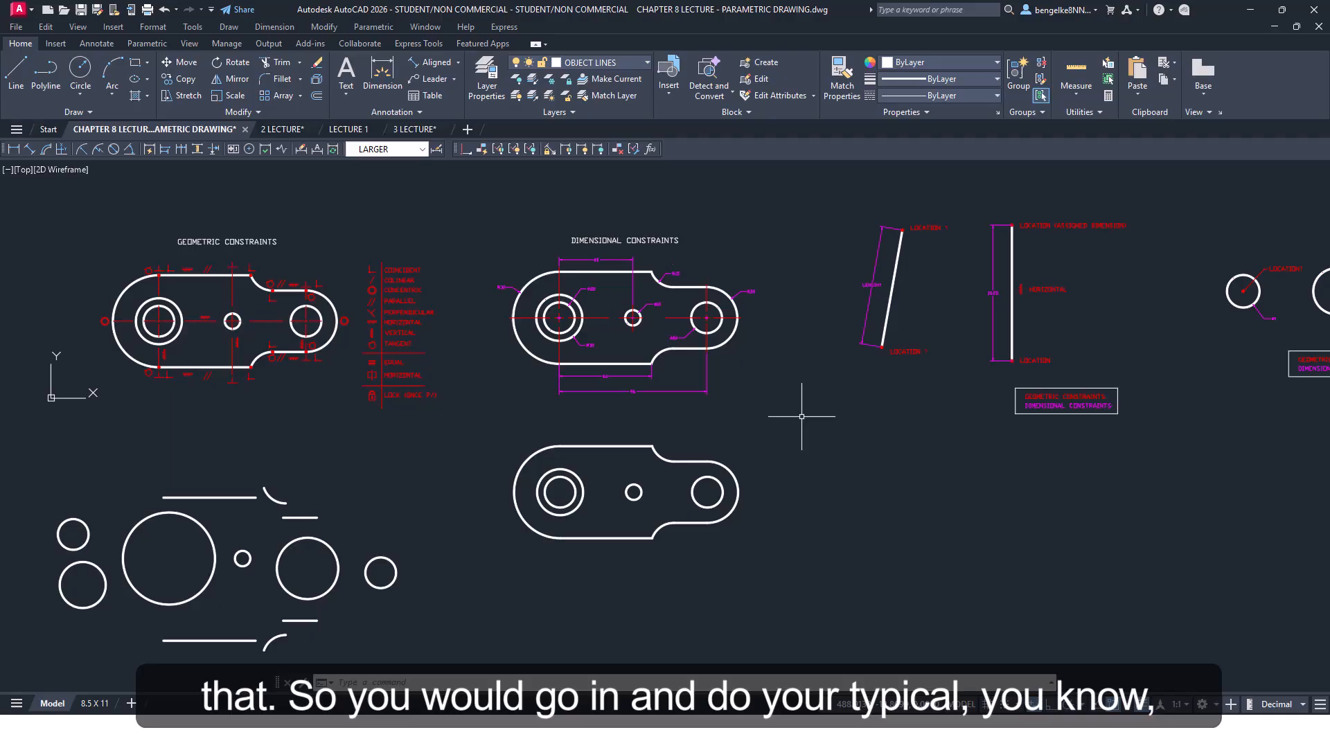
click(647, 63)
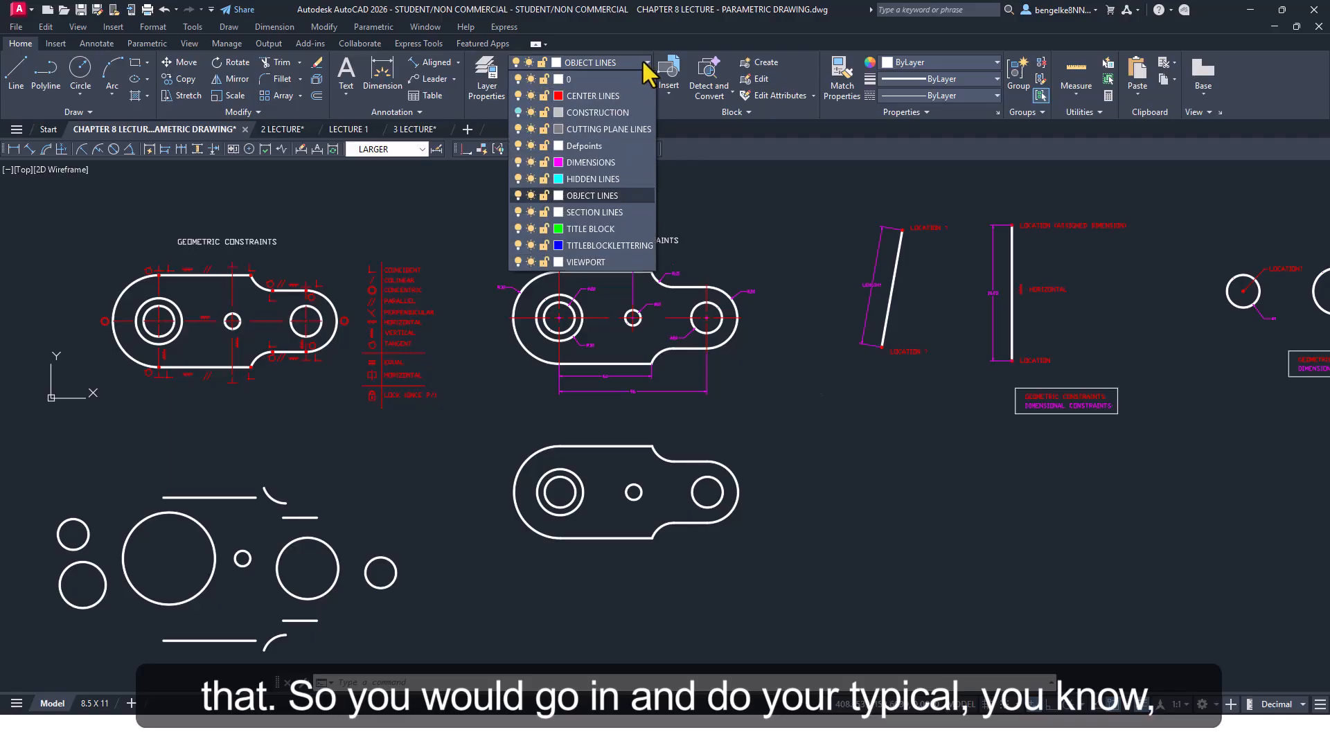
click(602, 164)
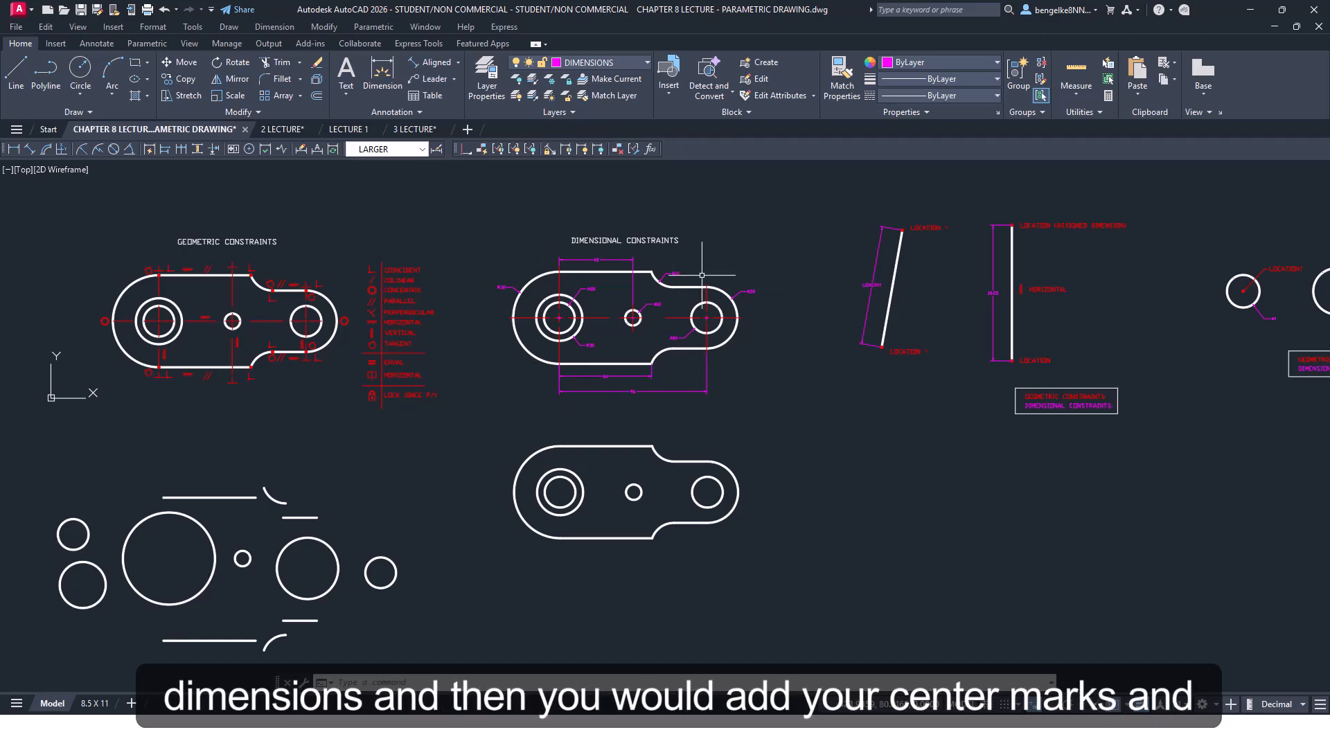
Compare the finished plate with the reference plate's dimensions and center marks and with the loose starting geometry
scroll(638, 322, up, 2)
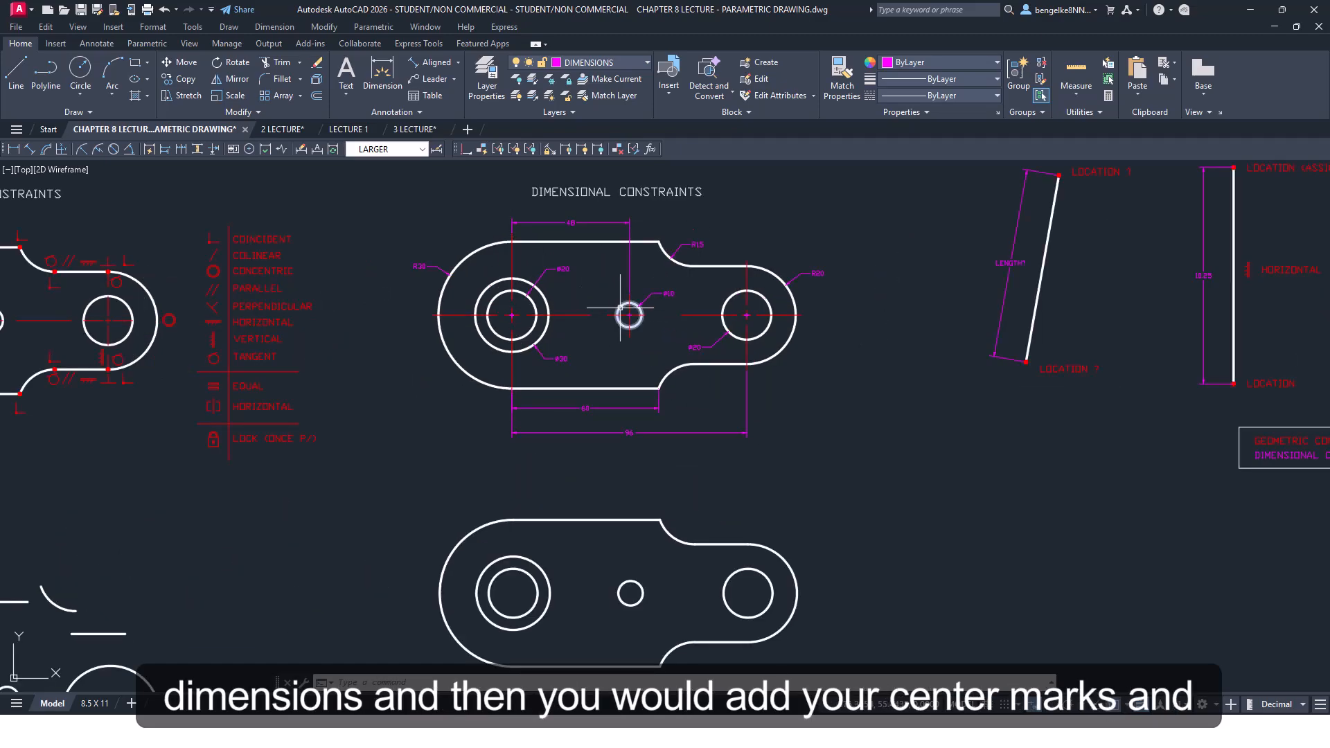
scroll(679, 315, down, 2)
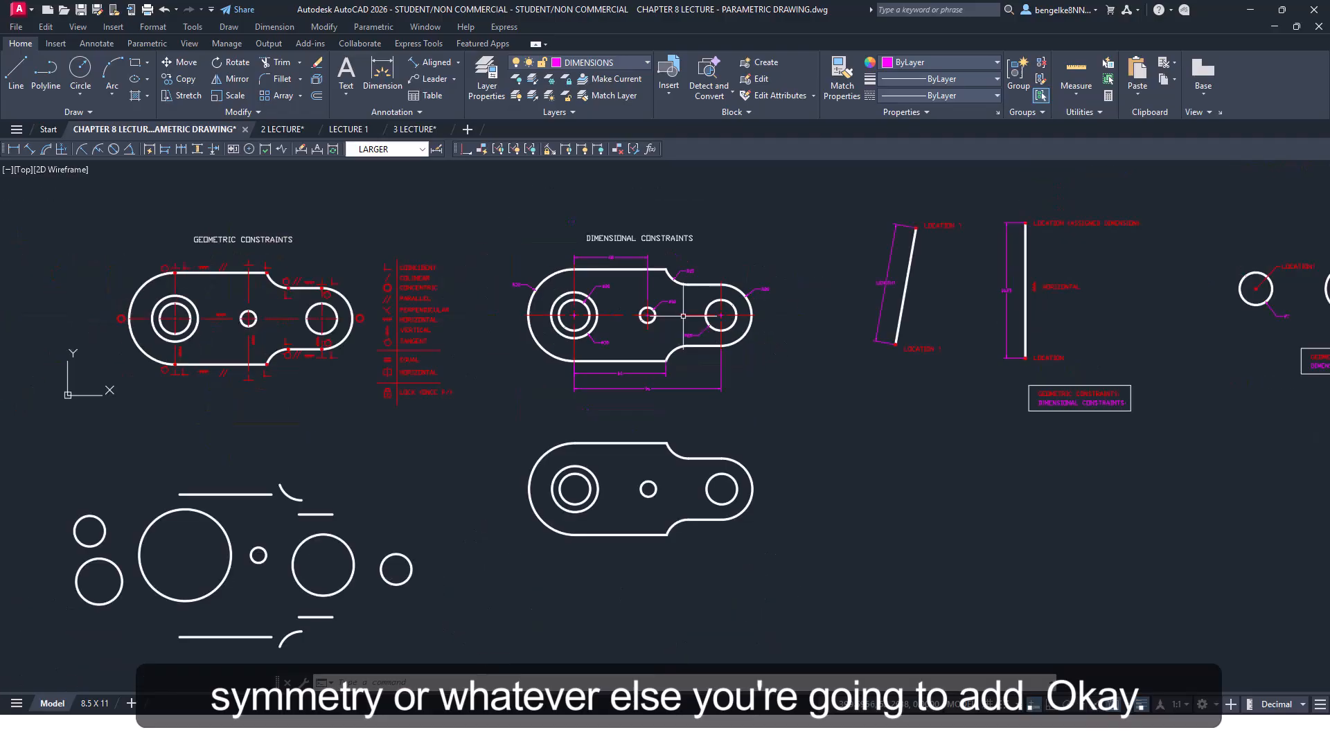
mouse_move(799, 270)
middle_down()
mouse_move(658, 273)
mouse_move(693, 216)
middle_up()
scroll(493, 422, up, 2)
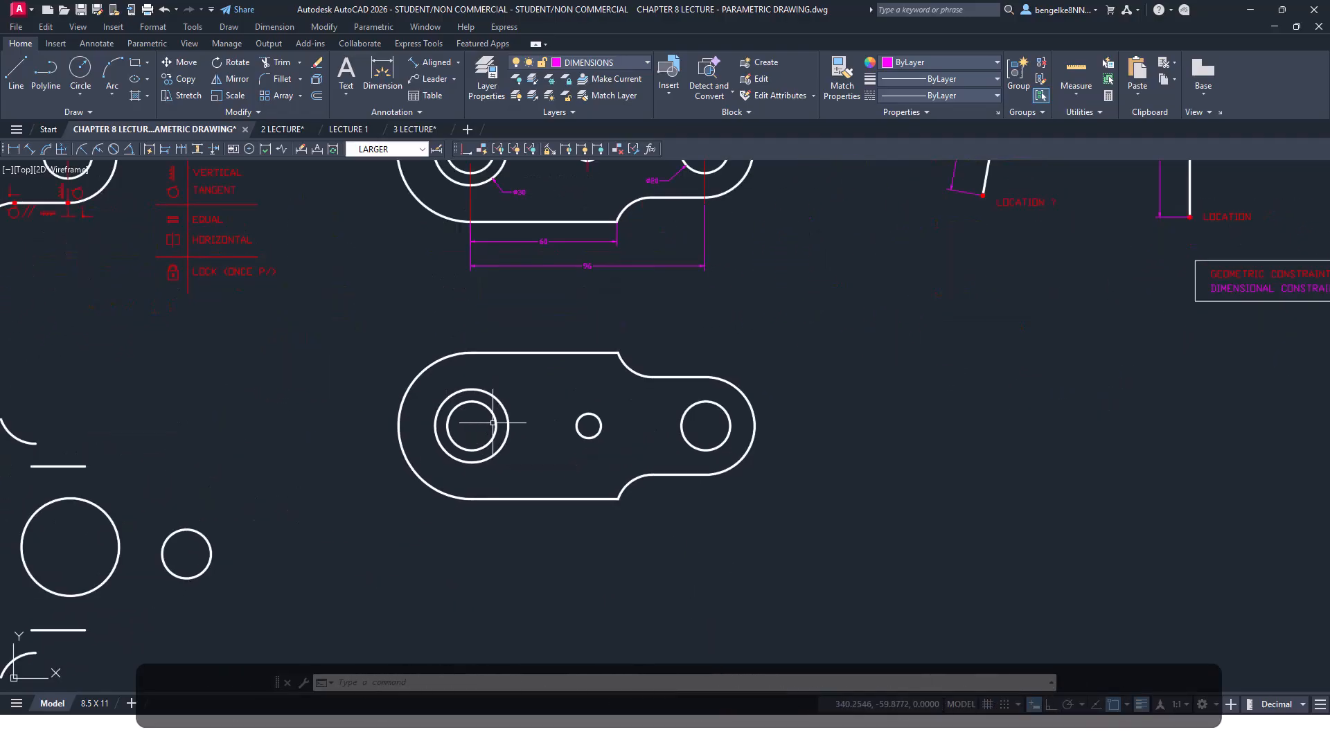
middle_drag(602, 412, 653, 392)
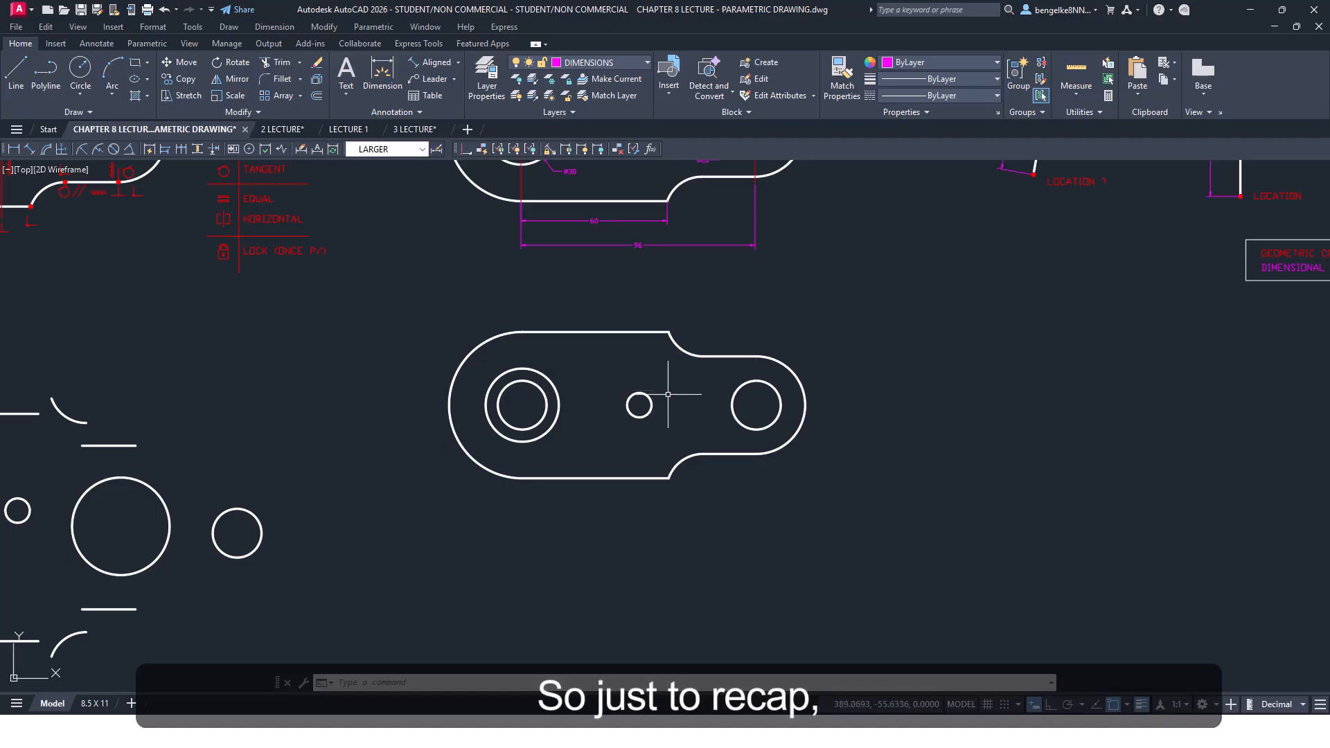
scroll(671, 396, down, 2)
middle_drag(423, 434, 447, 523)
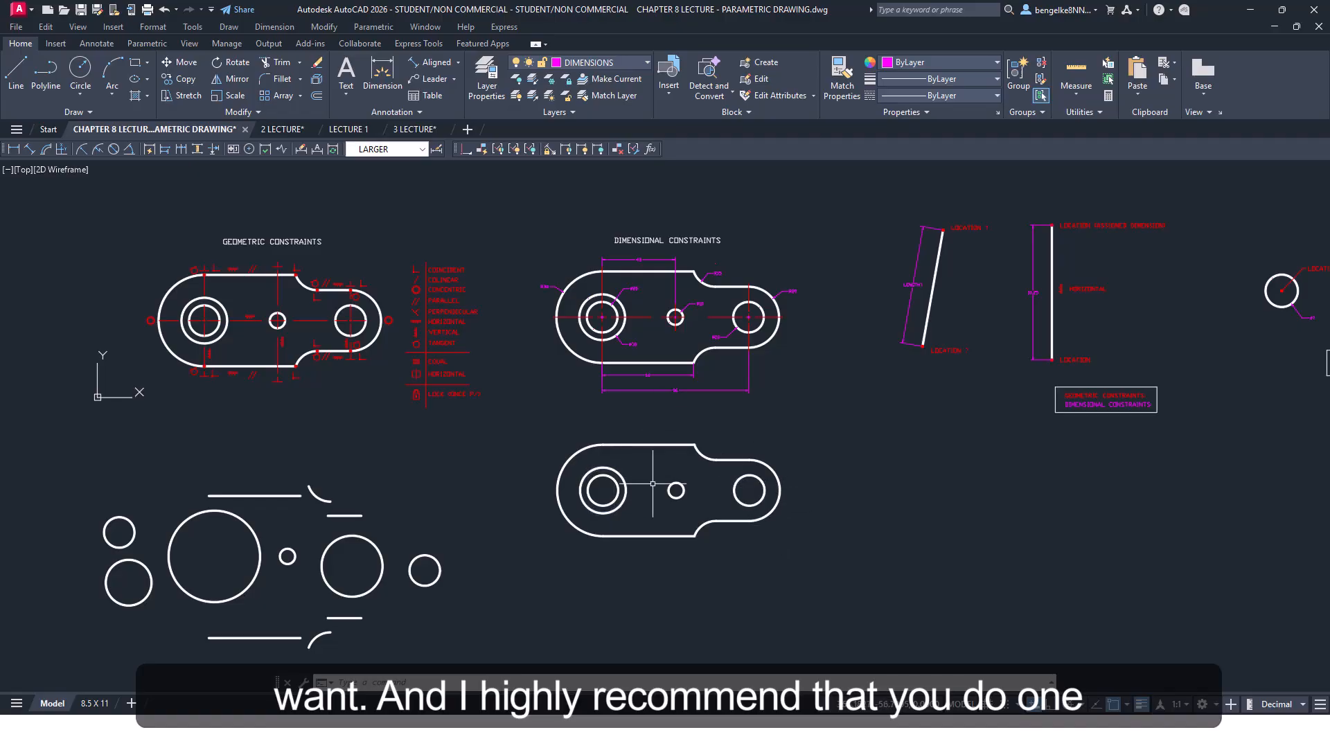
Select the finished plate's two concentric circles, small middle circle and end circle to inspect their diameter constraints, and clear the selection
scroll(652, 484, up, 2)
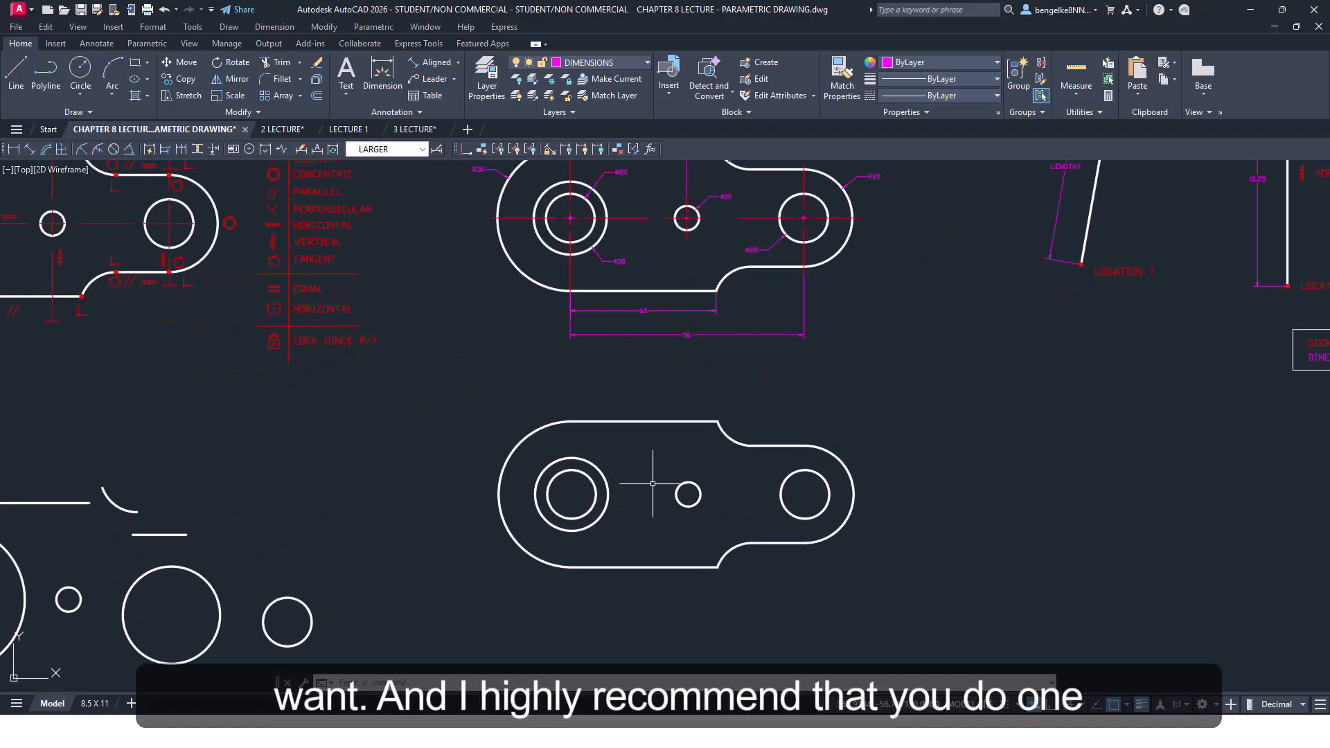
click(593, 477)
click(592, 462)
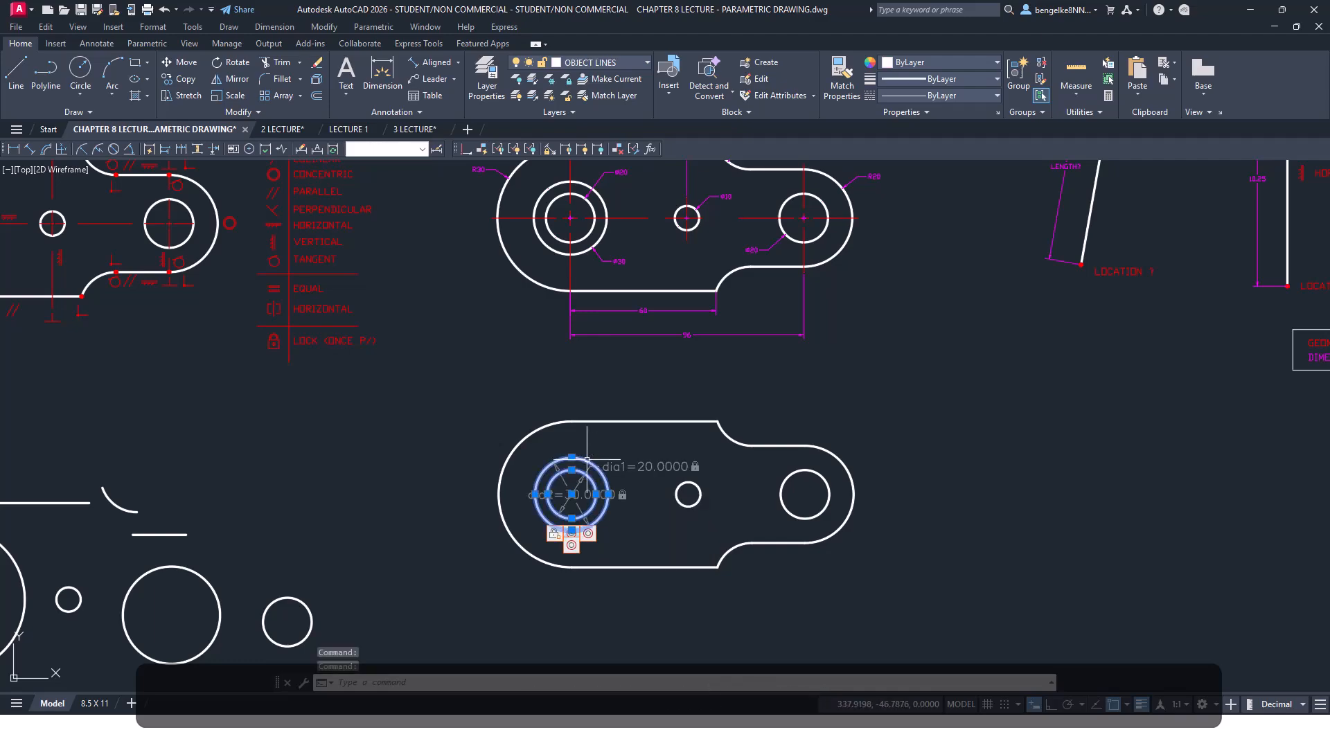
click(700, 489)
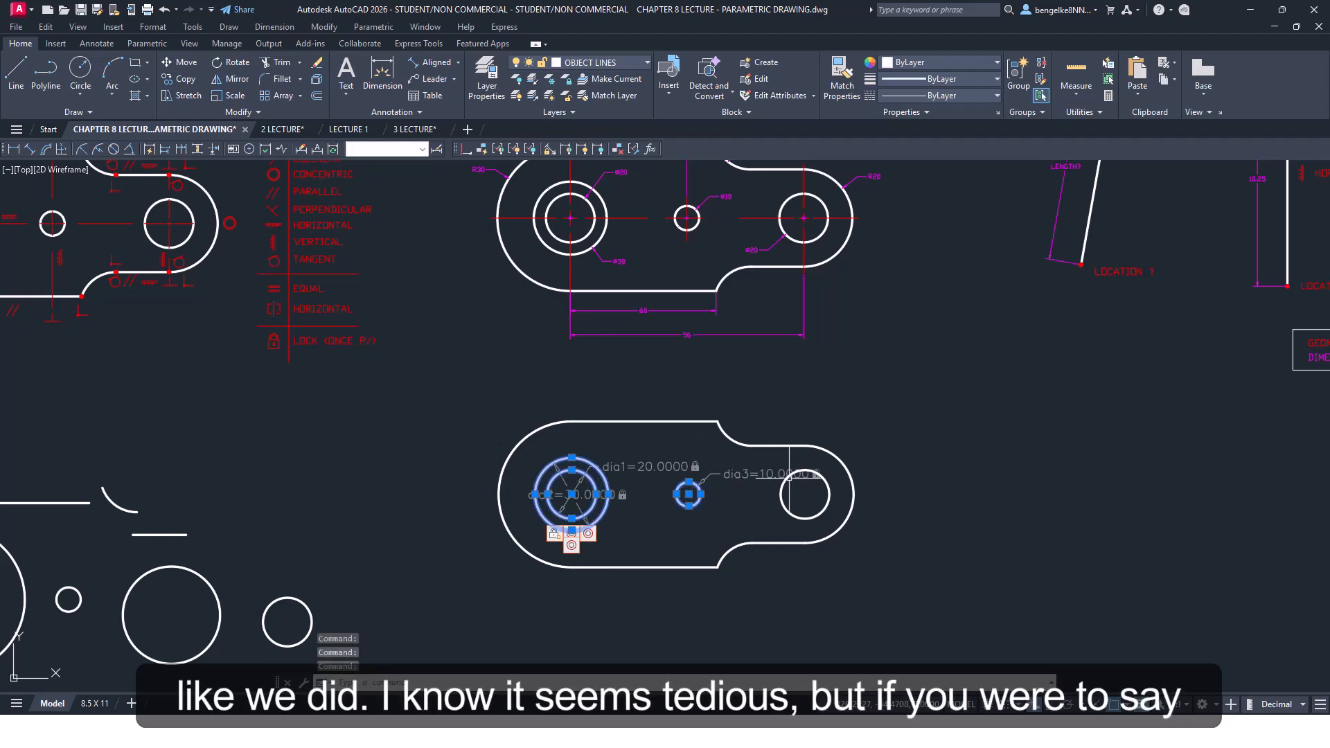
click(782, 493)
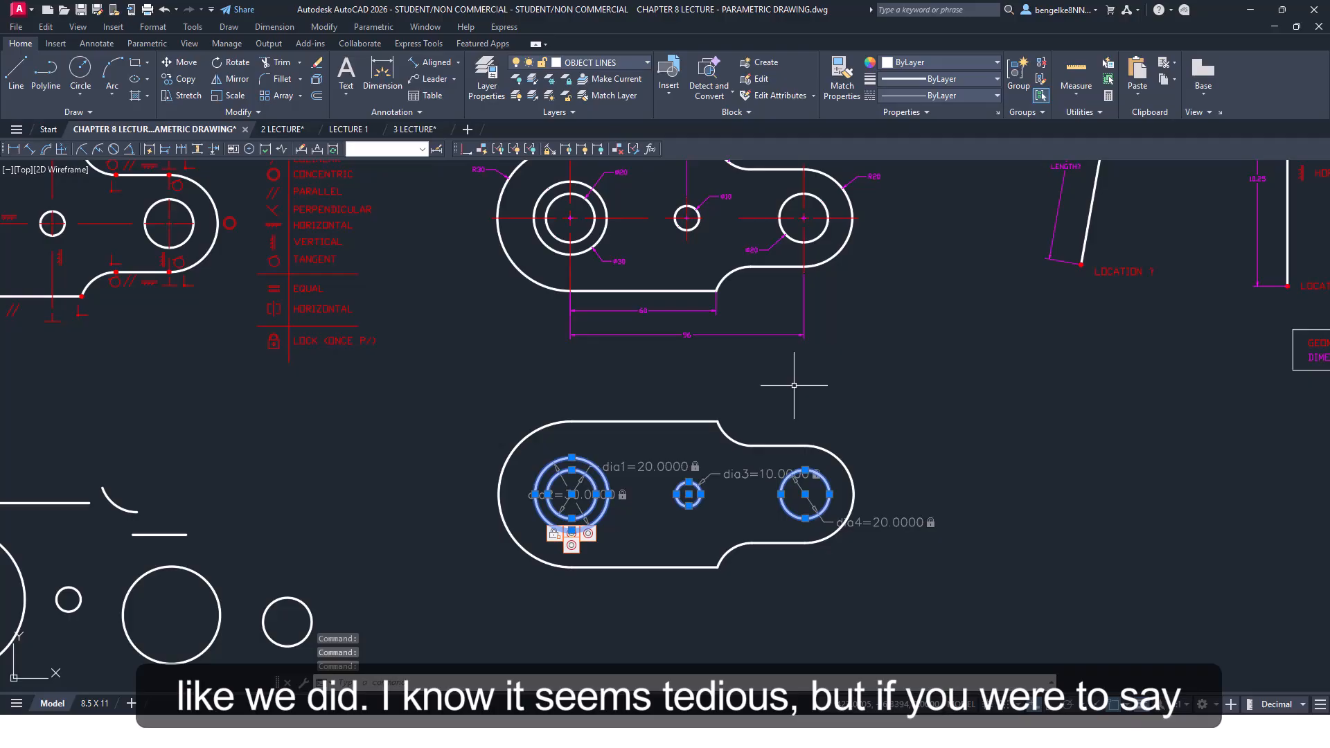
scroll(794, 385, down, 2)
middle_drag(850, 404, 782, 375)
key(Escape)
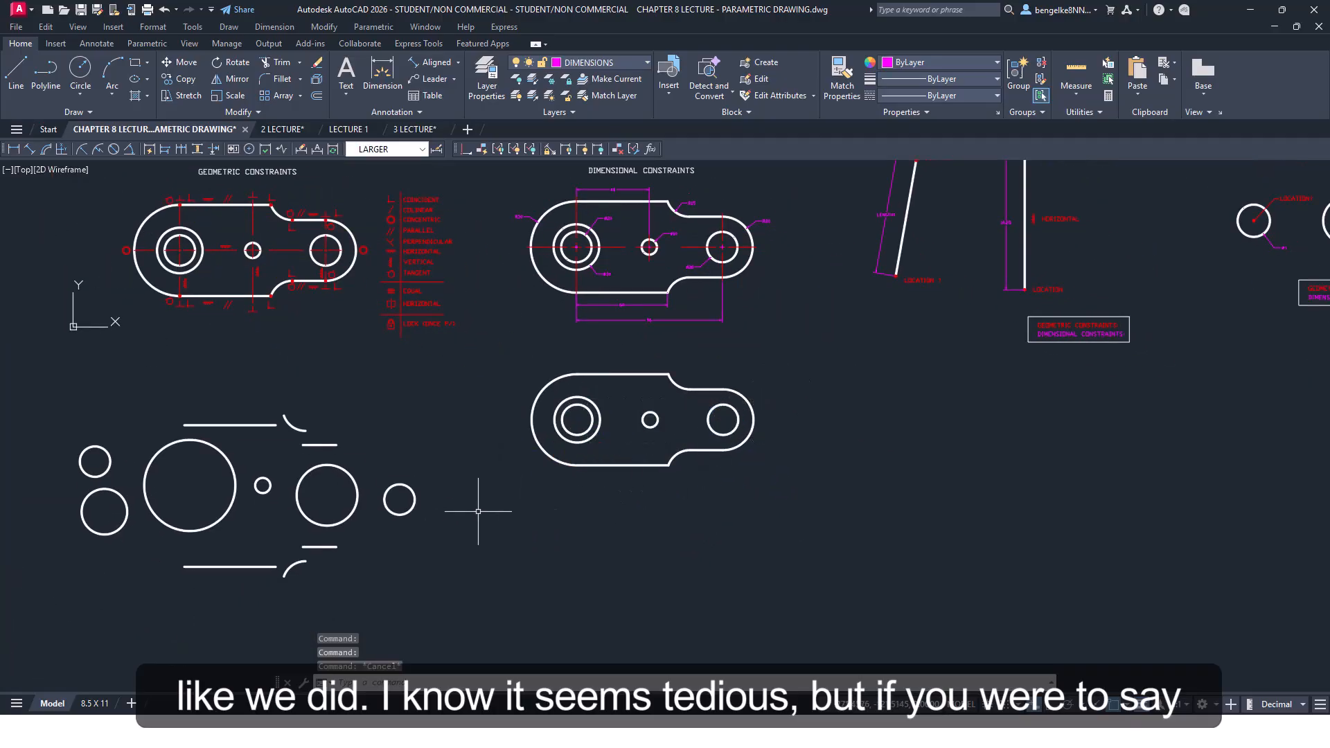
mouse_move(478, 511)
middle_down()
mouse_move(648, 498)
mouse_move(814, 457)
middle_up()
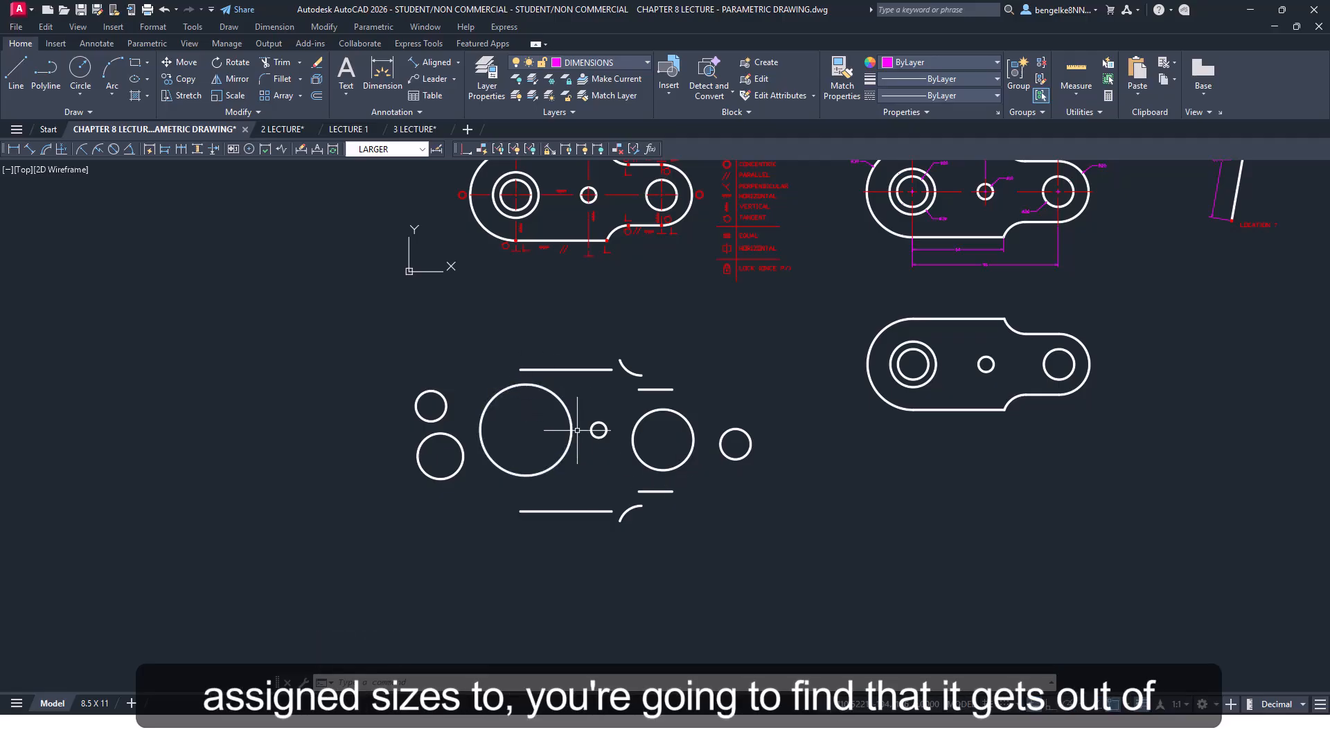
scroll(577, 430, up, 2)
scroll(577, 431, down, 2)
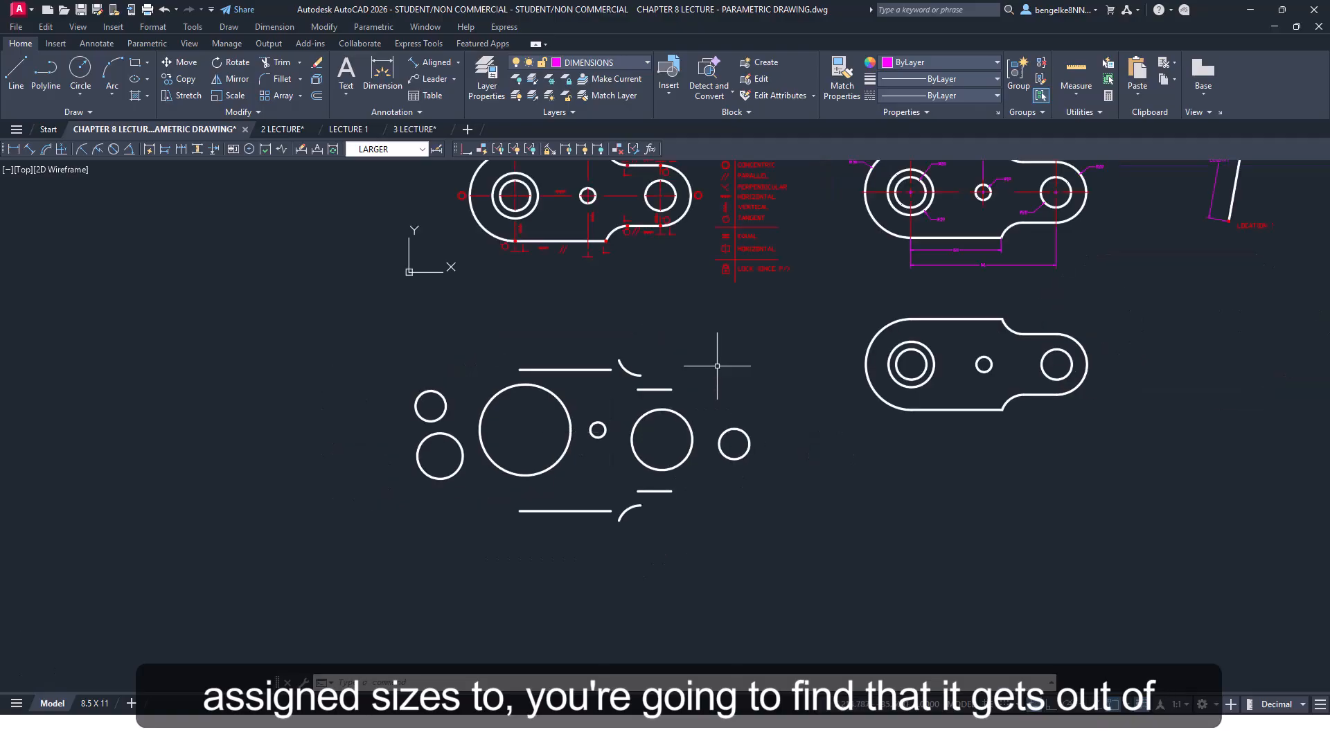
middle_drag(737, 394, 703, 383)
mouse_move(798, 452)
middle_down()
mouse_move(579, 472)
mouse_move(511, 455)
mouse_move(503, 479)
middle_up()
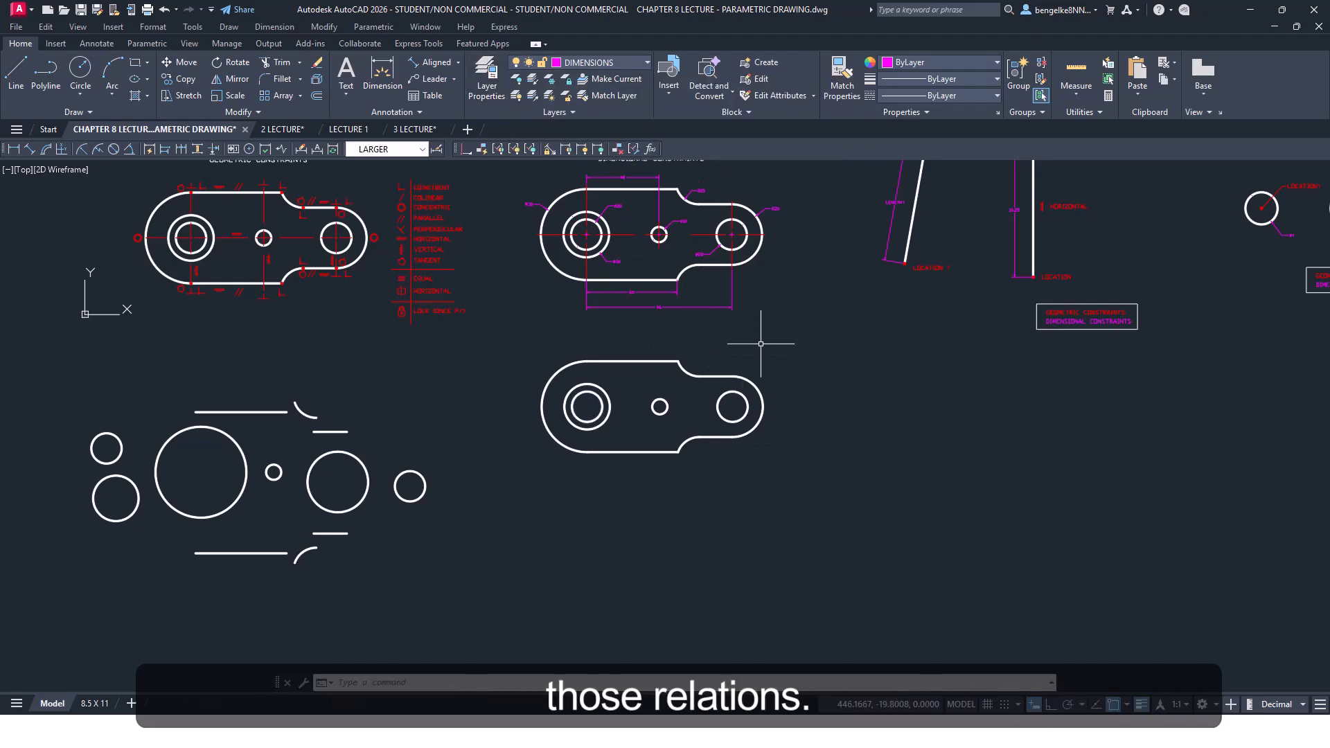
key(Escape)
key(Escape)
key(Escape)
mouse_move(849, 384)
middle_down()
mouse_move(759, 440)
mouse_move(787, 435)
middle_up()
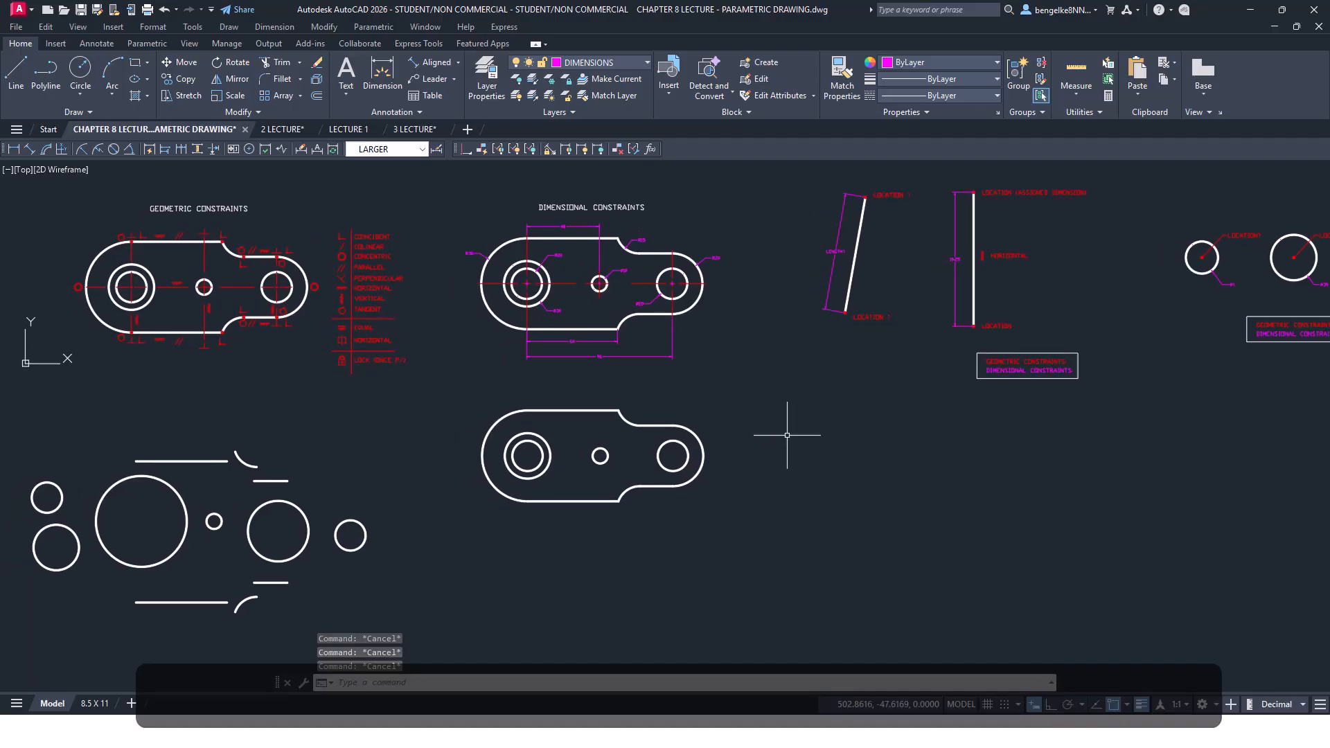